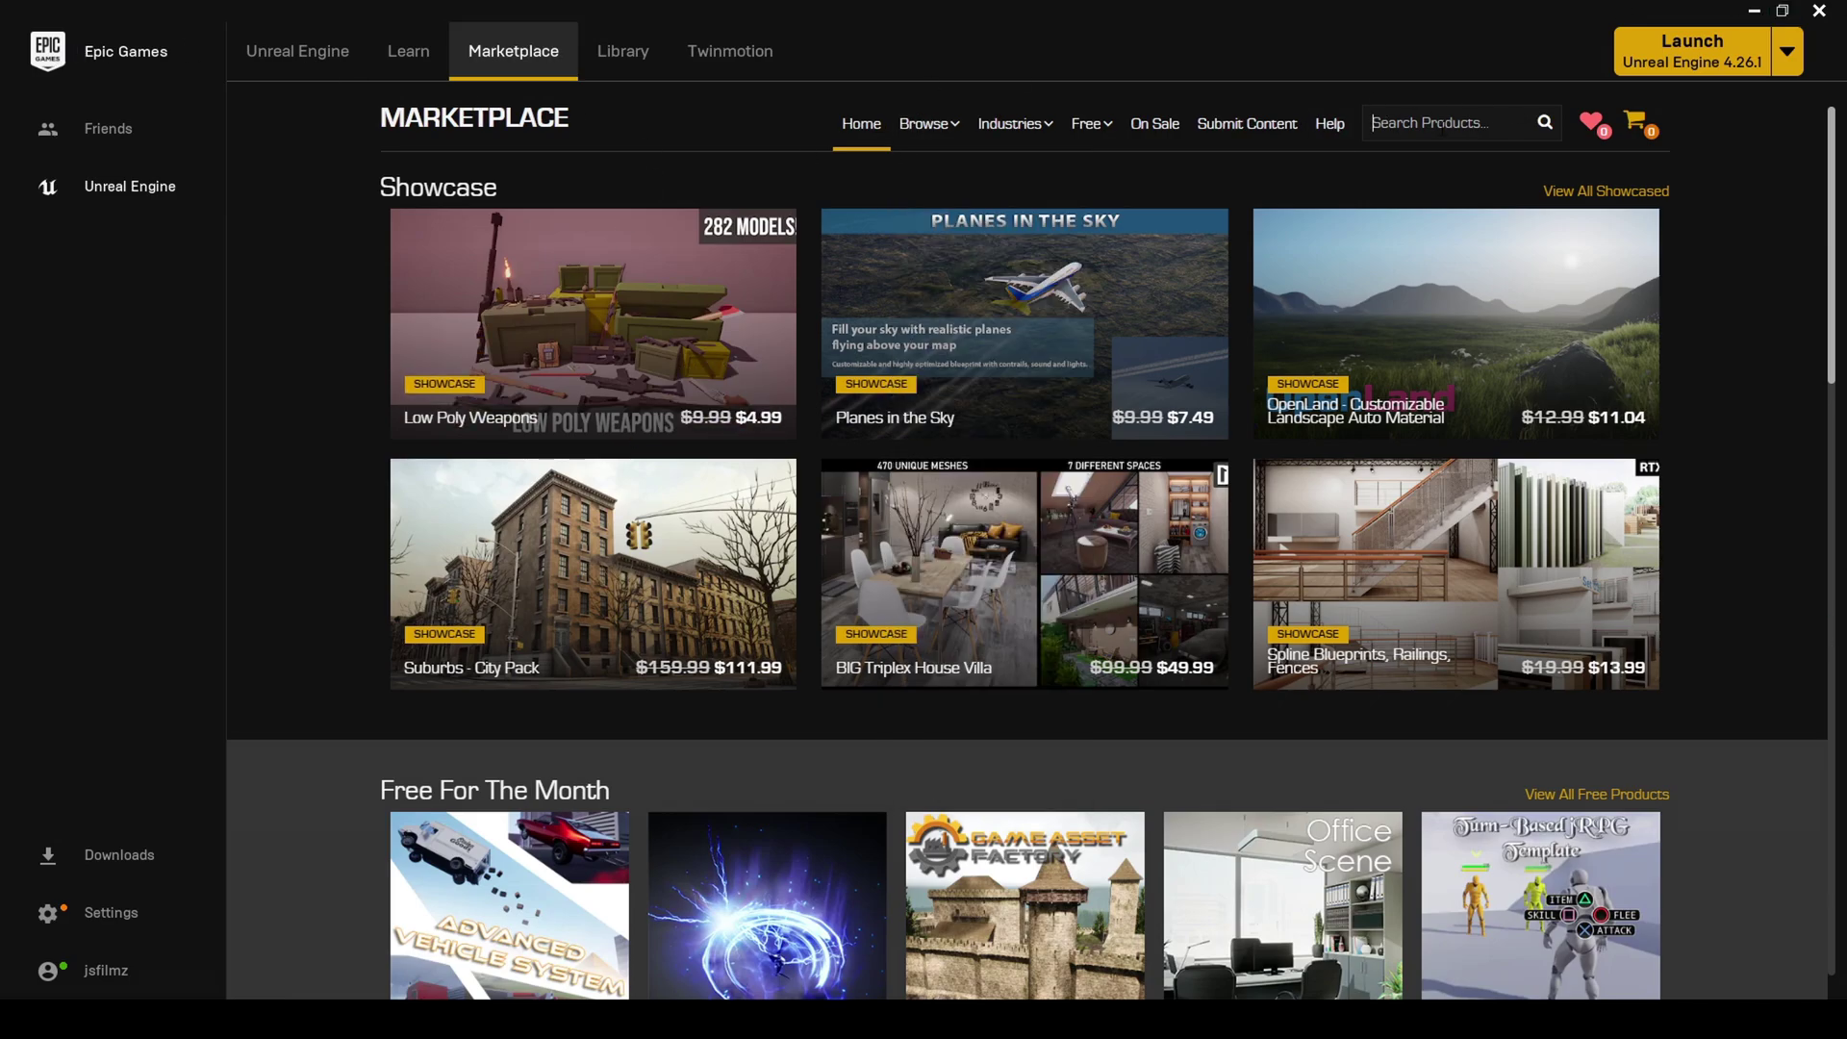
- Search the Marketplace for 'blendshape' and dismiss the suggestion list
click(1441, 130)
text(blendshape)
key(ctrl+a)
text(bl)
key(Return)
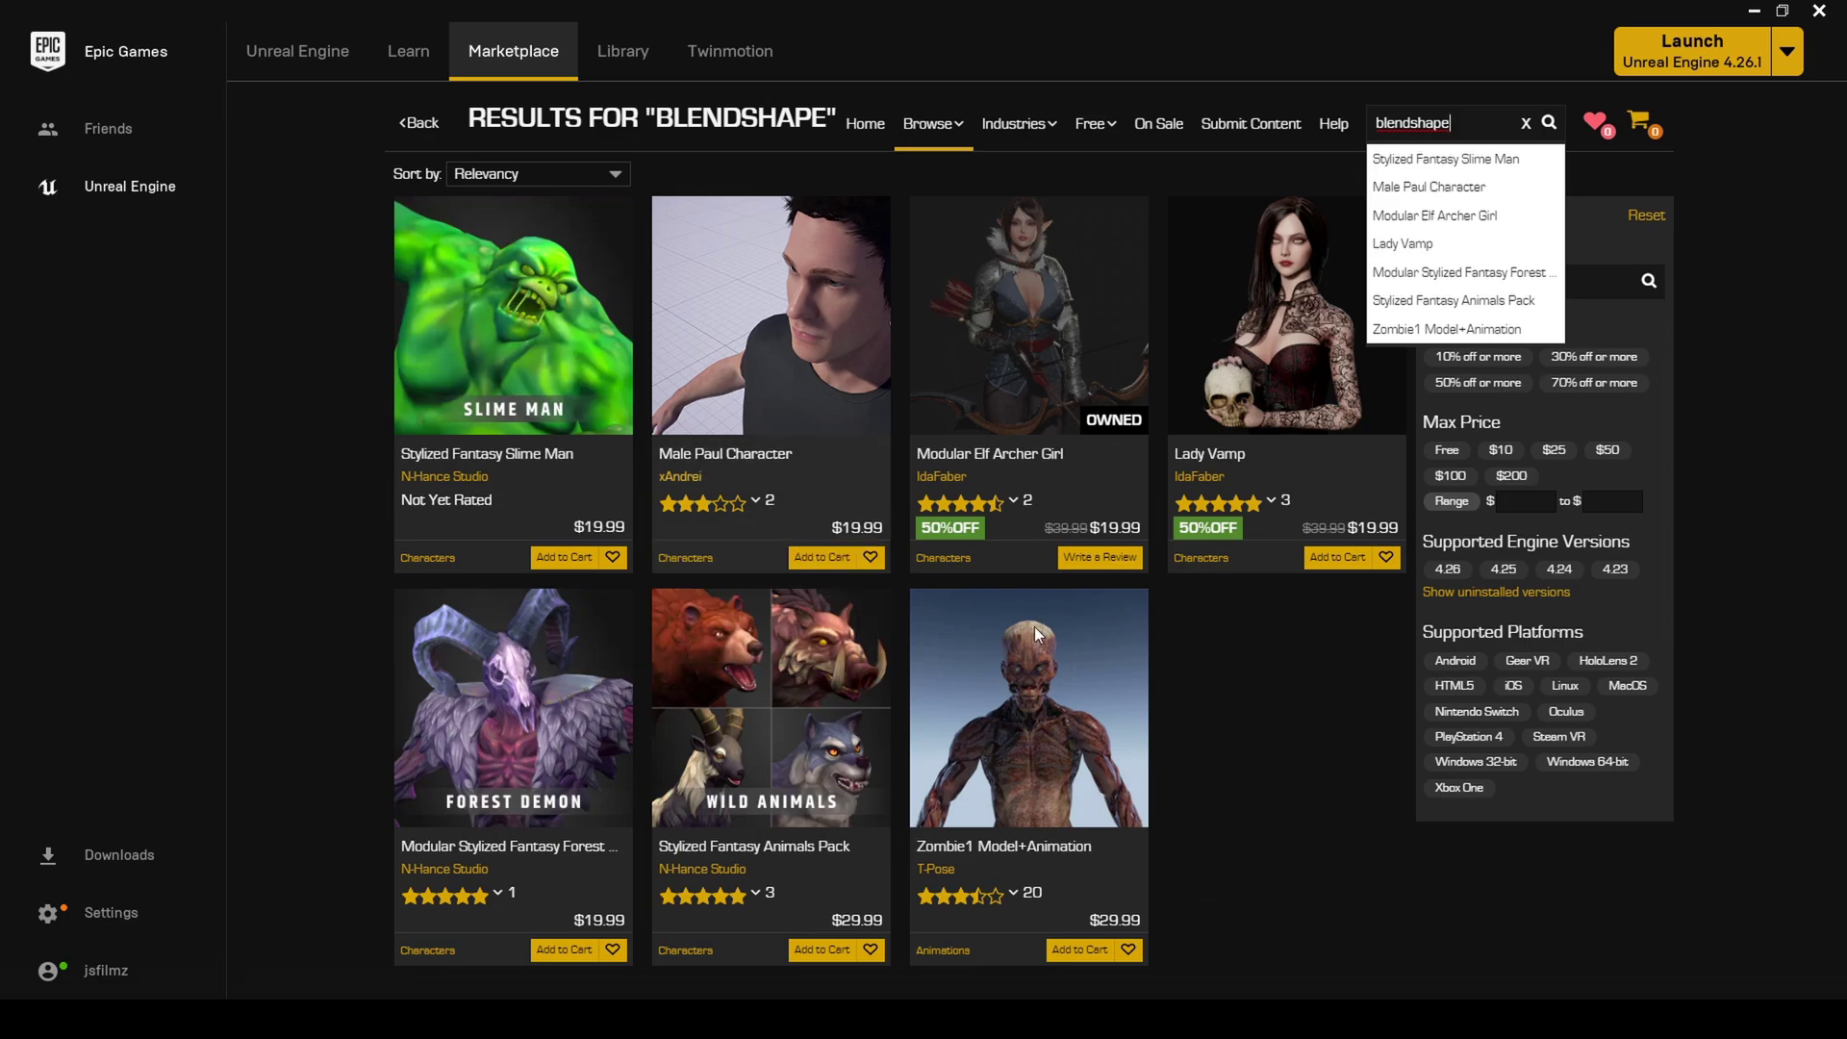
click(1351, 799)
mouse_move(1063, 365)
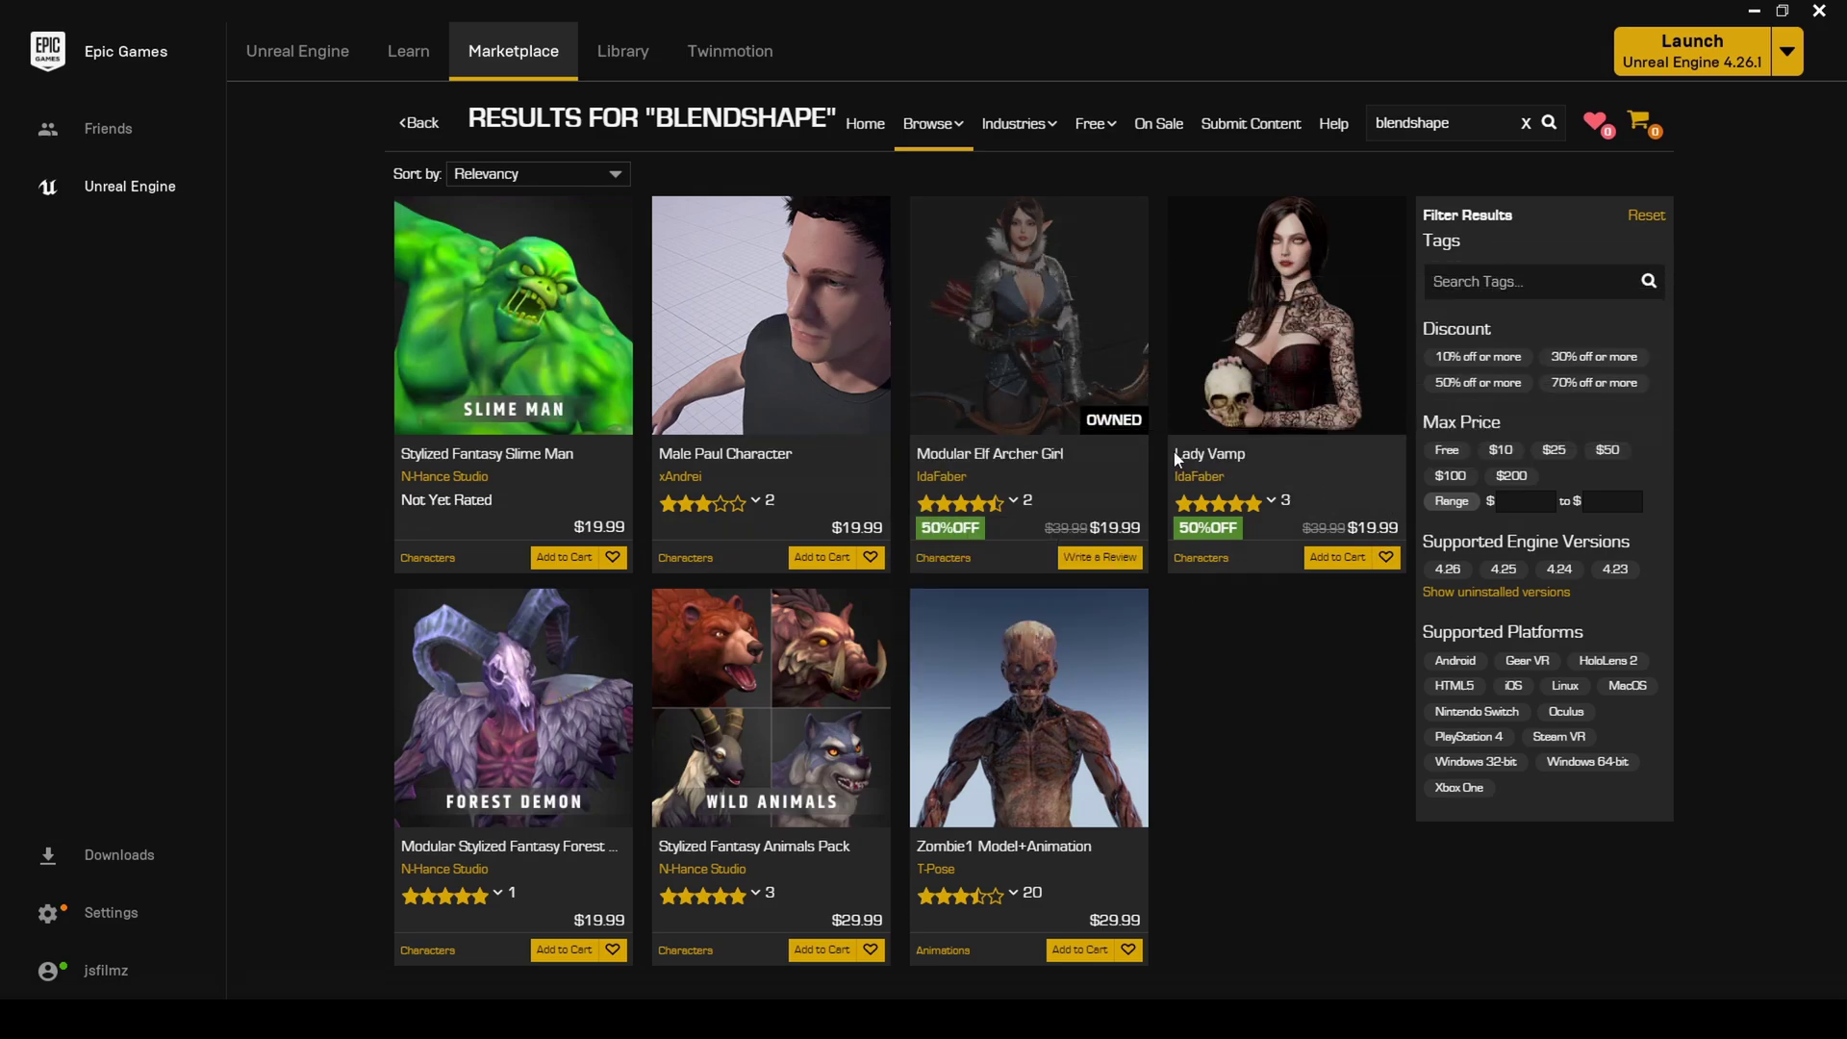
- Open the Modular Elf Archer Girl page and browse its author's profile of character assets
click(1019, 375)
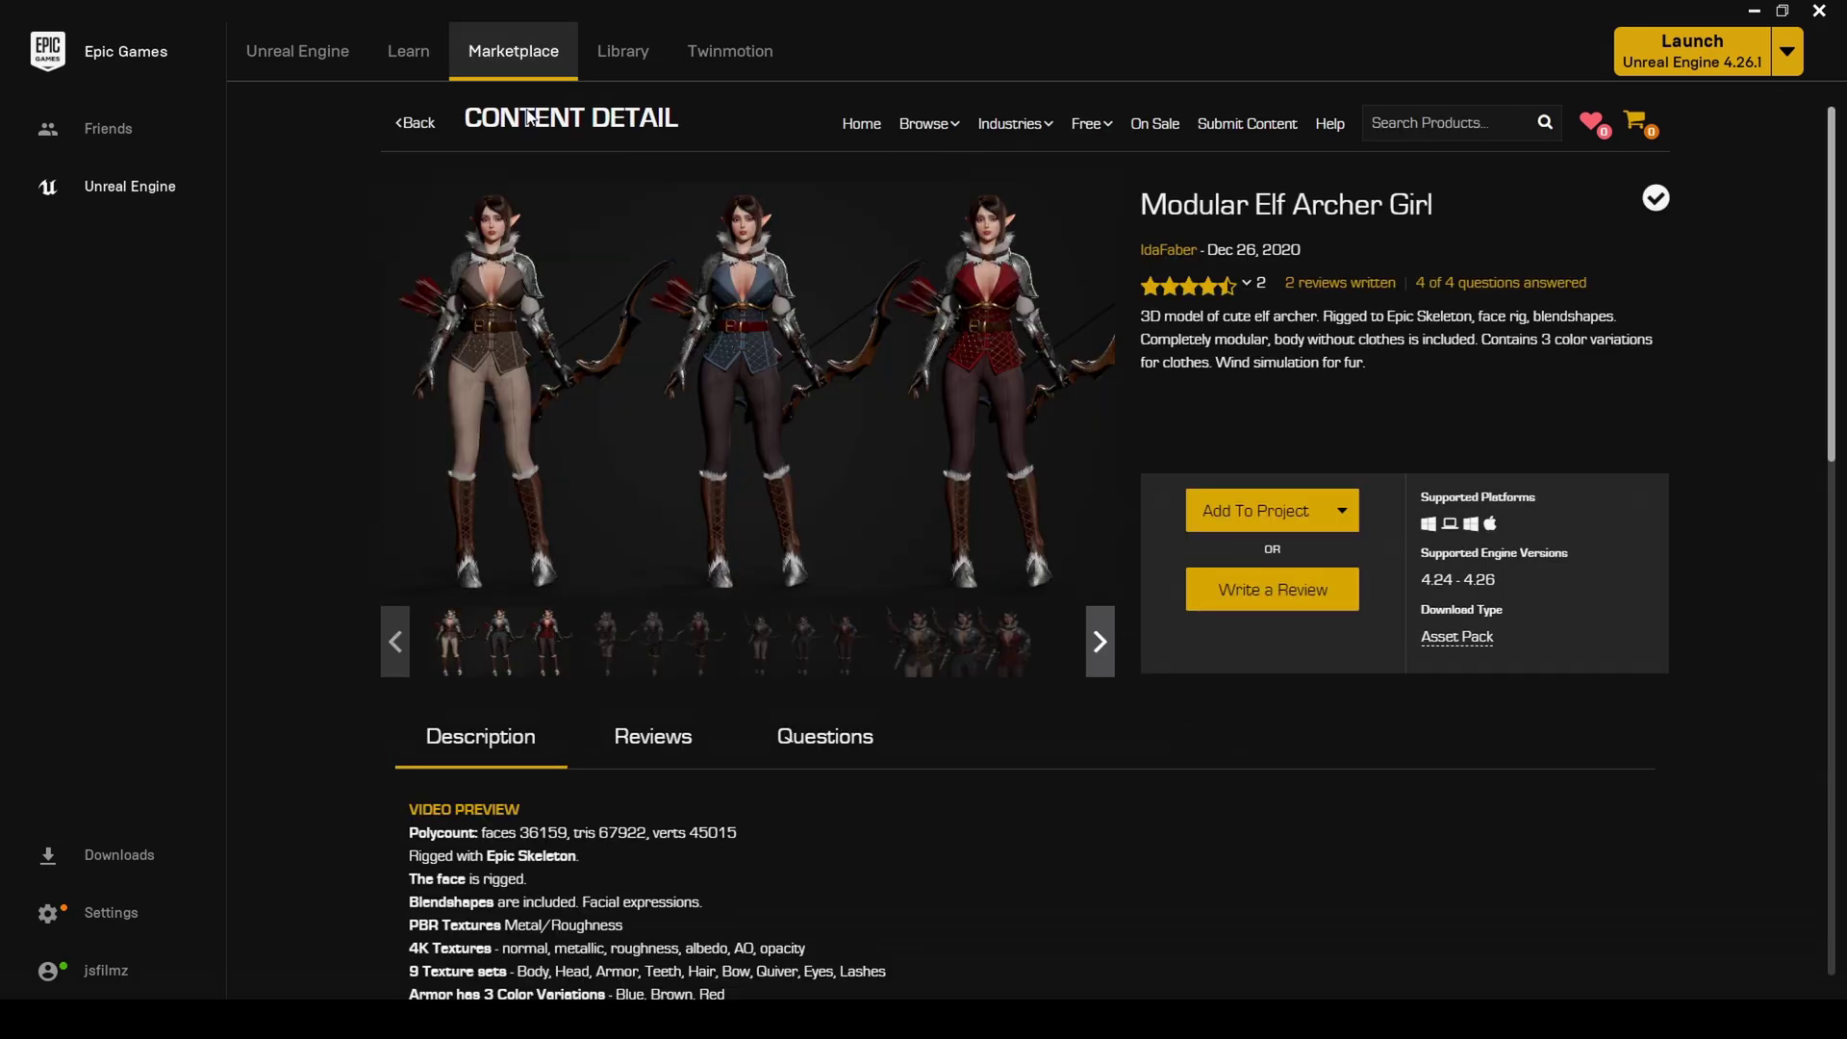
click(1173, 251)
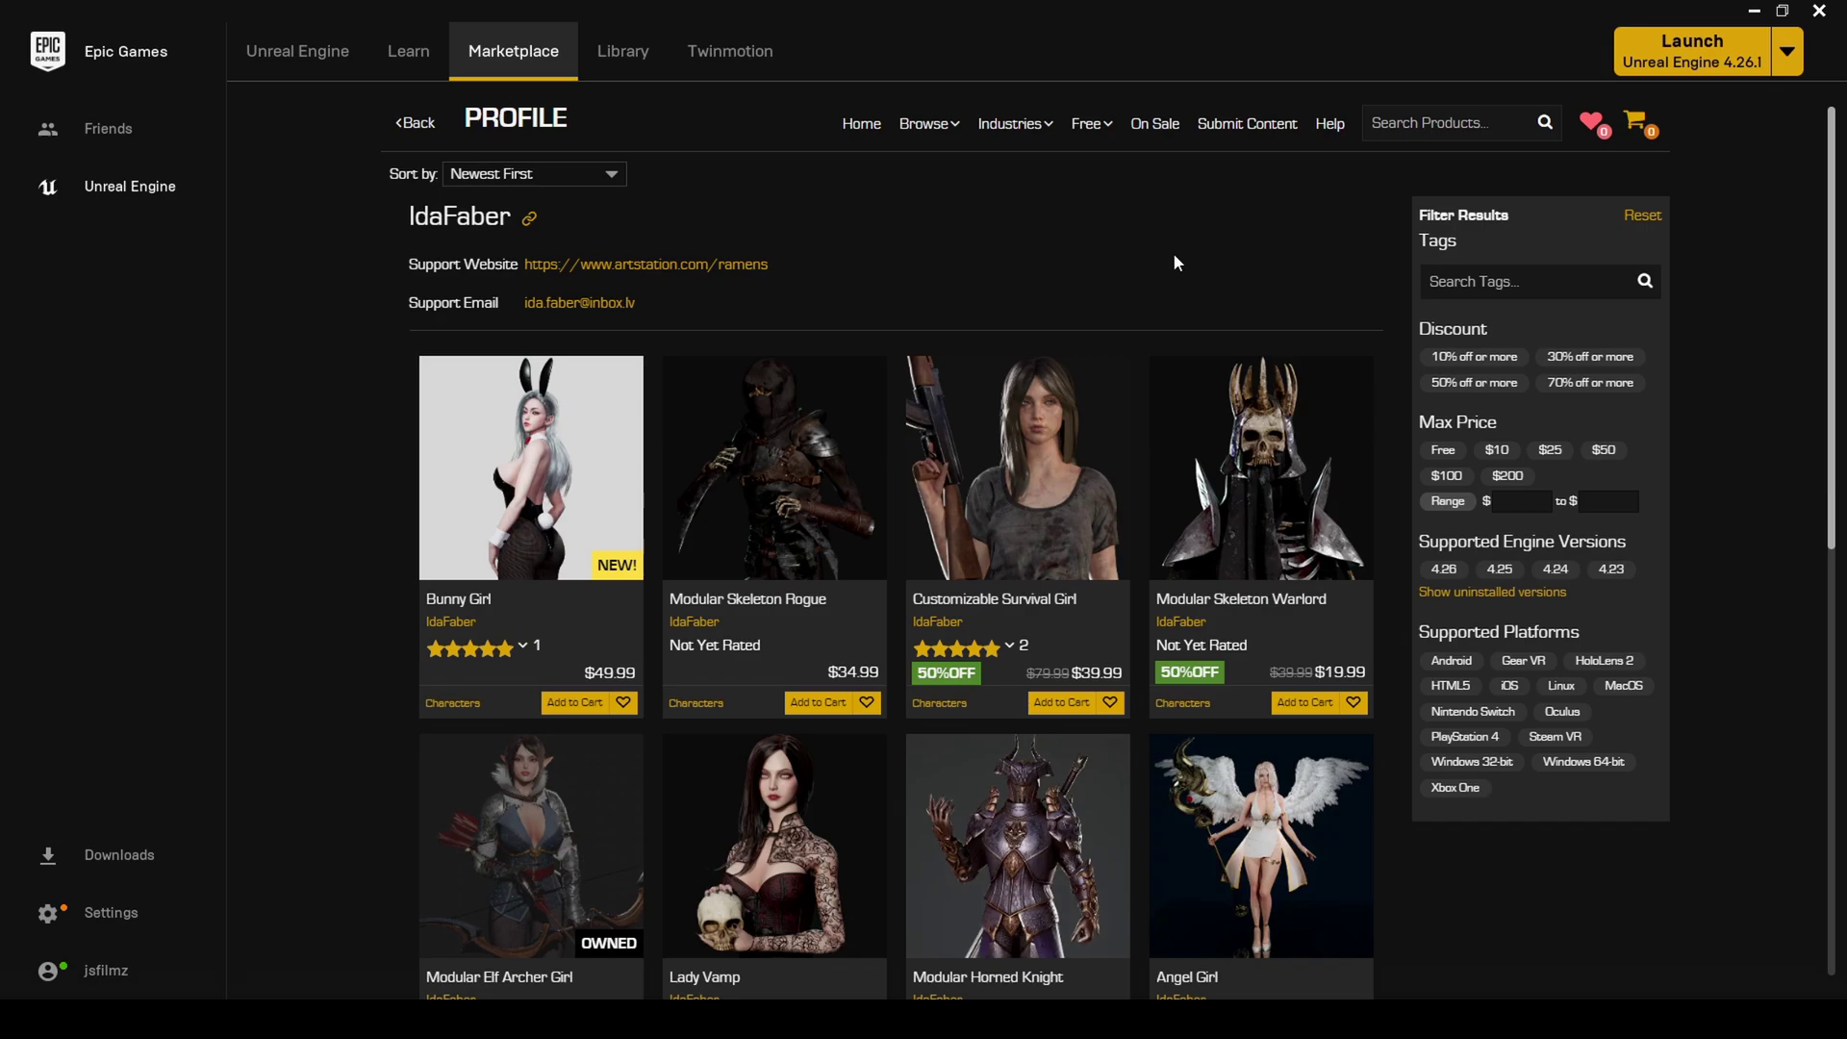
scroll(949, 411, down, 3)
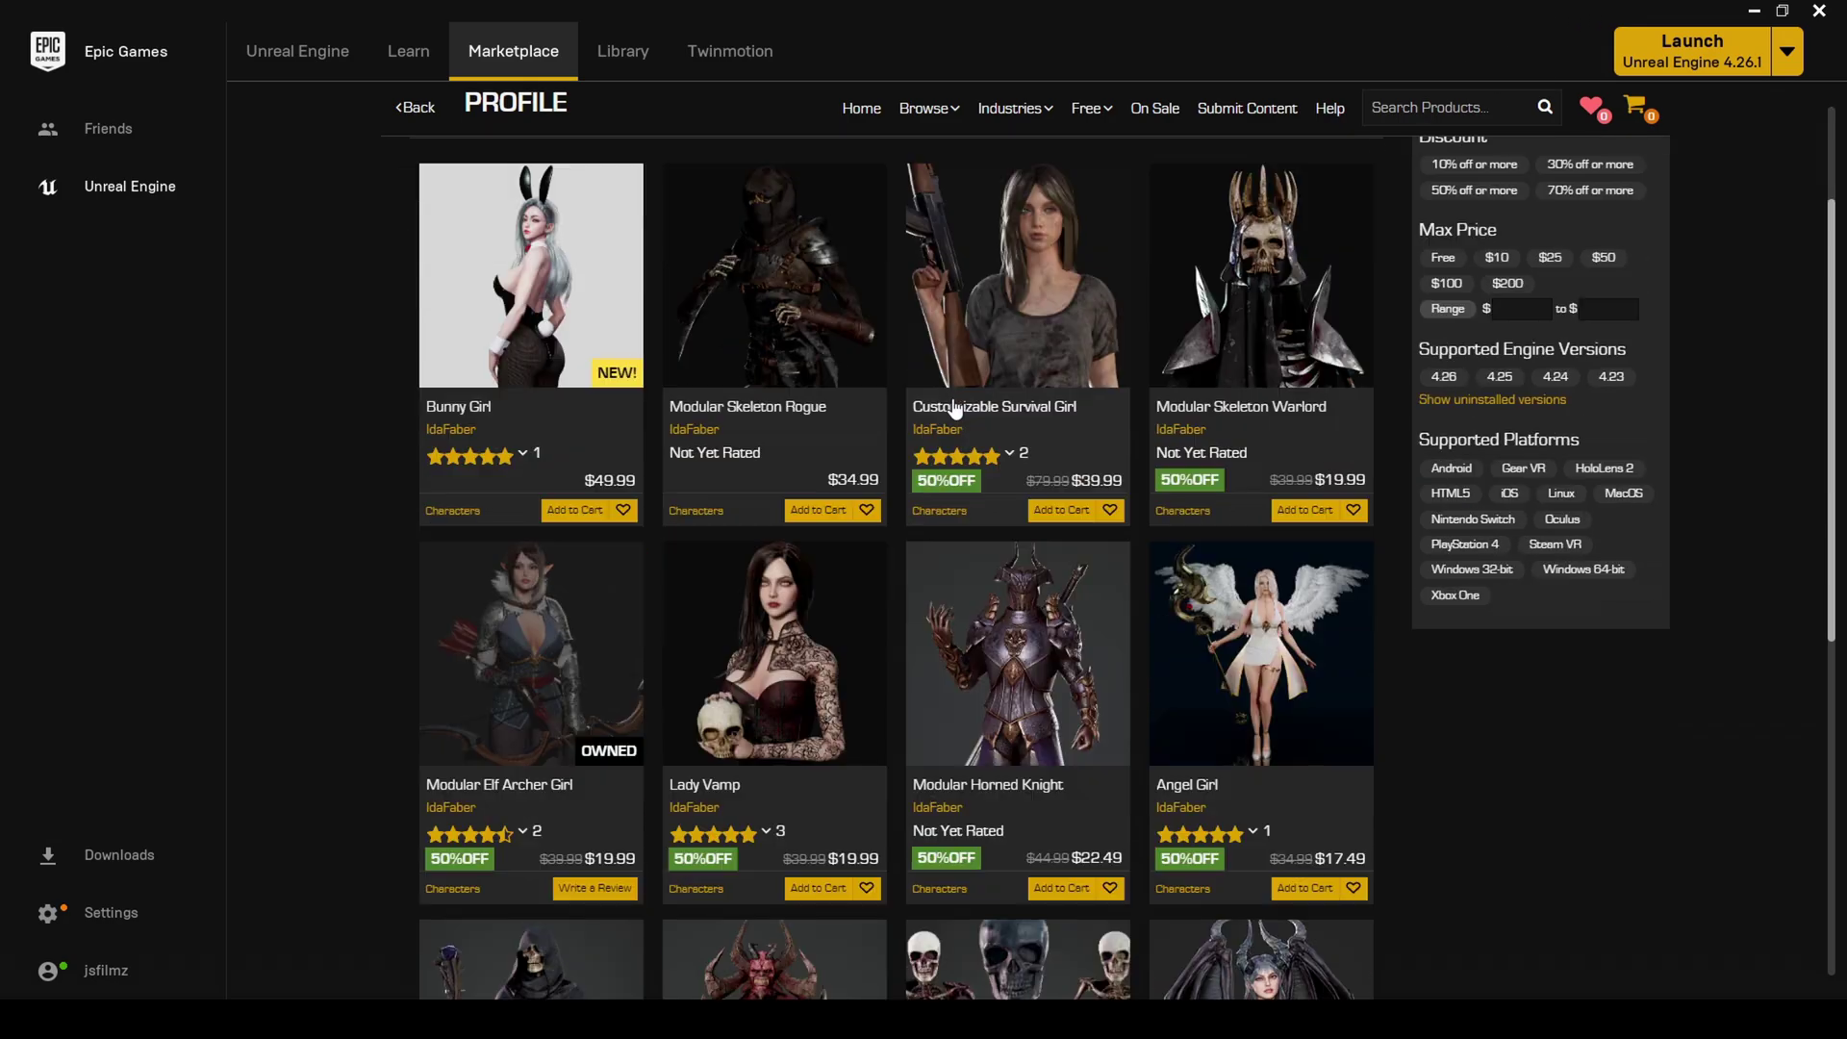
scroll(1610, 575, up, 1)
scroll(1193, 698, down, 1)
scroll(798, 664, up, 1)
- Open Modular Elf Archer Girl's page and highlight the Blendshapes facial expressions line
click(472, 639)
scroll(988, 644, down, 5)
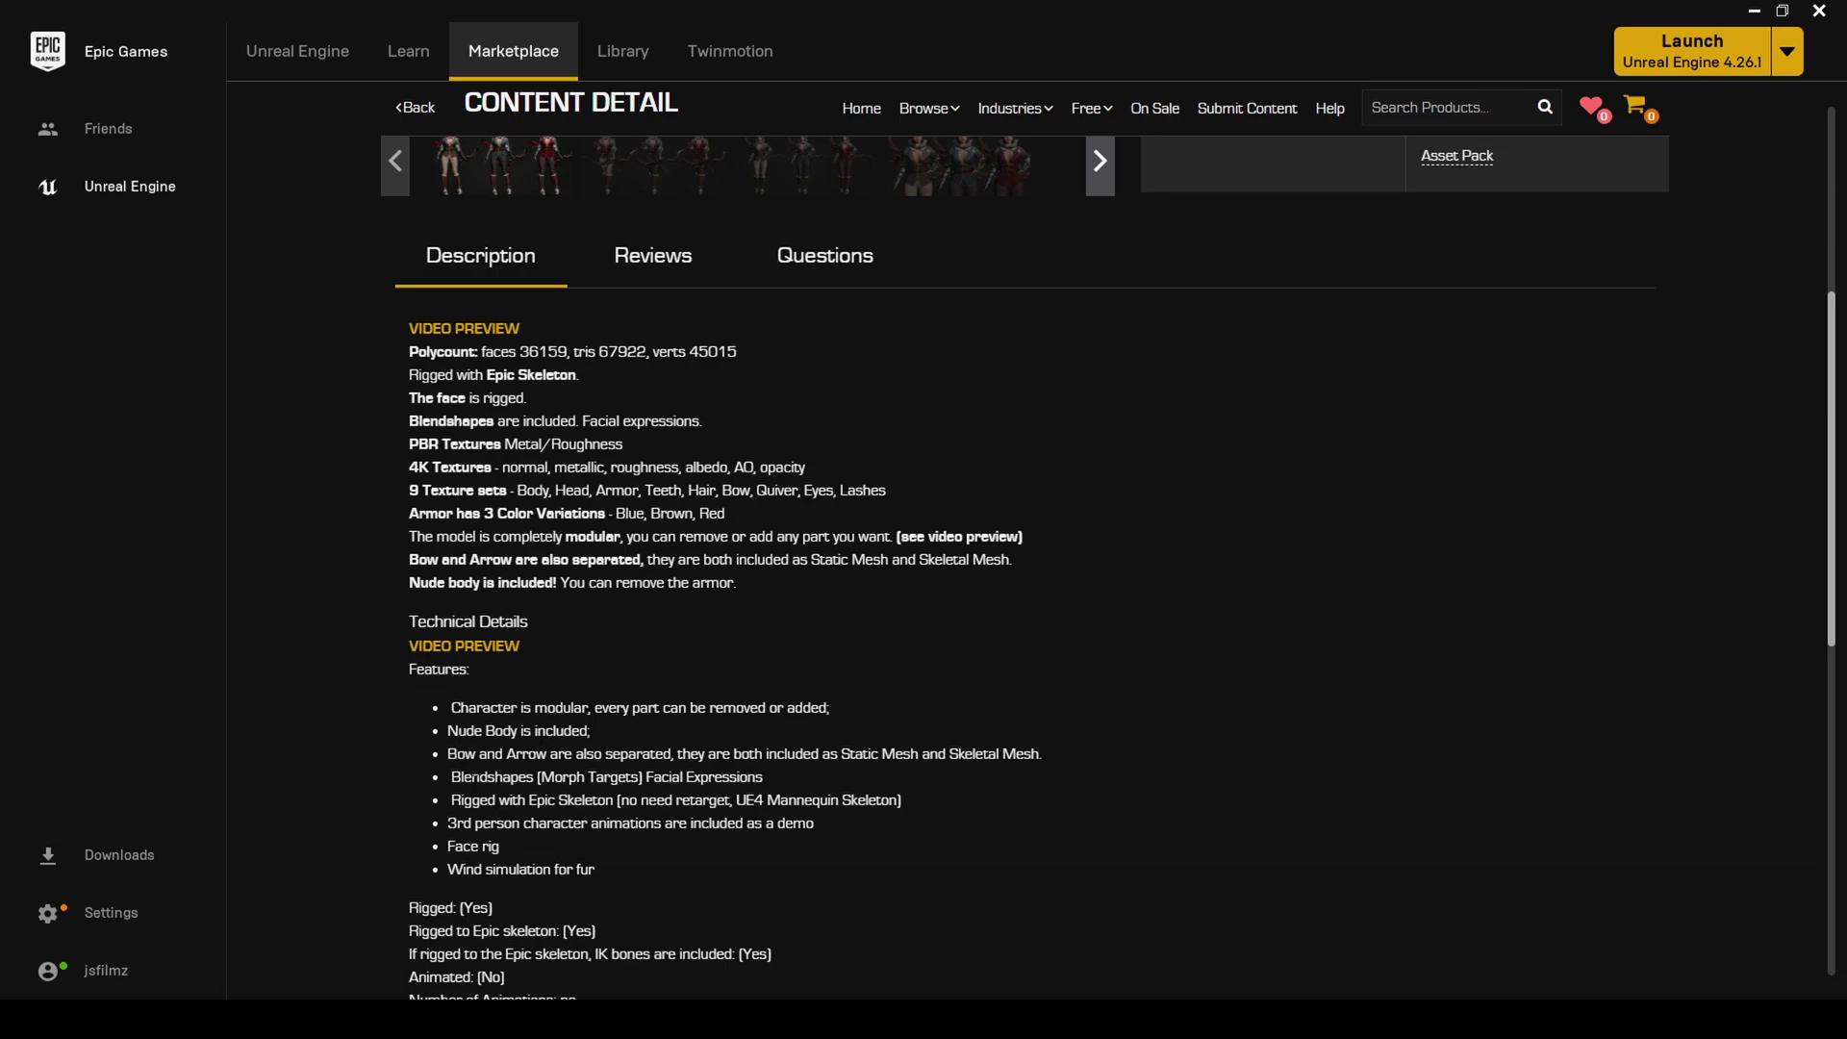
mouse_move(462, 776)
mouse_down()
mouse_move(765, 777)
mouse_move(462, 777)
mouse_up()
scroll(748, 799, up, 4)
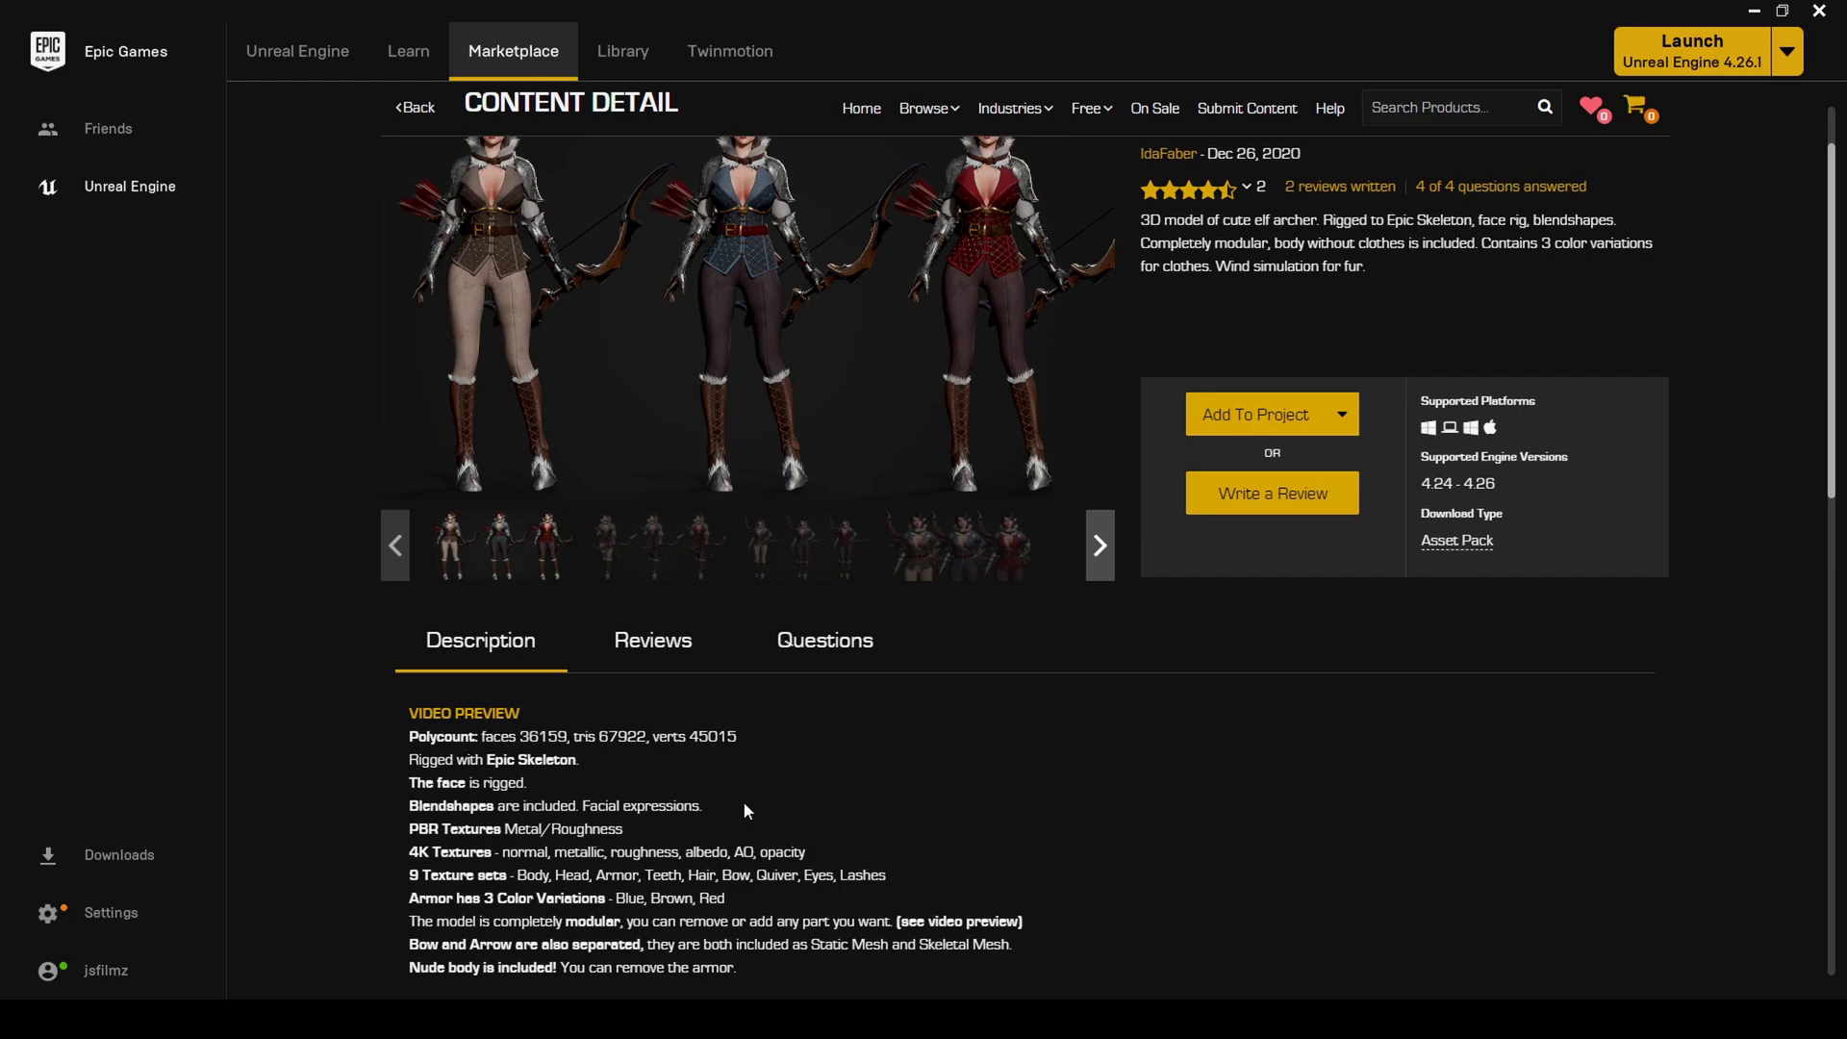
scroll(743, 813, up, 1)
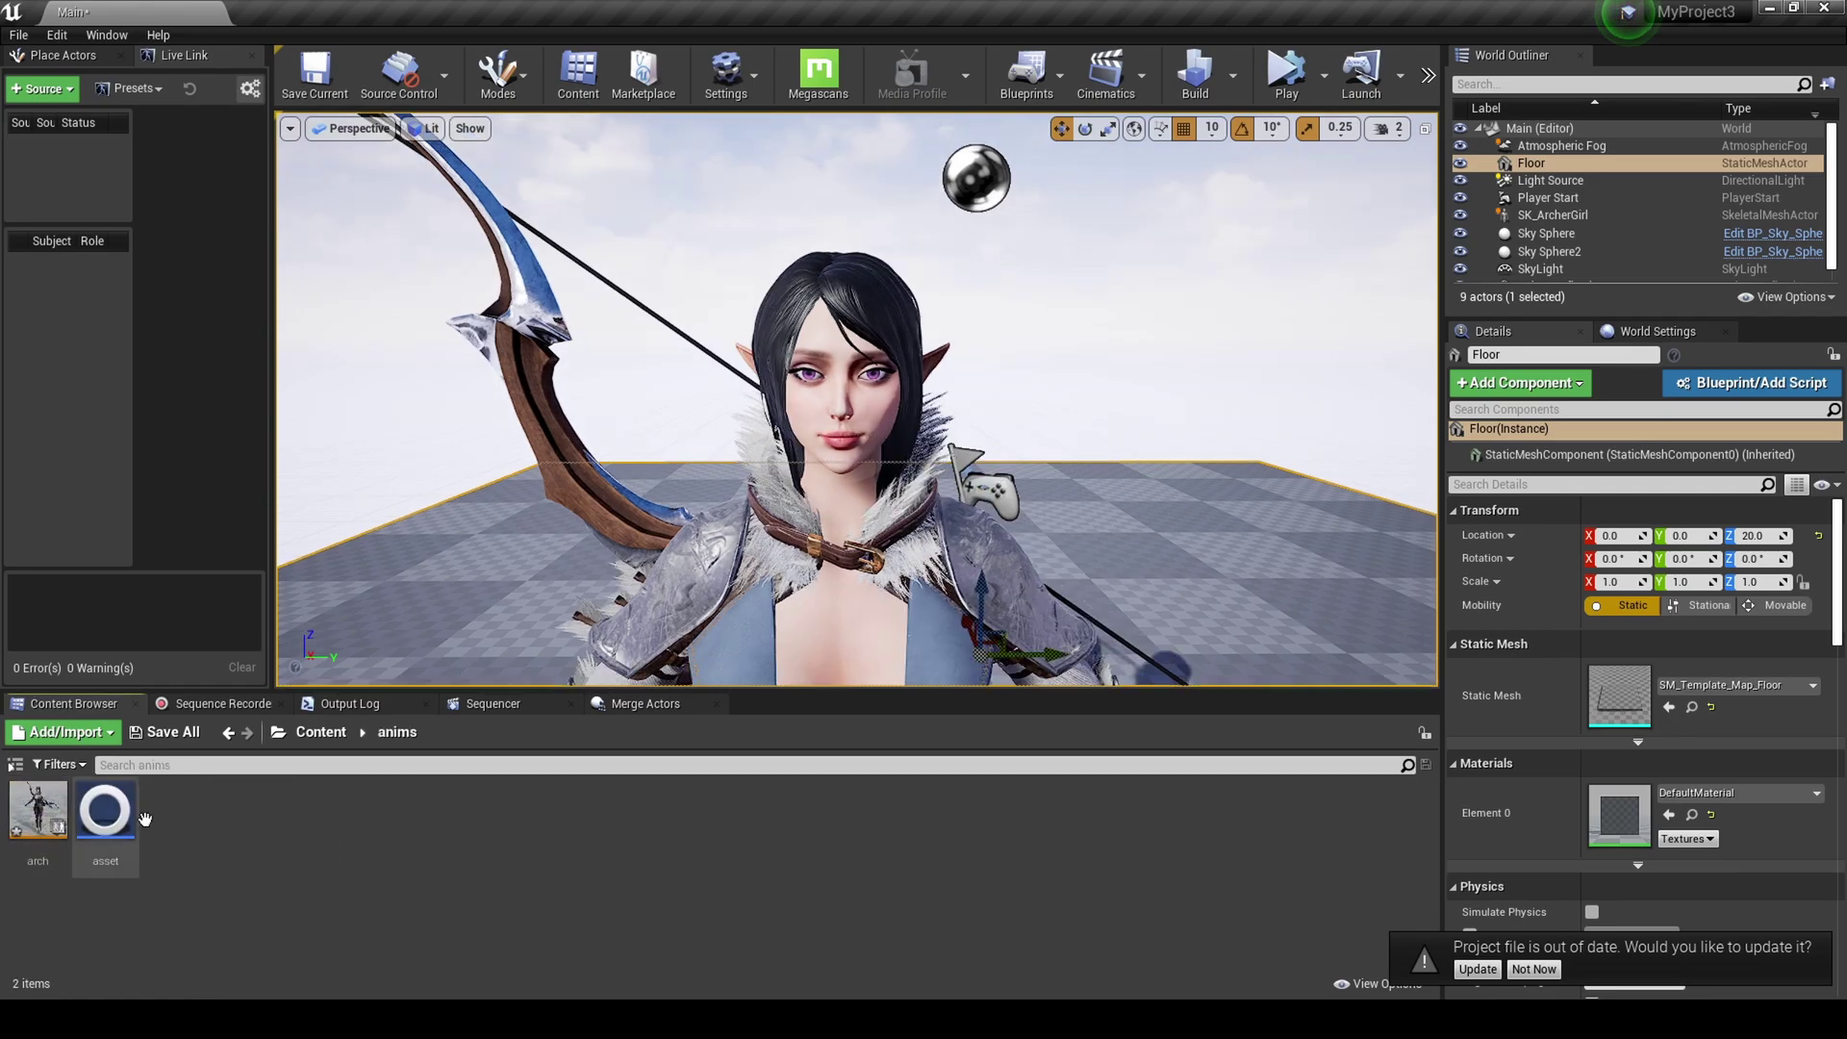
- From the anims context menu, create an Animation Blueprint on UE4_Mannequin_Skeleton named archergirl2
click(358, 789)
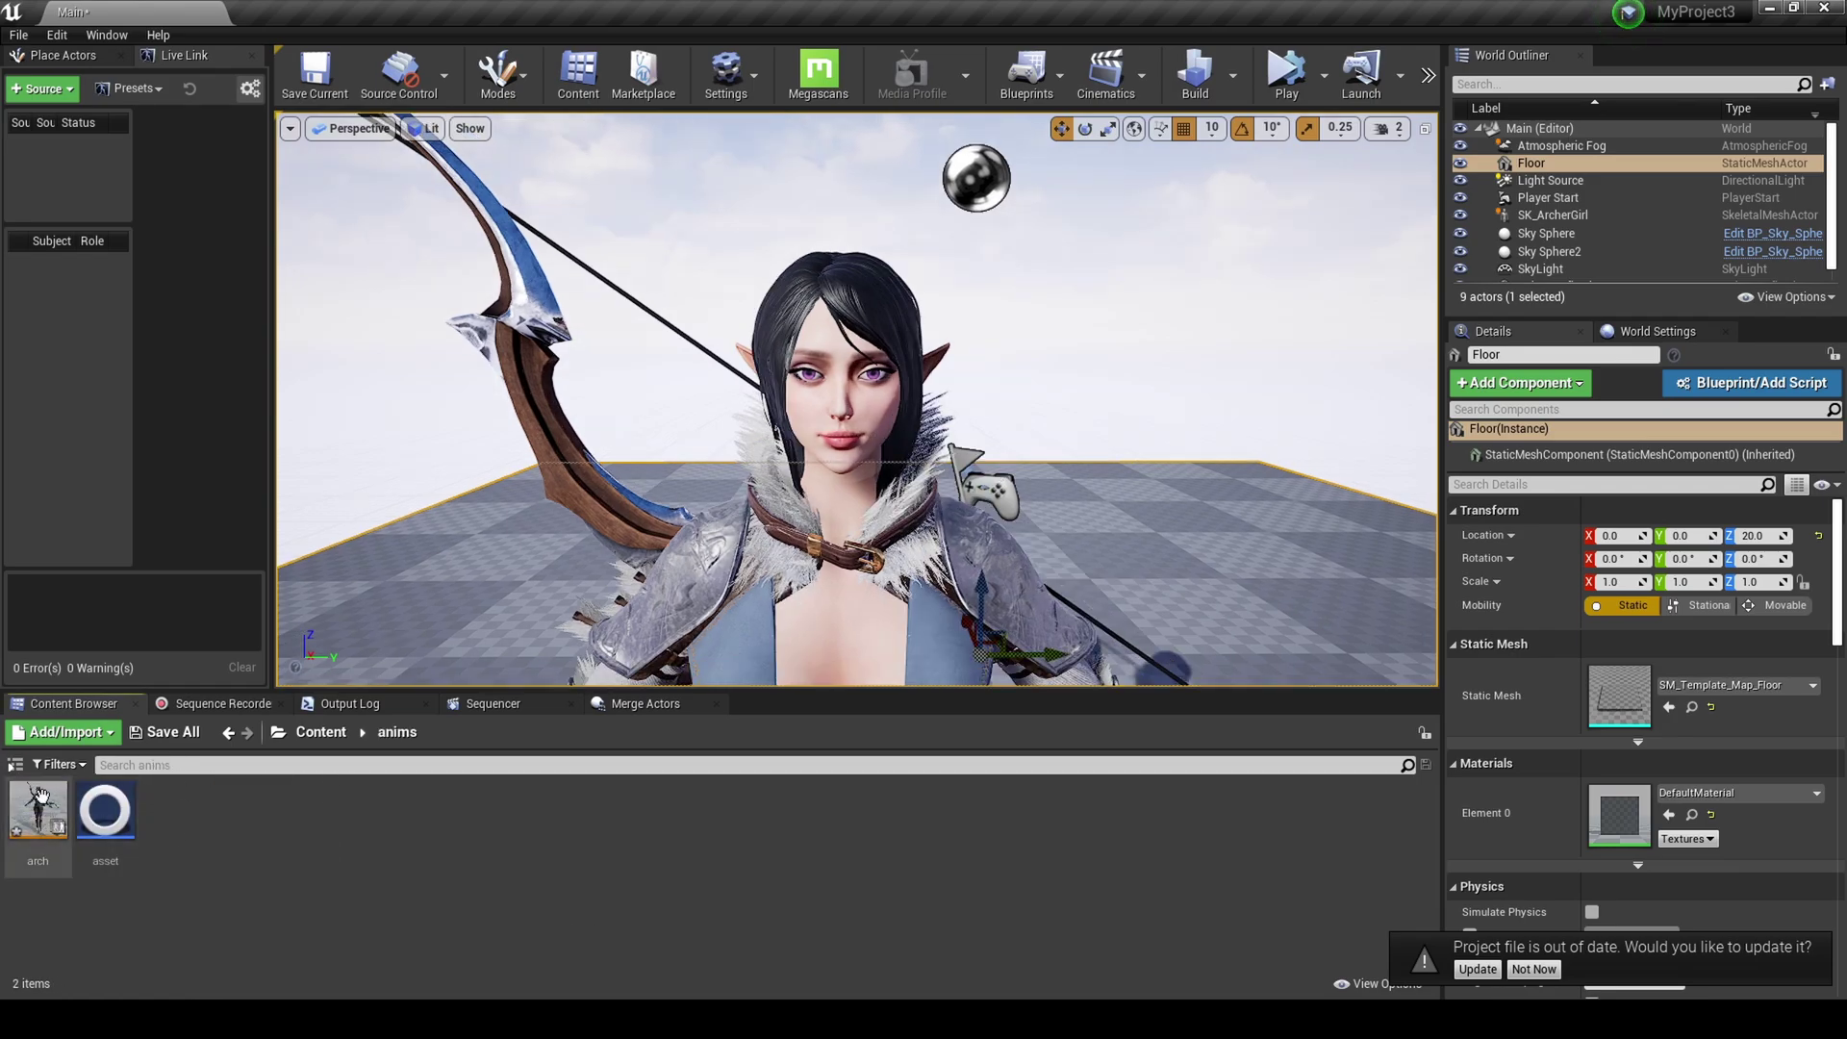
right_click(248, 845)
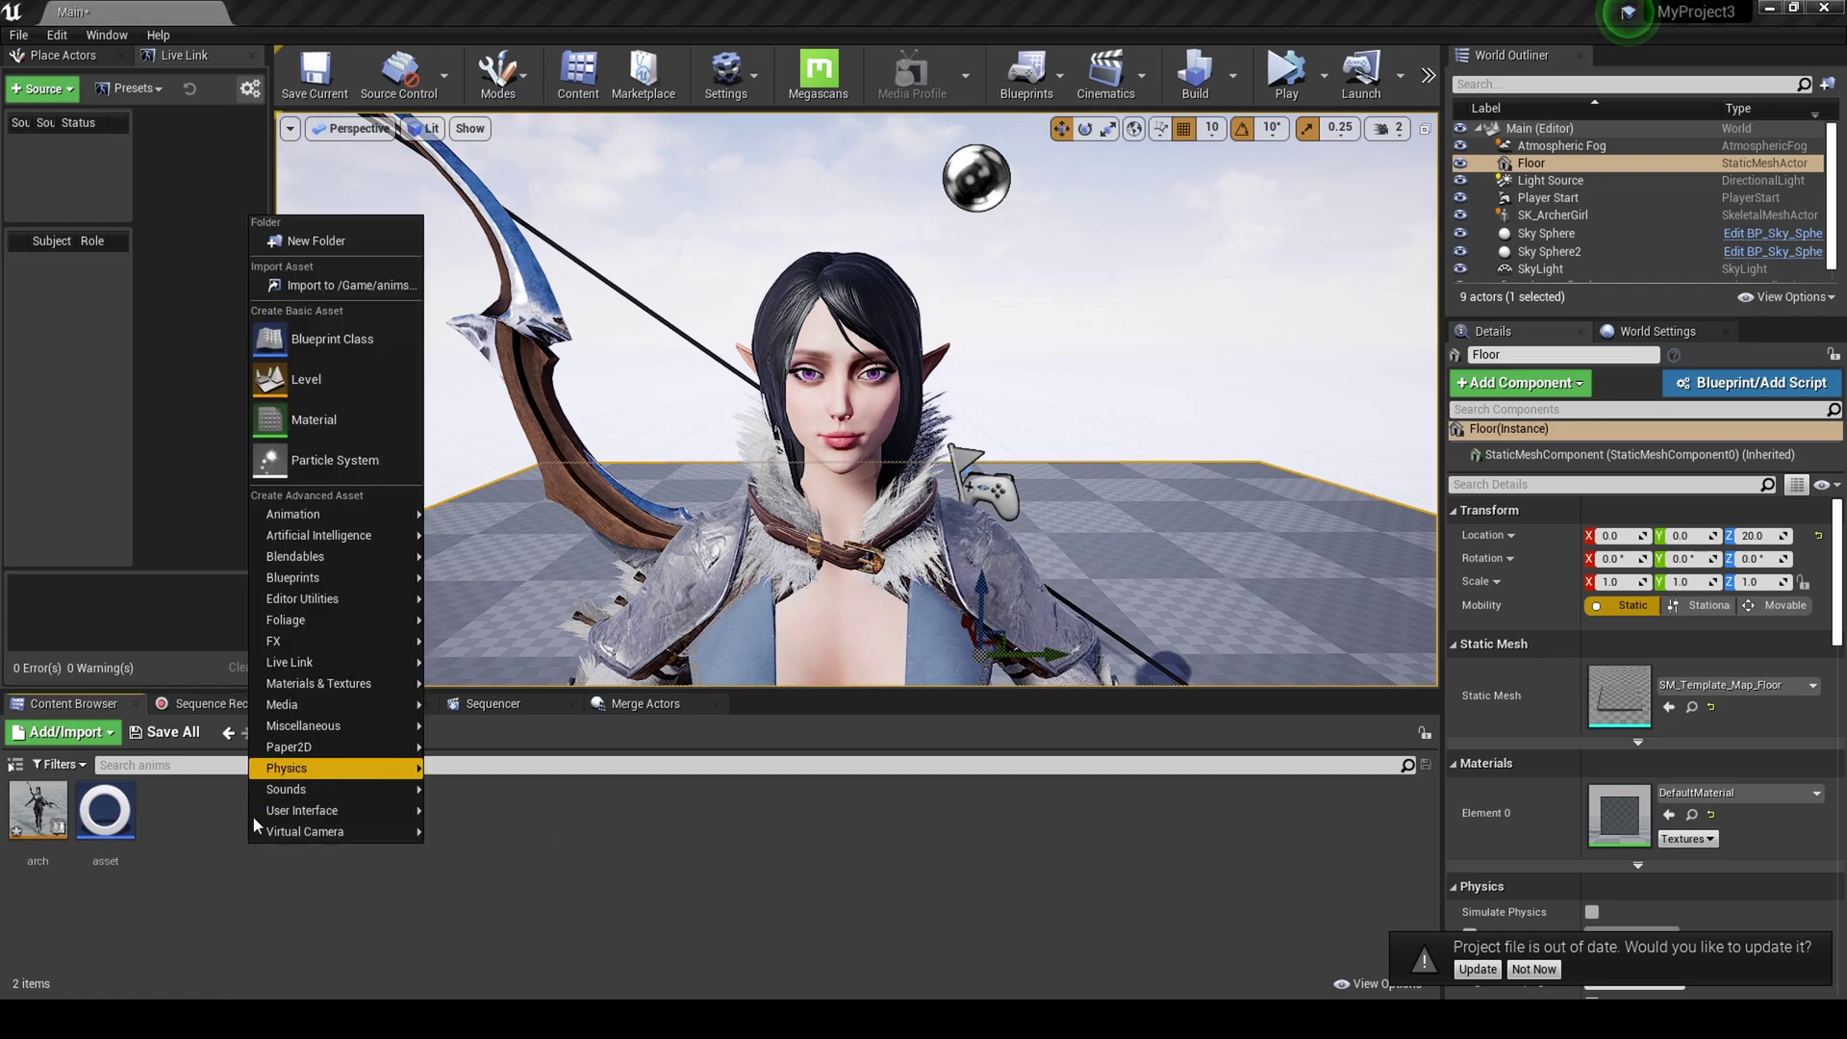
mouse_move(383, 510)
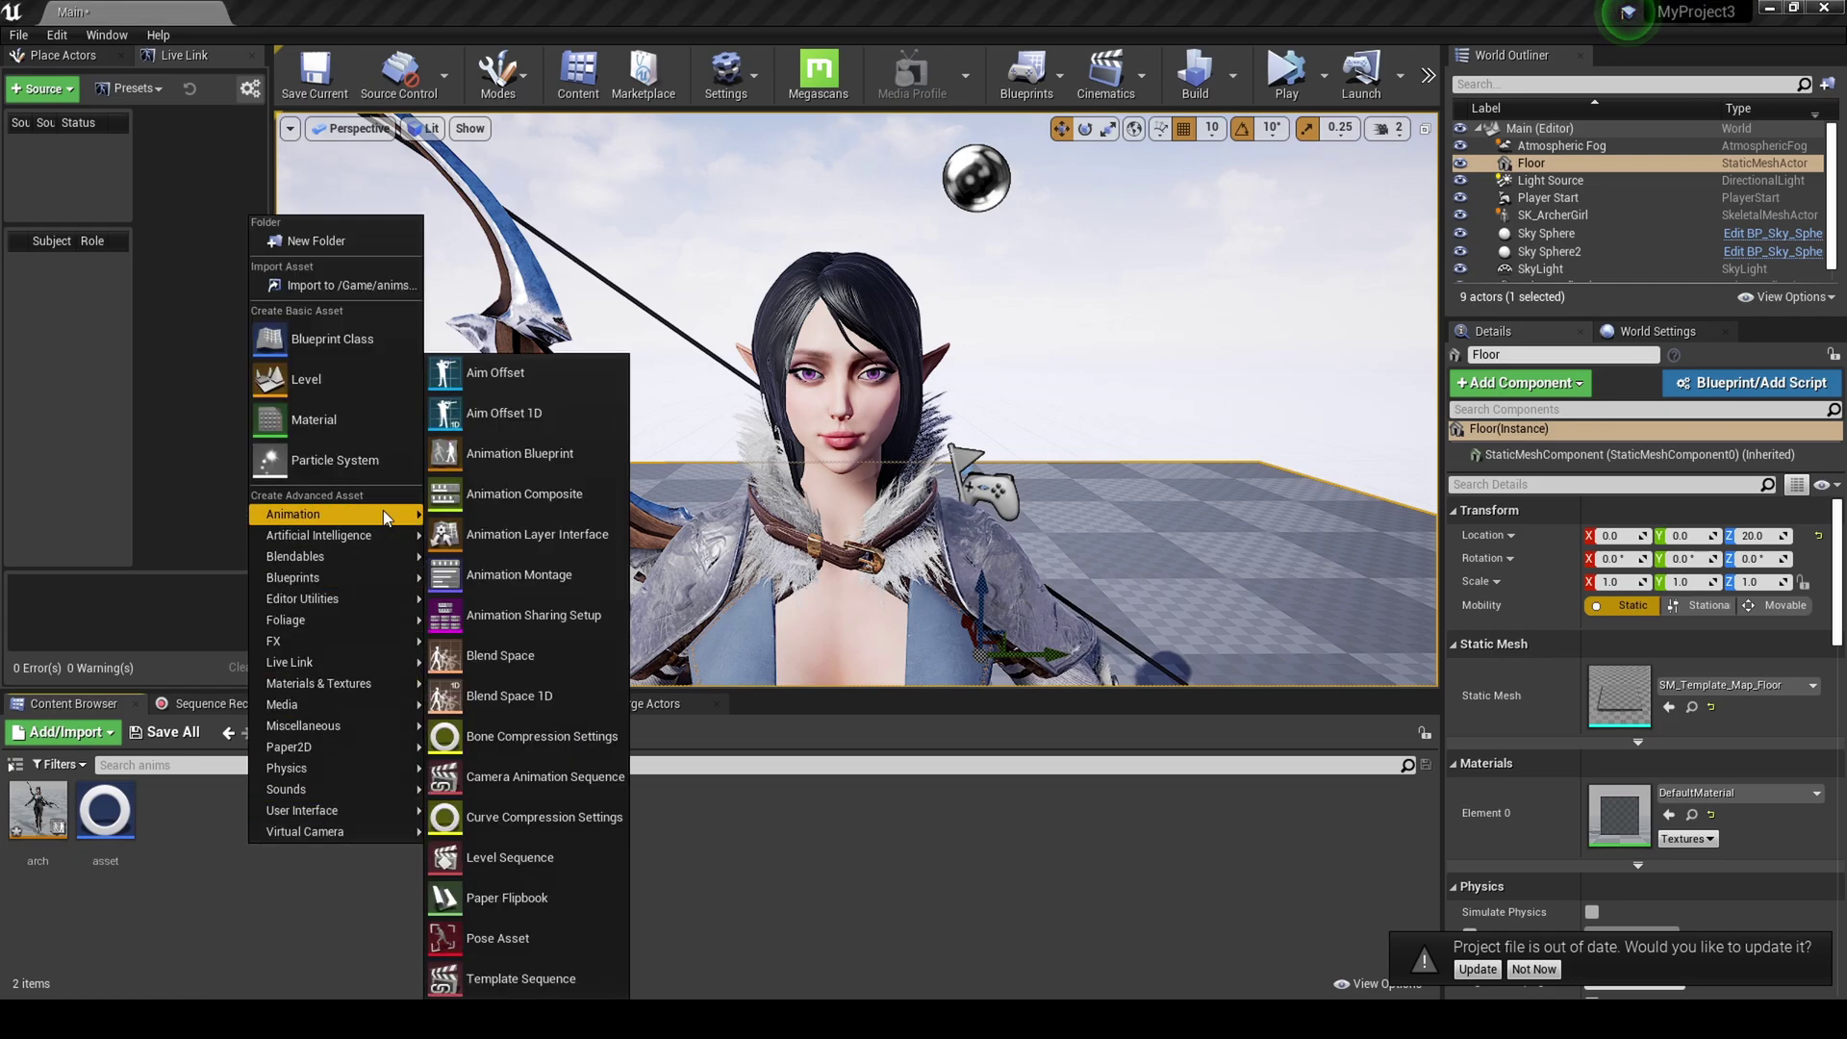
click(545, 454)
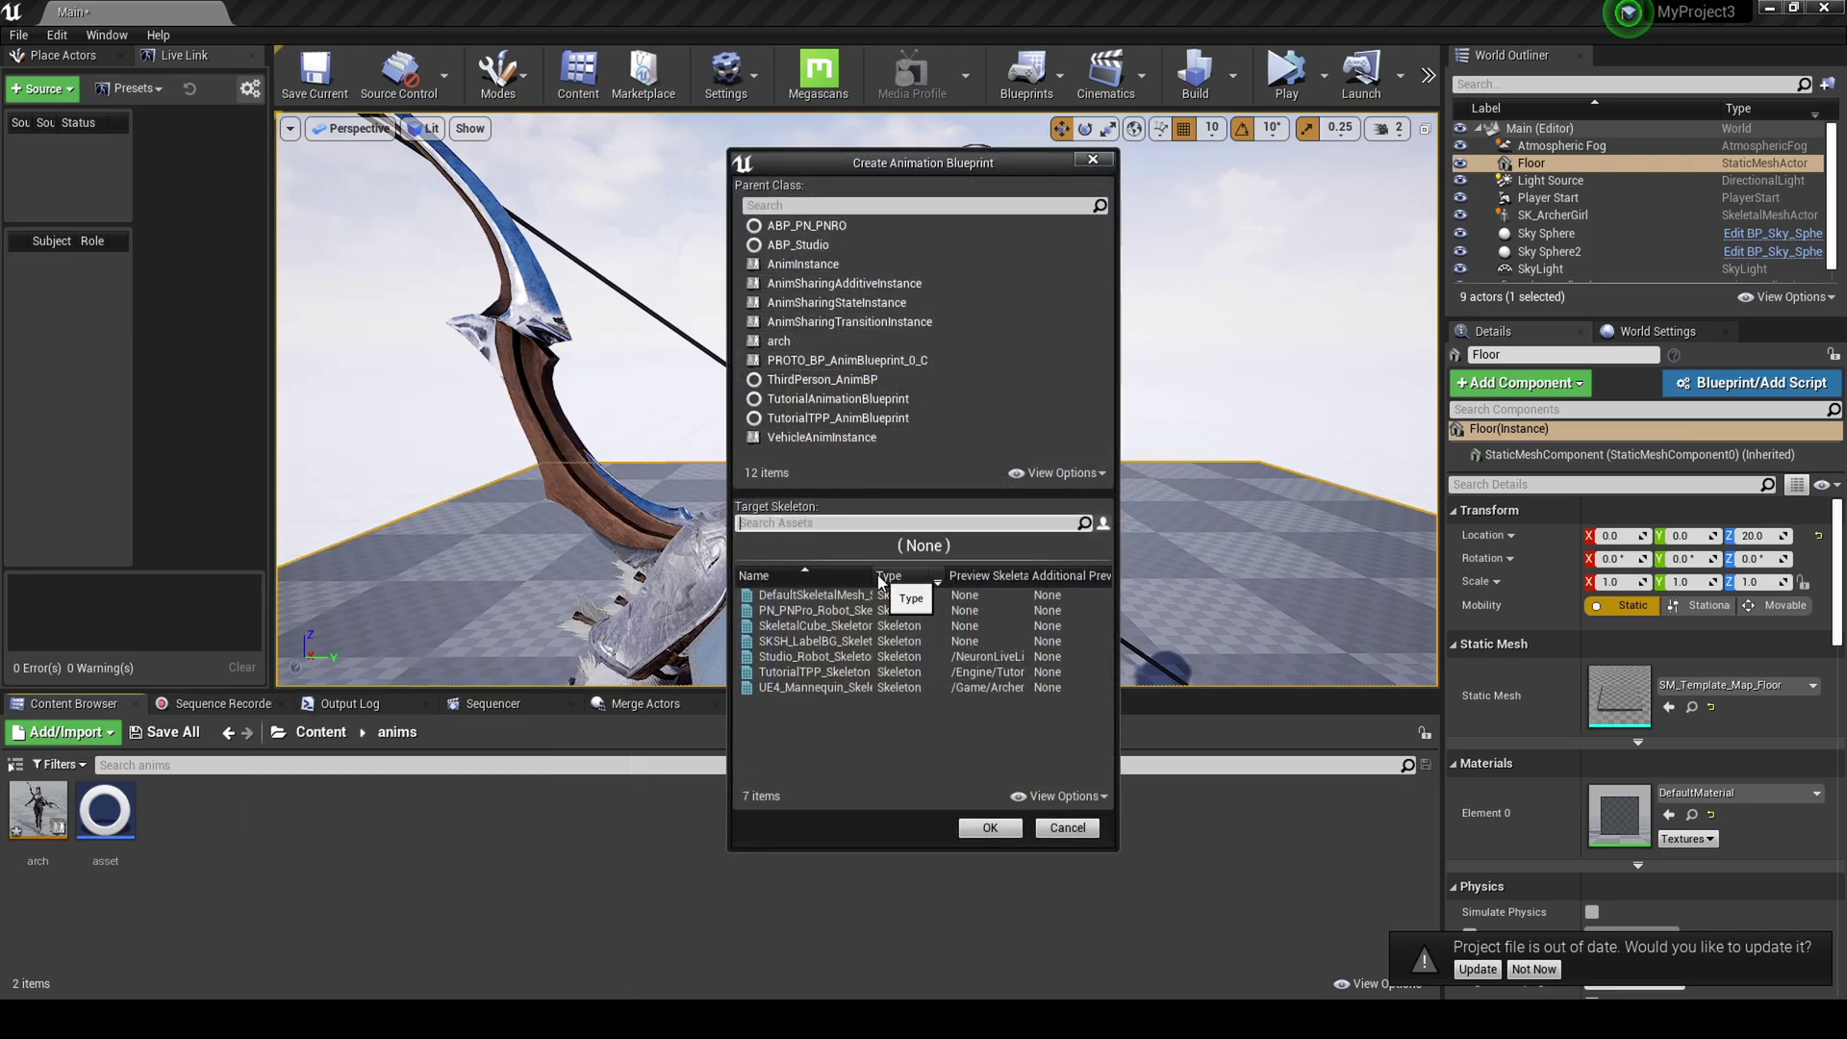
drag(890, 162, 288, 176)
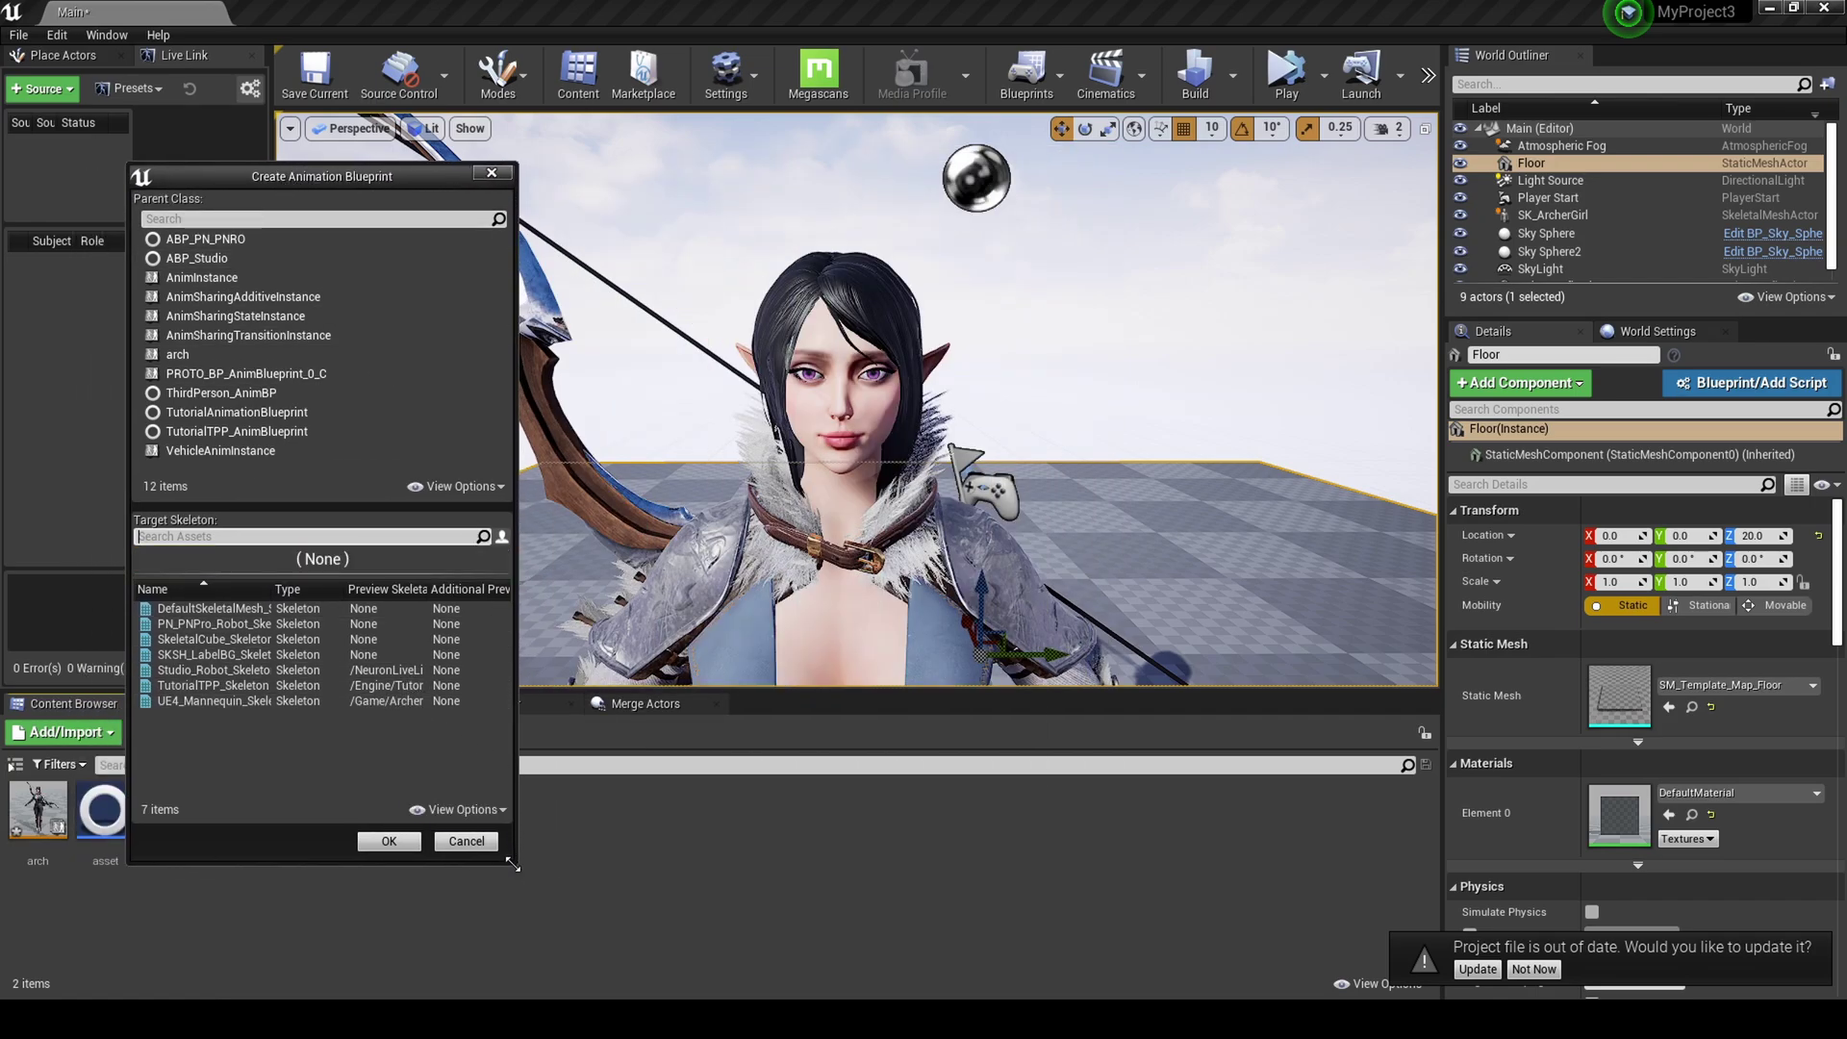
drag(513, 864, 615, 896)
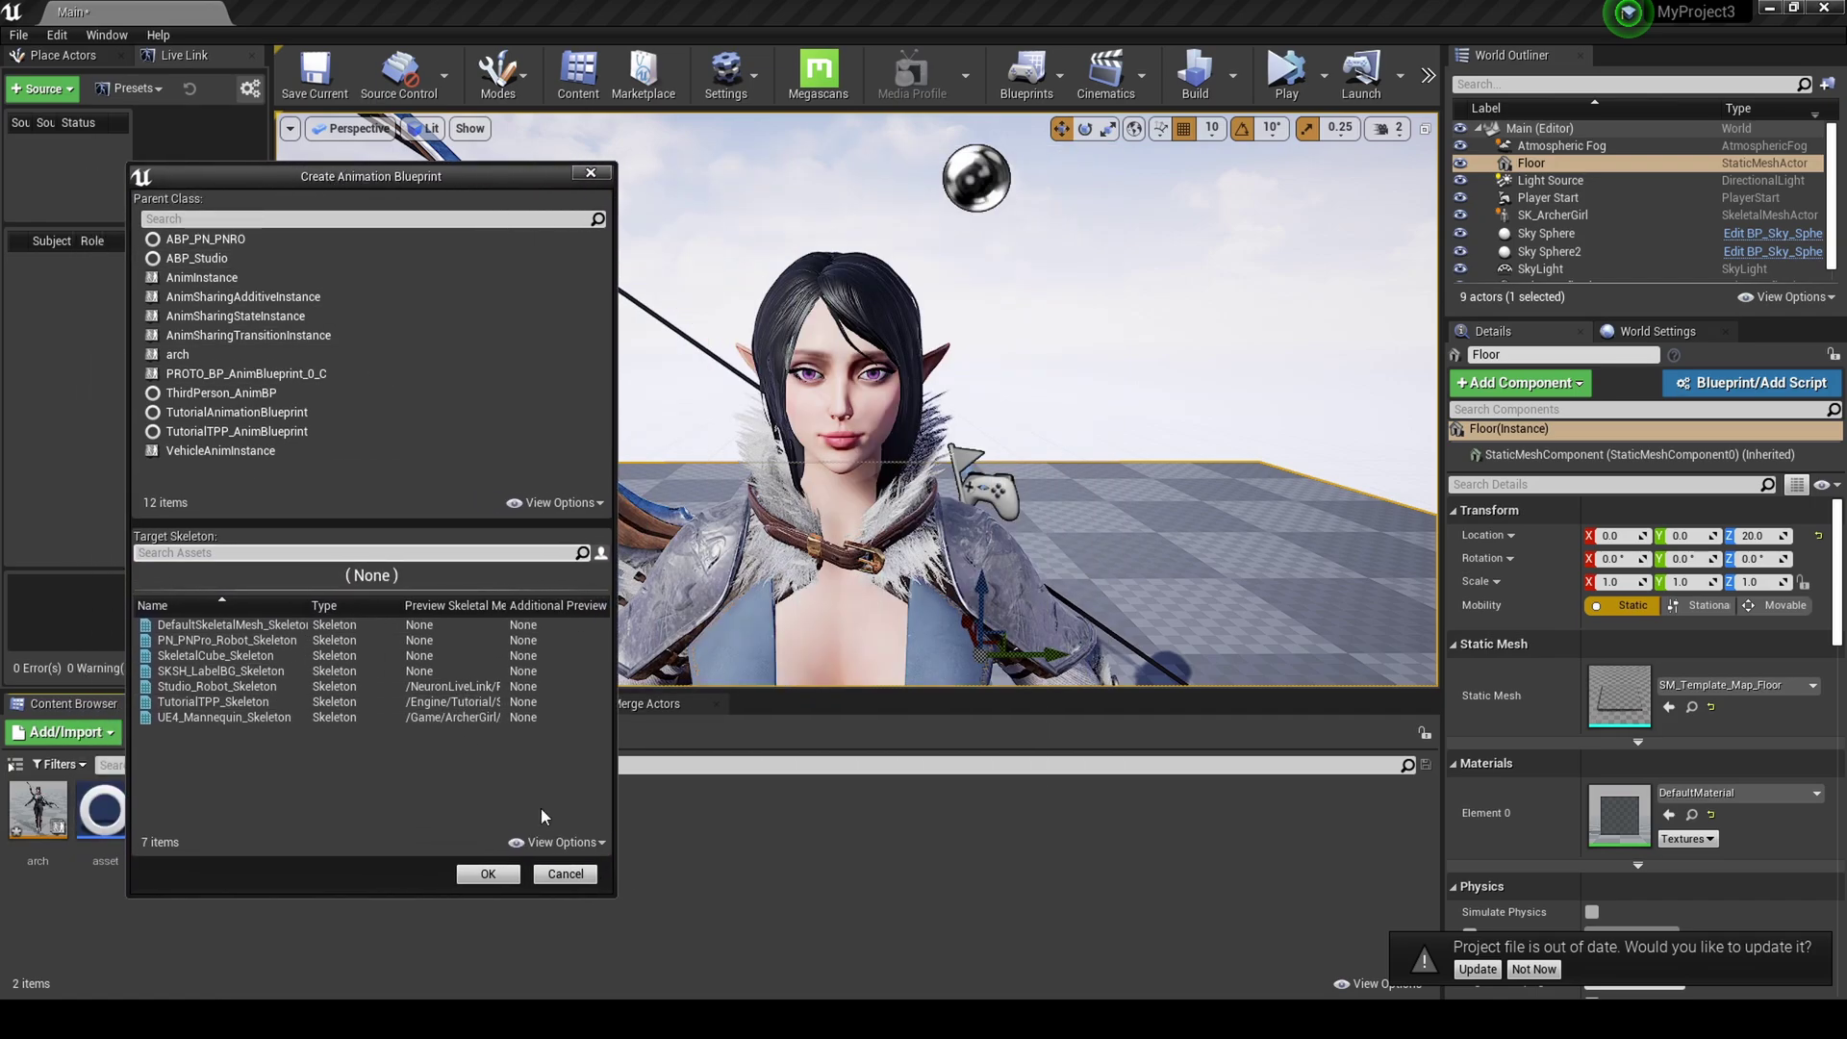
click(301, 718)
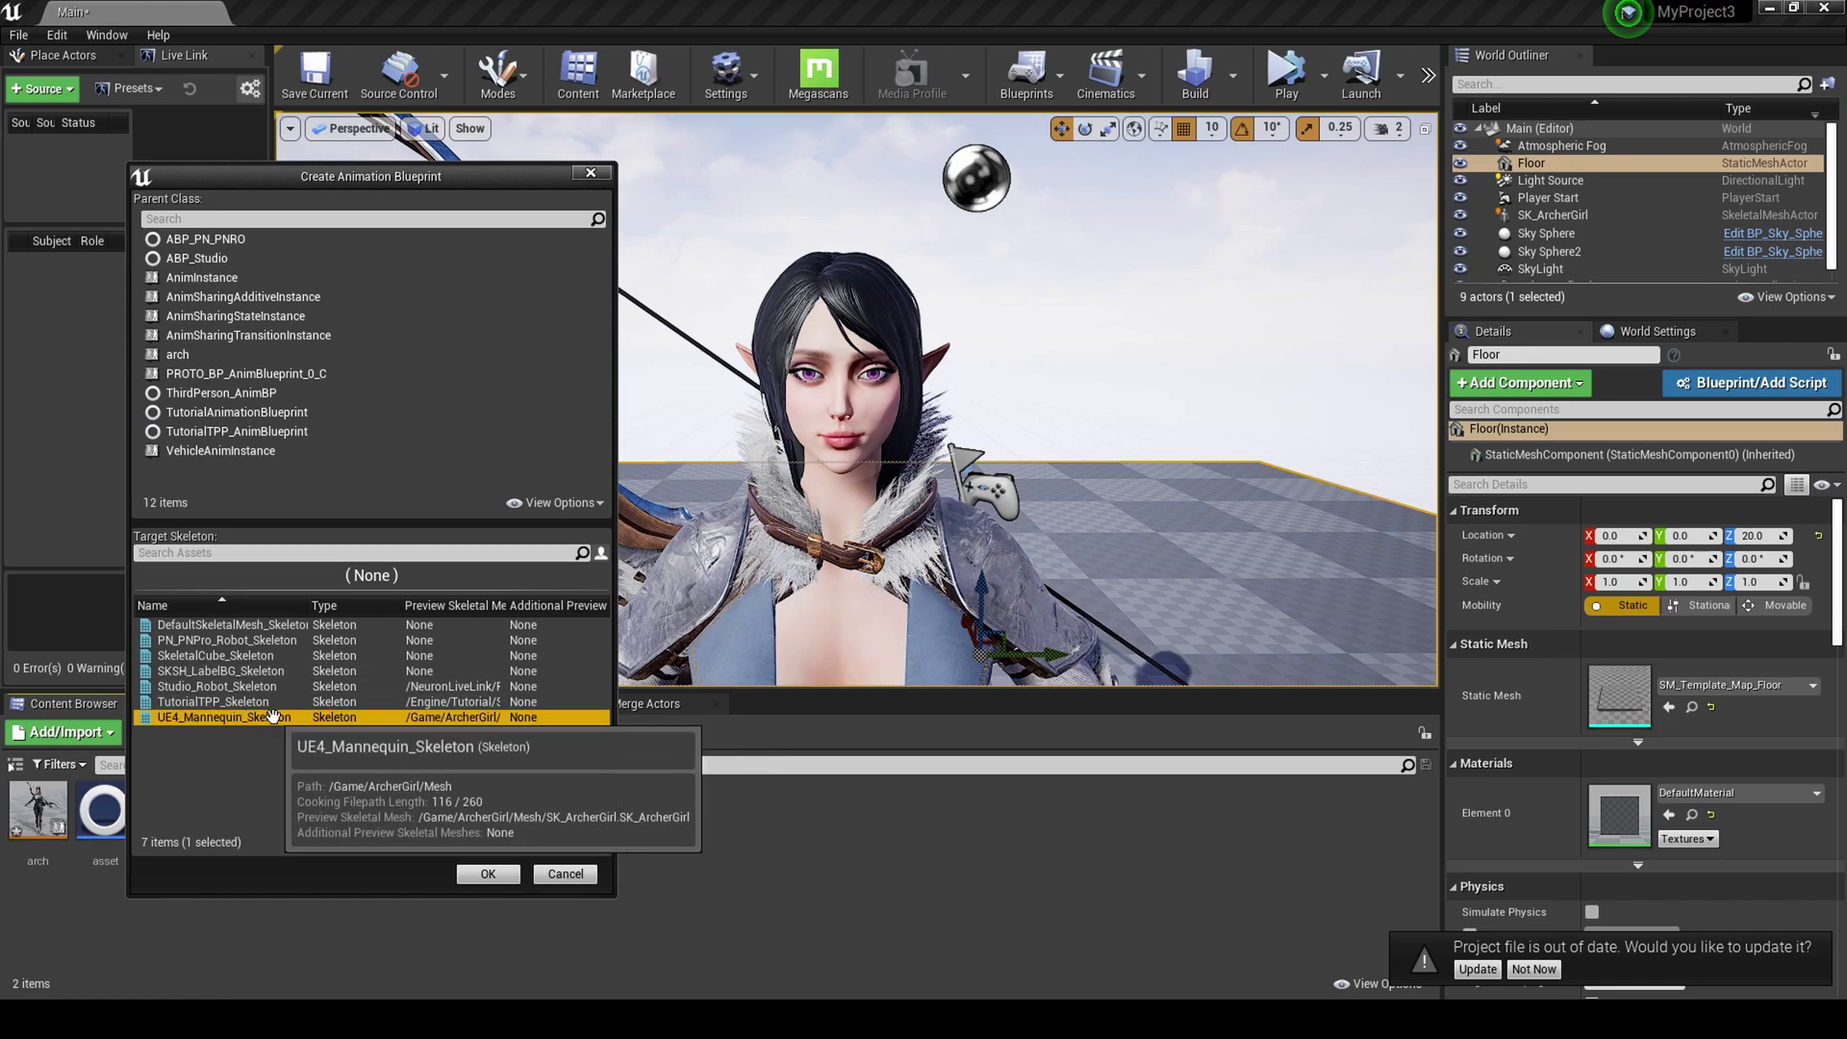
click(487, 873)
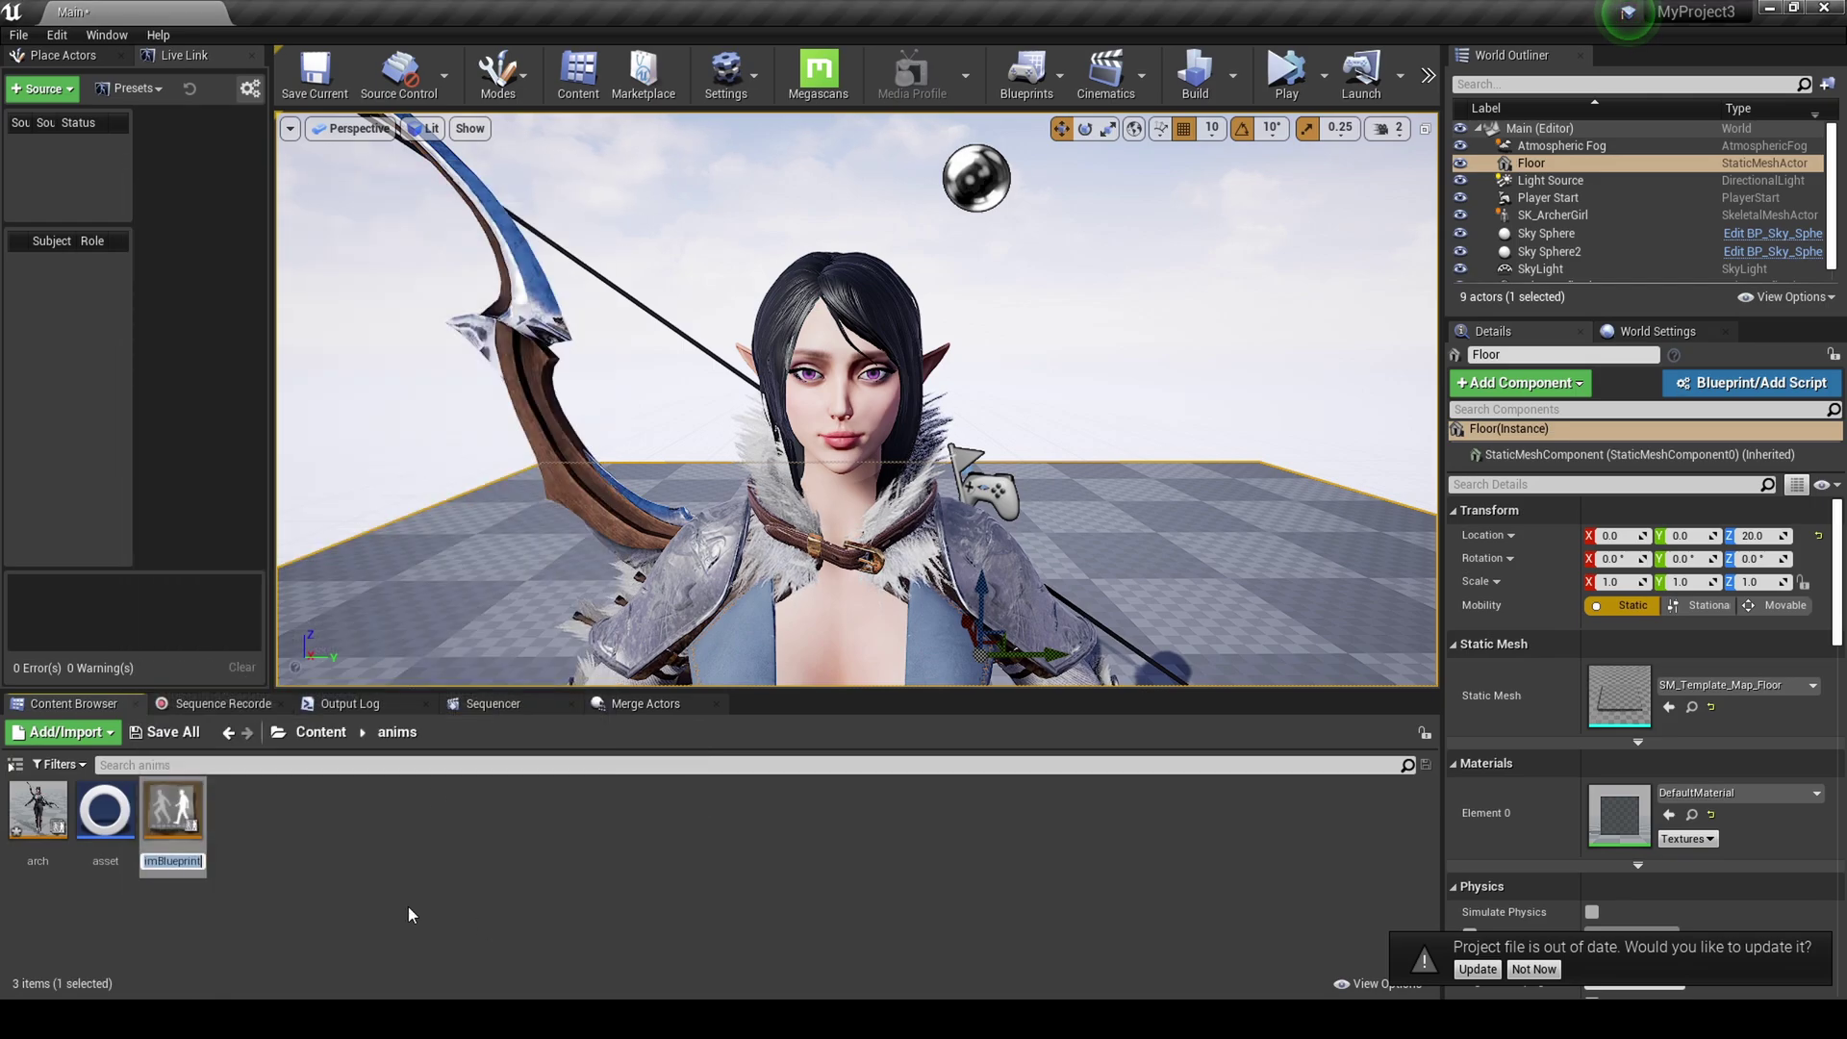
text(ar)
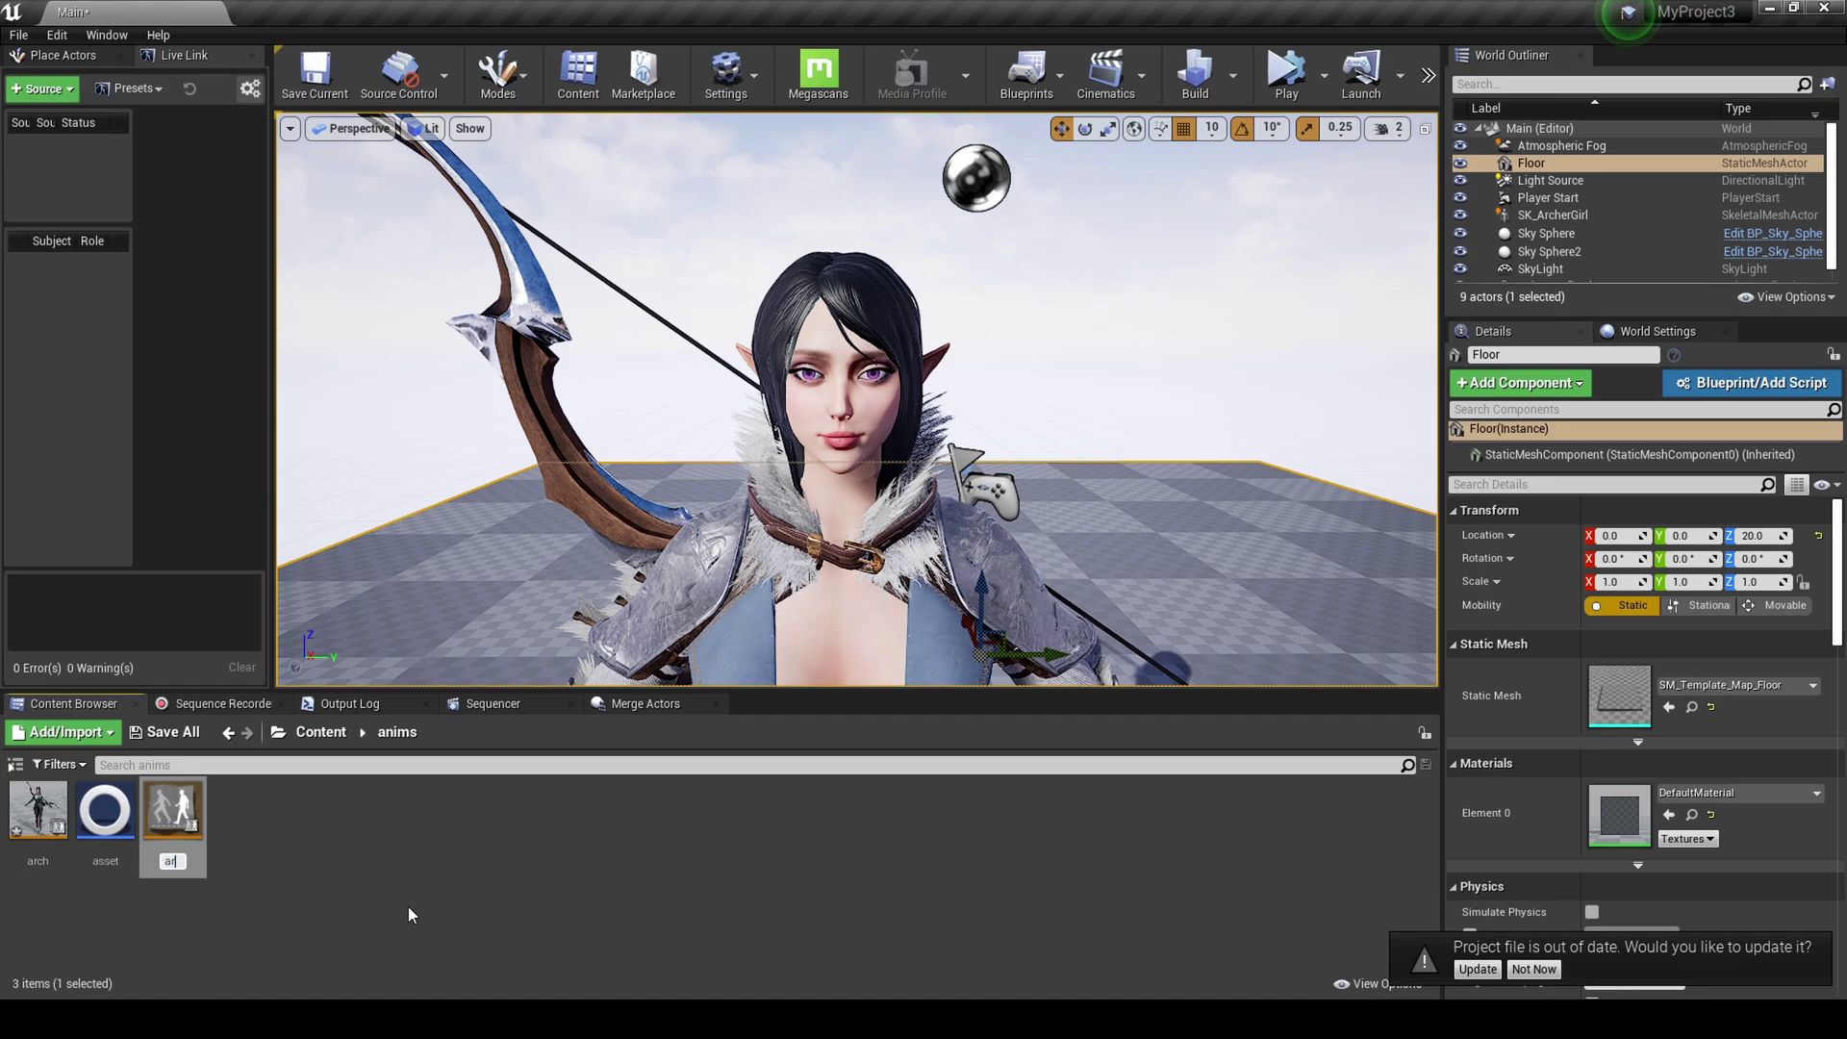
text(chergirl2)
key(Return)
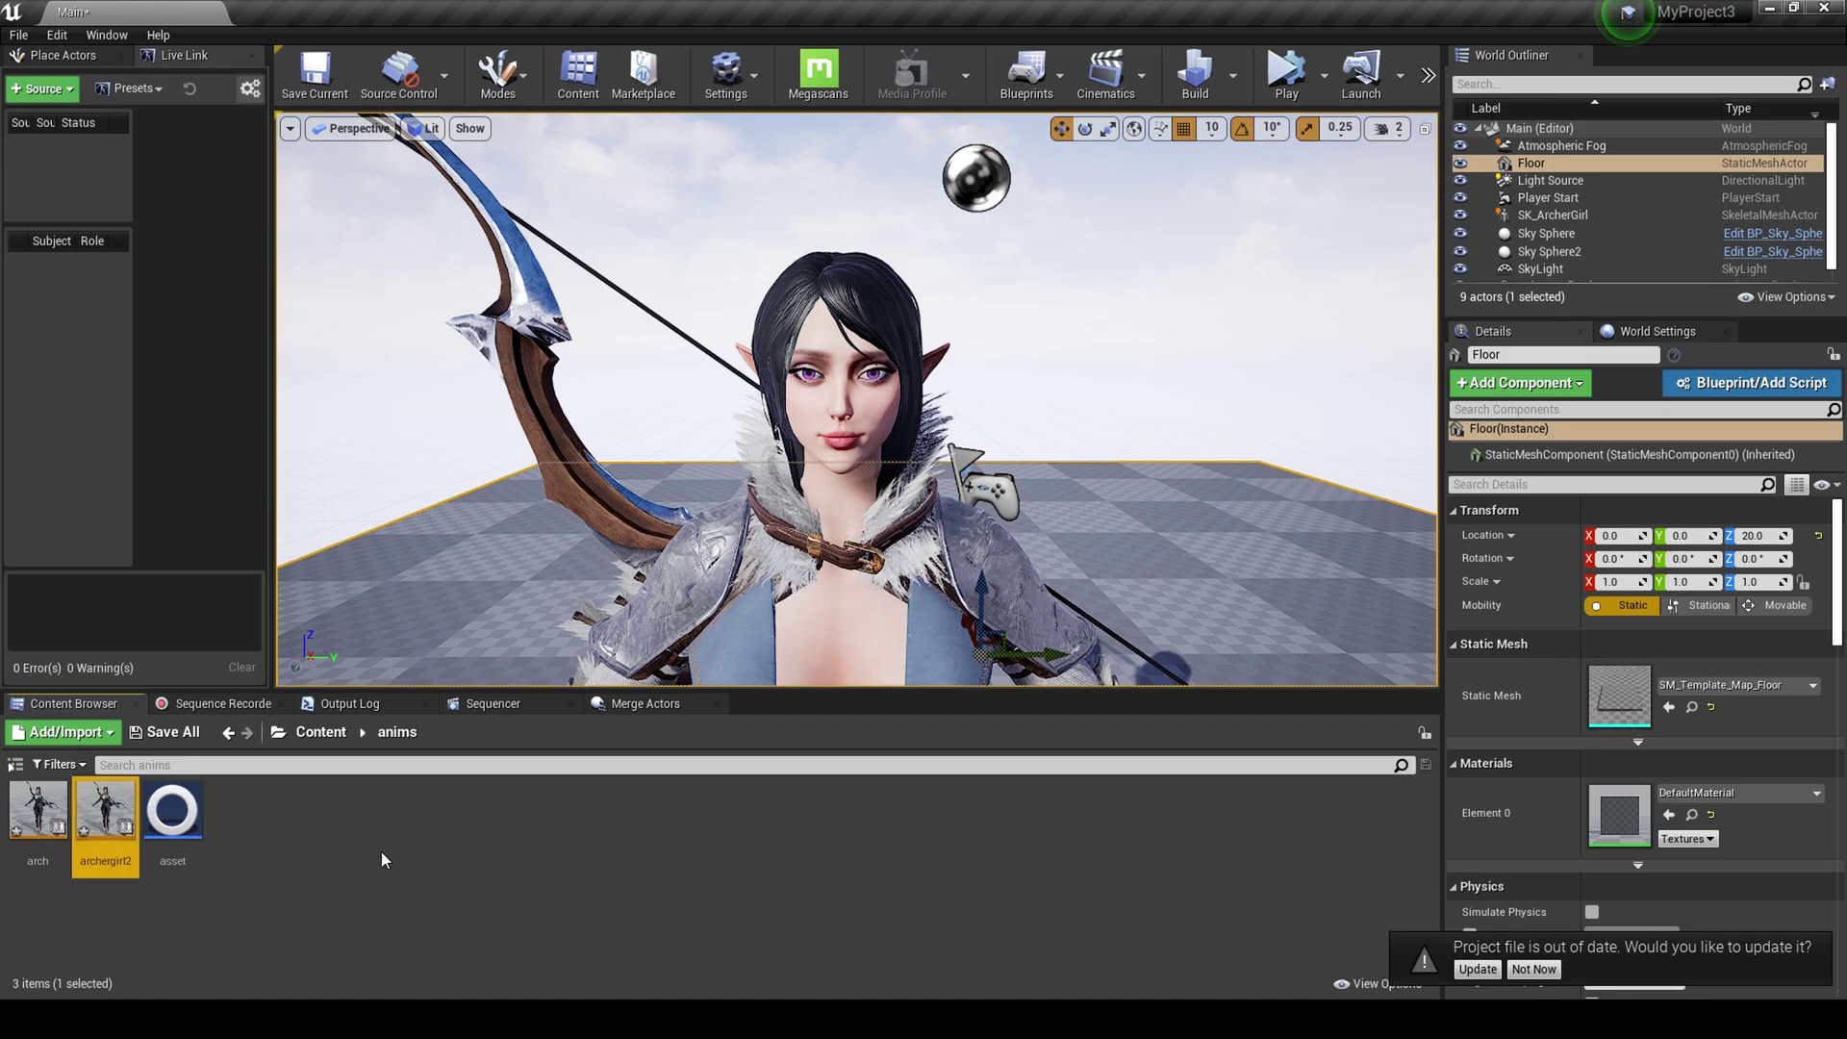
mouse_move(27, 803)
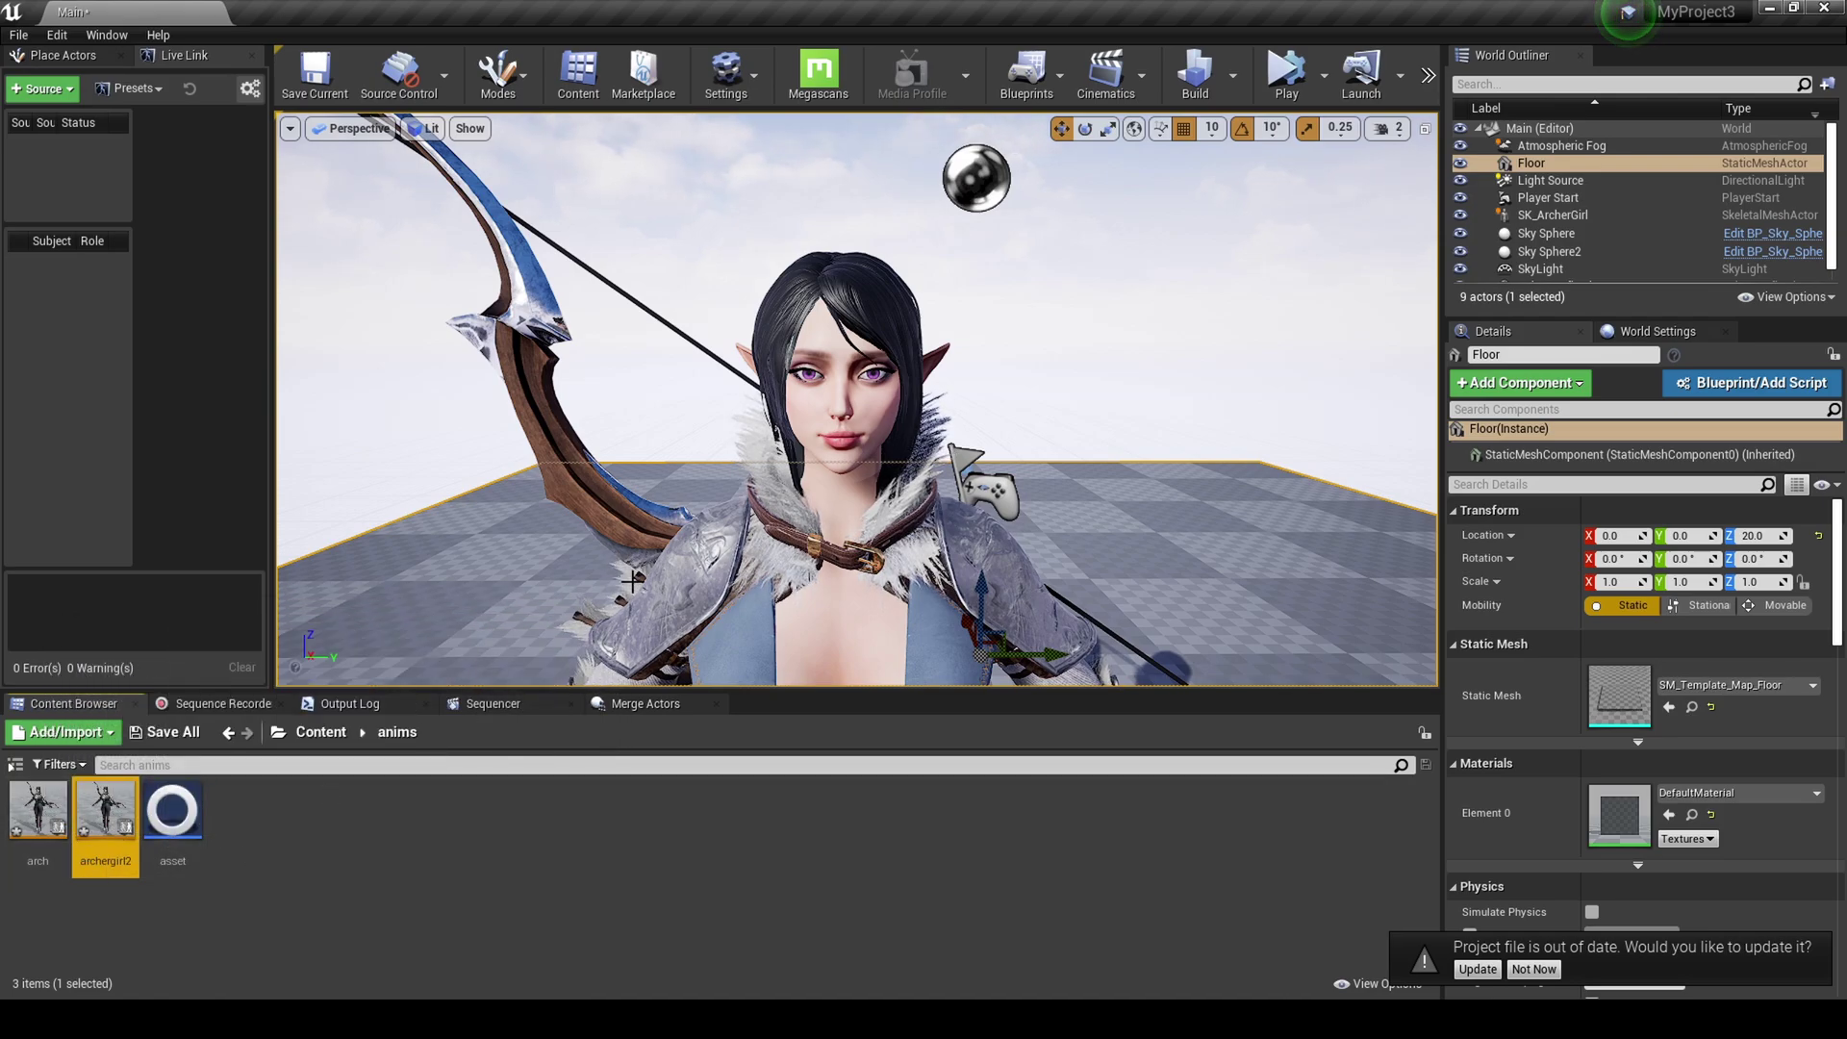
- Open archergirl2 and check that the Live Link and Apple ARKit plugins are enabled
double_click(137, 789)
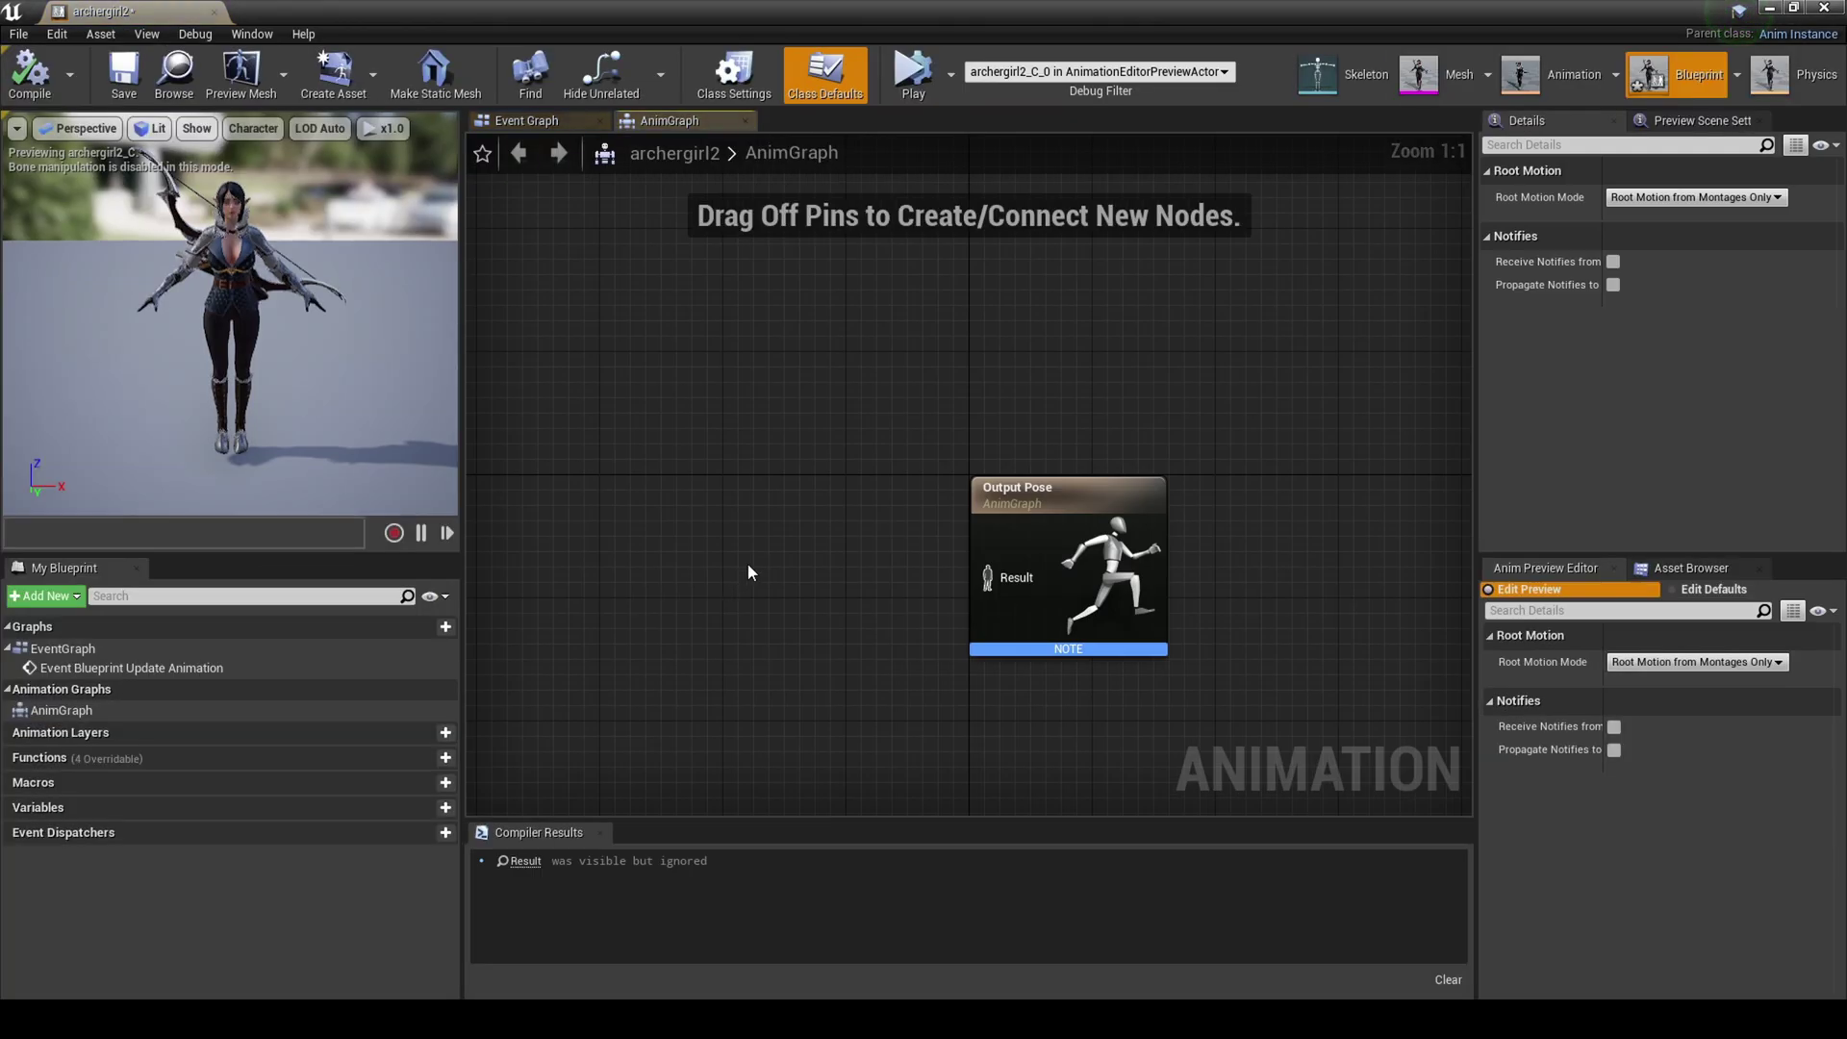
click(57, 34)
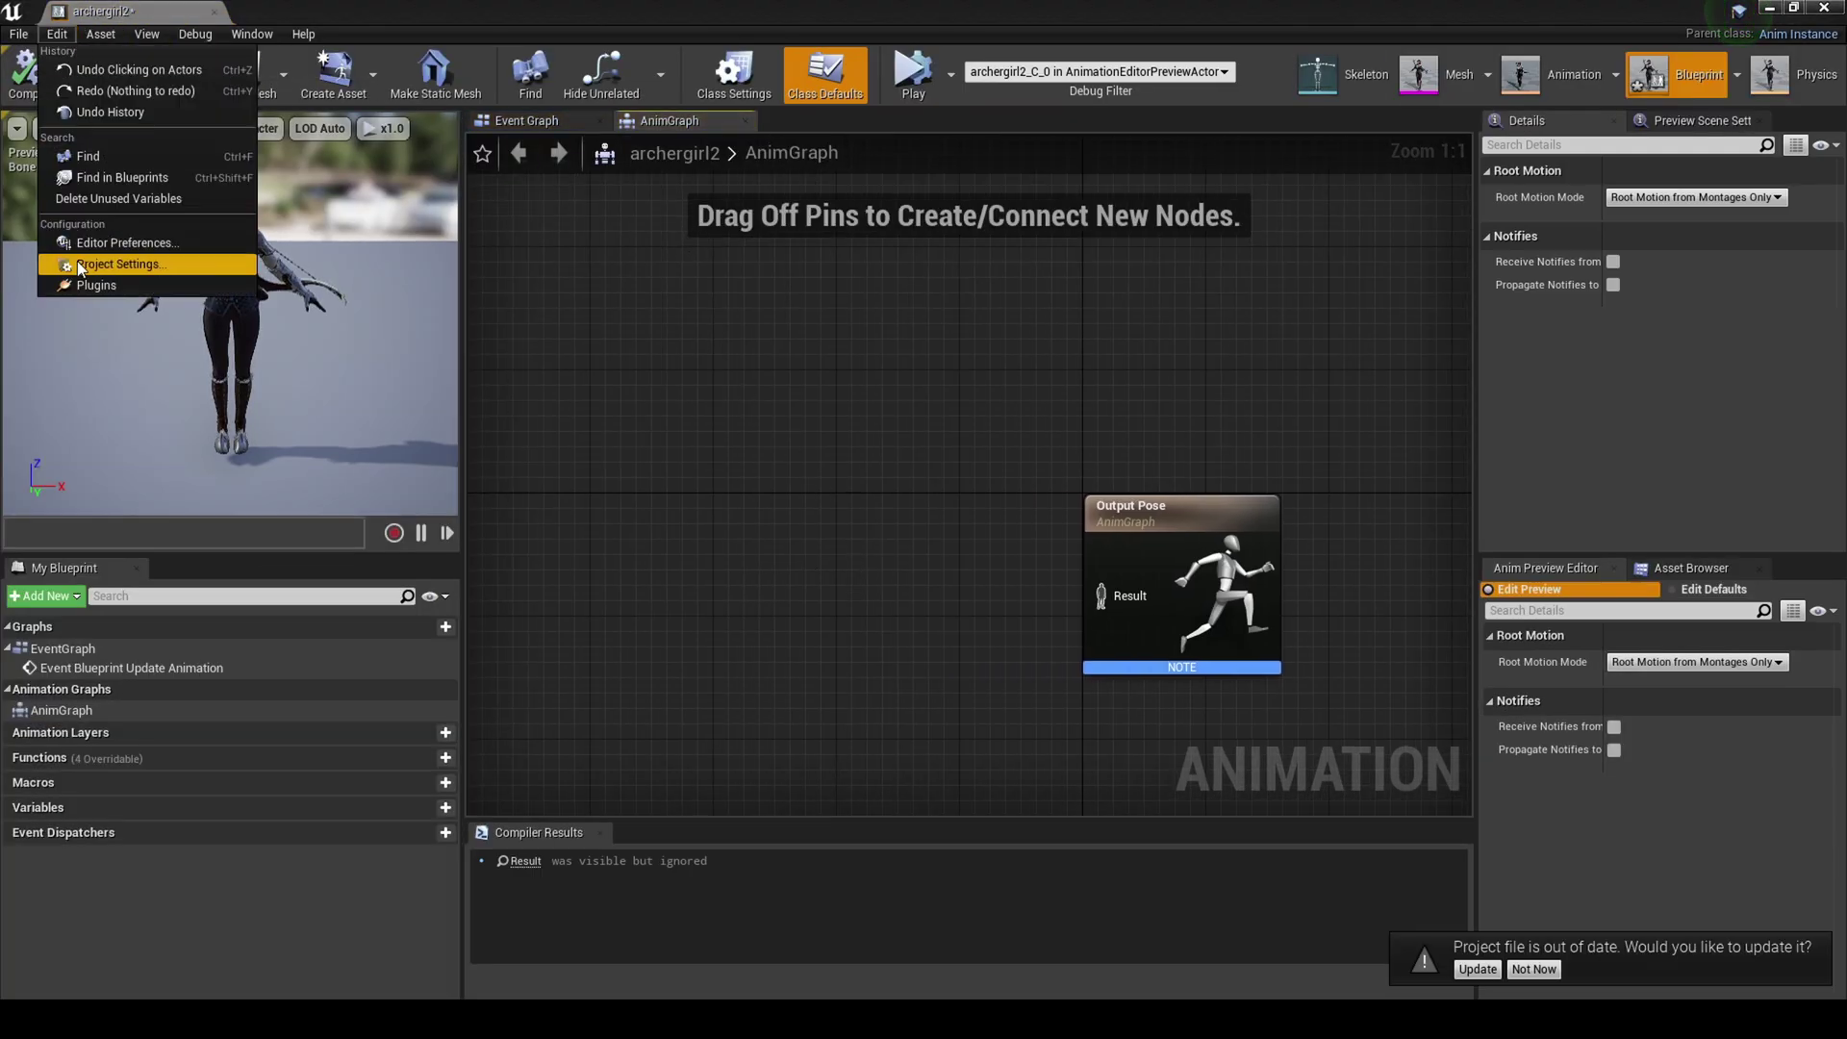
click(96, 285)
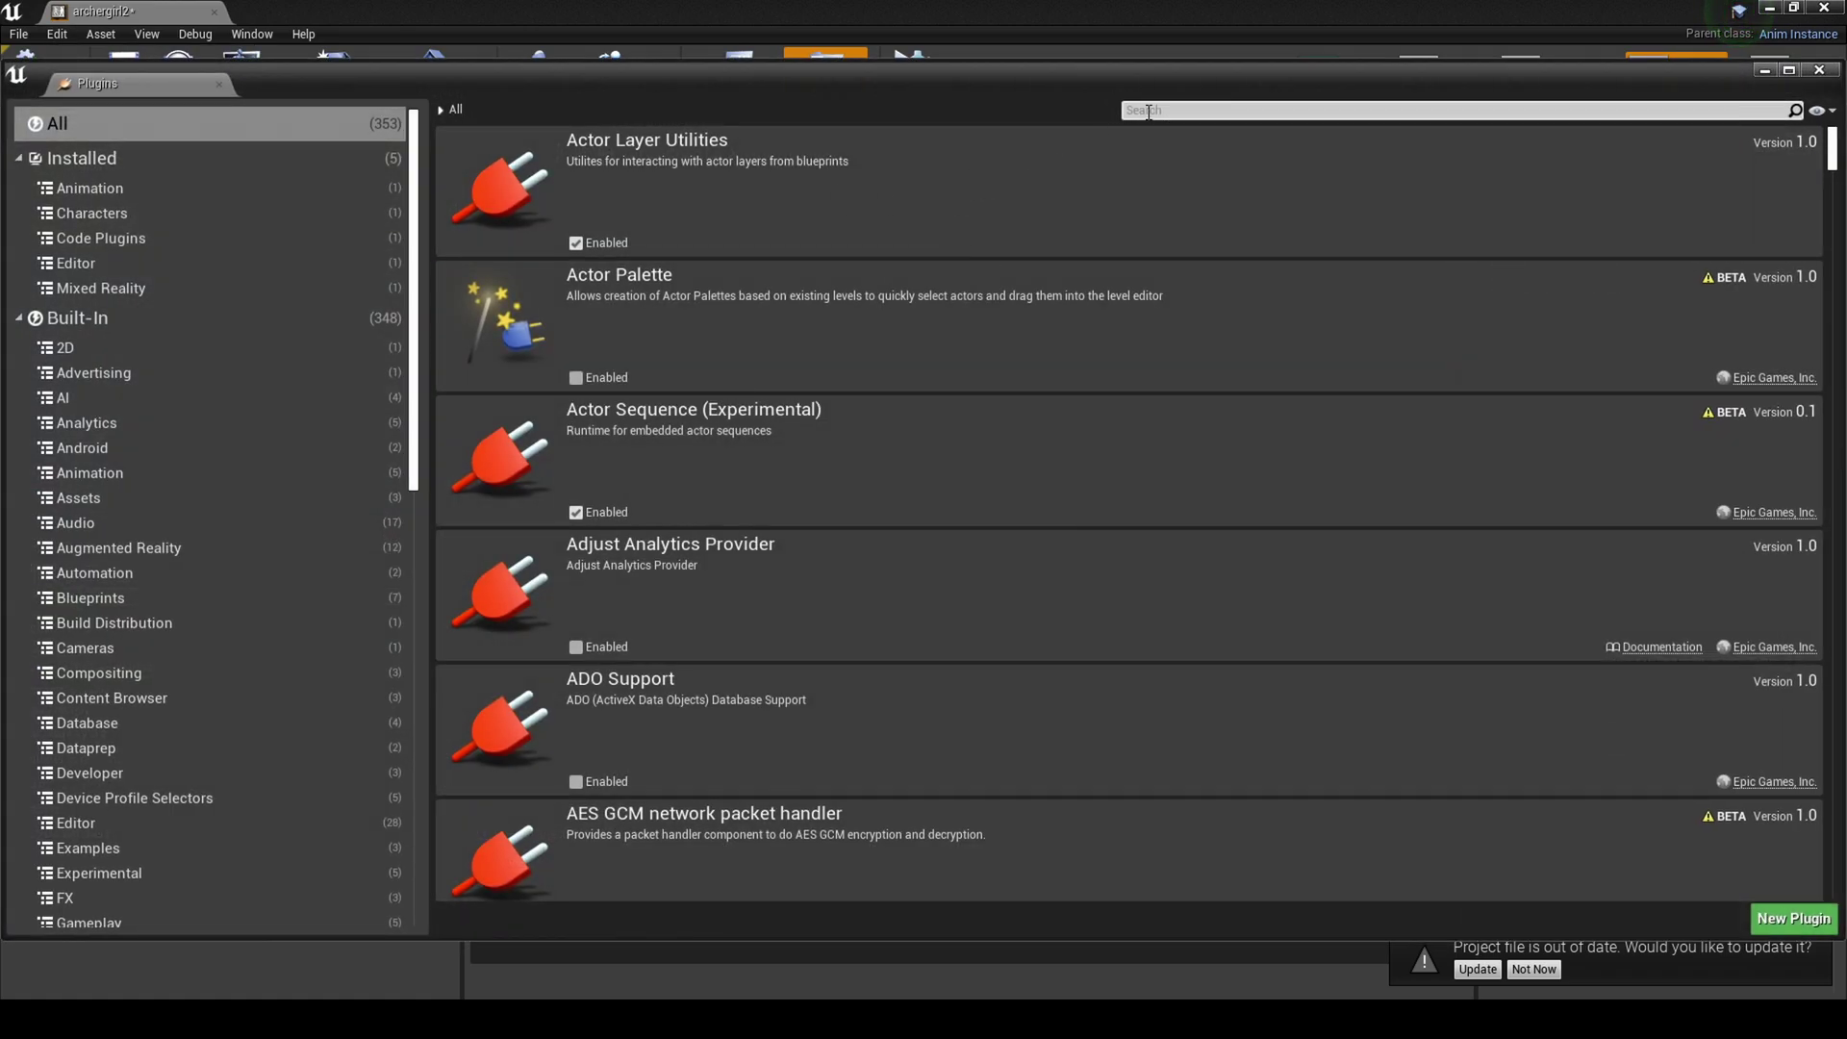
click(1148, 111)
text(live link)
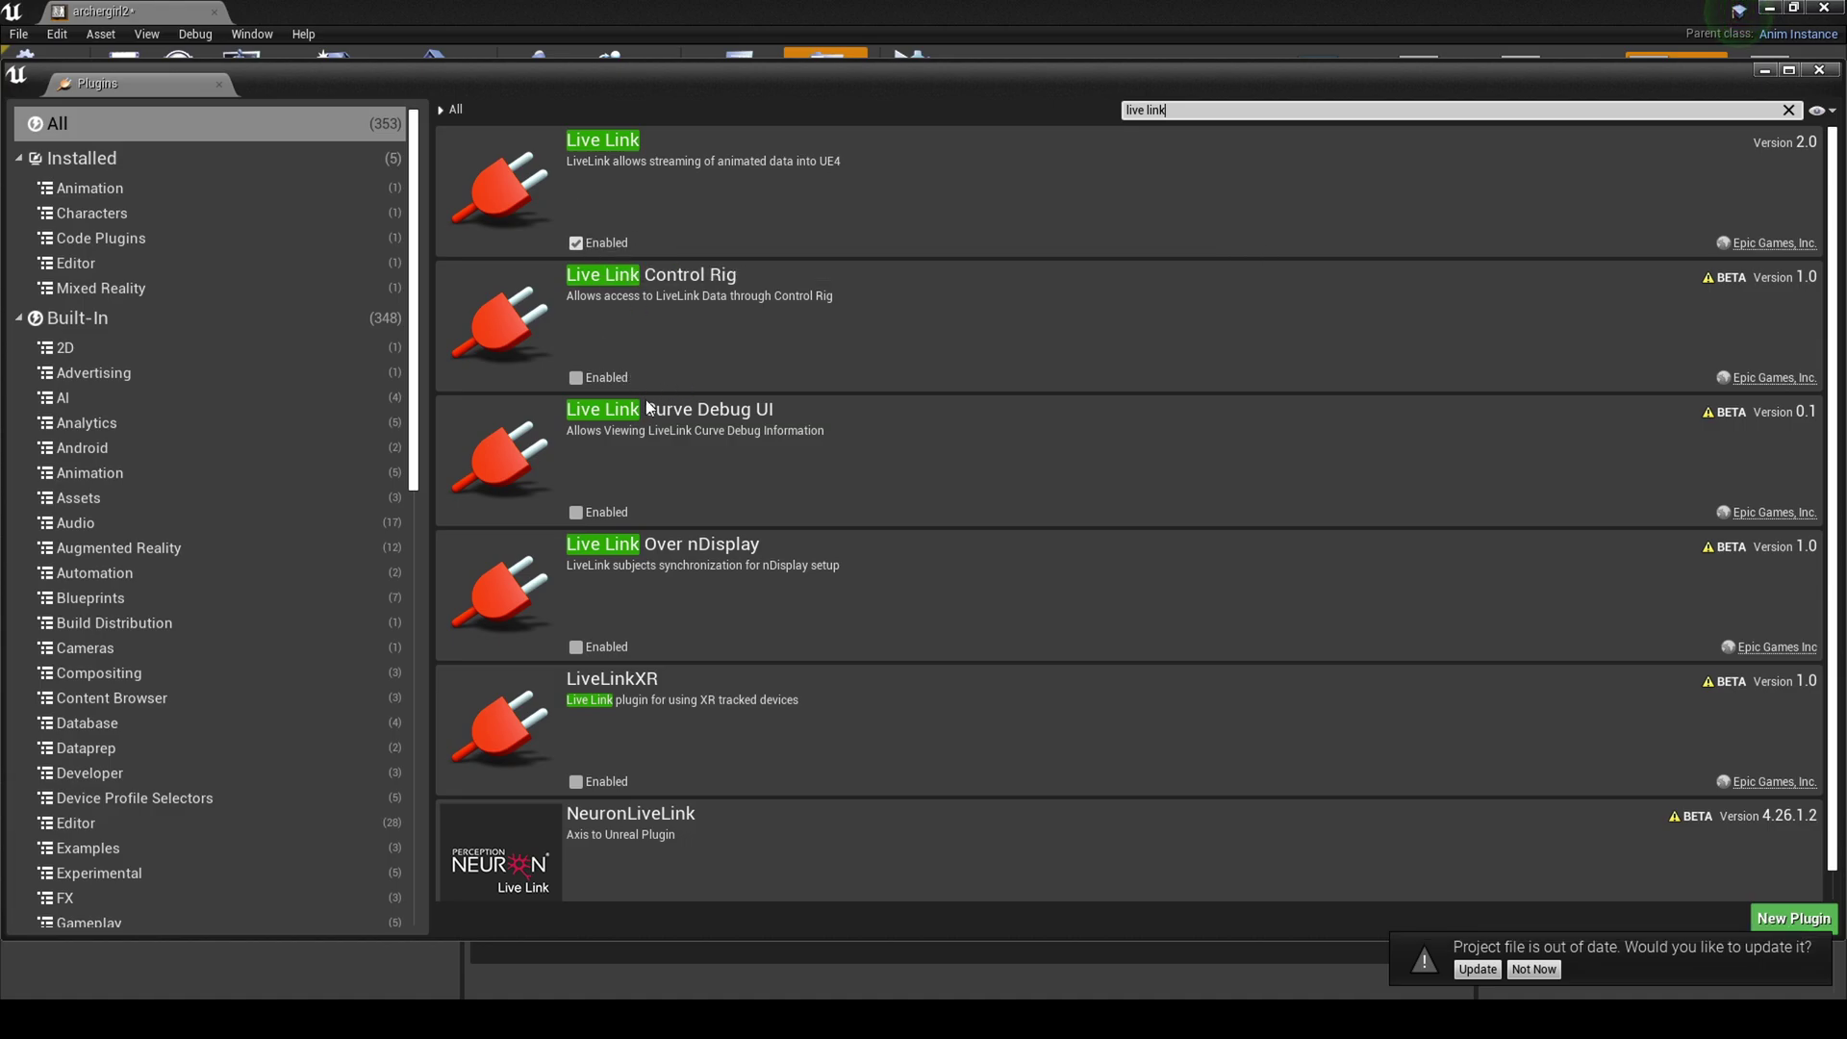
drag(1169, 109, 1062, 104)
text(apple ar)
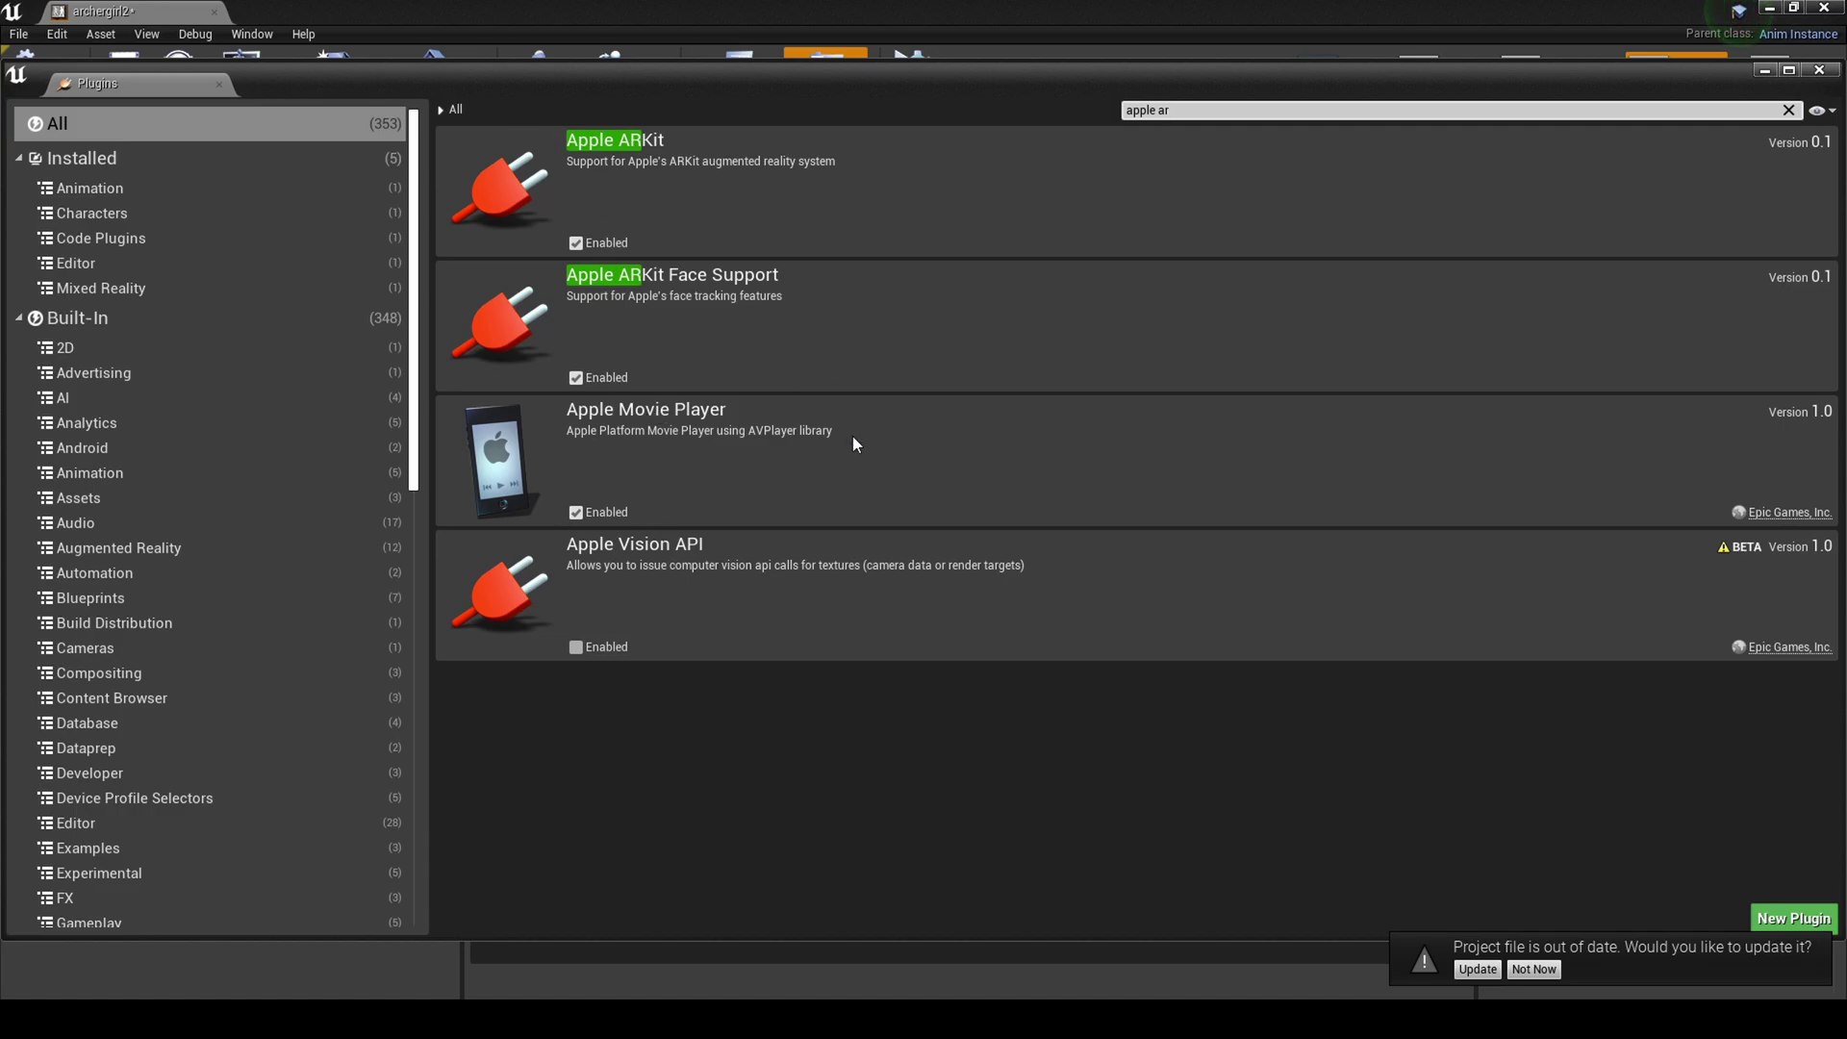
click(1764, 73)
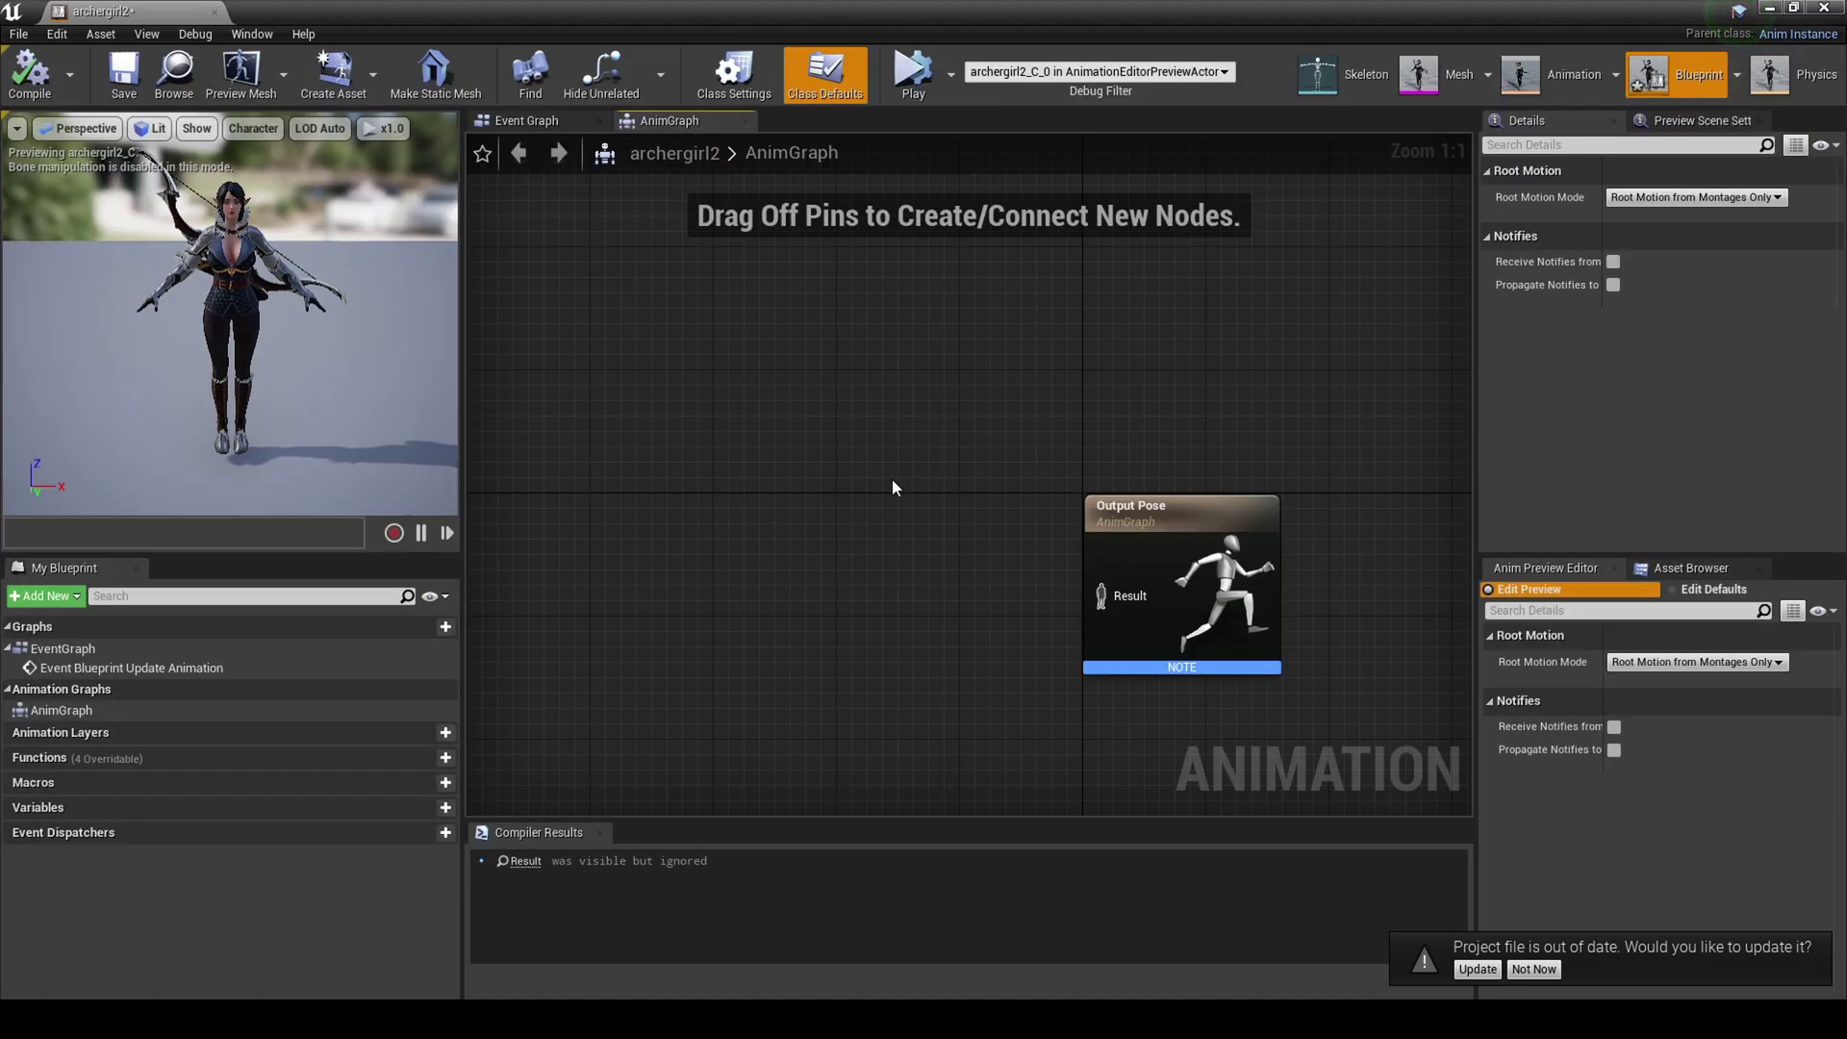
- Add a Live Link Pose node in the AnimGraph and wire it into Output Pose
right_drag(745, 499, 739, 494)
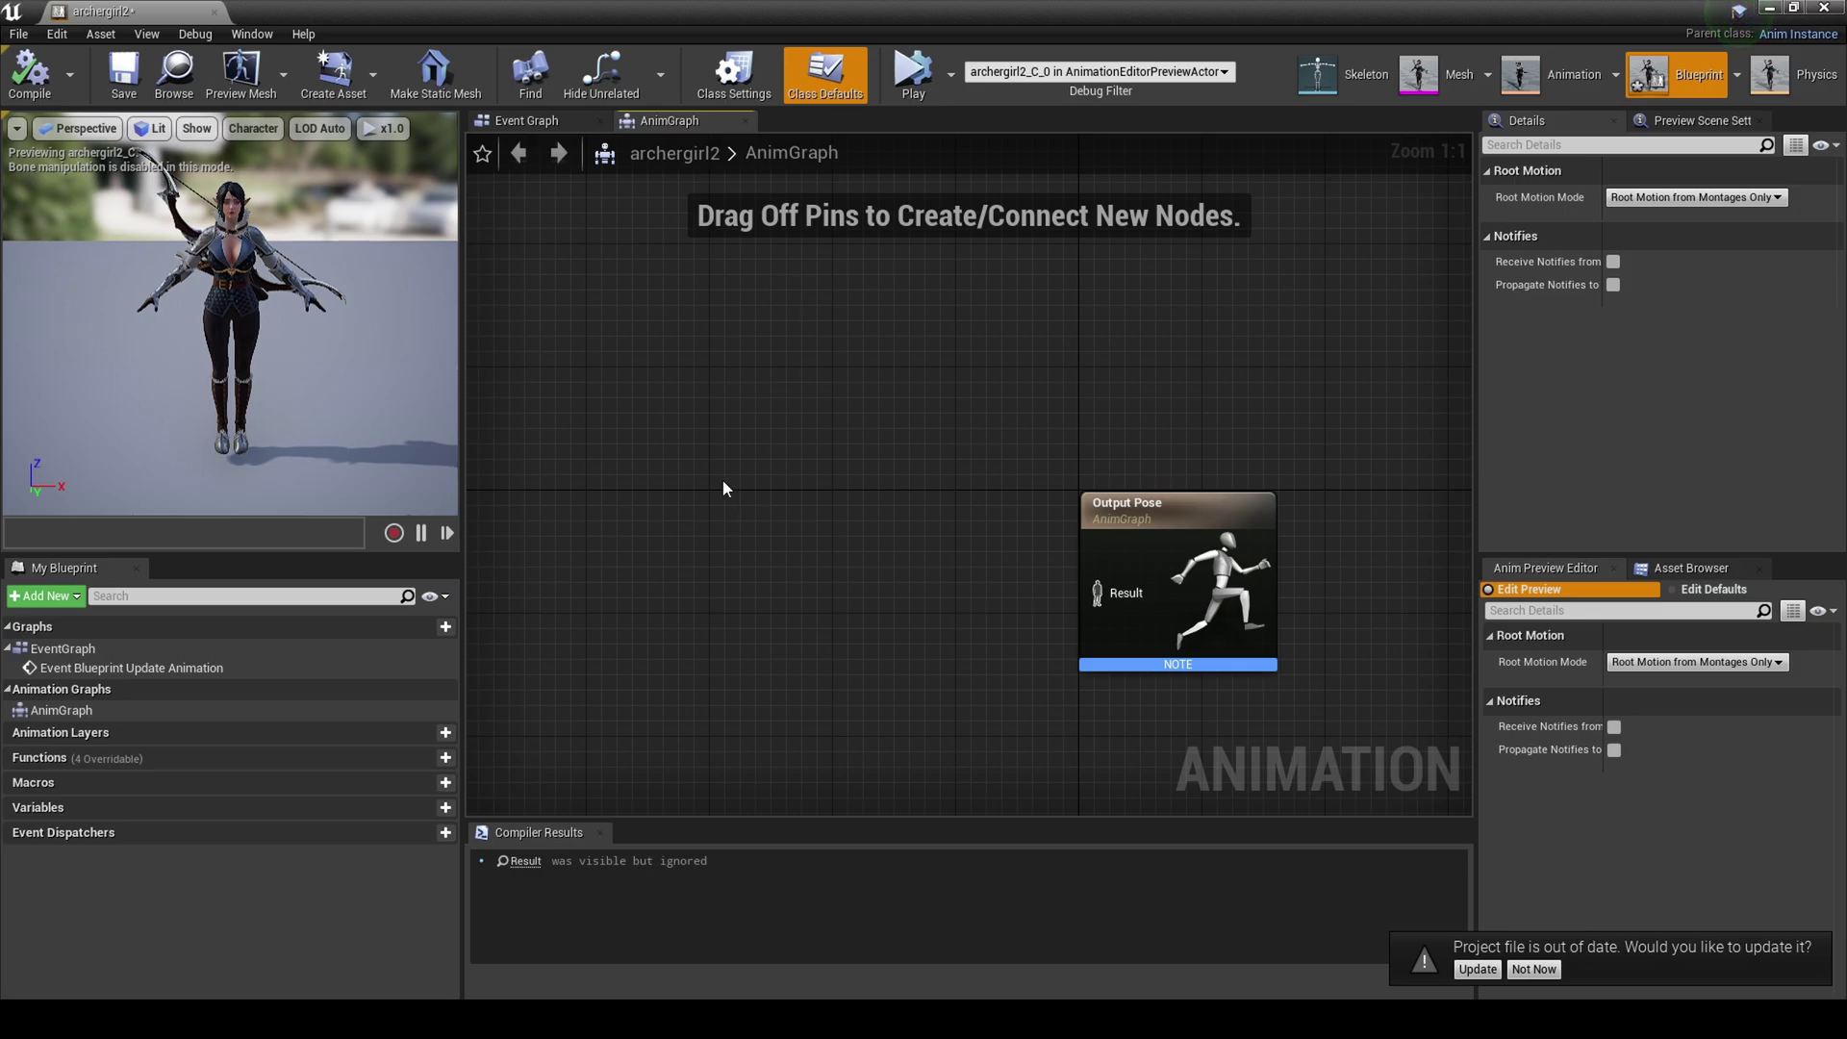
right_click(723, 481)
text(livelink)
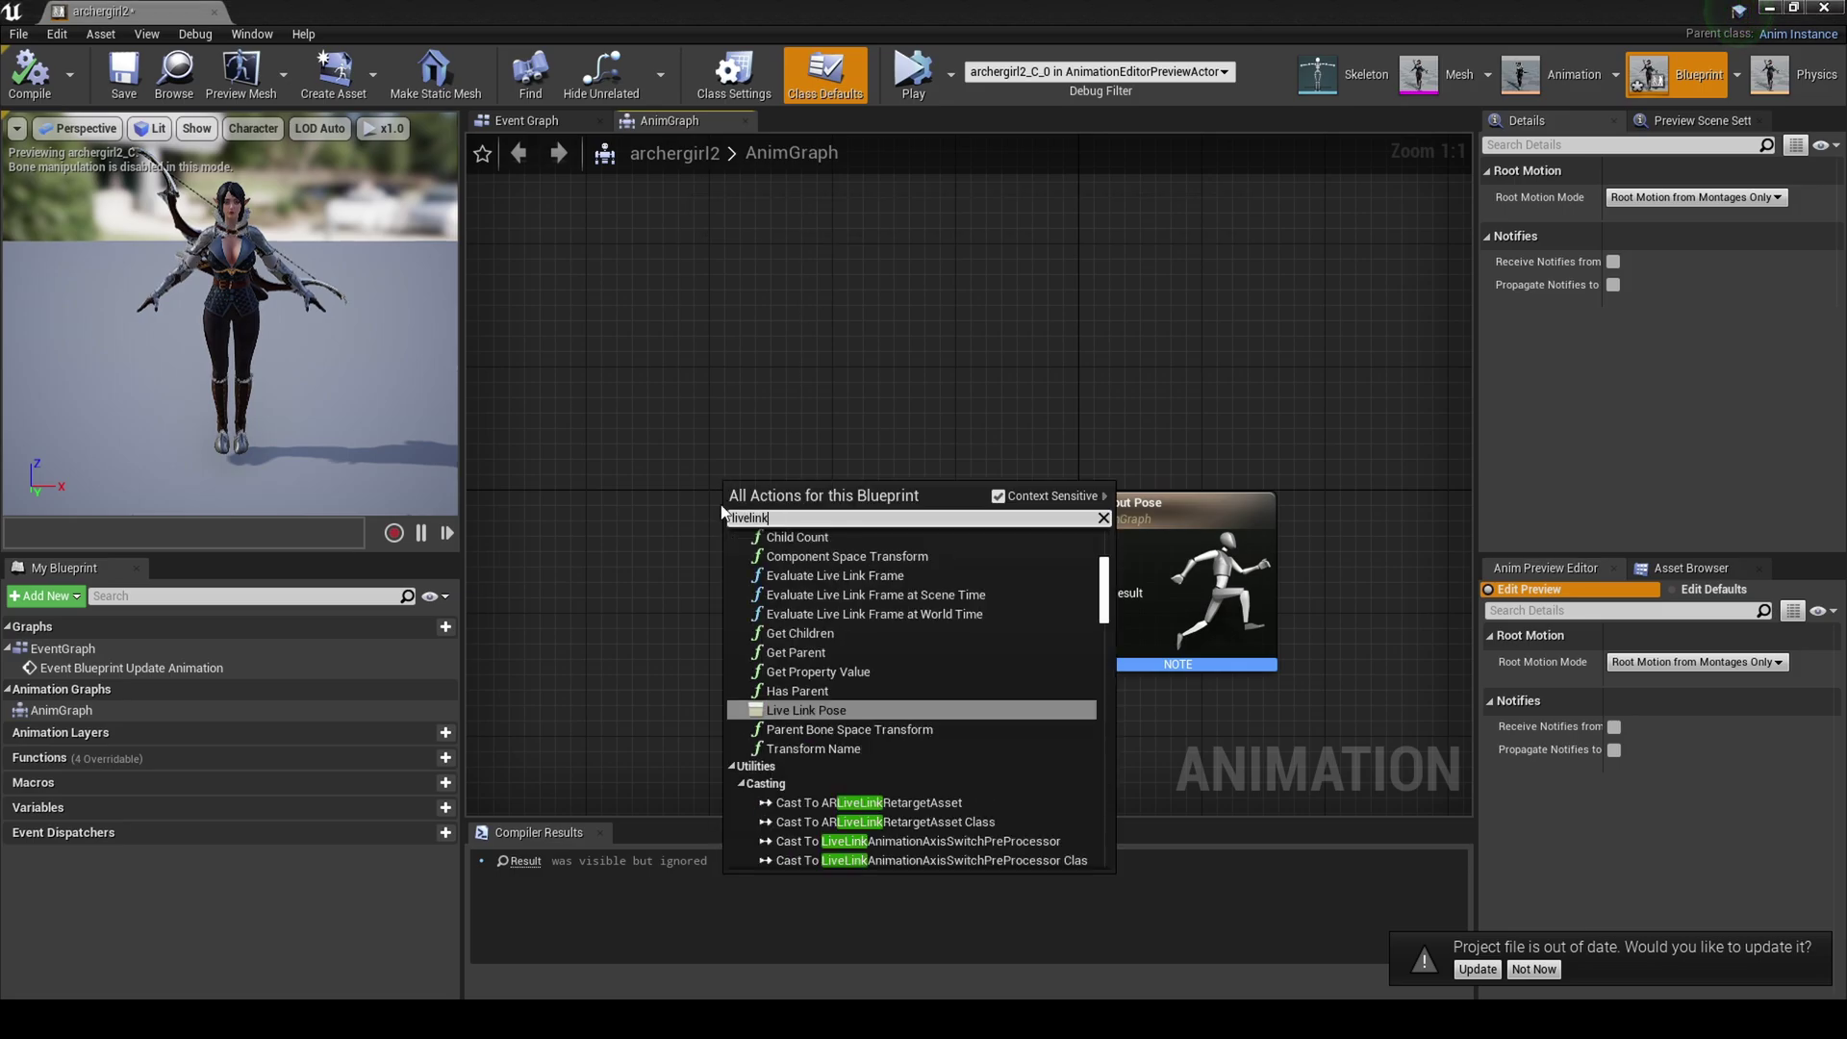
click(806, 708)
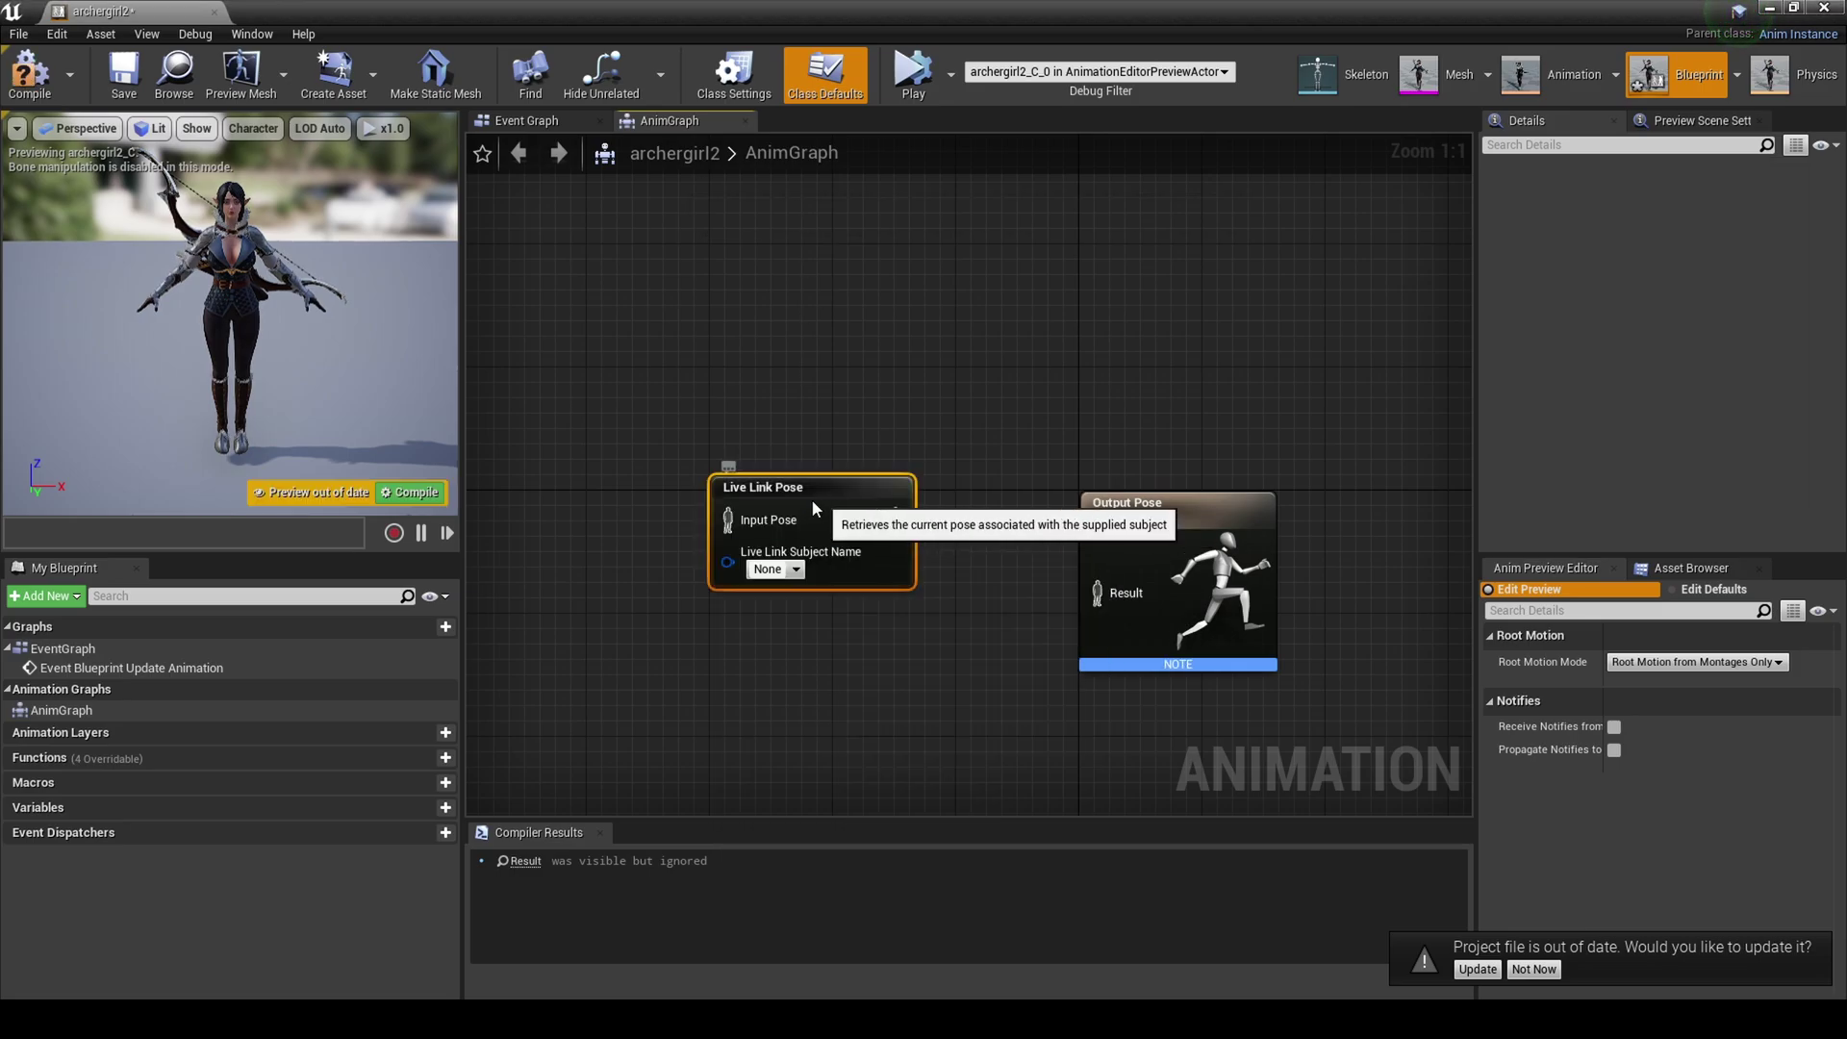
drag(802, 510, 1097, 592)
drag(1130, 524, 1082, 493)
click(731, 568)
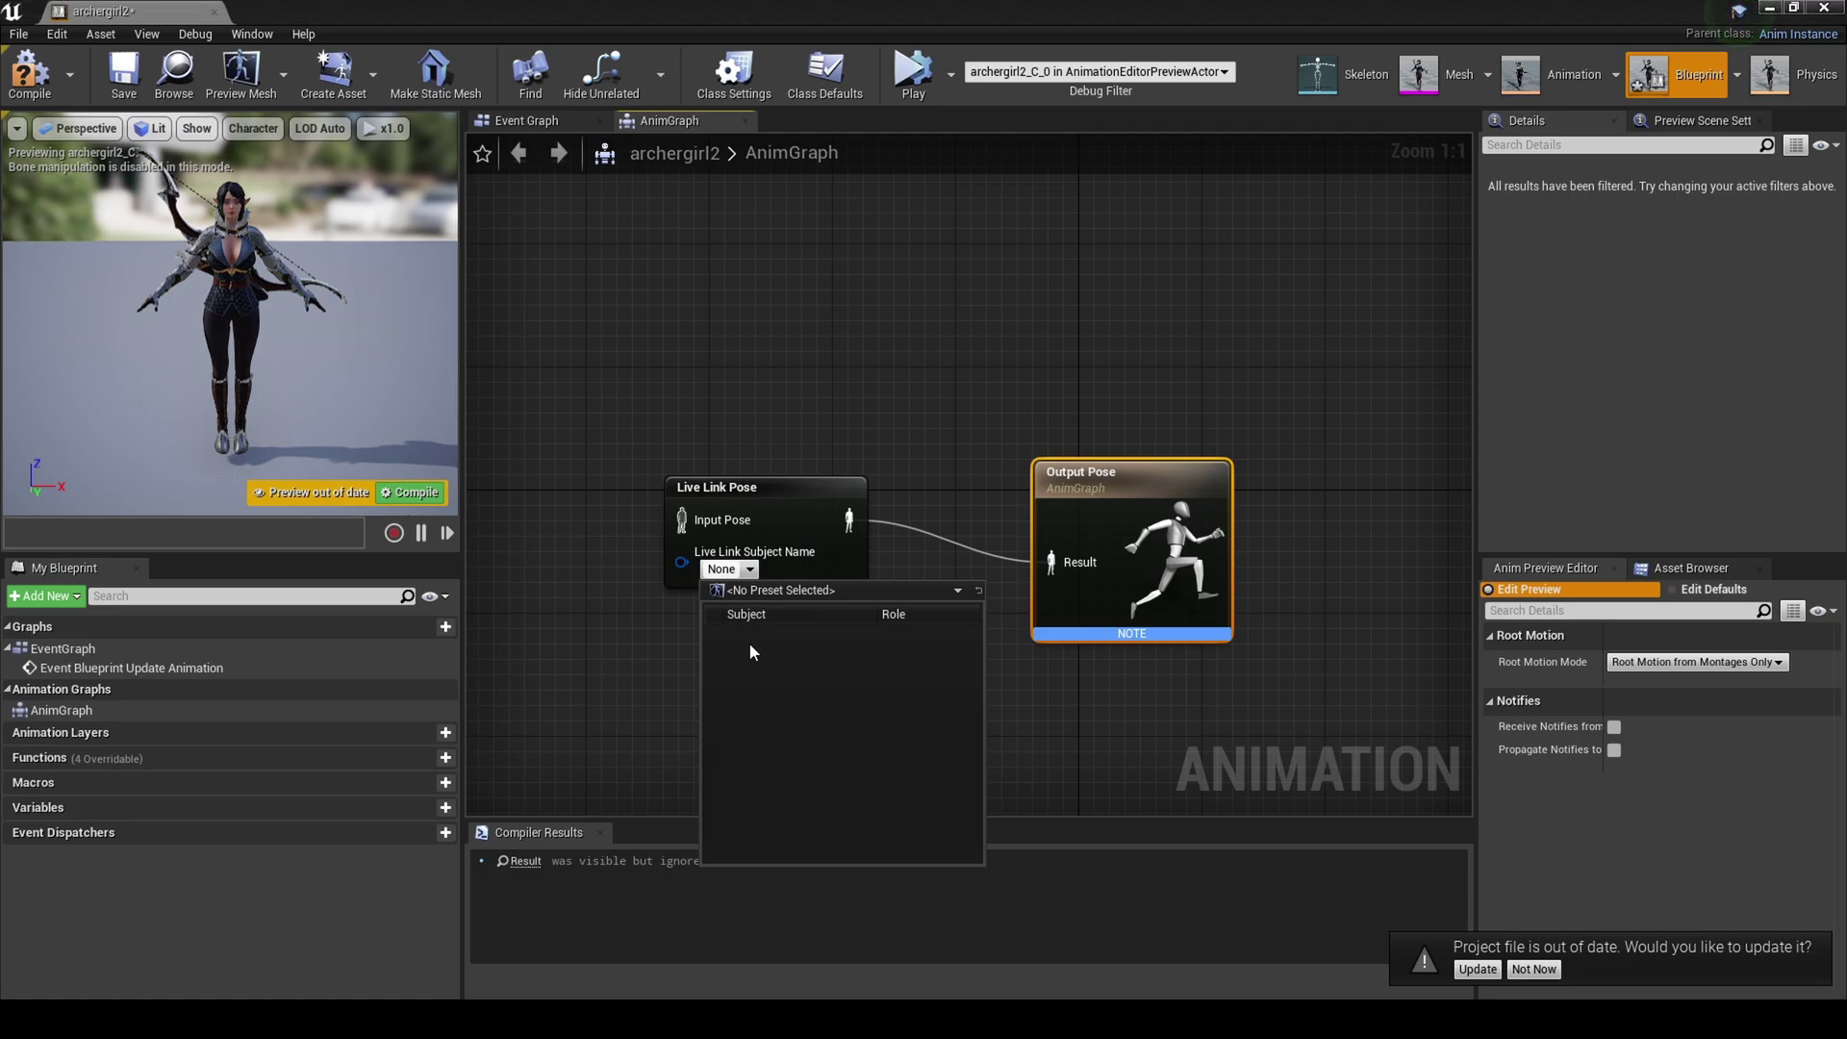
click(781, 487)
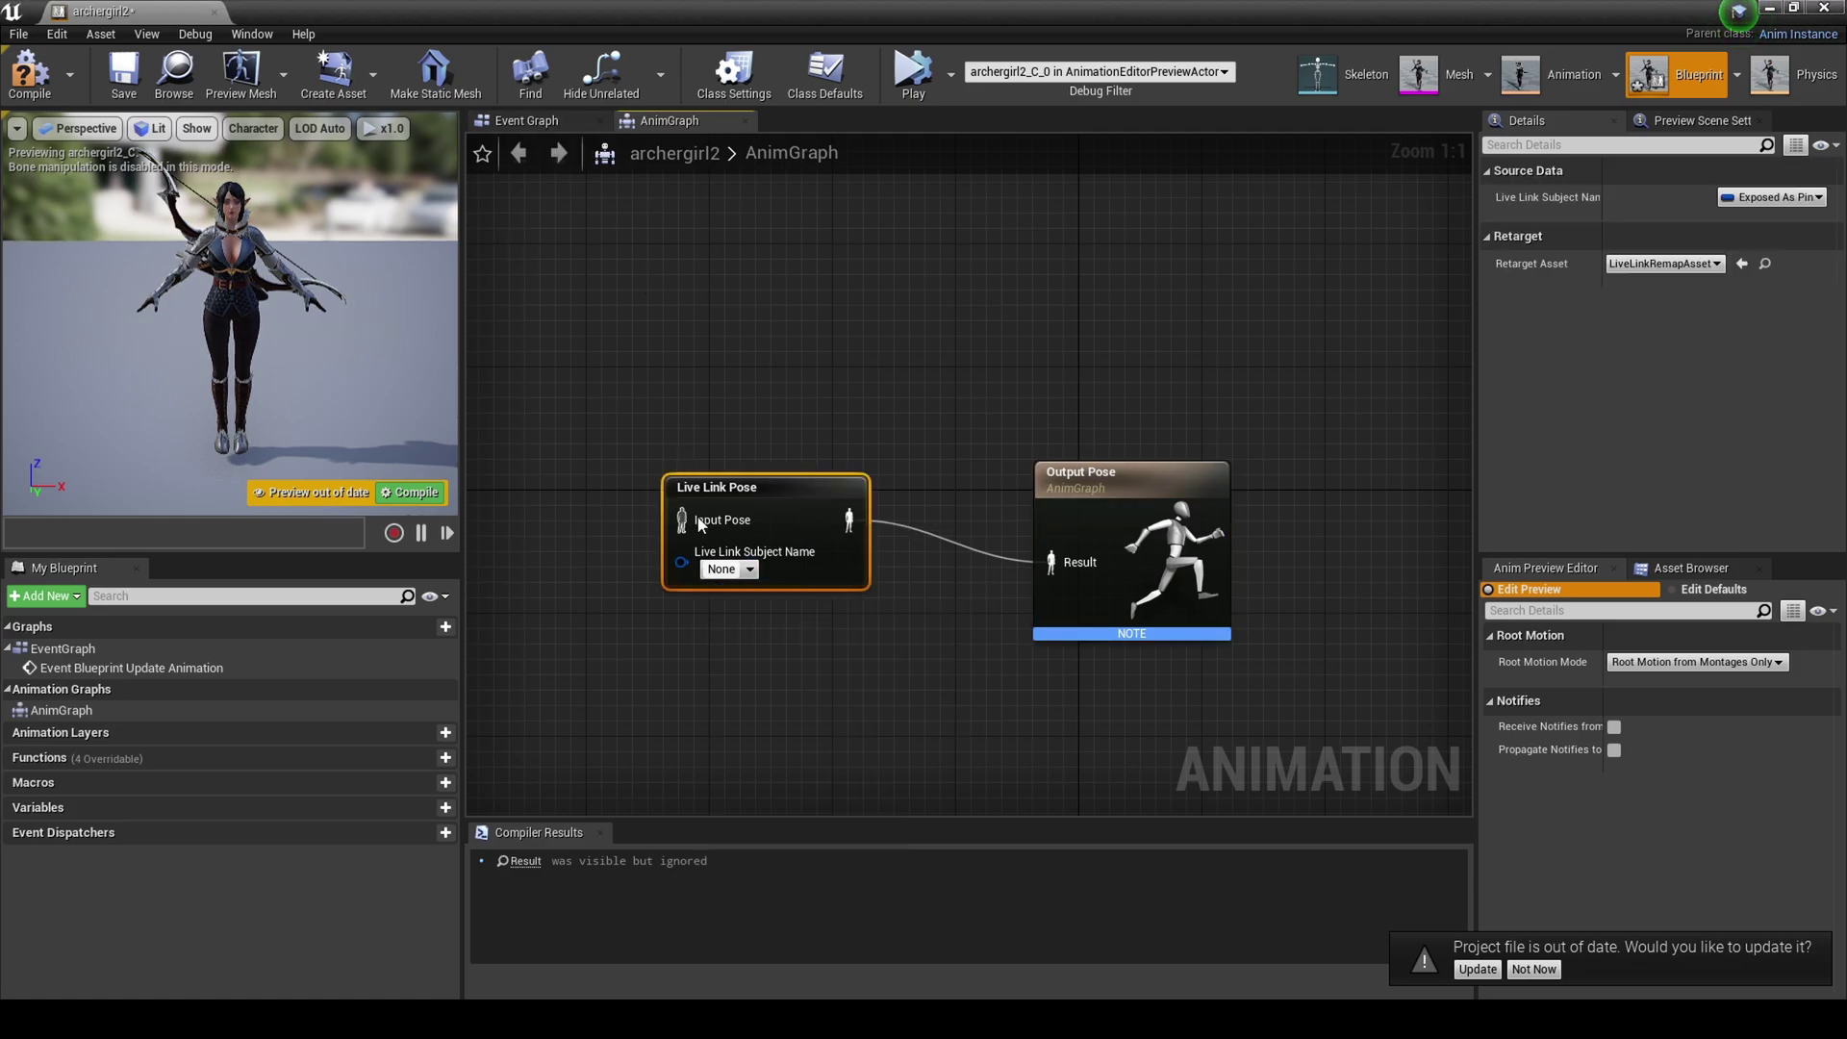
- Attach Evaluate Live Link Frame to the update event in the Event Graph and compile
click(541, 122)
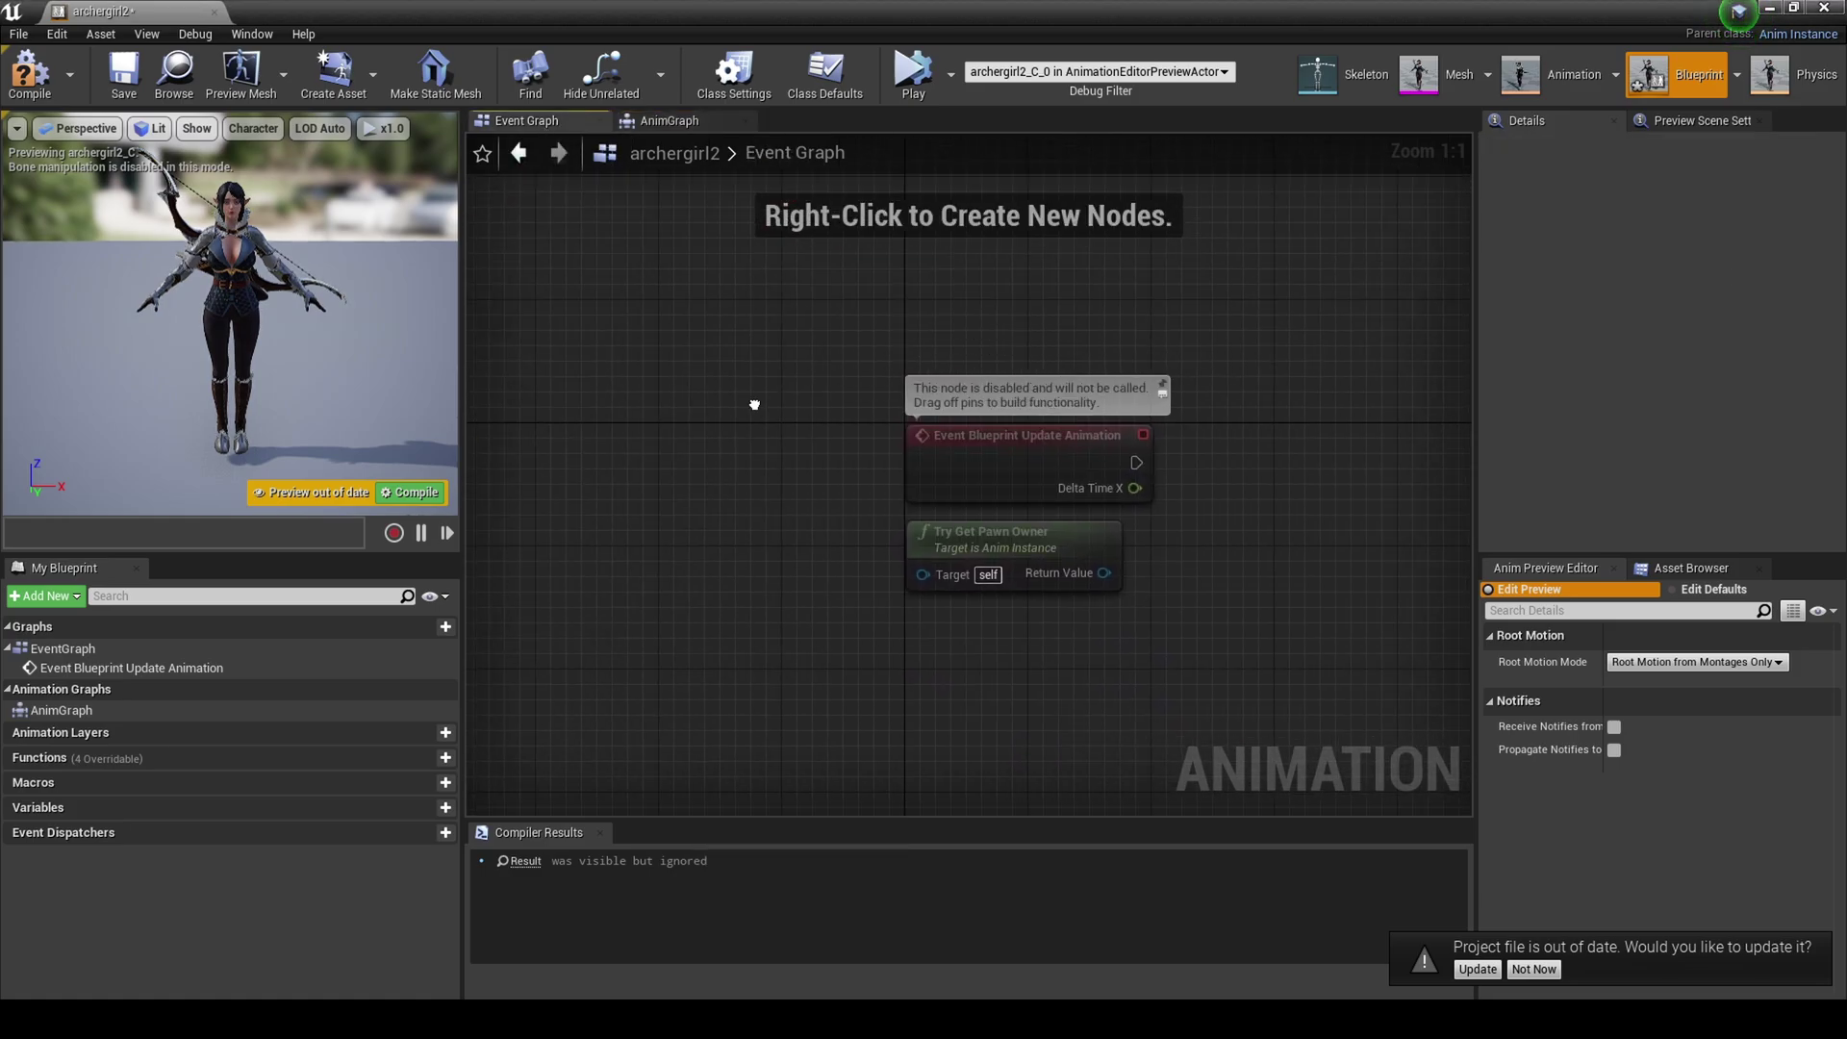
right_drag(693, 401, 457, 402)
drag(856, 455, 1037, 454)
key(Down)
key(Down)
key(Down)
key(Down)
key(Down)
key(Down)
key(Down)
key(Down)
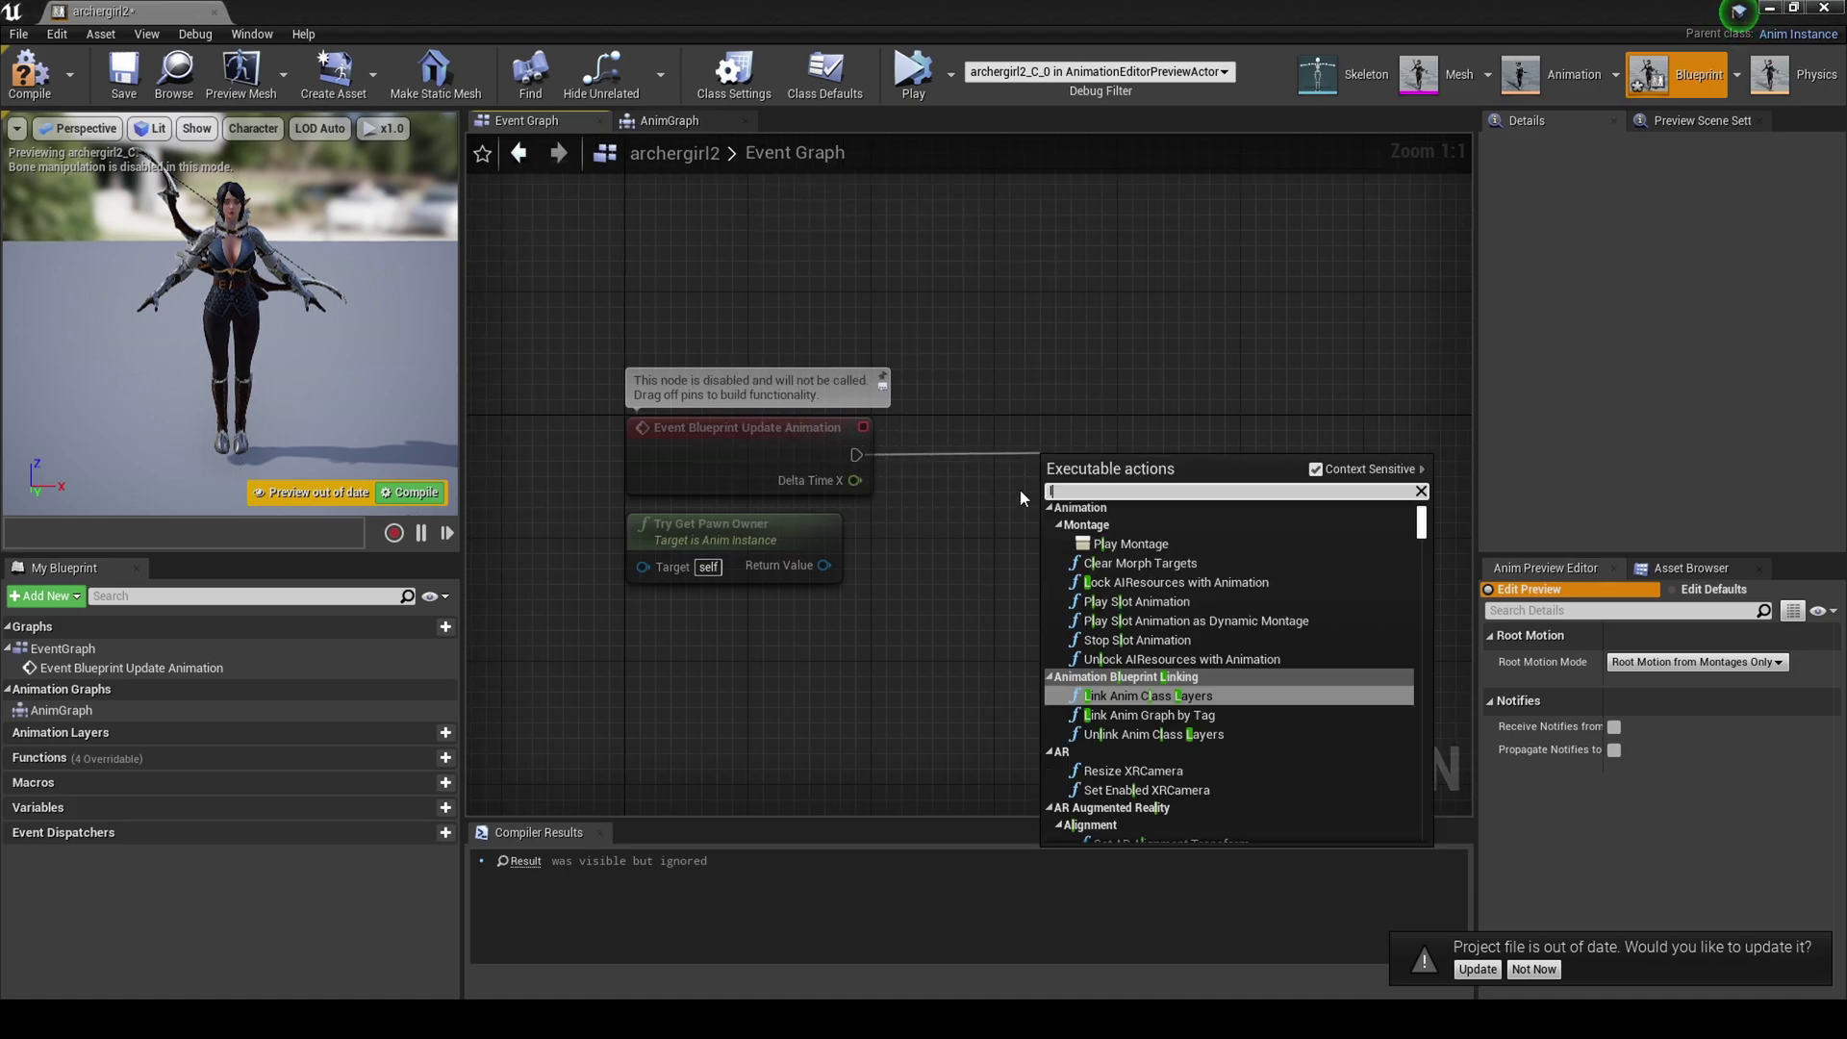
text(livelink)
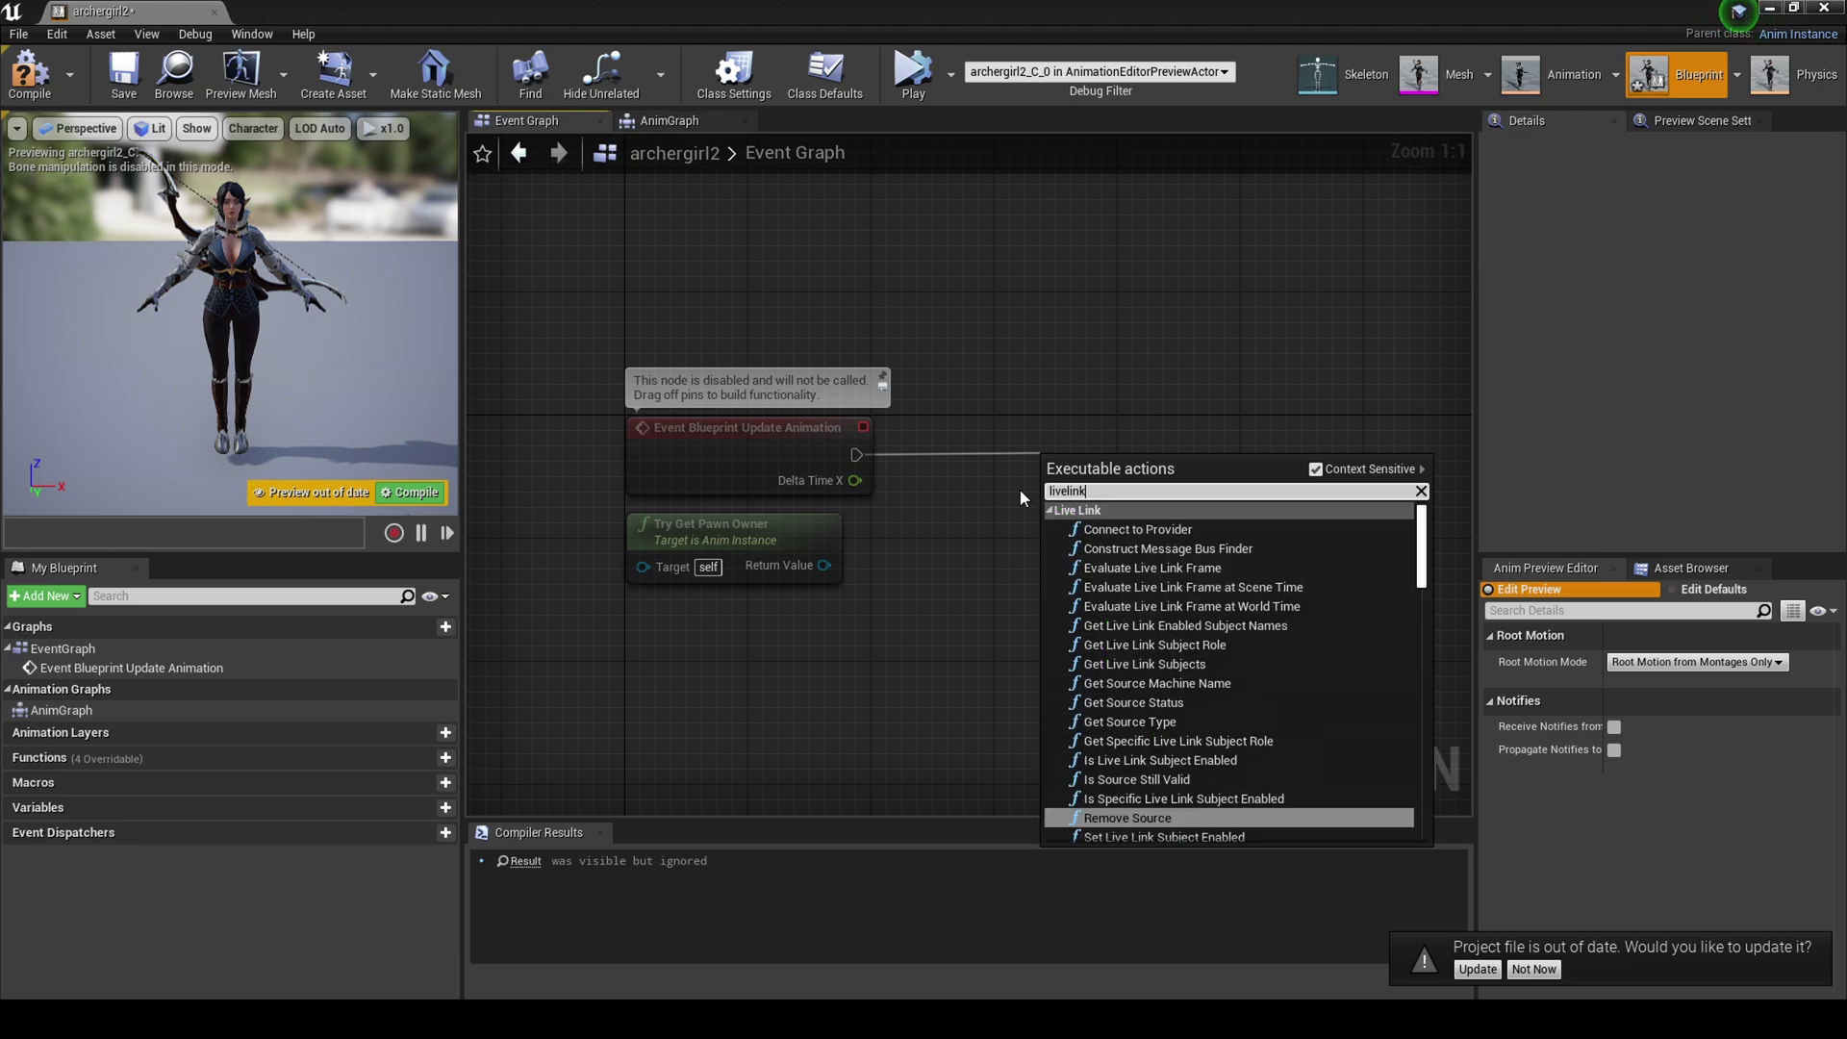
scroll(1203, 549, down, 2)
scroll(1270, 570, up, 2)
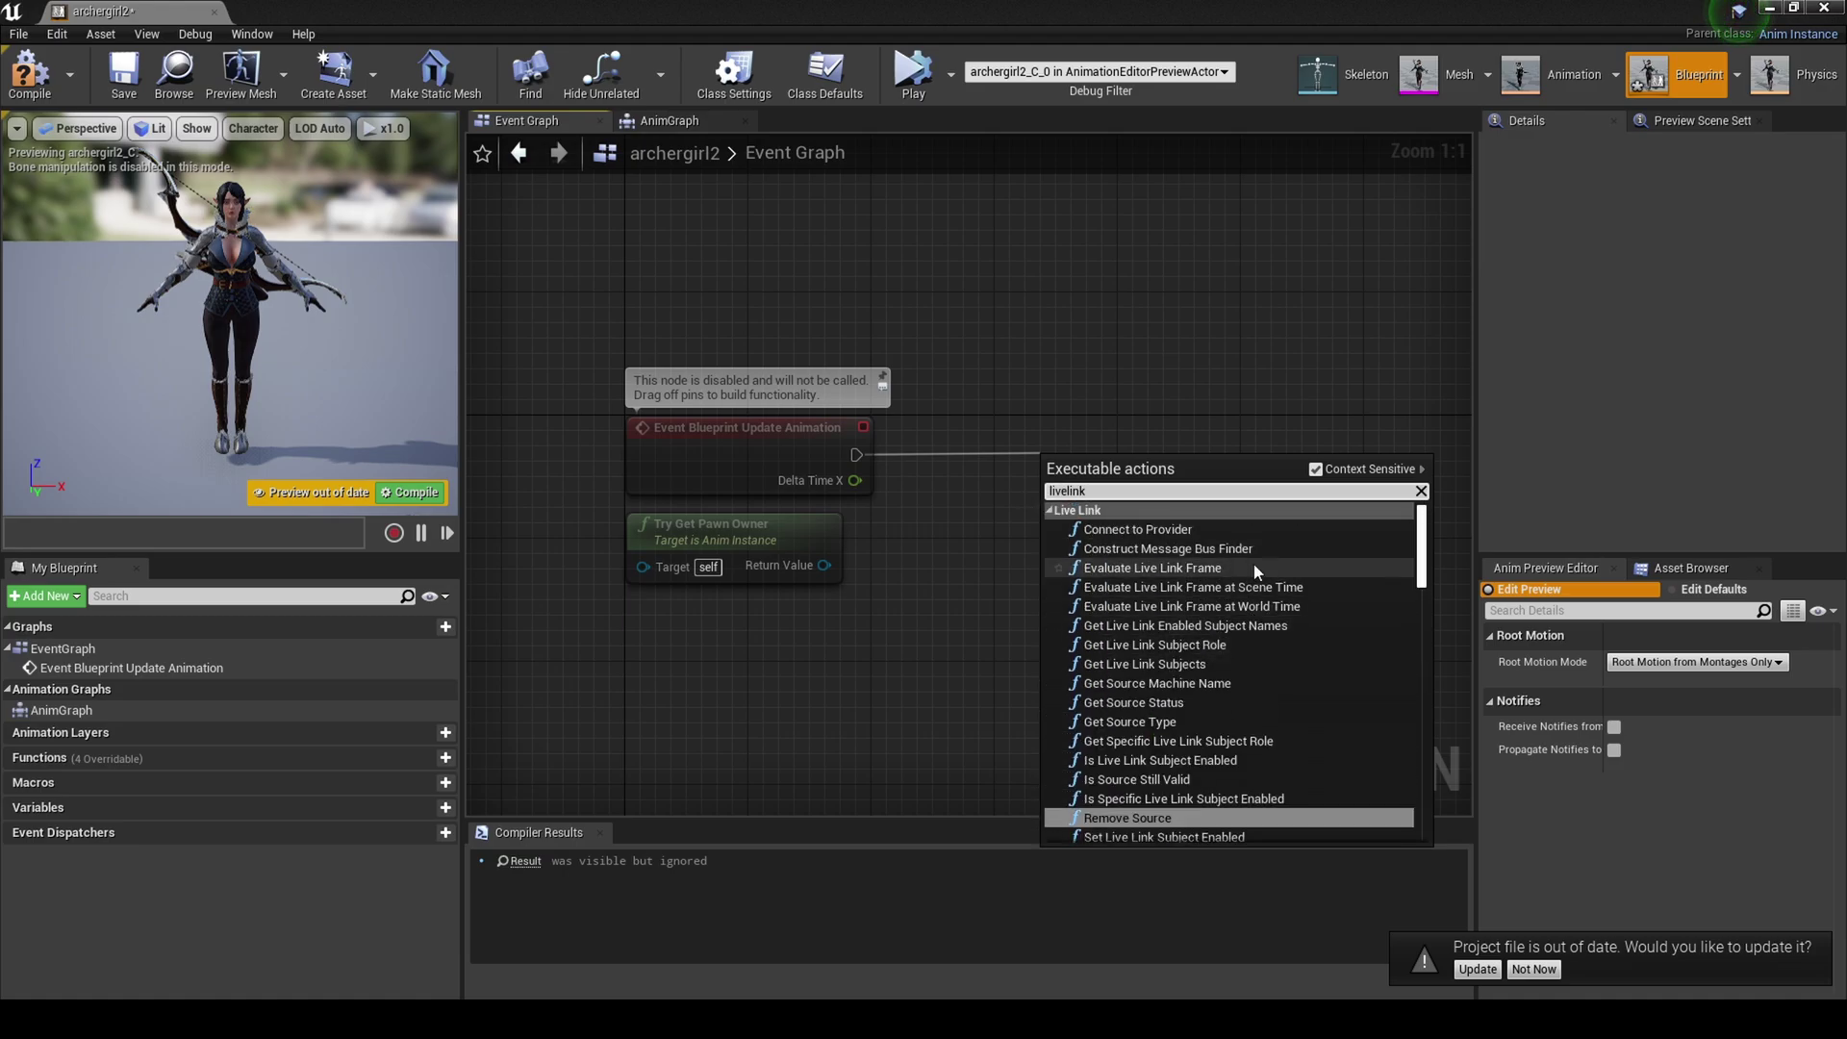
click(1200, 573)
drag(1164, 451, 1086, 444)
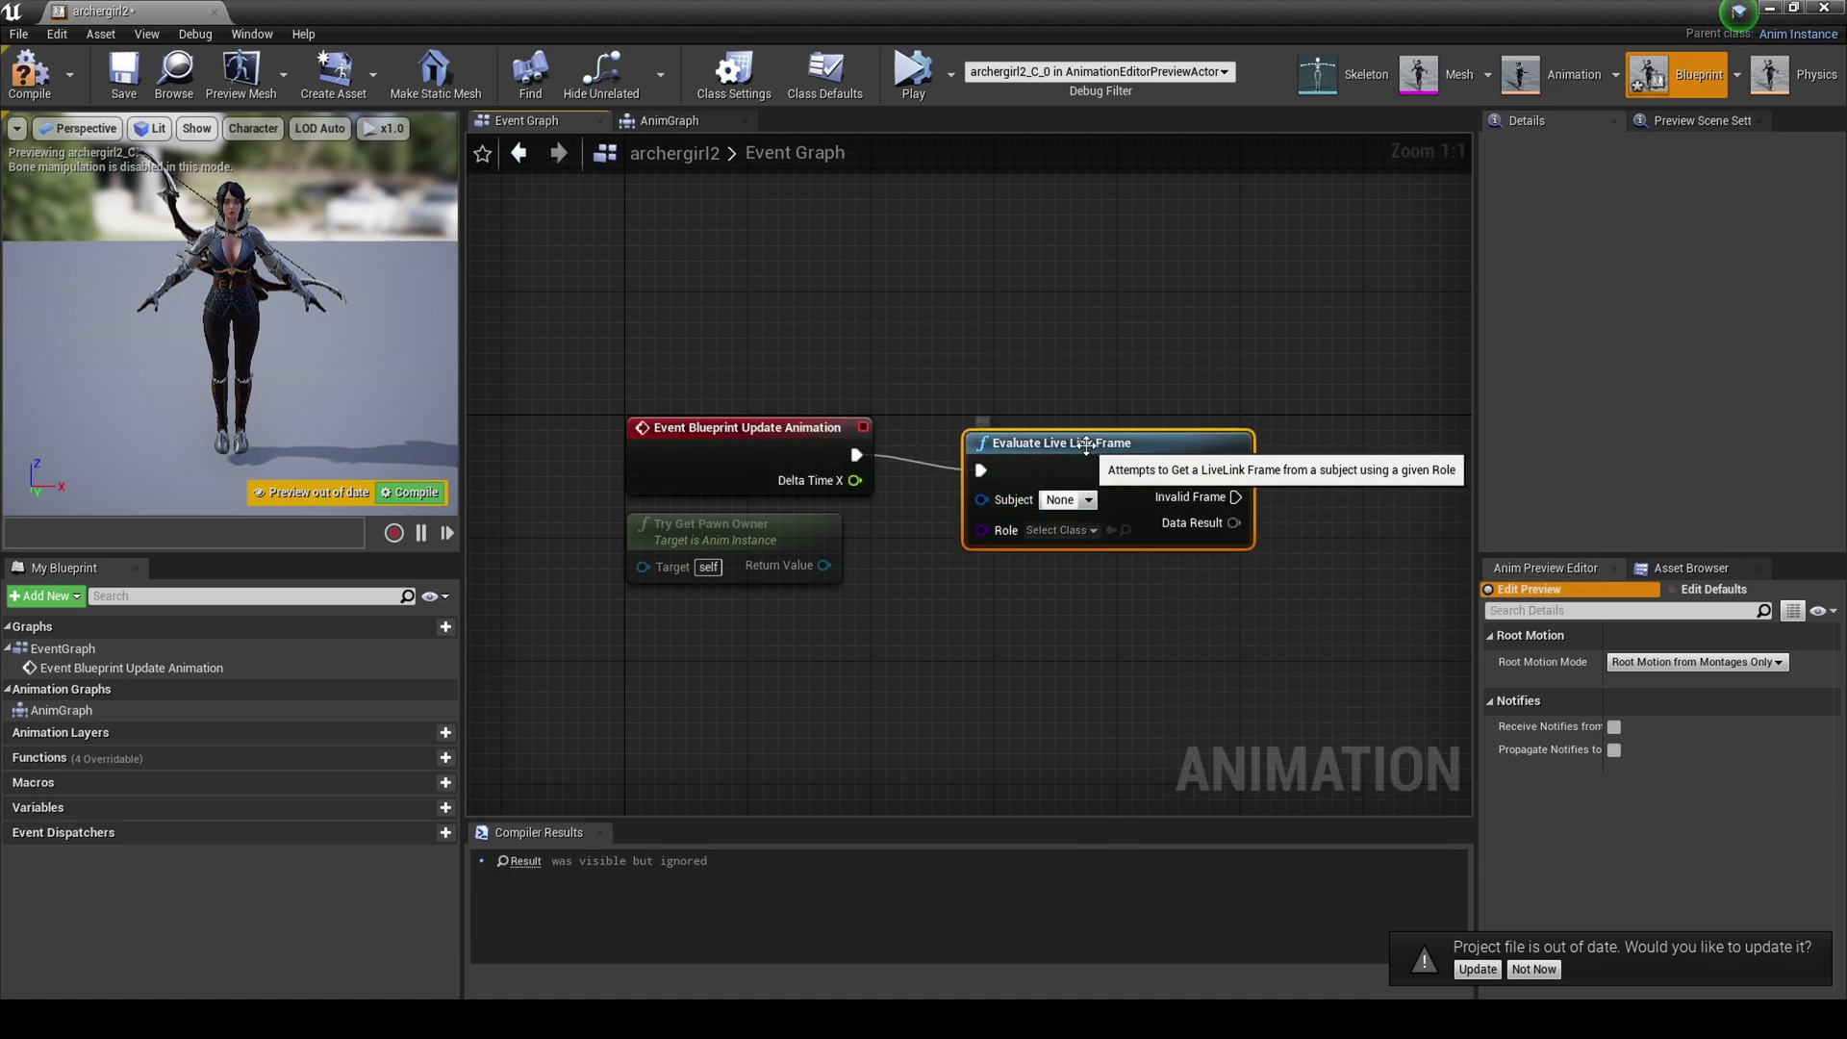
click(1066, 499)
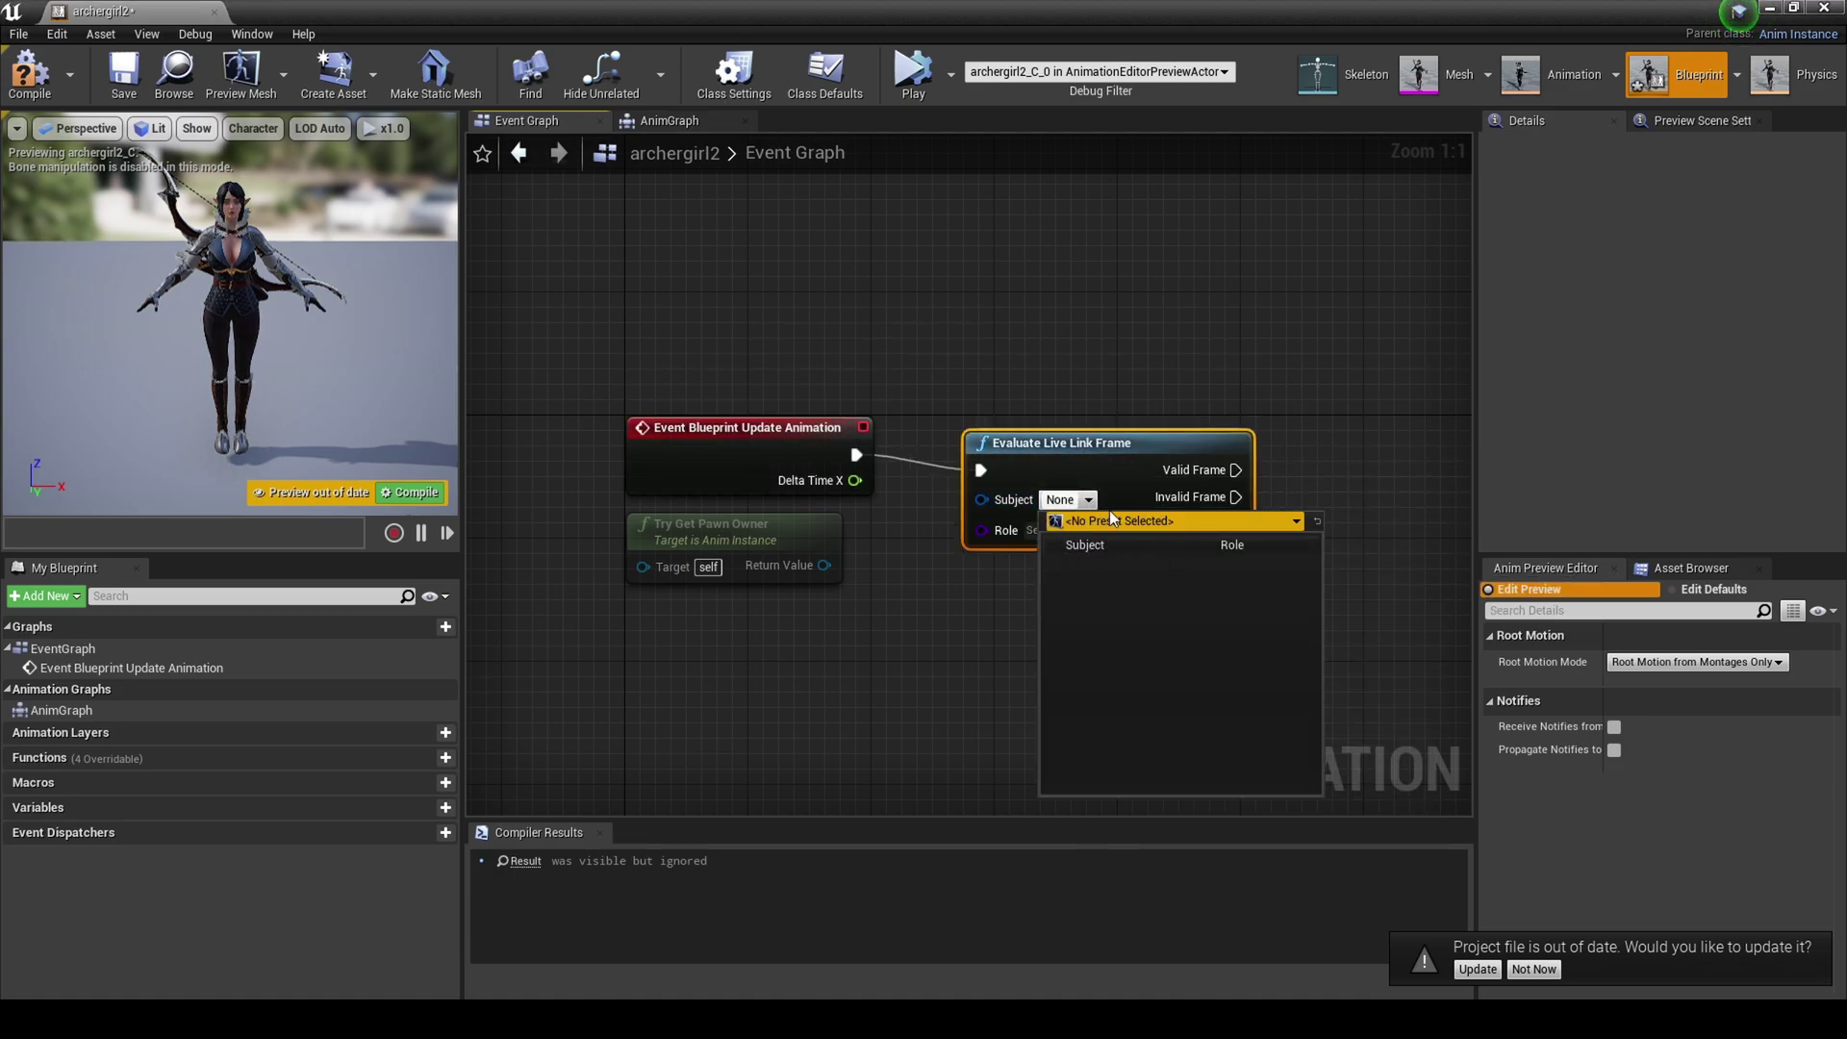
click(1072, 453)
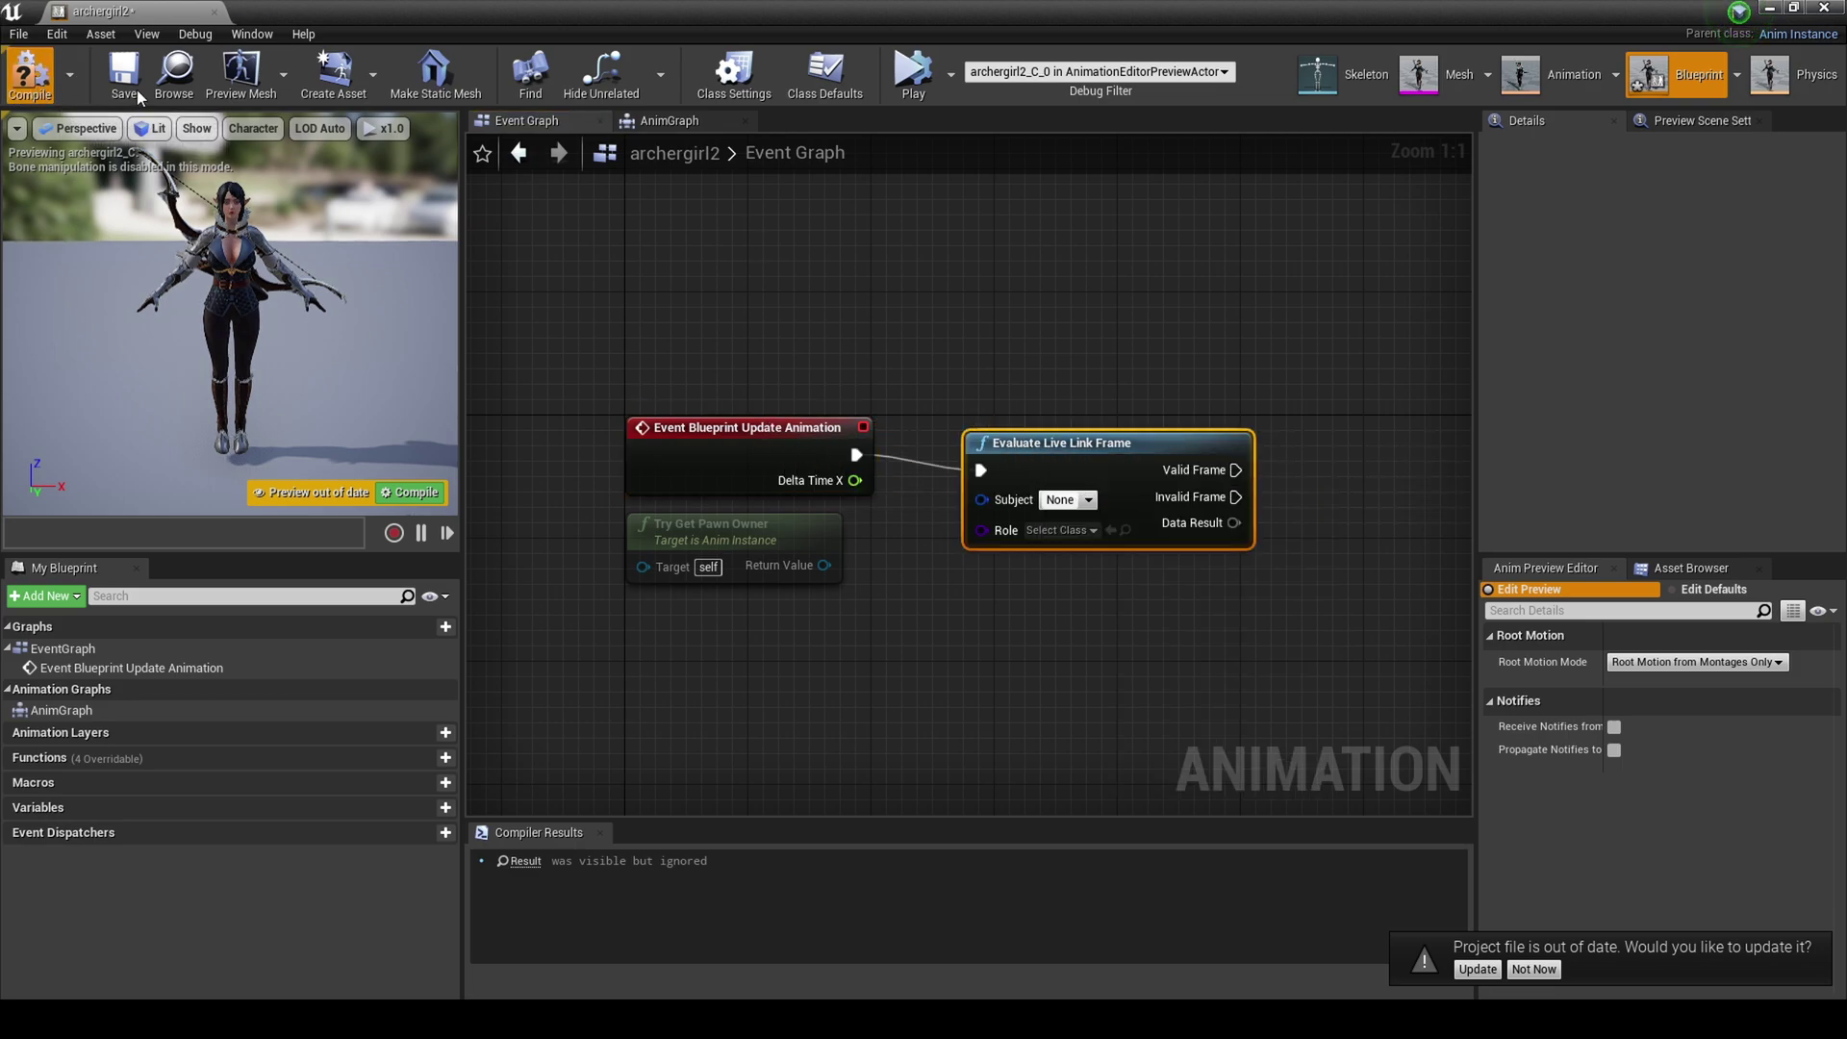
click(28, 75)
- Save archergirl2, then open SK_ArcherGirl and frame her face at camera speed 2
click(123, 76)
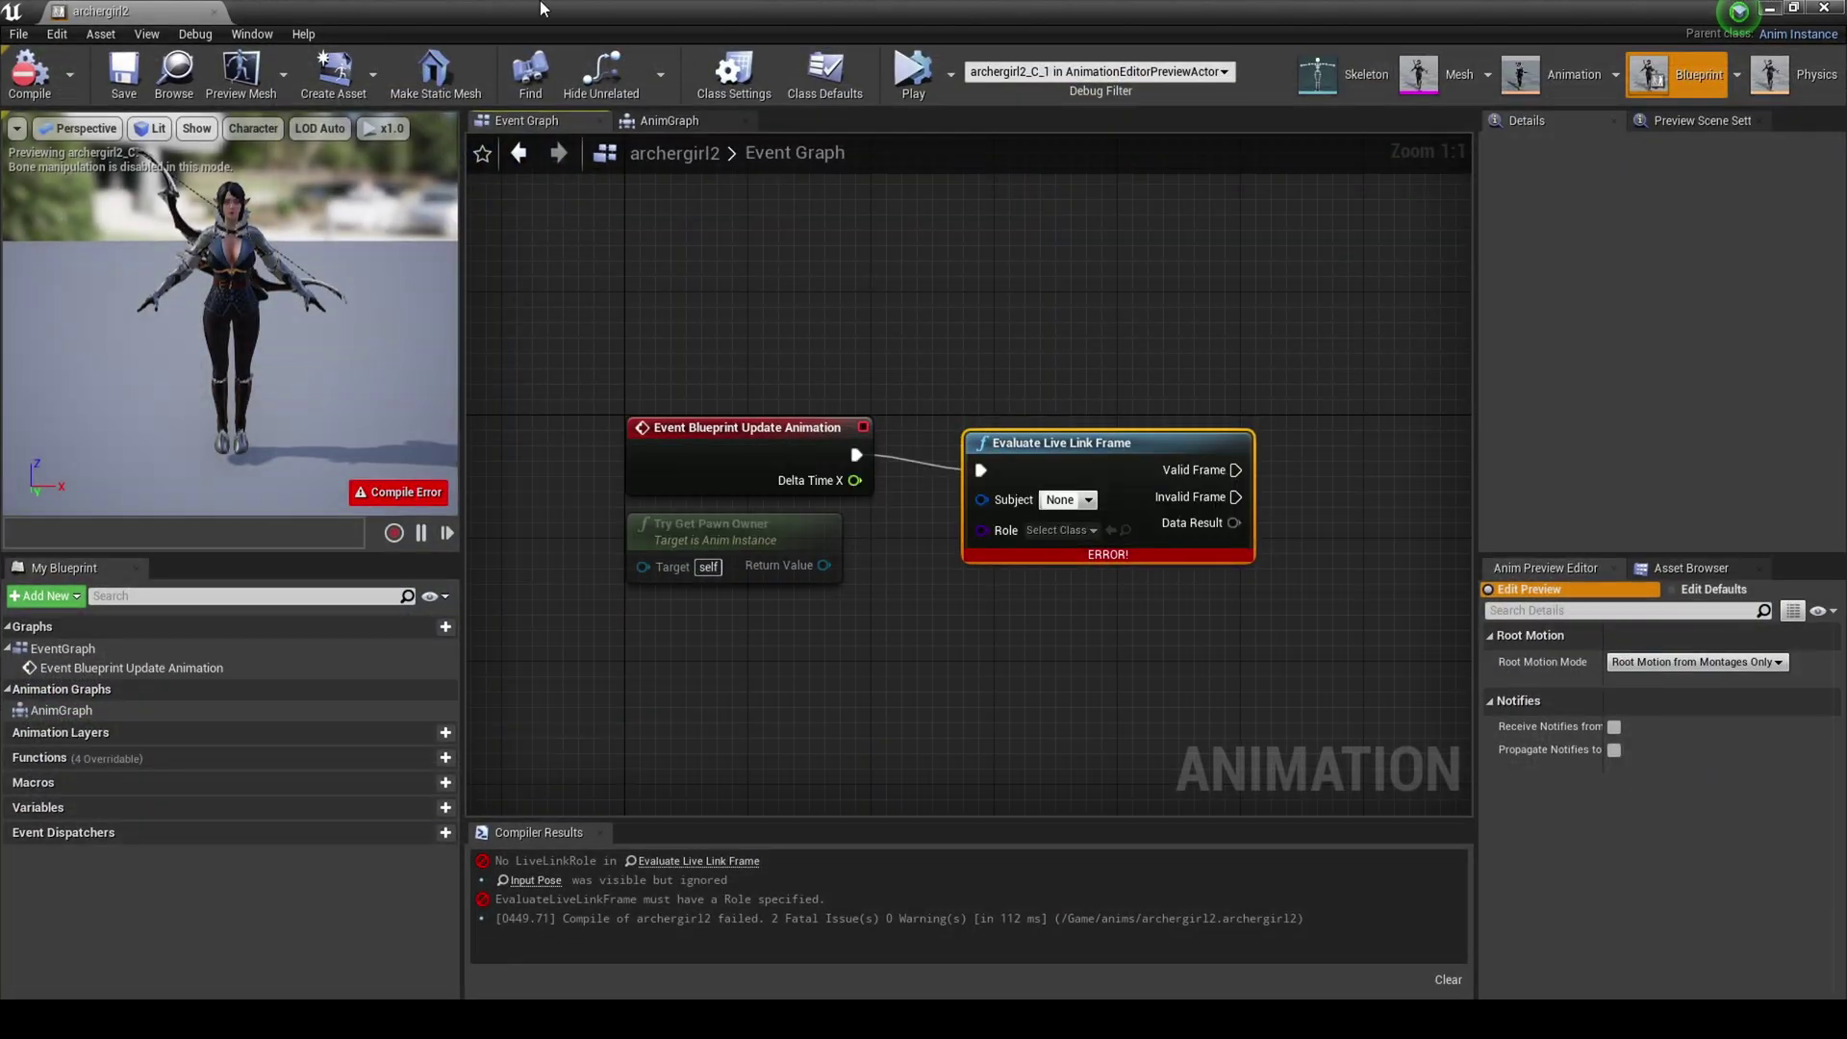
click(1418, 74)
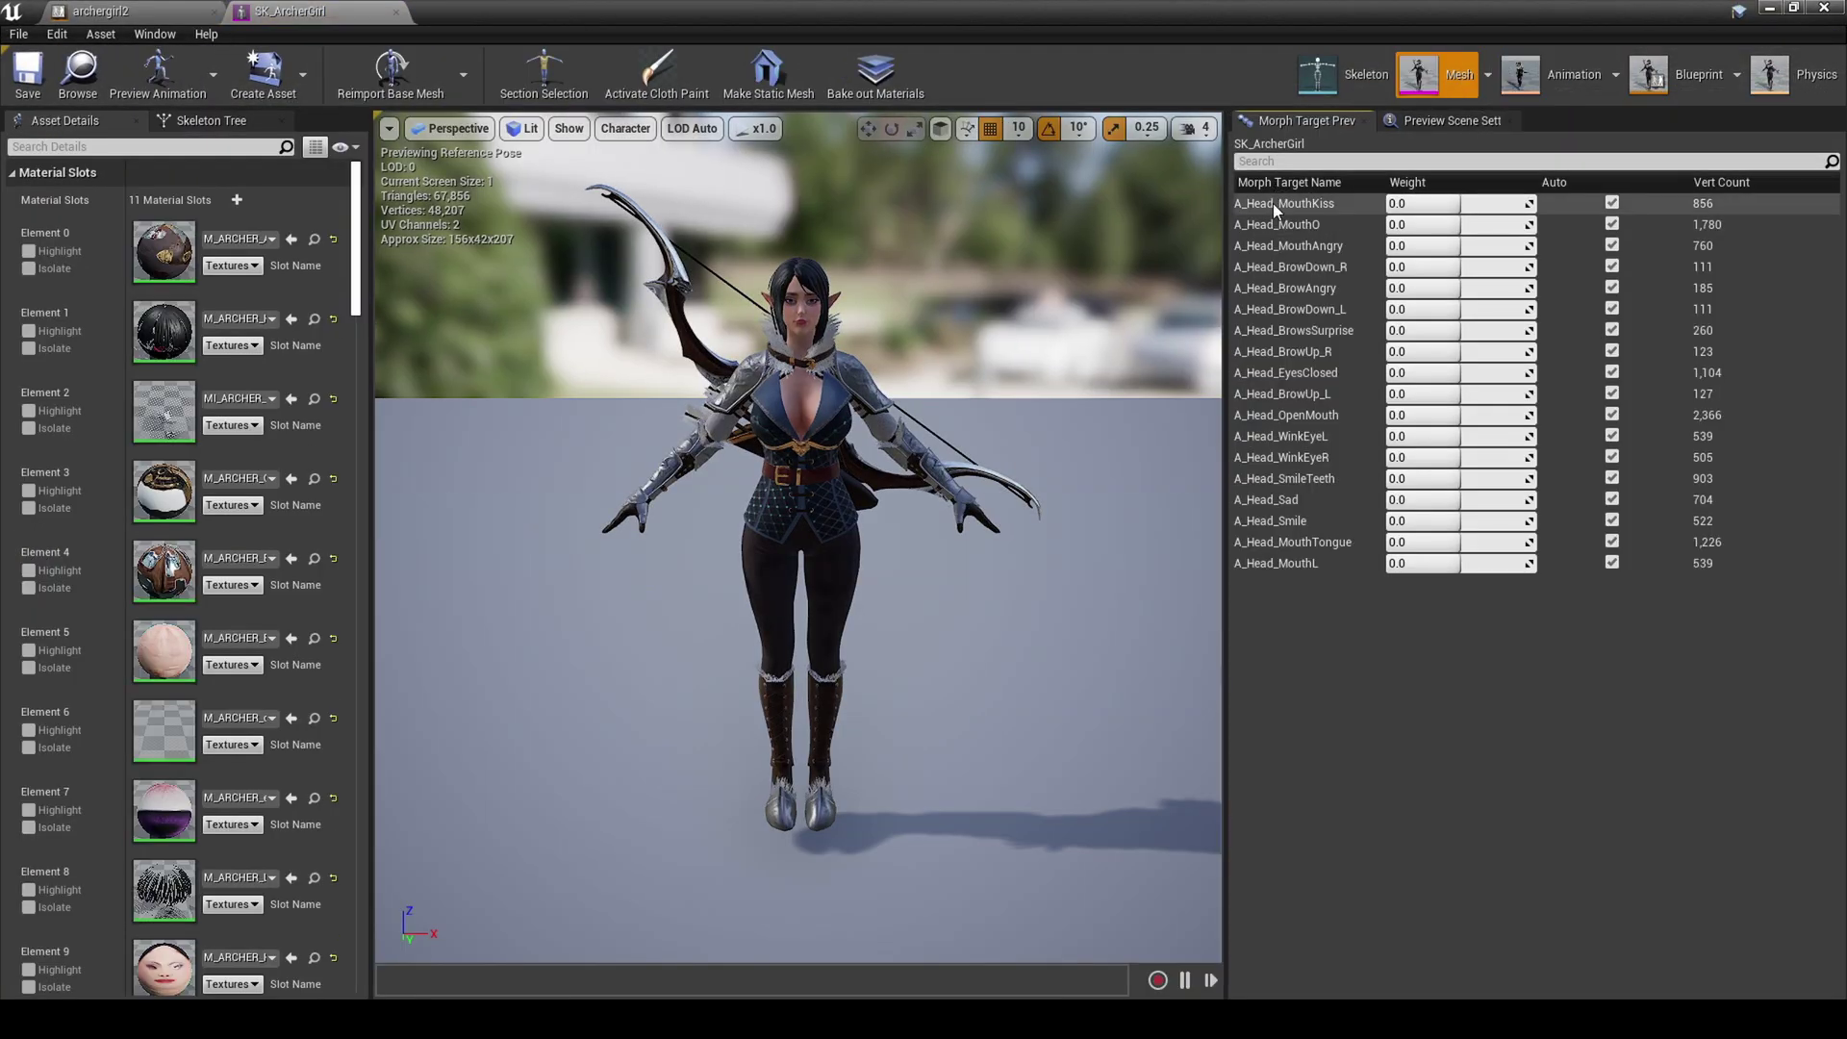
scroll(828, 242, up, 5)
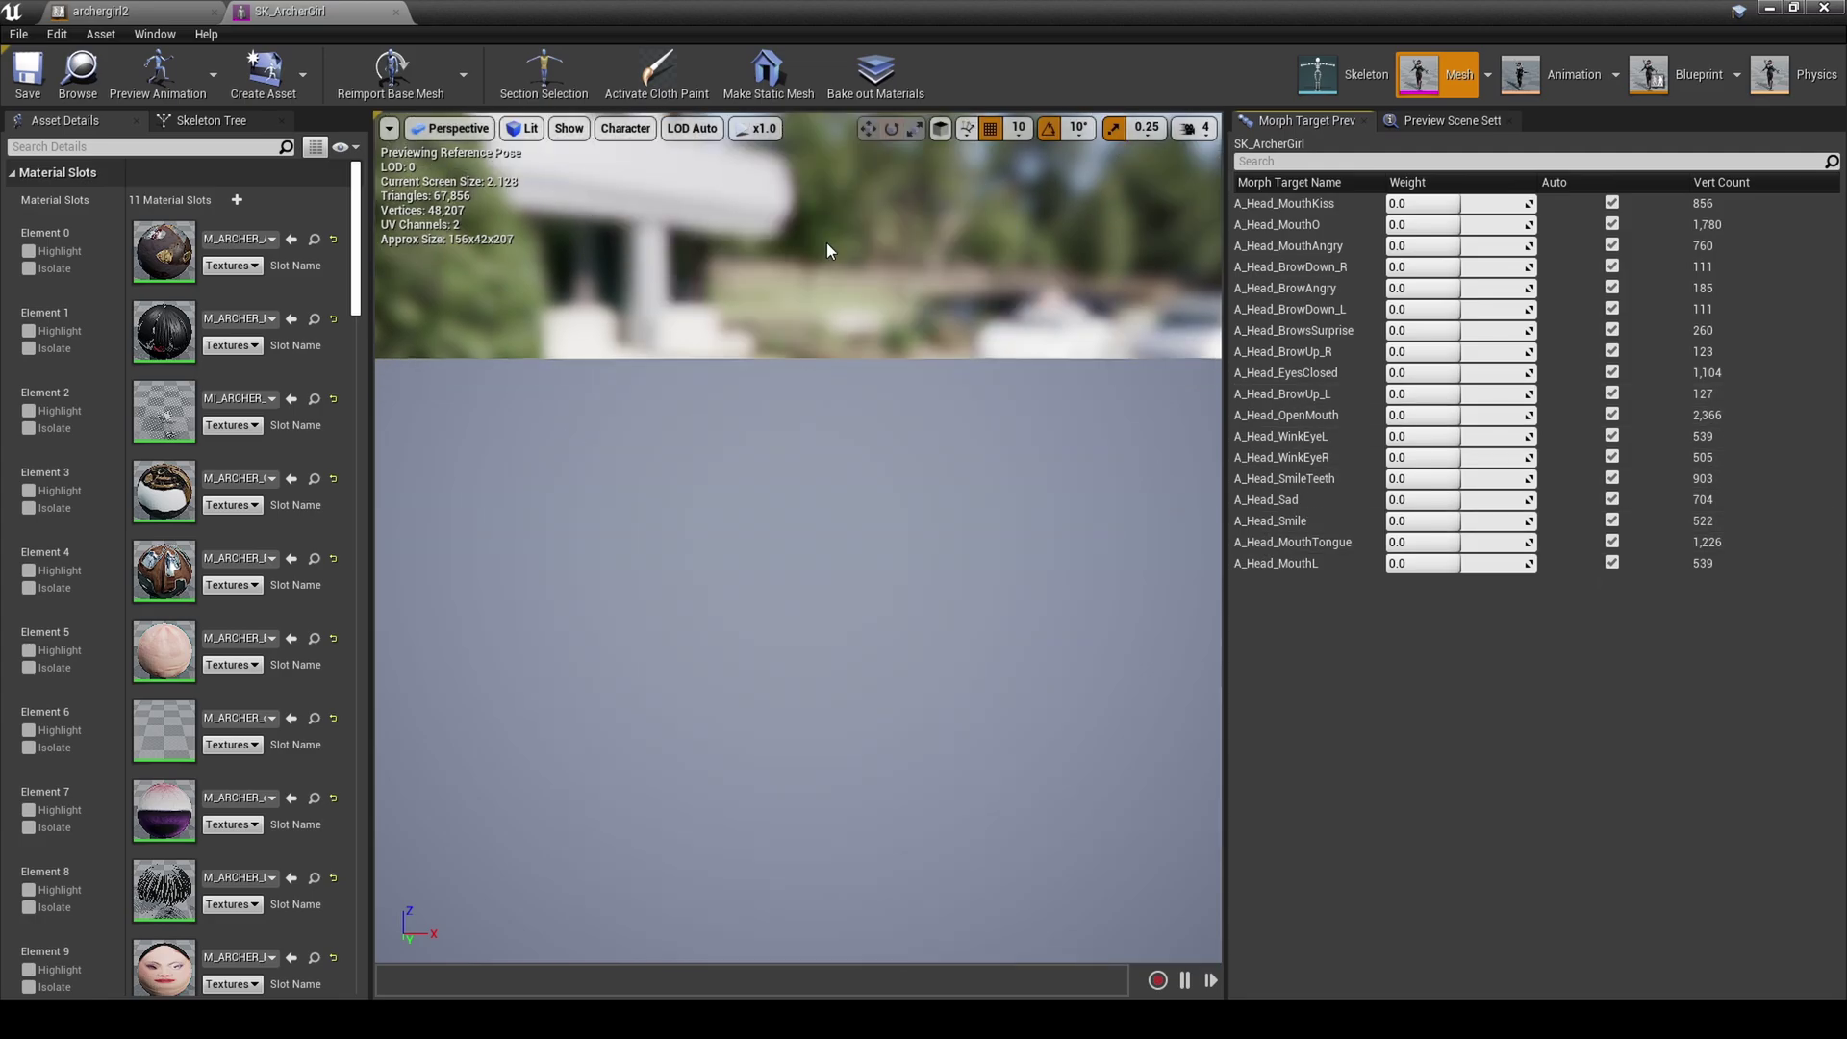
drag(828, 240, 845, 274)
middle_drag(844, 274, 845, 202)
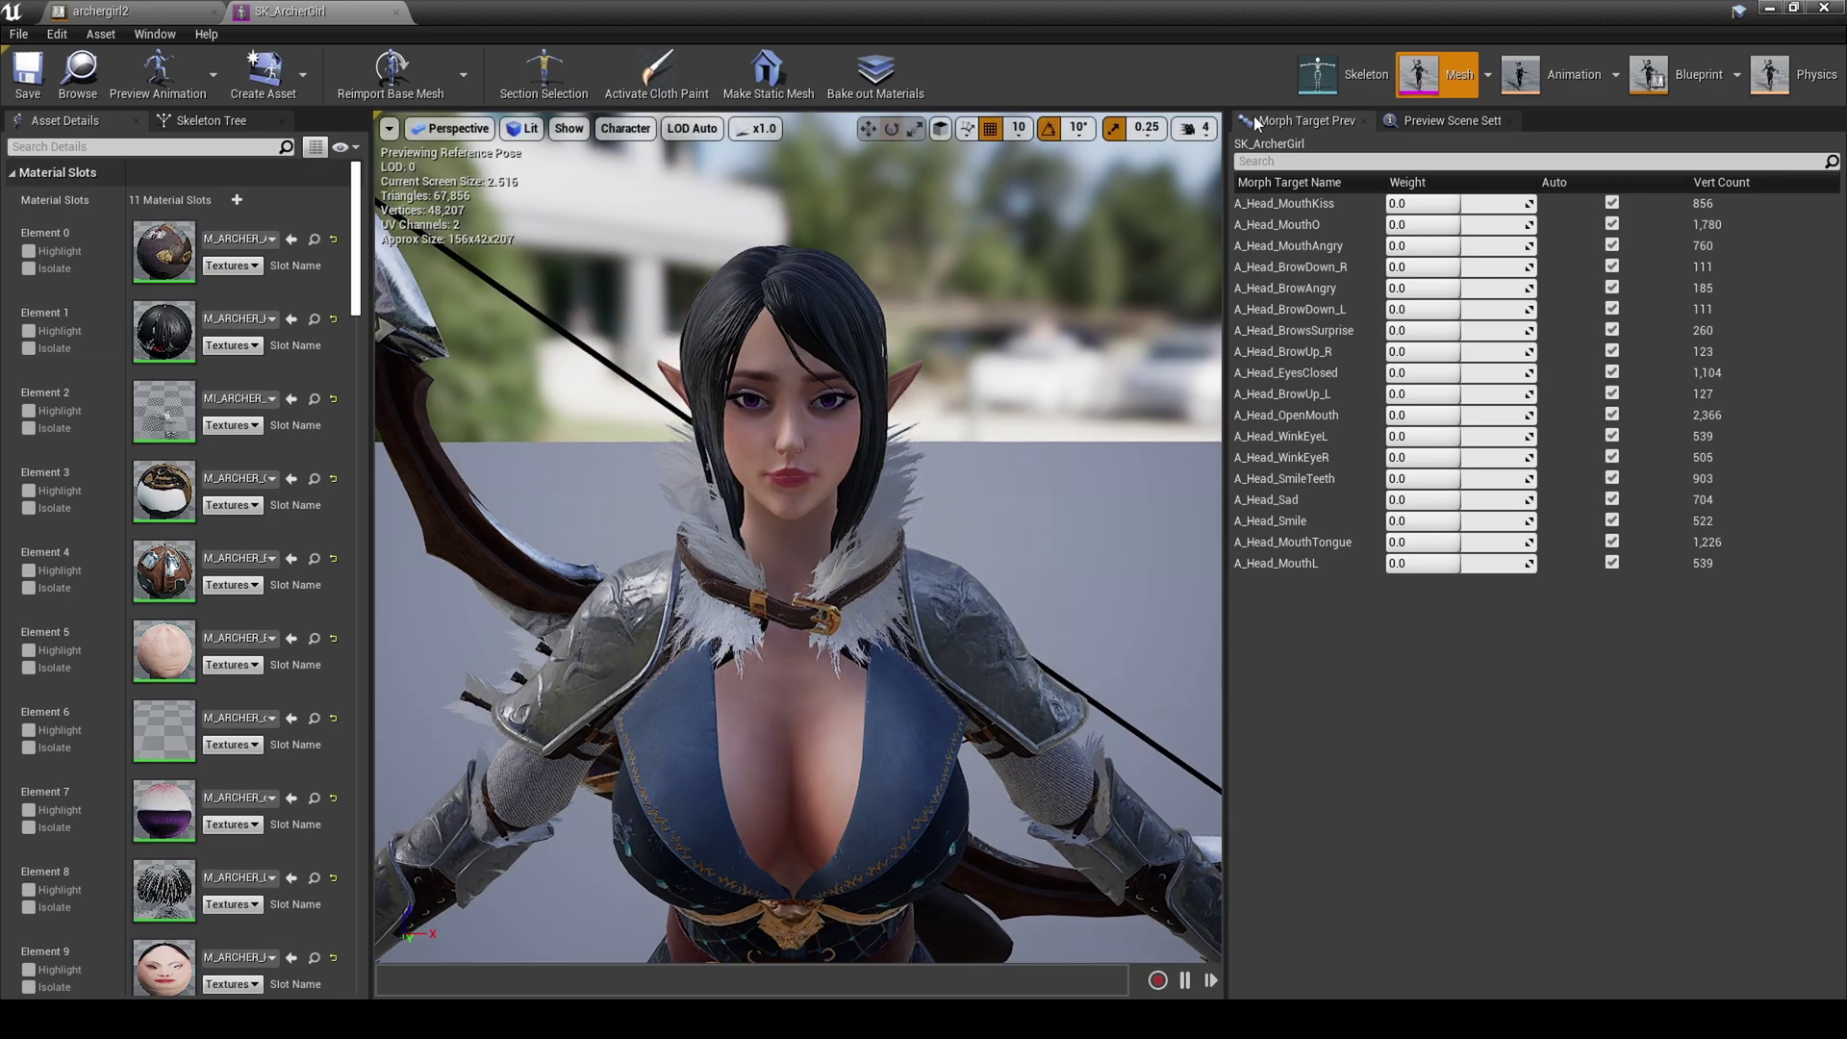
click(1201, 128)
drag(1242, 182, 1270, 182)
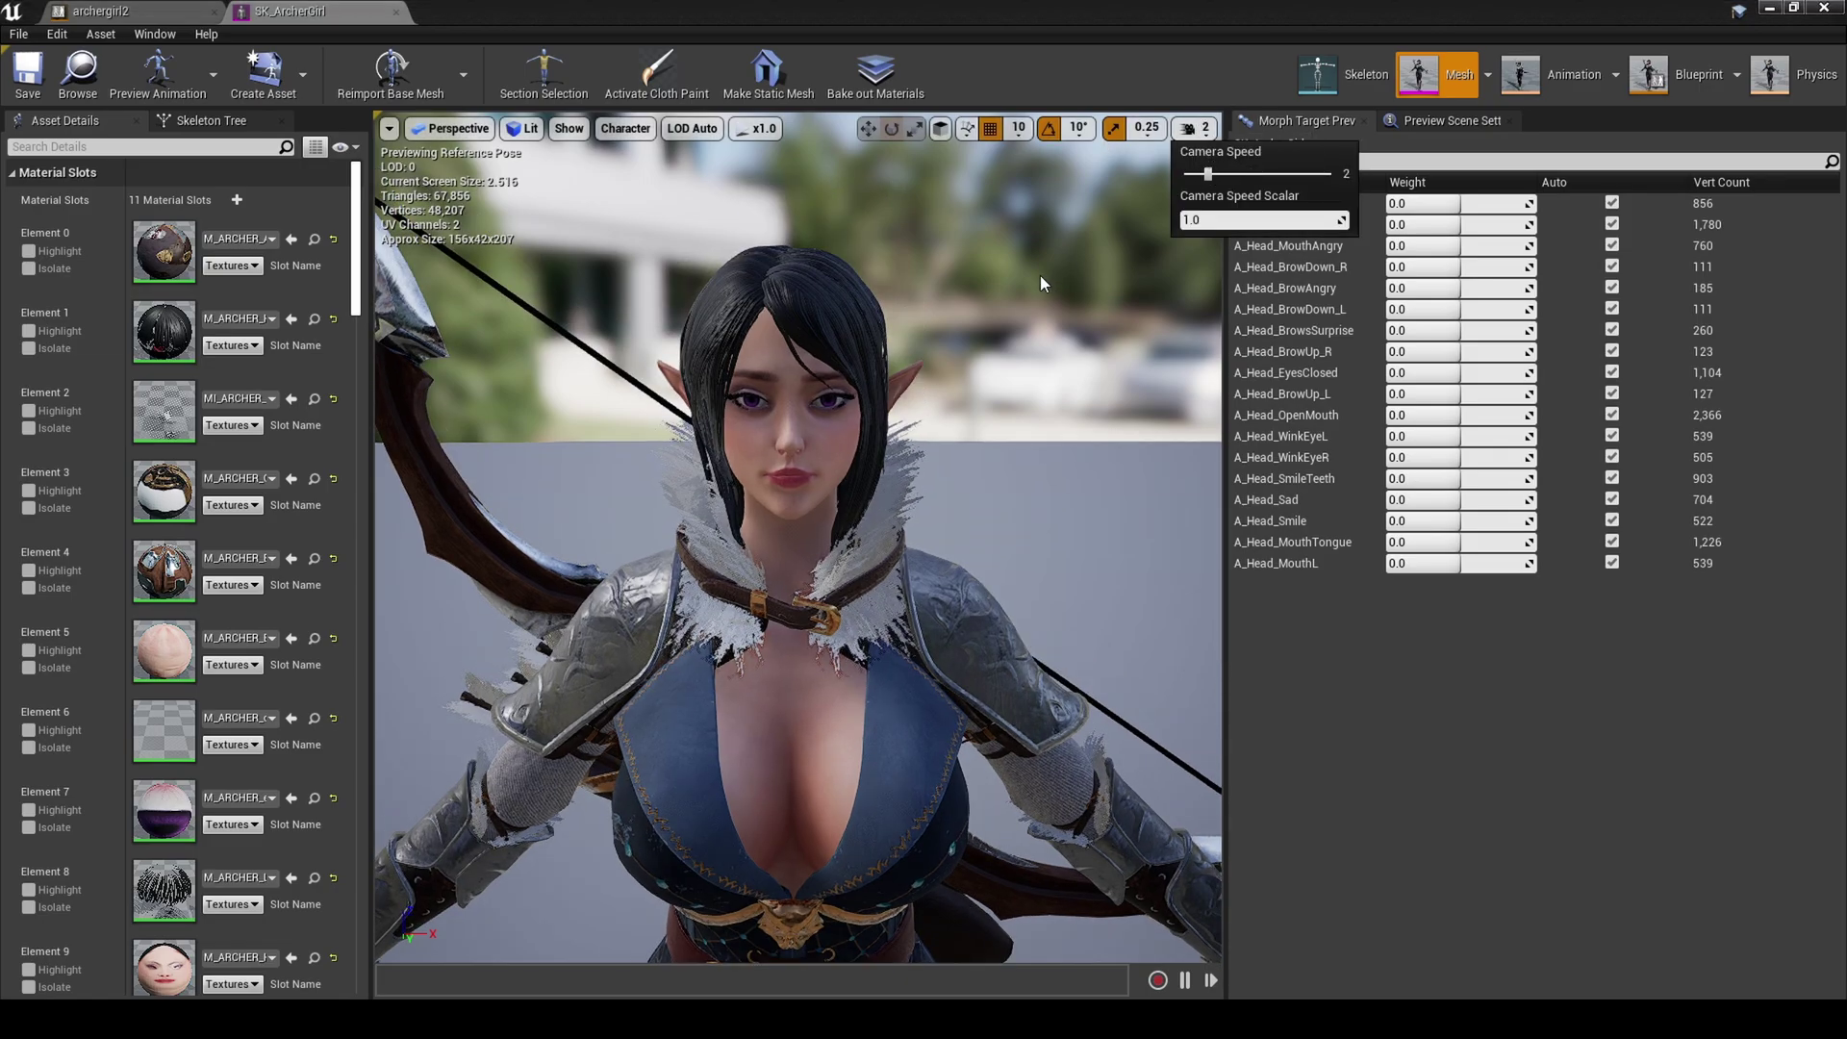
drag(1193, 288, 1193, 229)
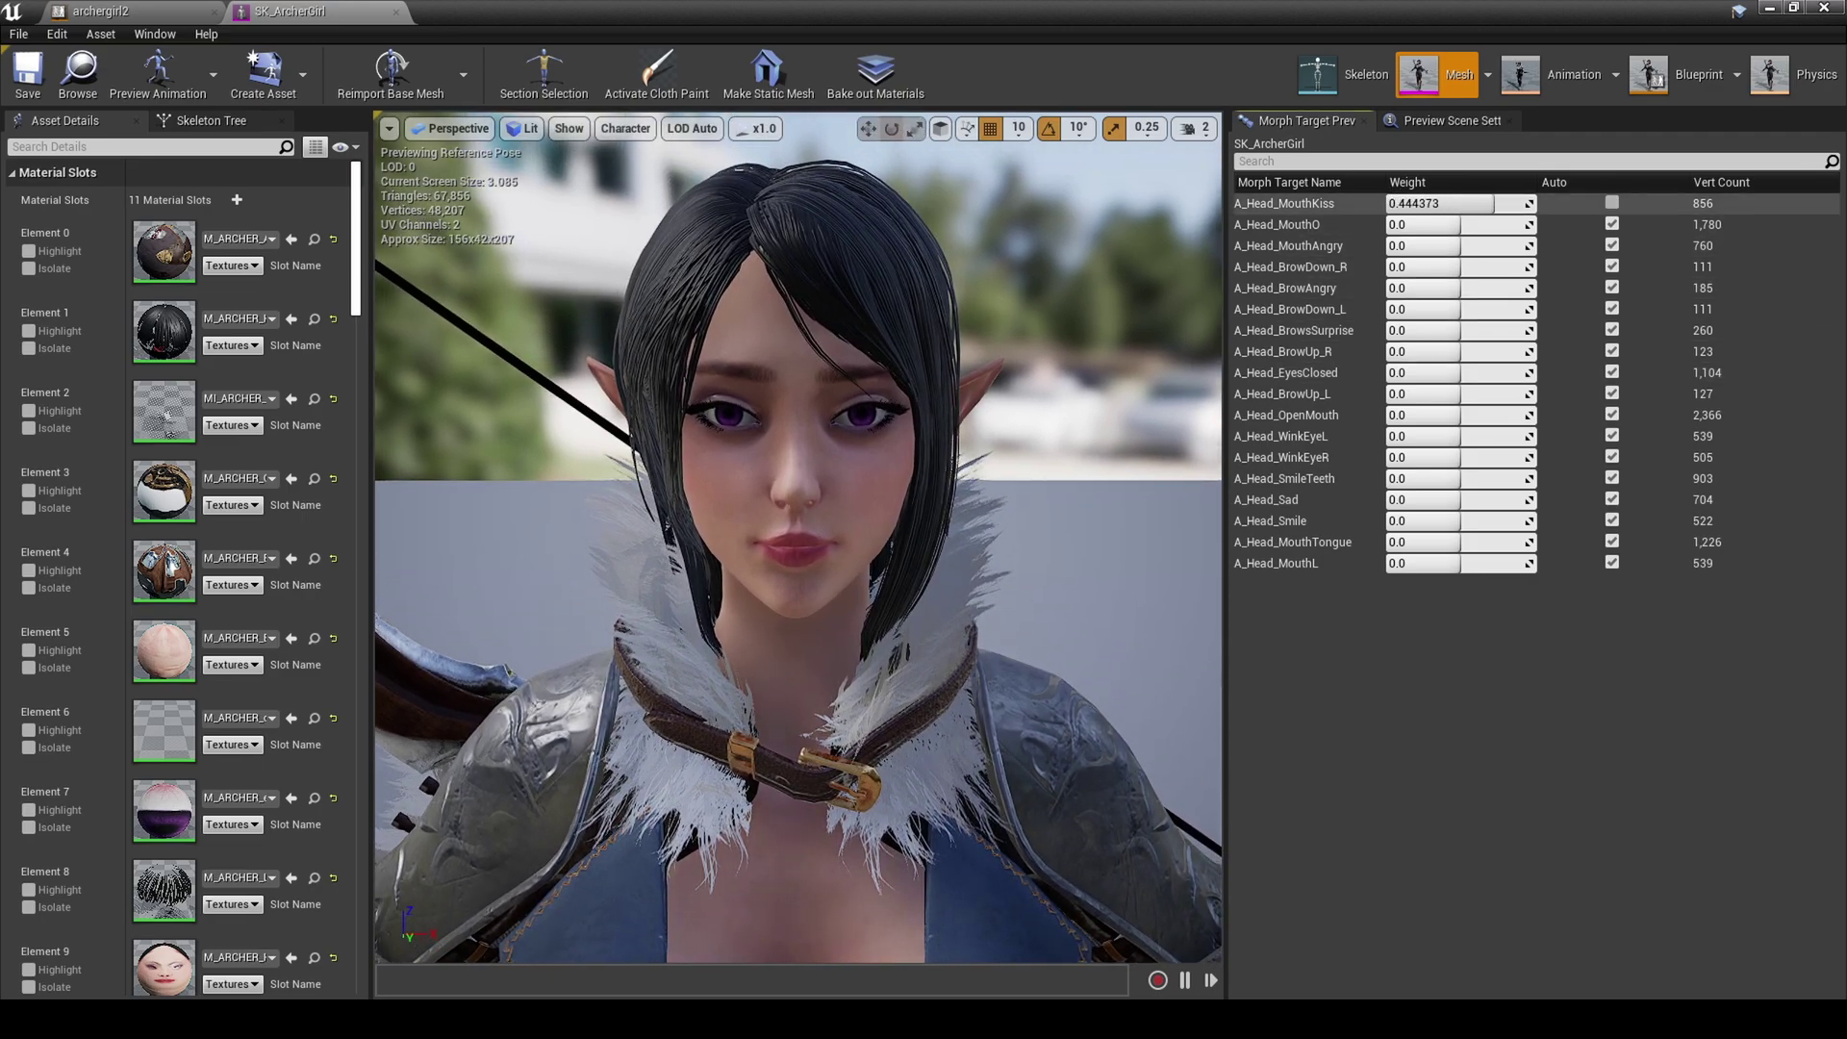
- Preview the MouthKiss, MouthO and MouthAngry morph targets, then reset each weight to 0.0
mouse_move(1486, 203)
mouse_down()
mouse_move(1440, 203)
mouse_move(1539, 203)
mouse_move(1454, 203)
mouse_up()
click(1430, 207)
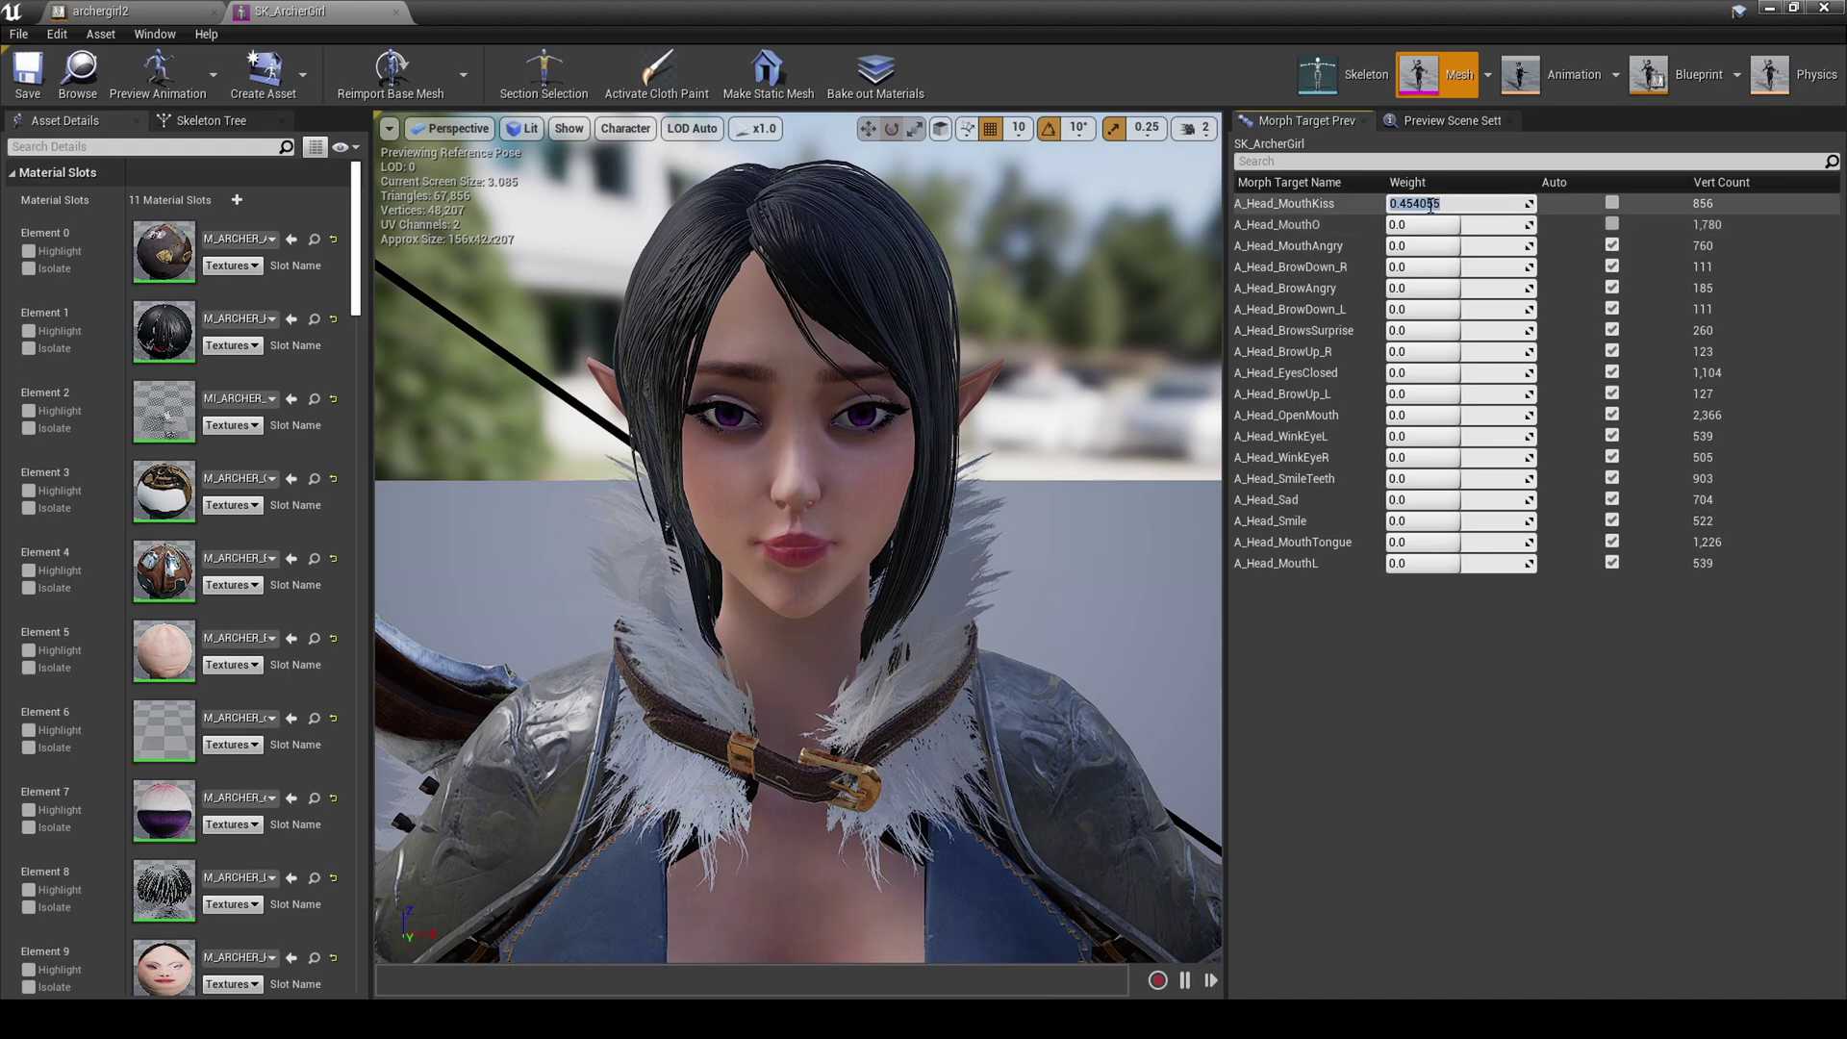
text(0)
key(Return)
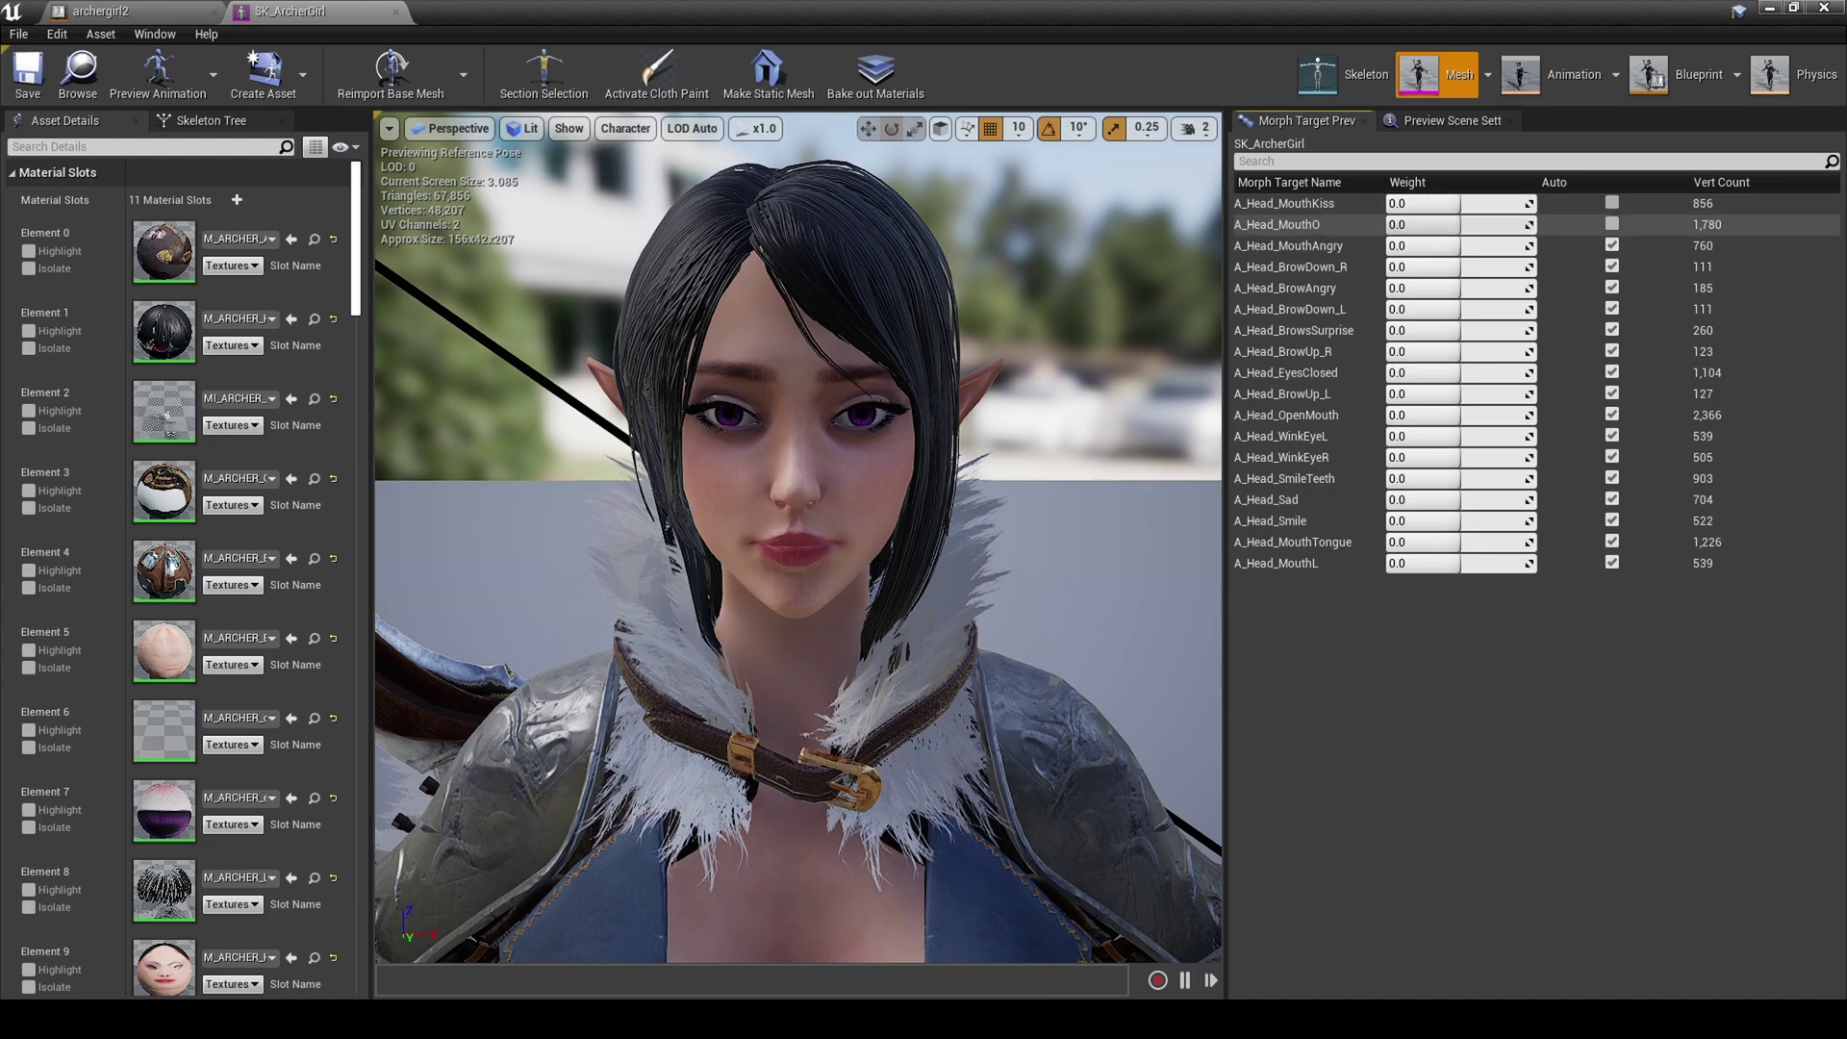
drag(1486, 224, 1409, 246)
text(0)
key(Return)
click(1409, 246)
text(0)
key(Return)
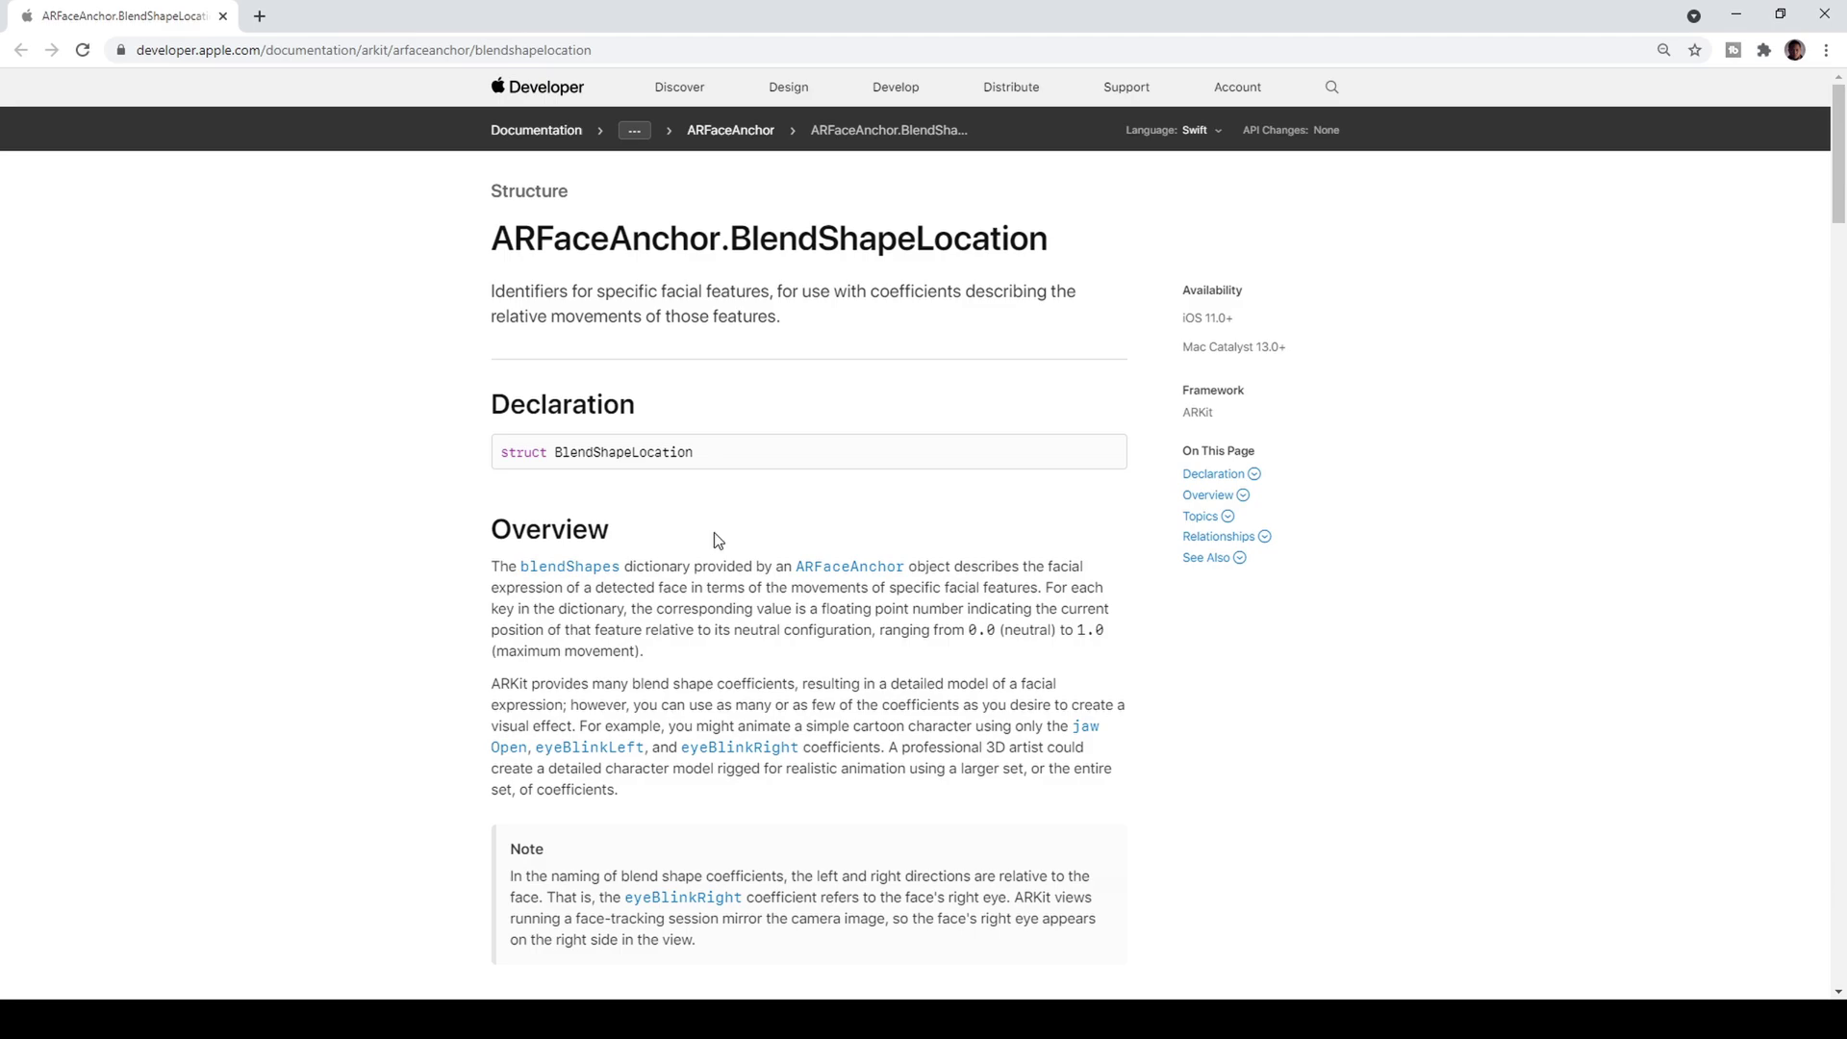
- Glance over the blend shape docs, then briefly show and close Unreal's Plugins window
scroll(714, 540, down, 6)
scroll(718, 540, up, 2)
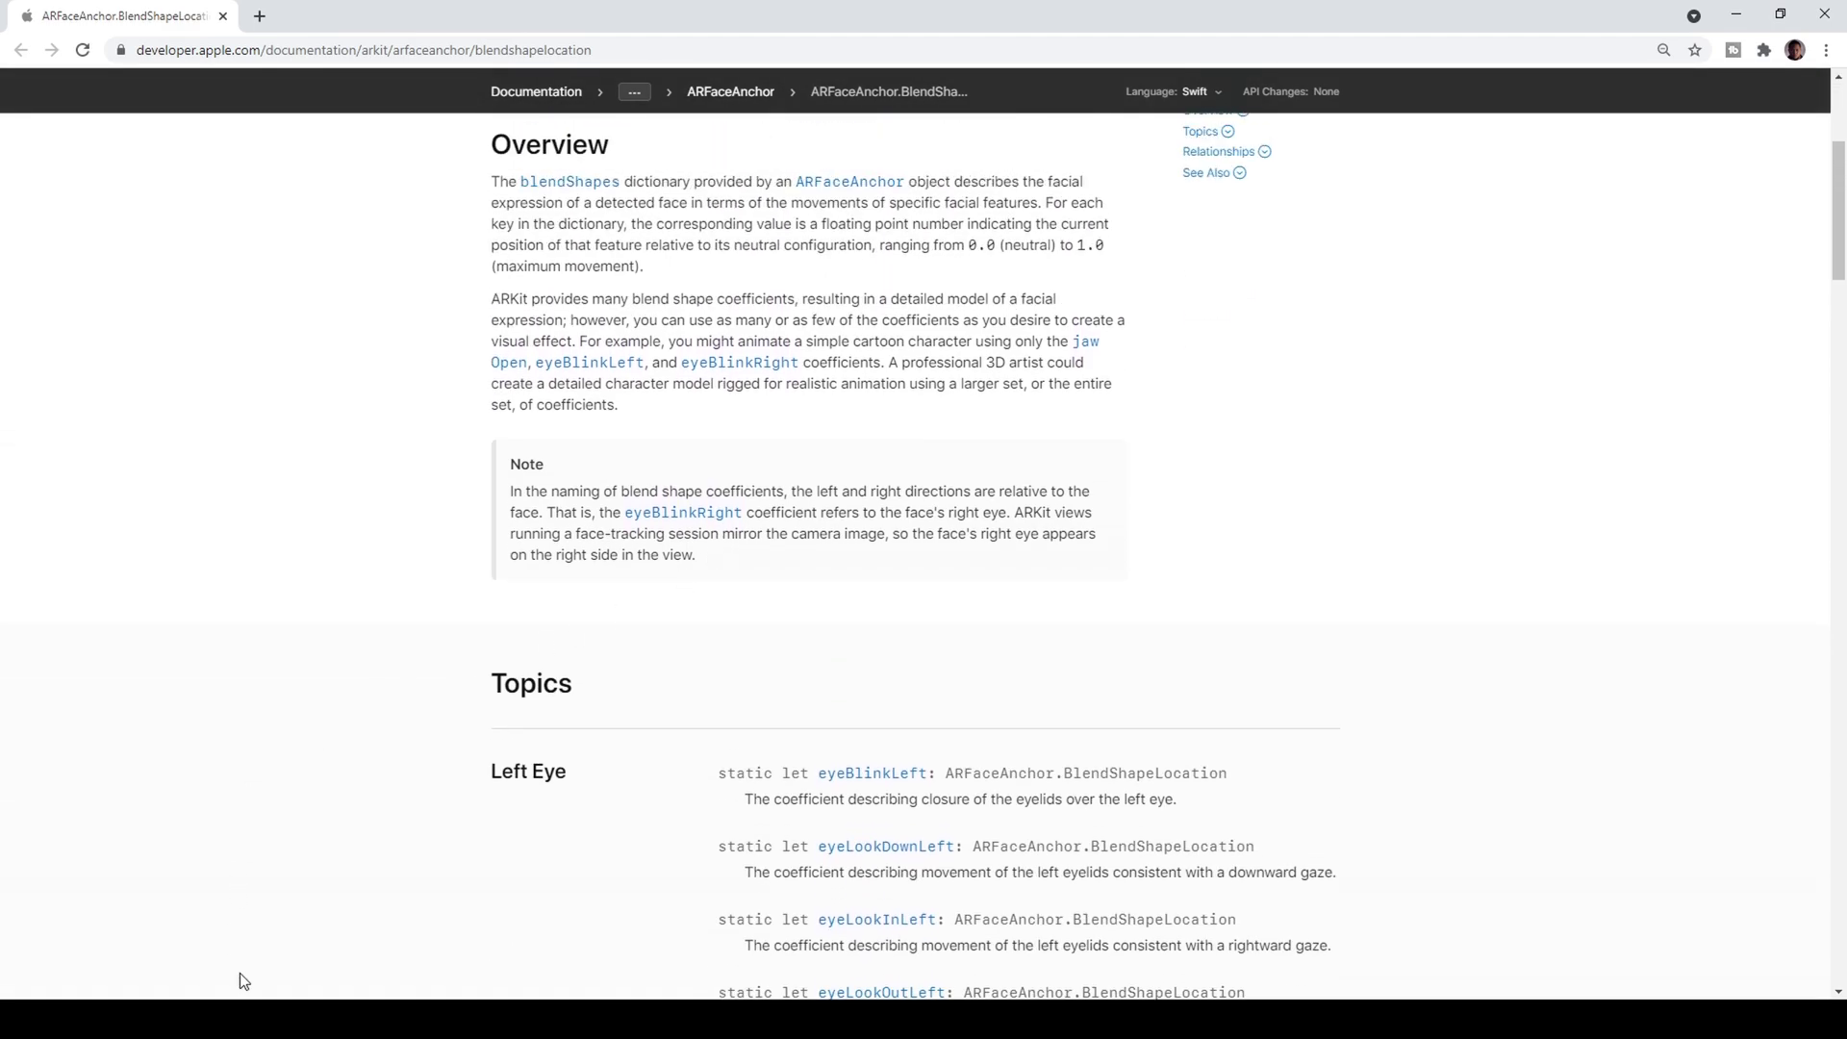
click(520, 923)
click(1765, 75)
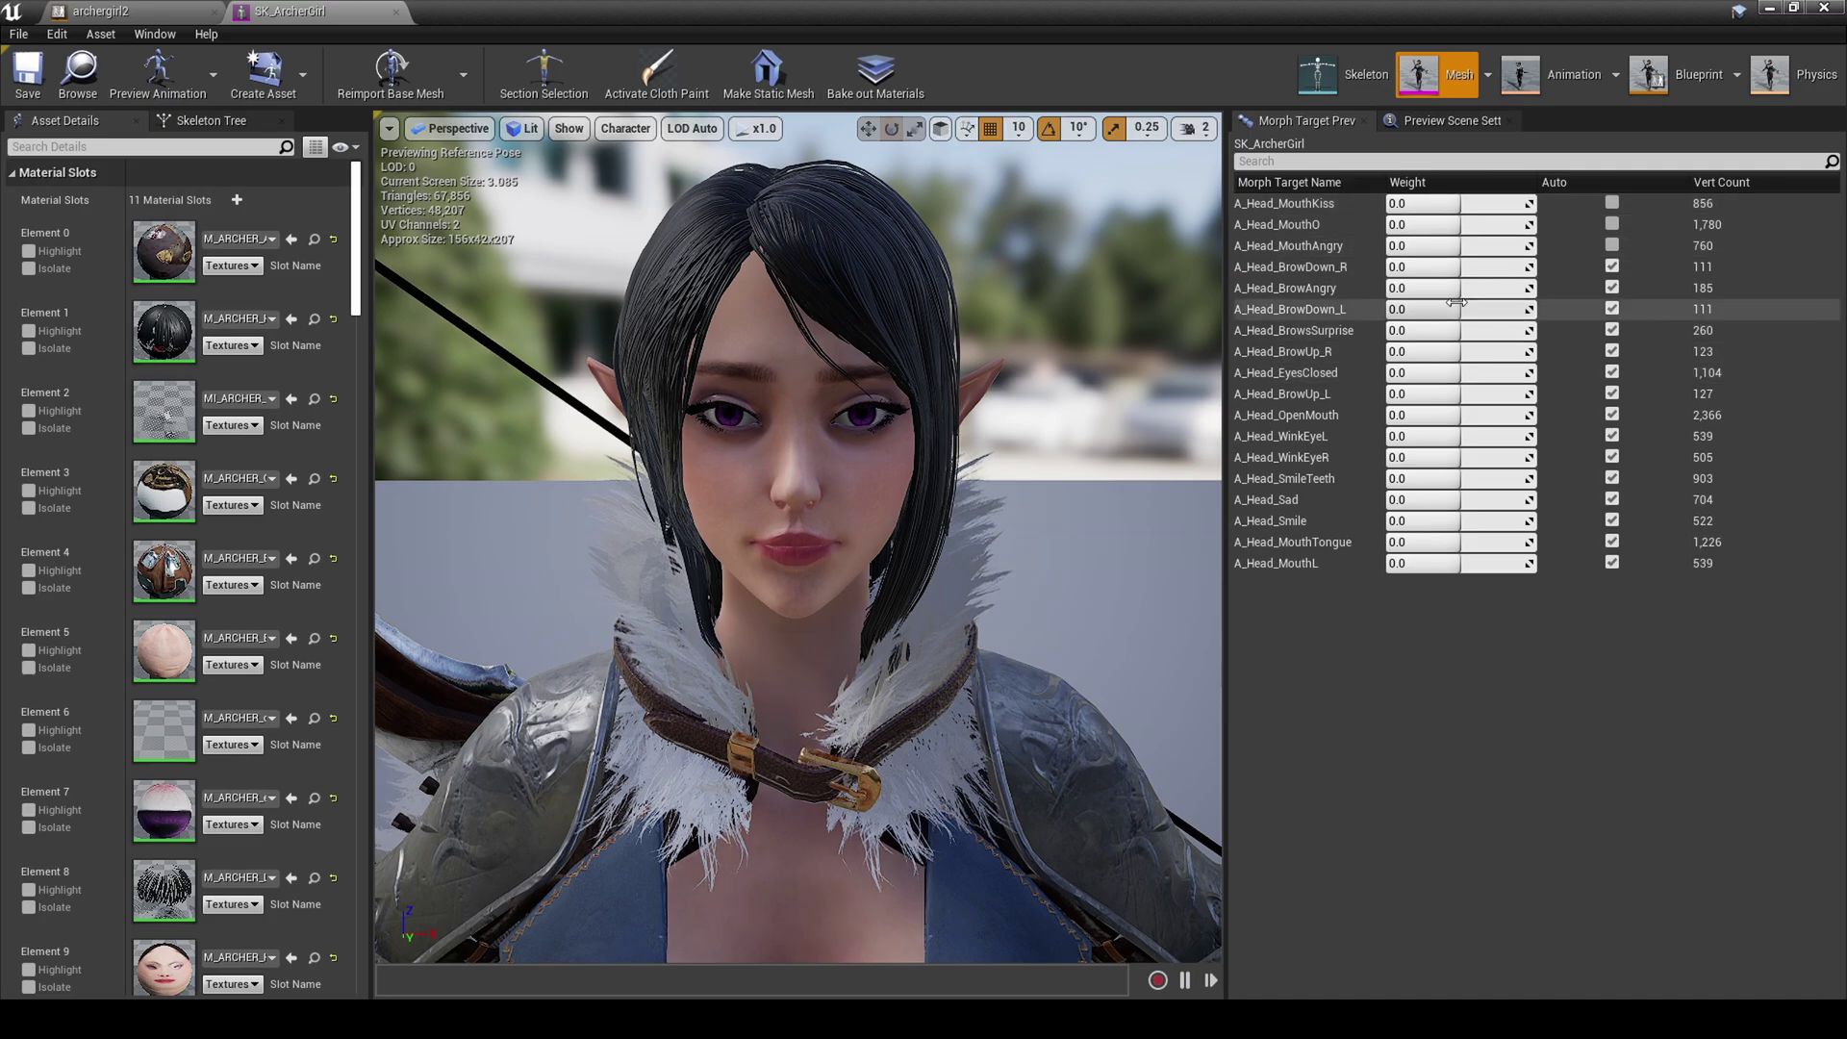
- Scroll Apple's BlendShapeLocation page down to the Left Eye blend shape coefficients
key(alt+Tab)
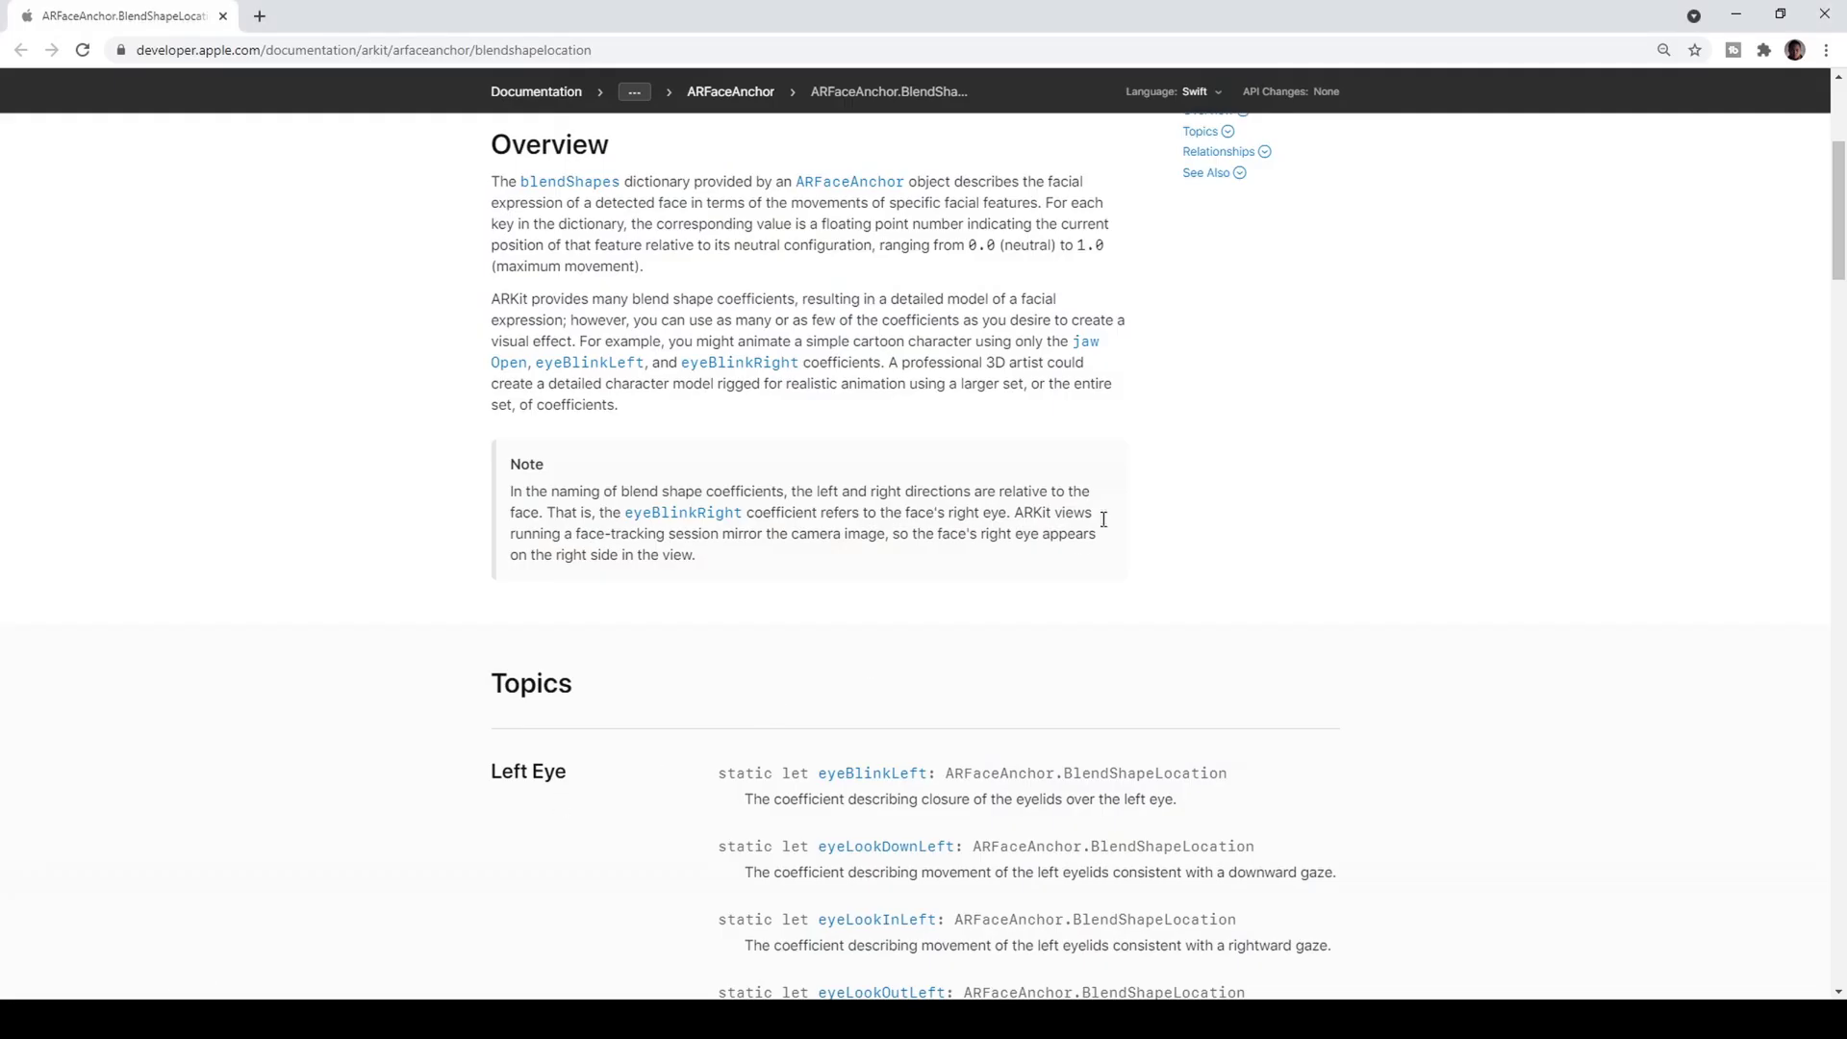
scroll(1116, 516, down, 4)
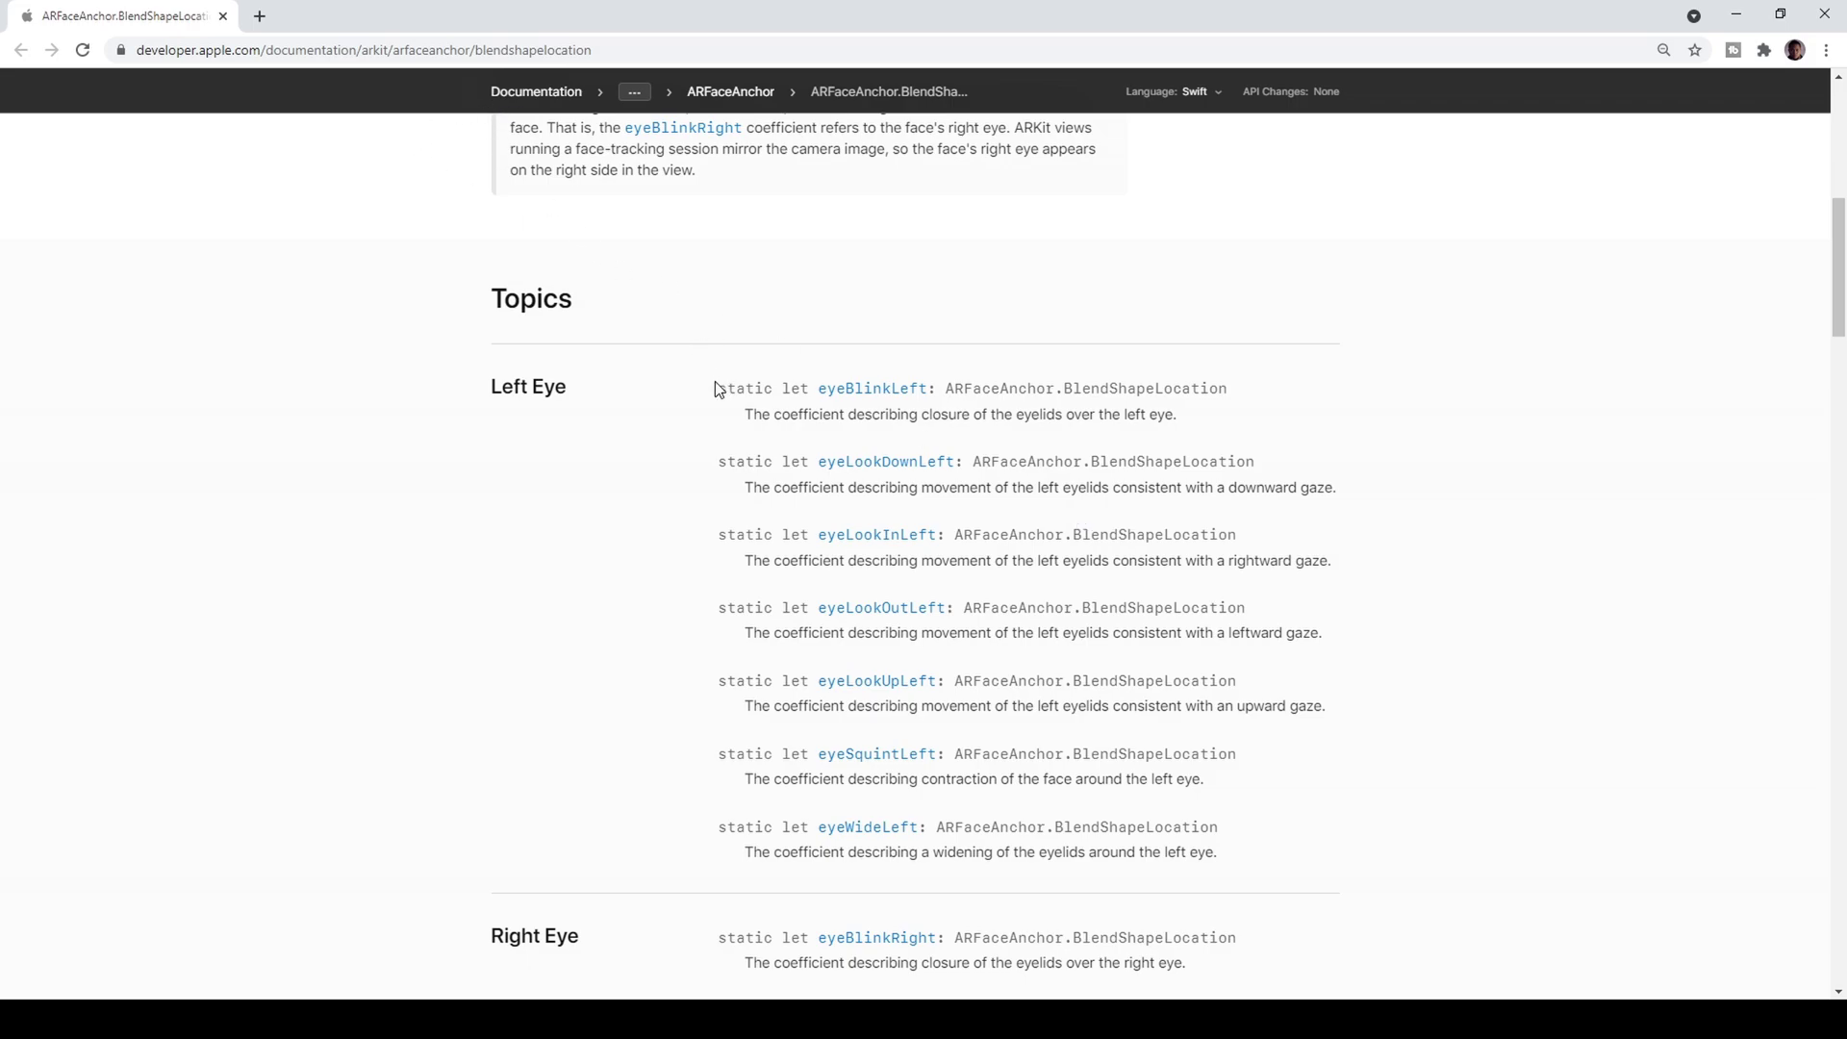
scroll(837, 382, down, 1)
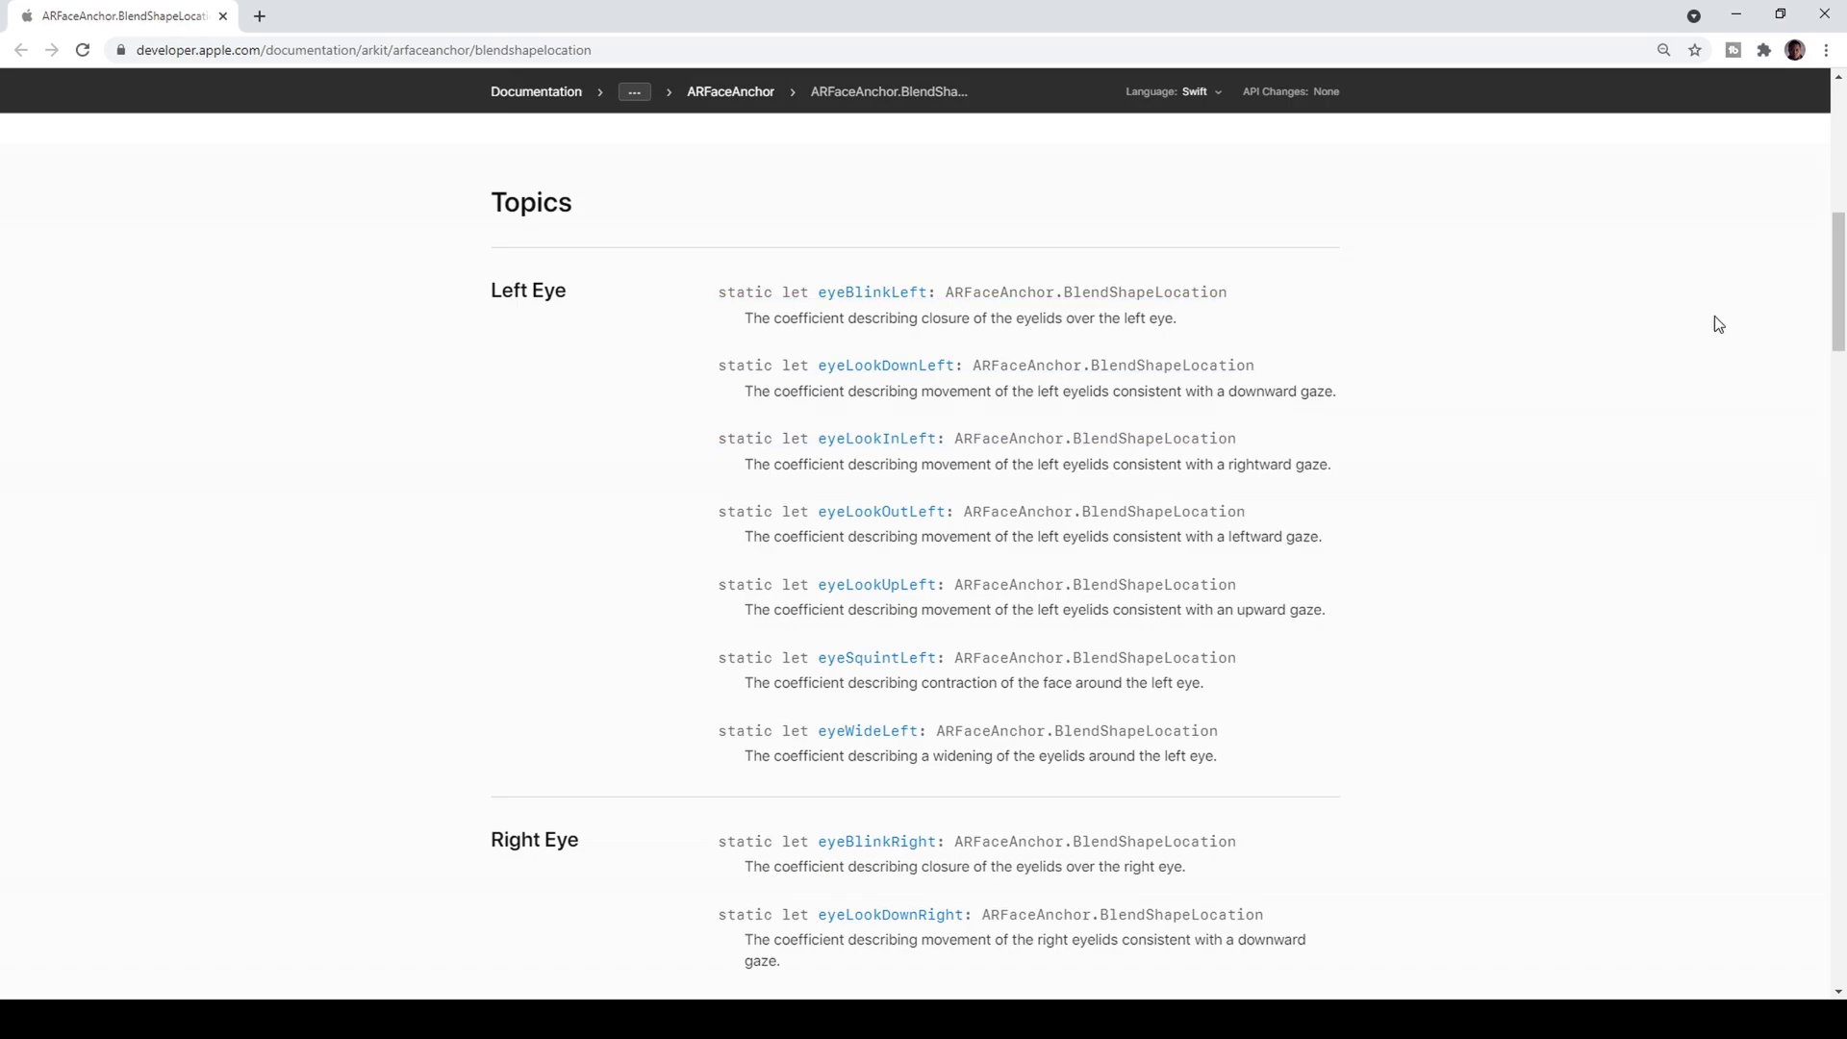
mouse_move(1831, 306)
mouse_down()
mouse_move(1832, 401)
mouse_move(1800, 306)
mouse_up()
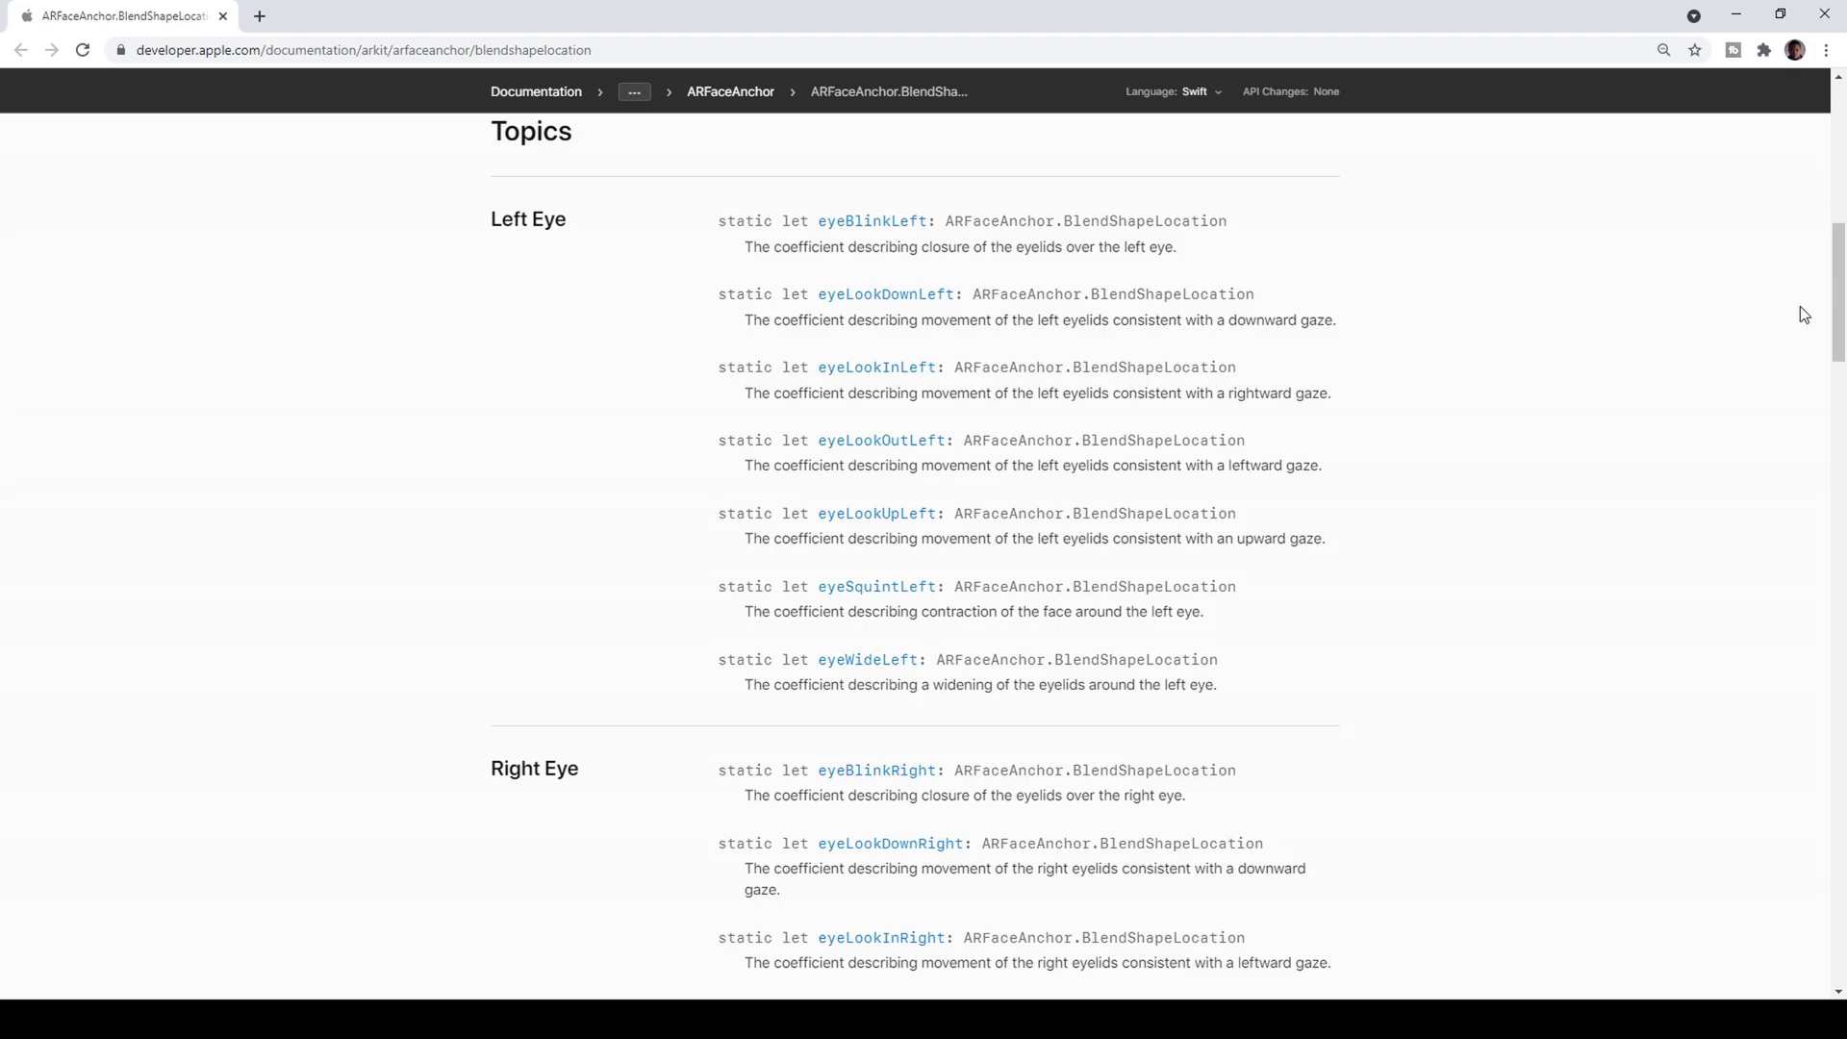
drag(1839, 320, 1797, 255)
- Back in the SK_ArcherGirl mesh editor, open her mouth with the A_Head_MouthO morph
click(310, 1020)
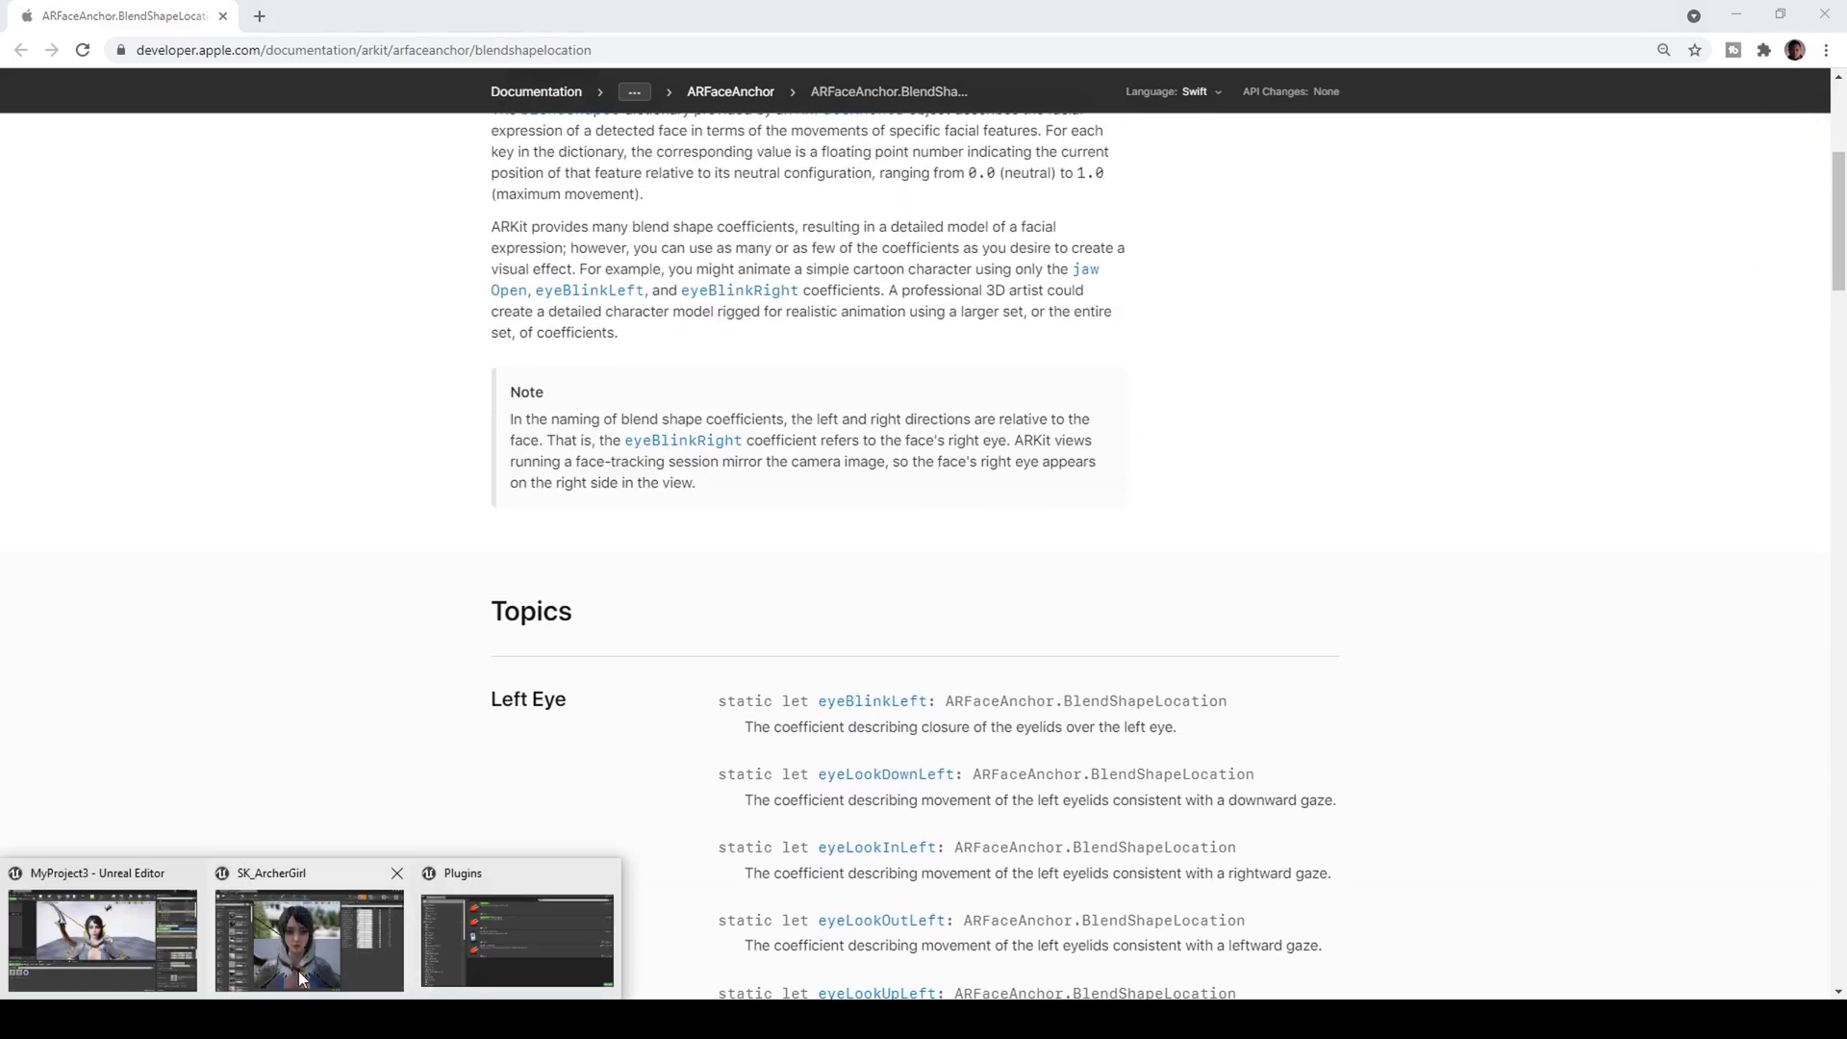
click(271, 973)
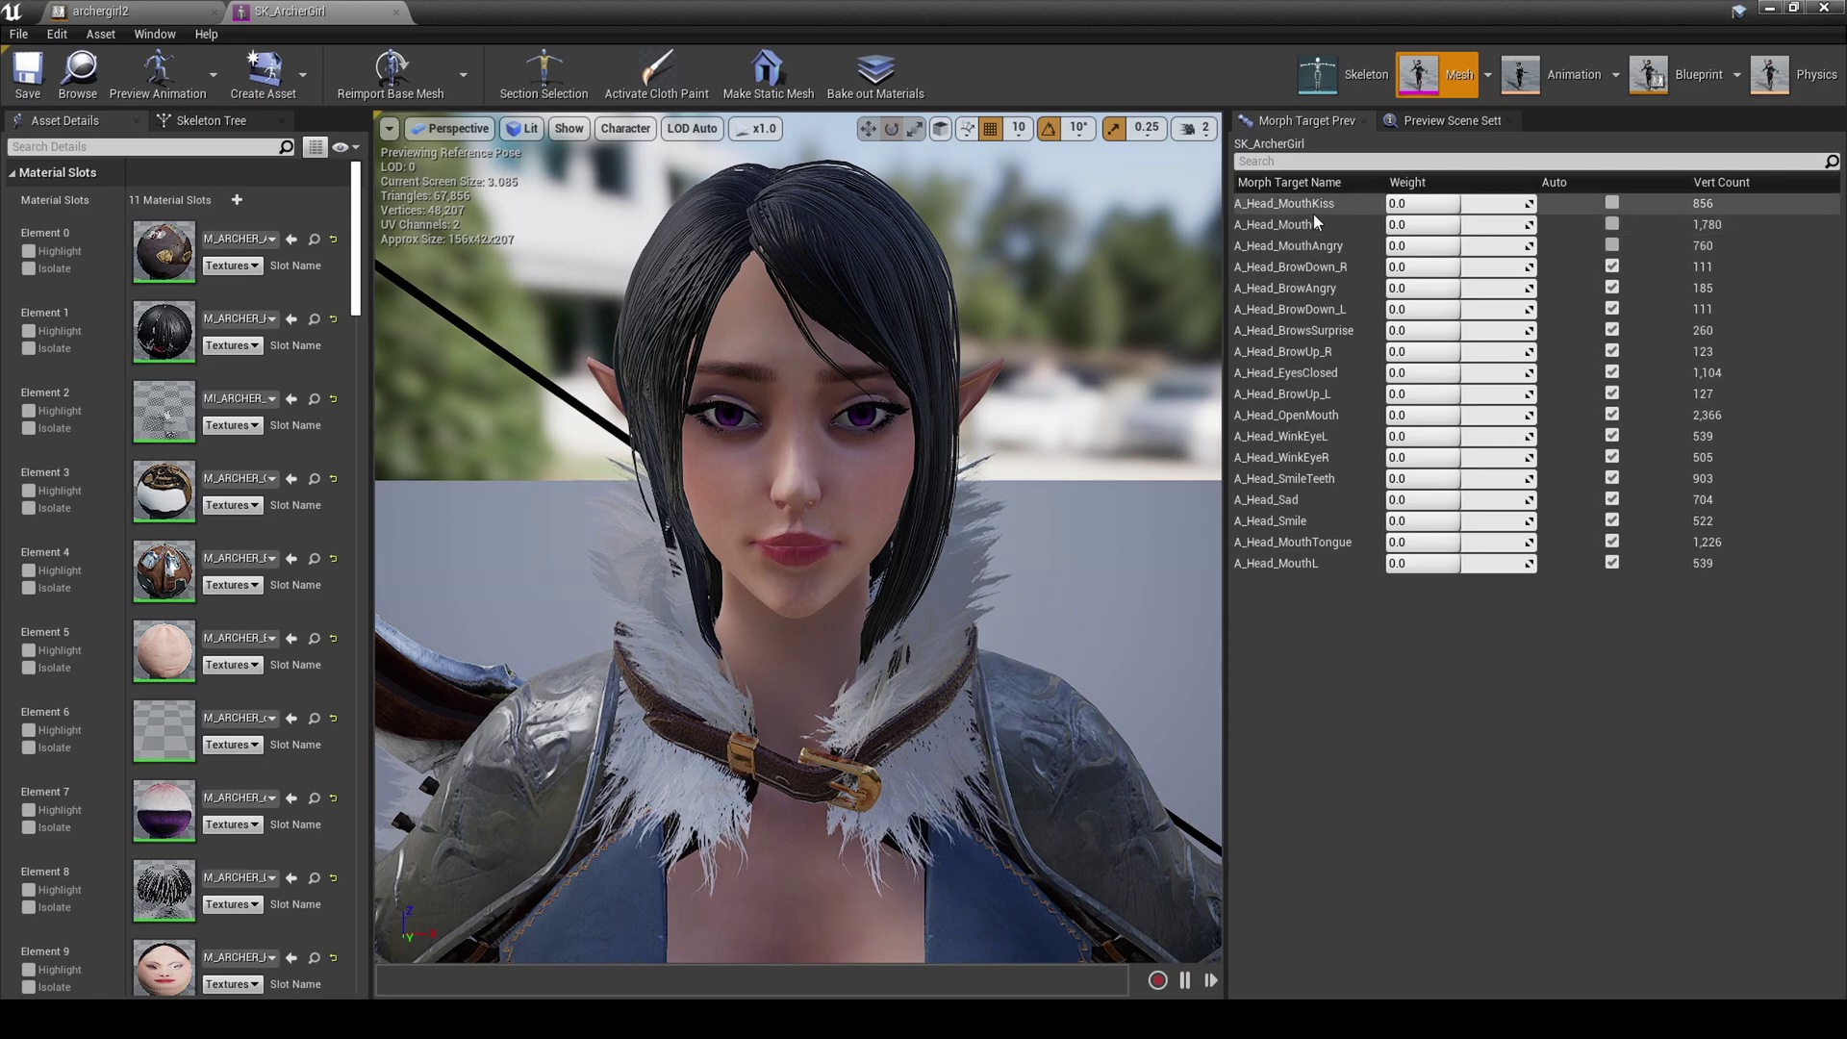
drag(1424, 224, 1500, 224)
click(1429, 226)
- In the ARKit docs, open the mouthFunnel coefficient from Mouth and Jaw and review its figures
key(alt+Tab)
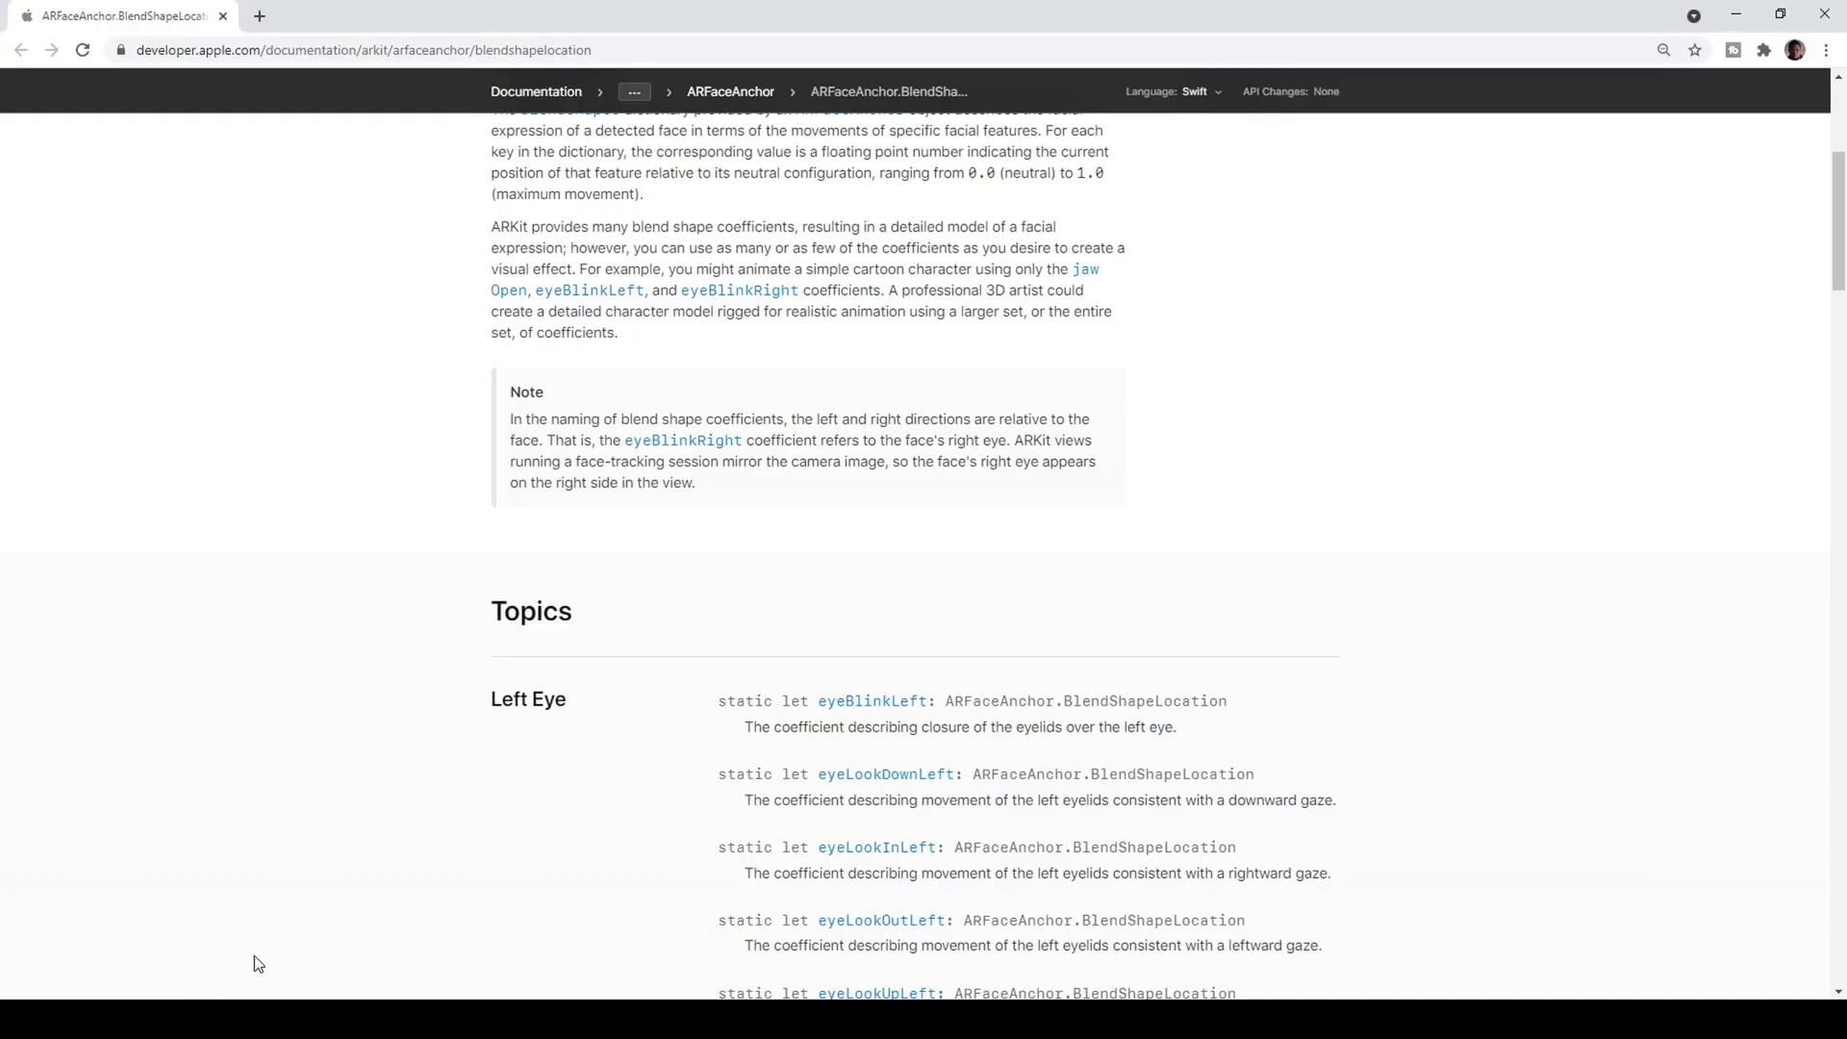
scroll(1001, 548, down, 15)
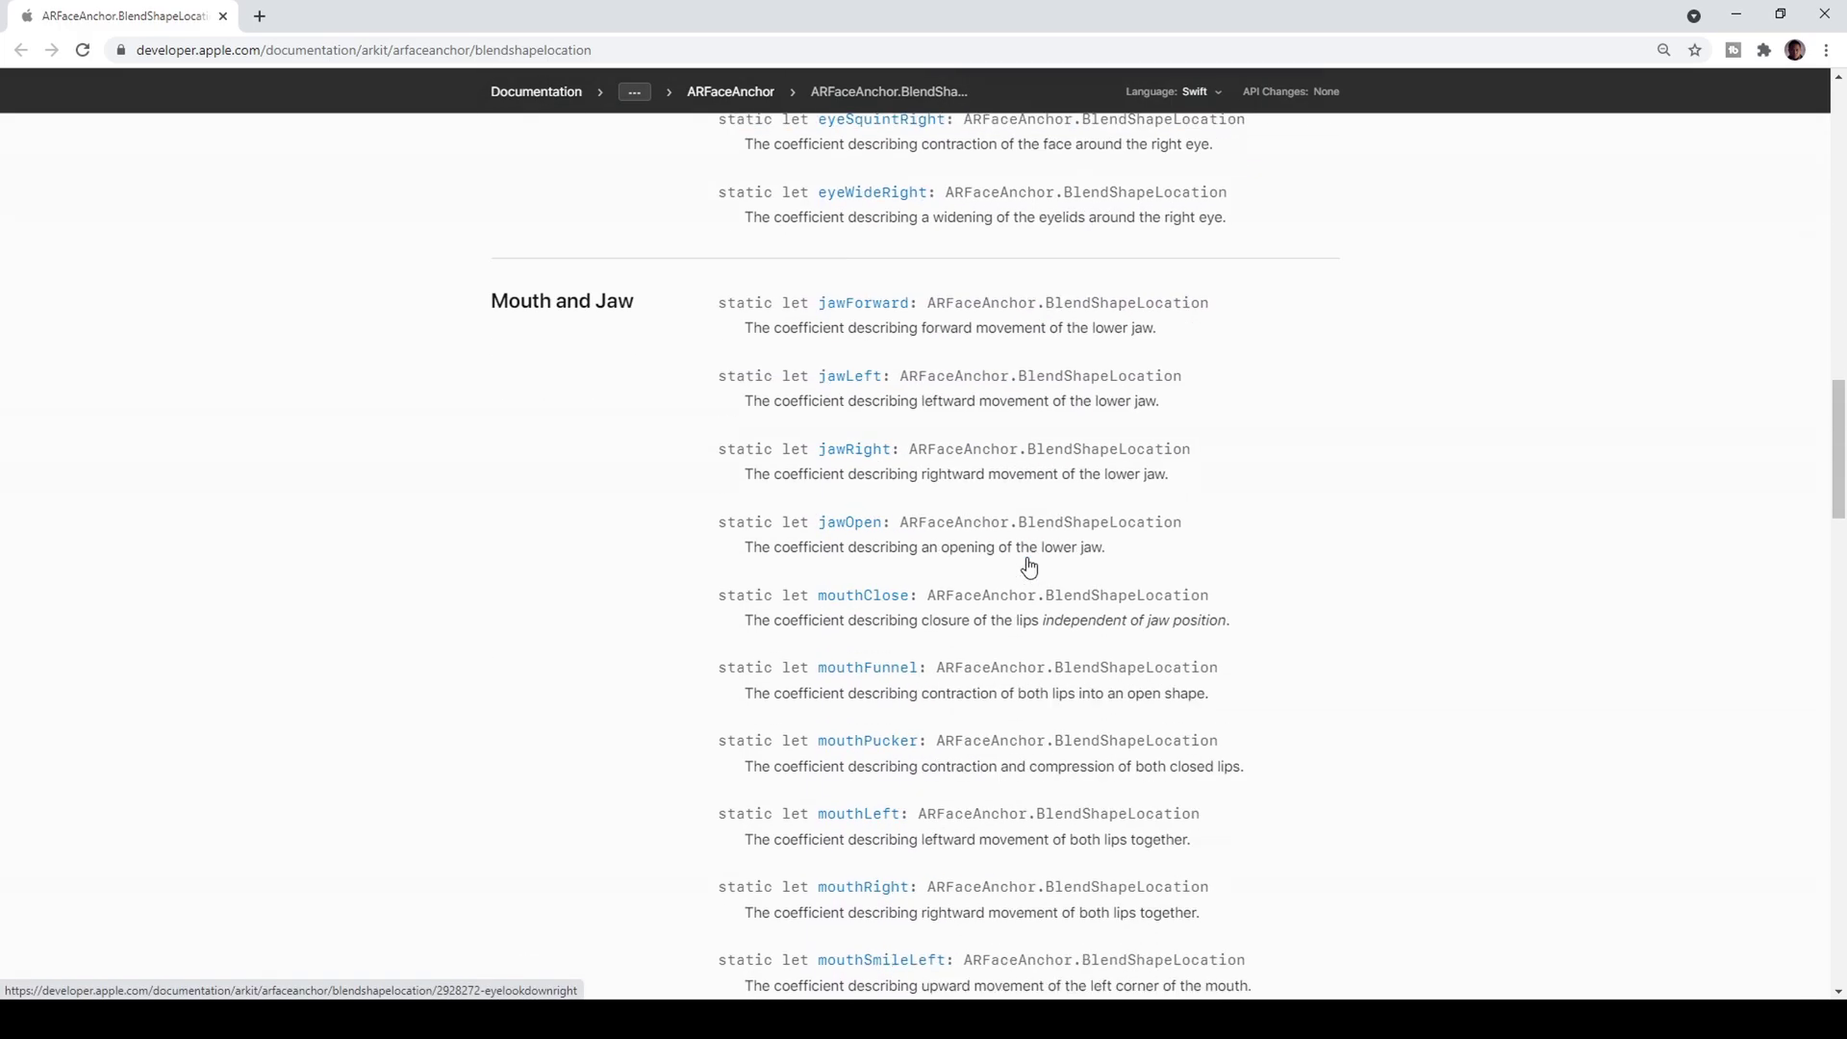
scroll(939, 502, down, 1)
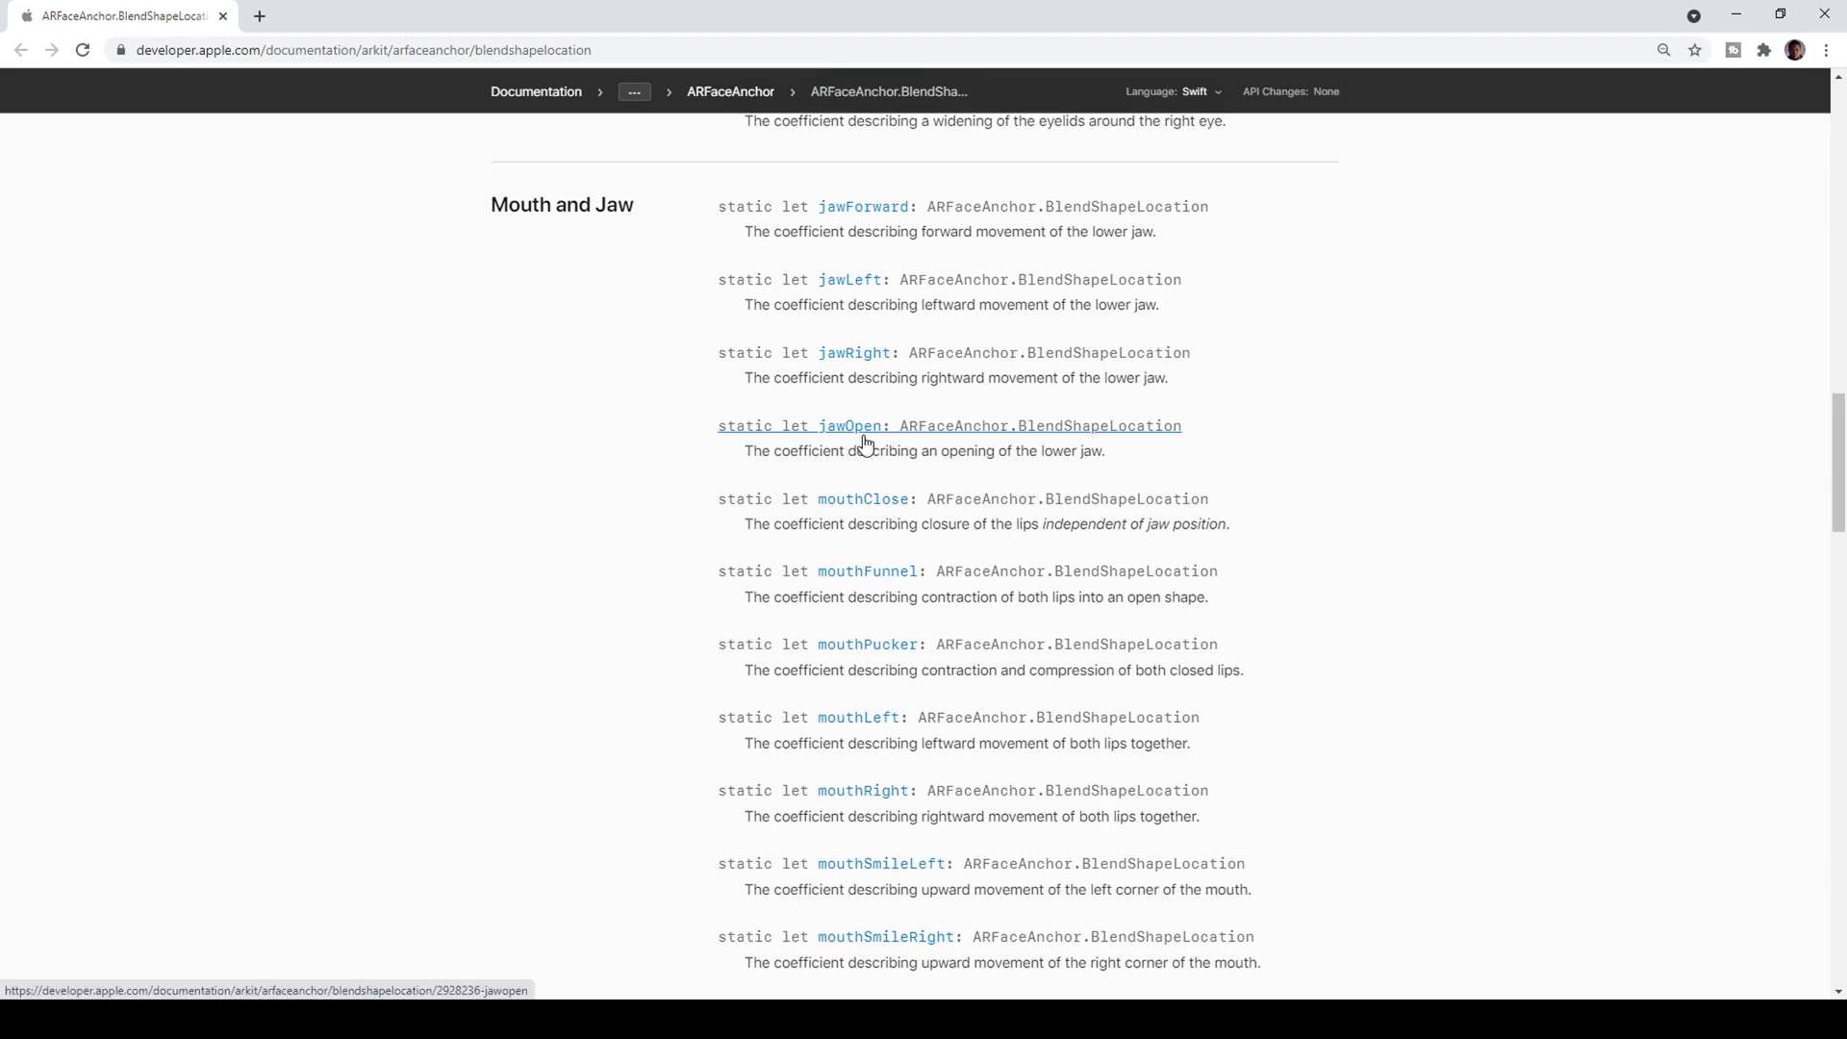
click(886, 583)
scroll(914, 578, down, 3)
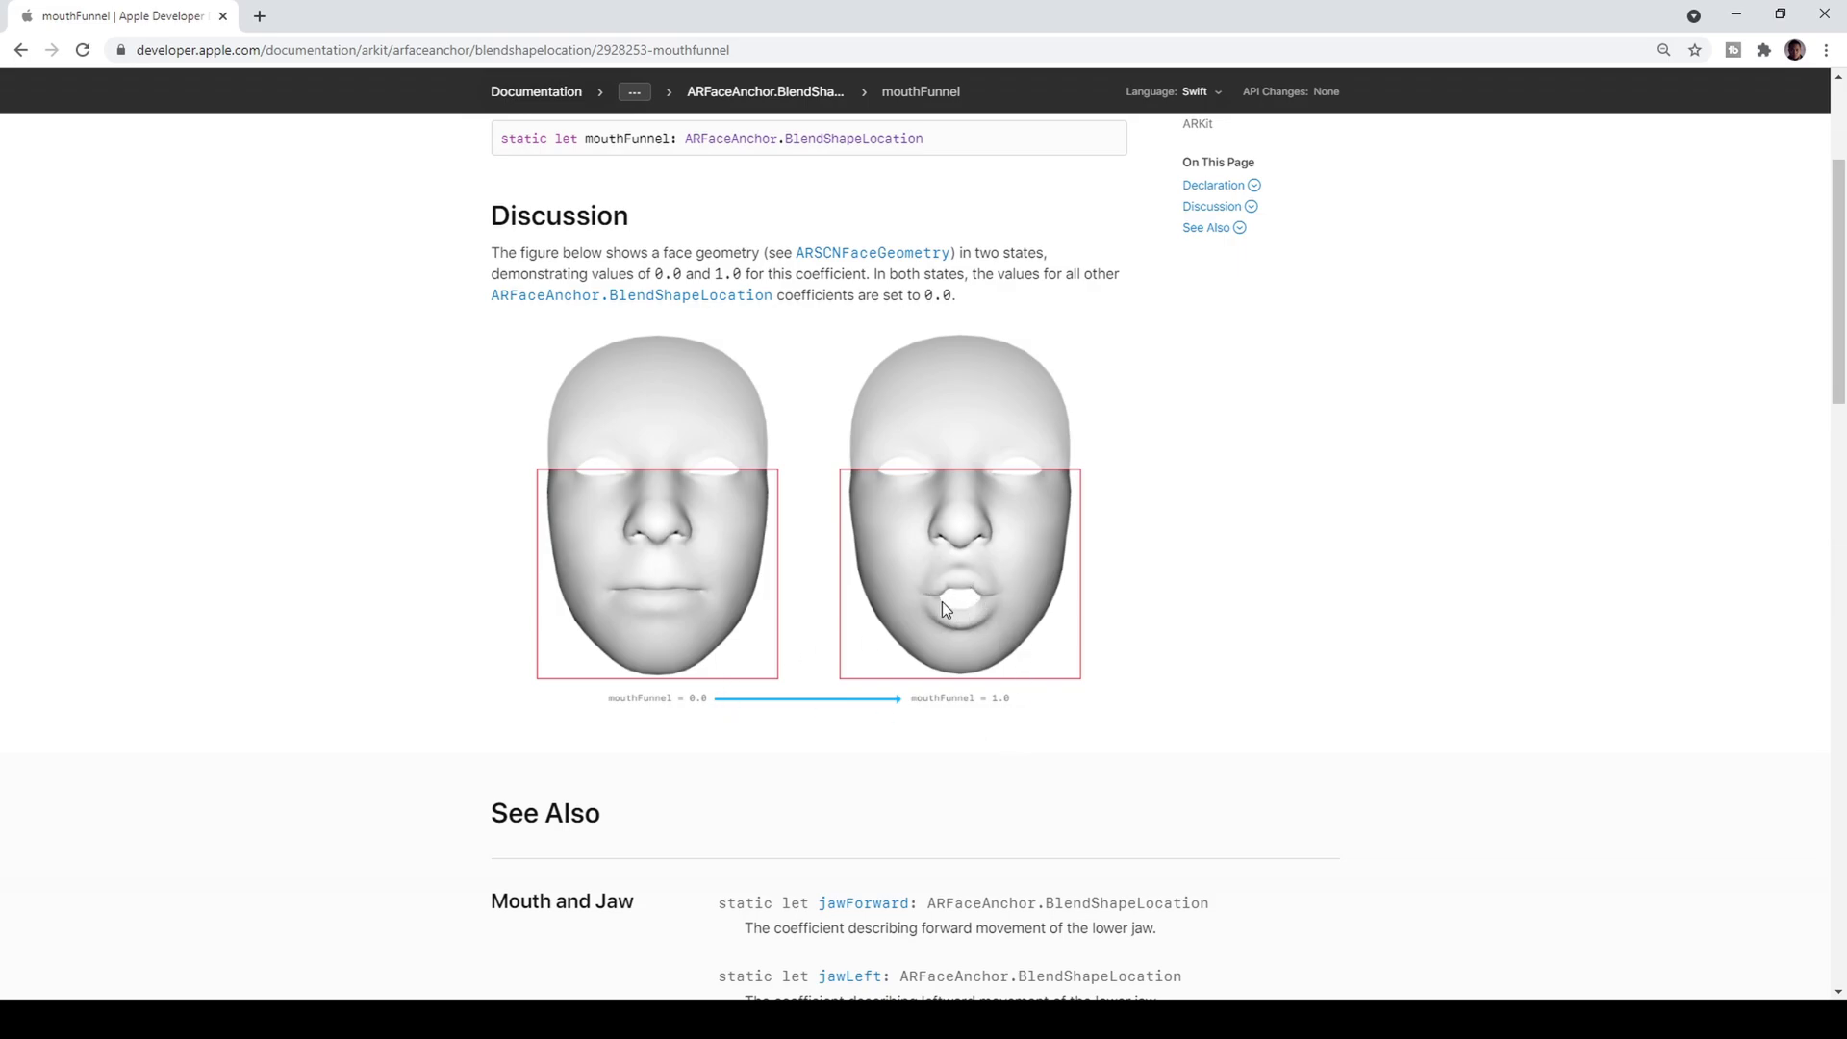
scroll(960, 614, up, 3)
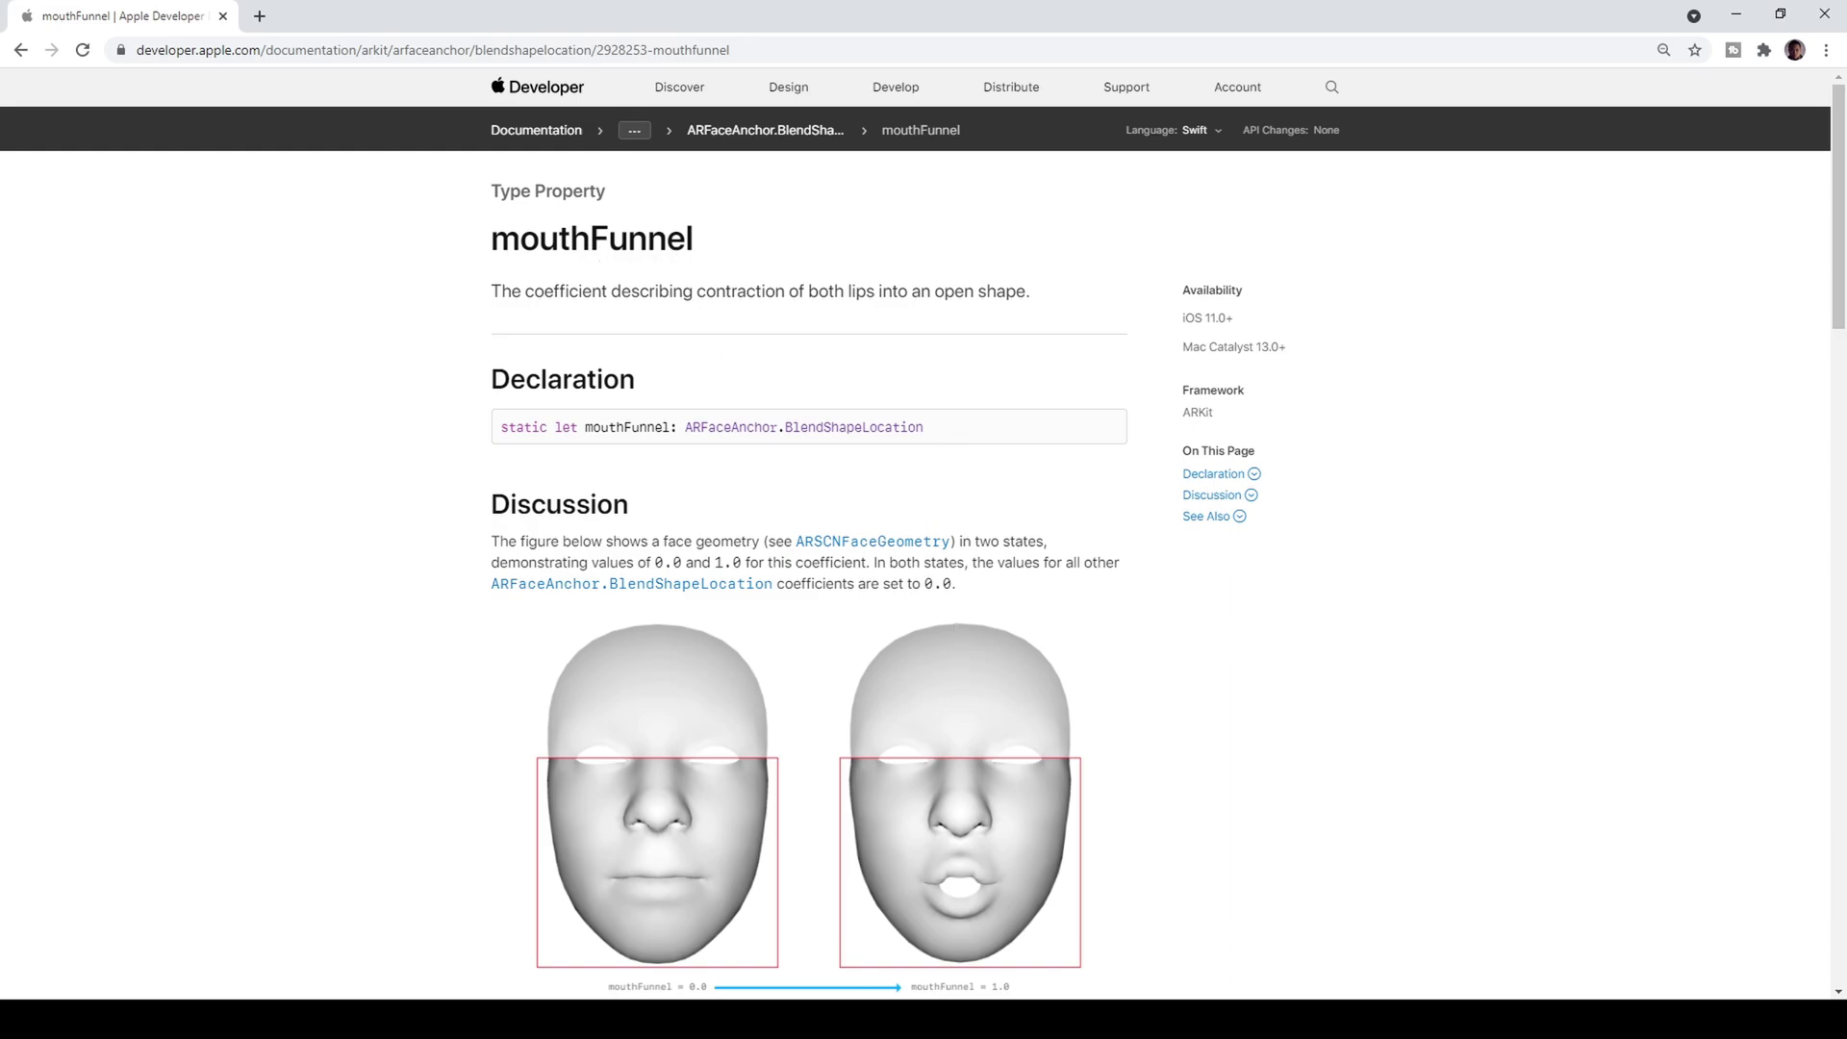
- Create a Blueprint class parented to LiveLinkRemapAsset, name it assetdoux, and open it
click(254, 932)
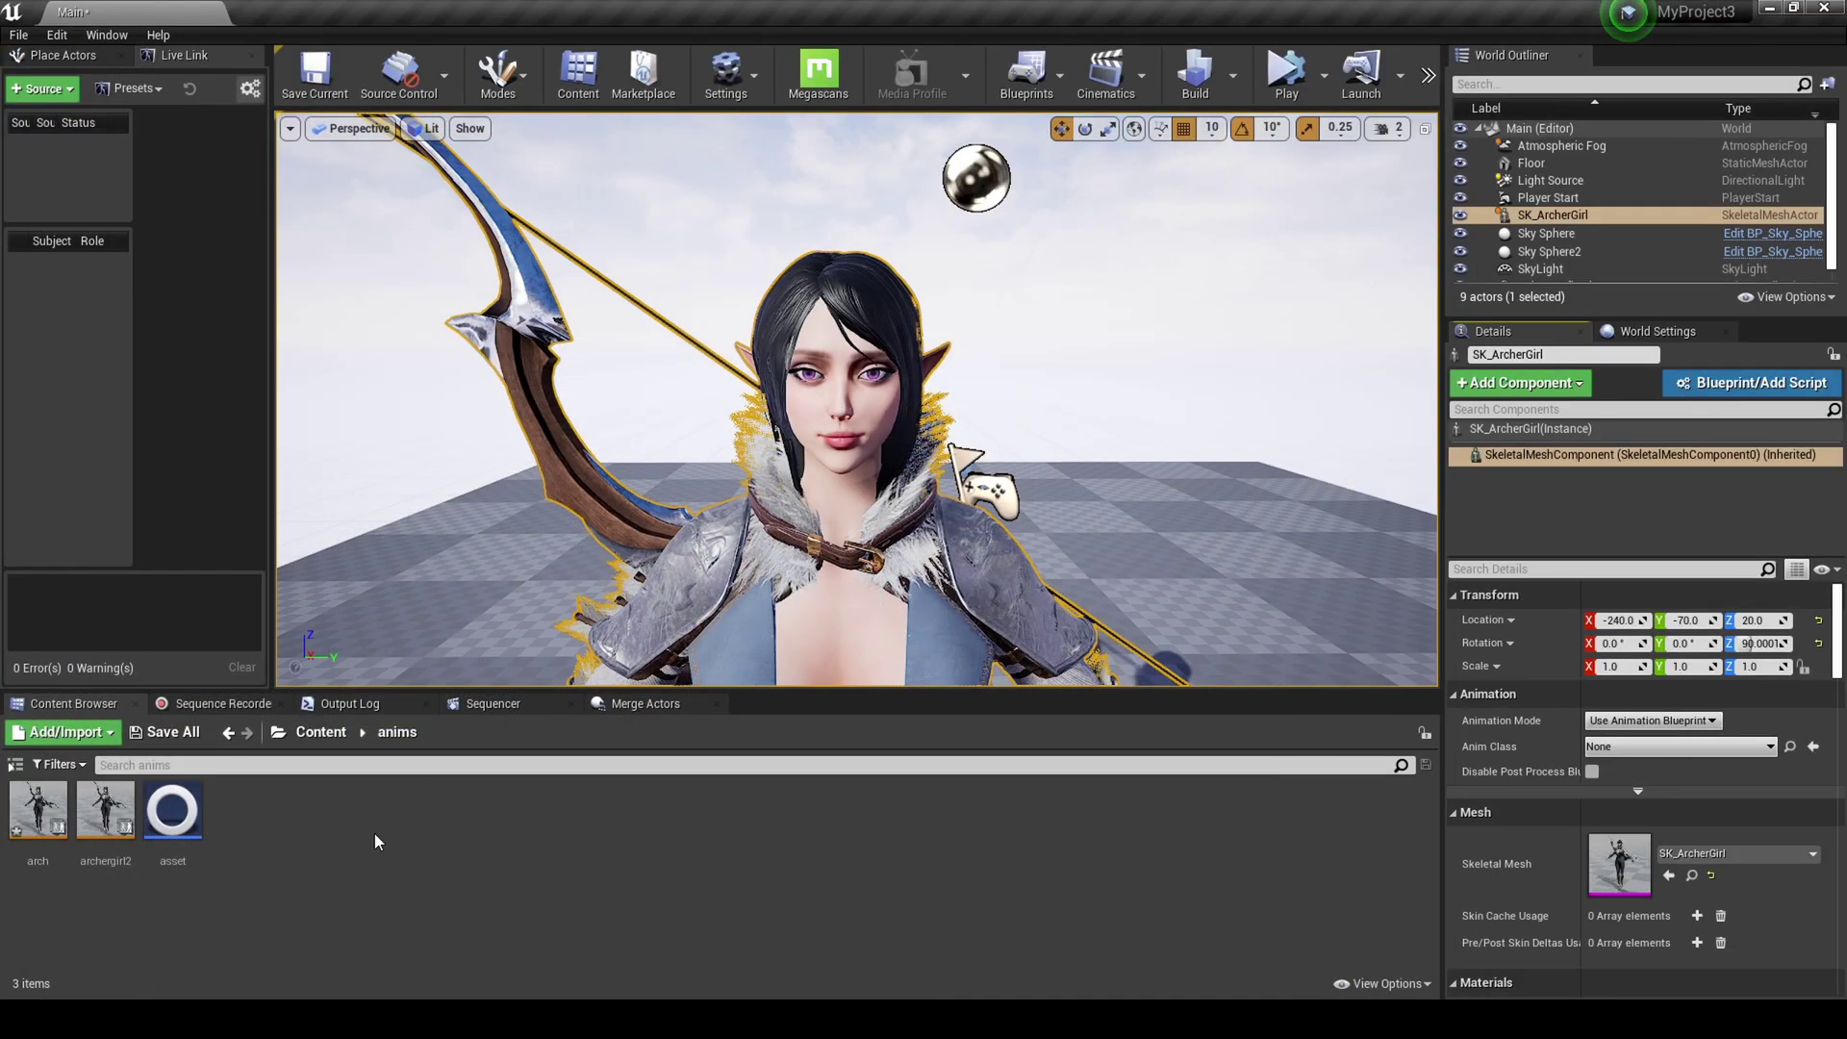
right_click(372, 847)
click(442, 325)
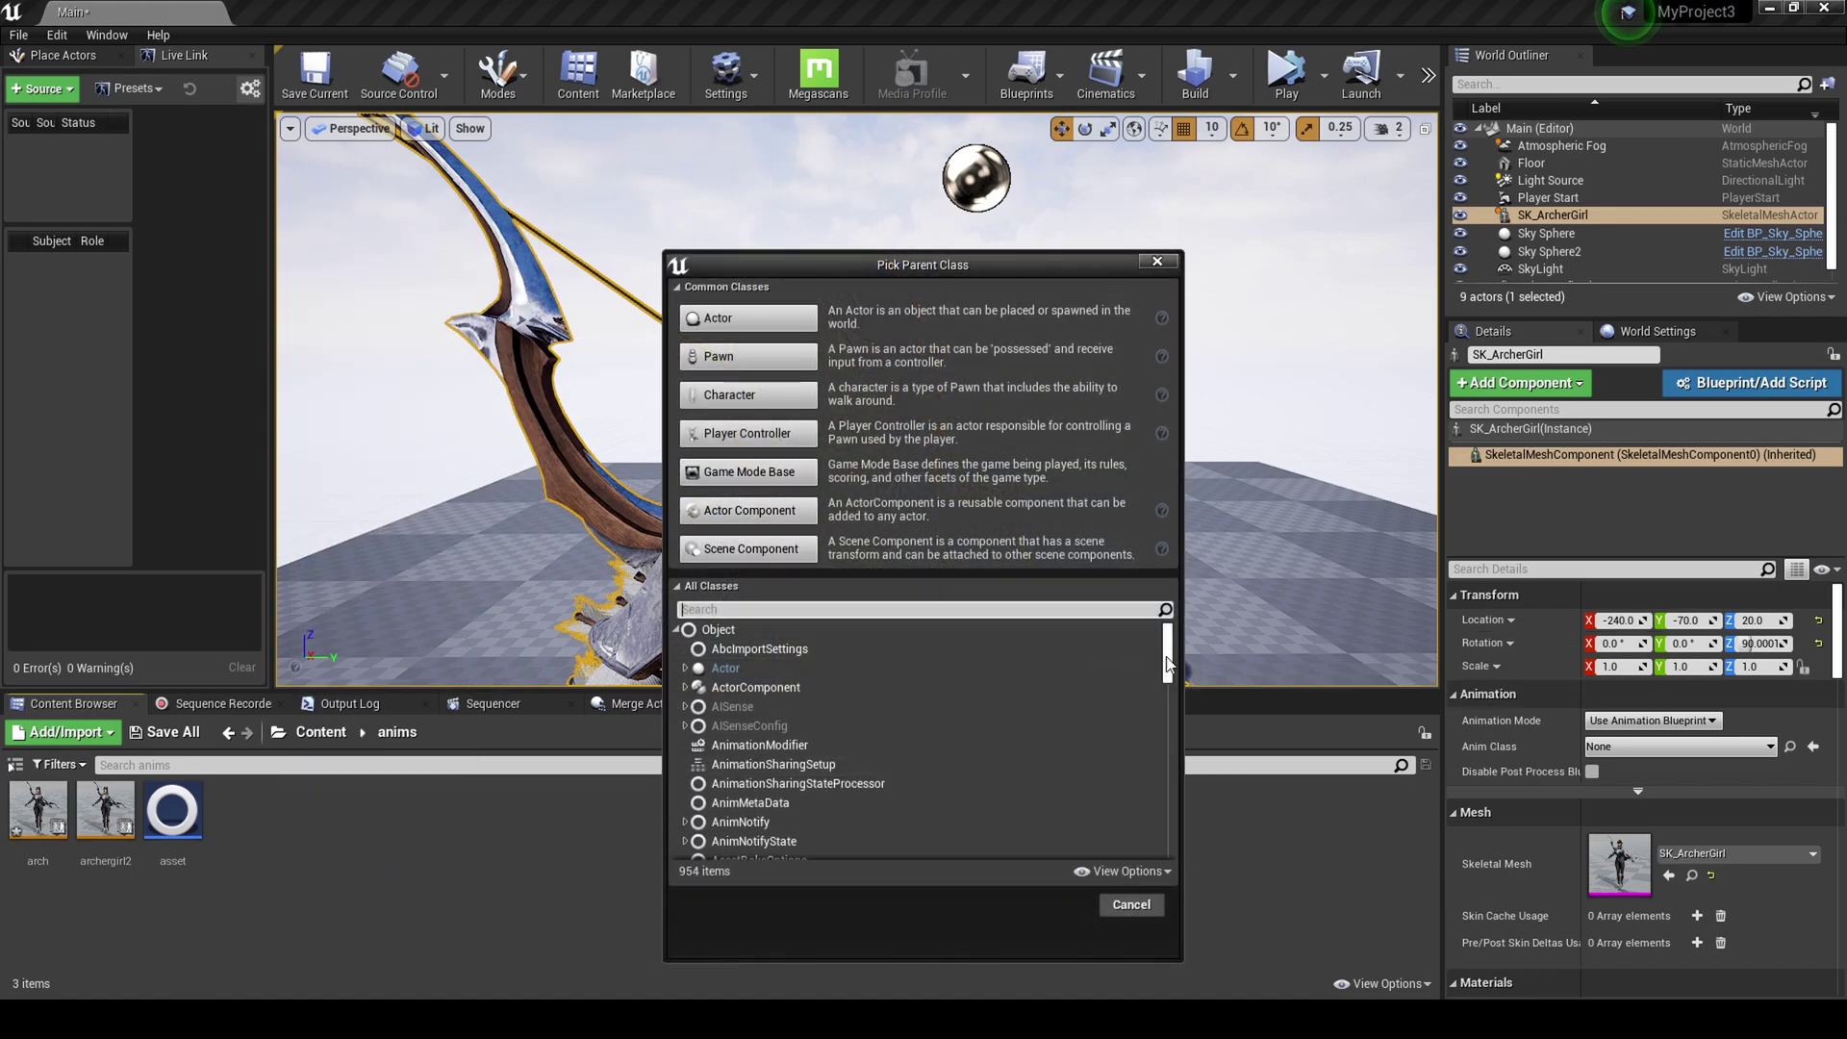
text(remap)
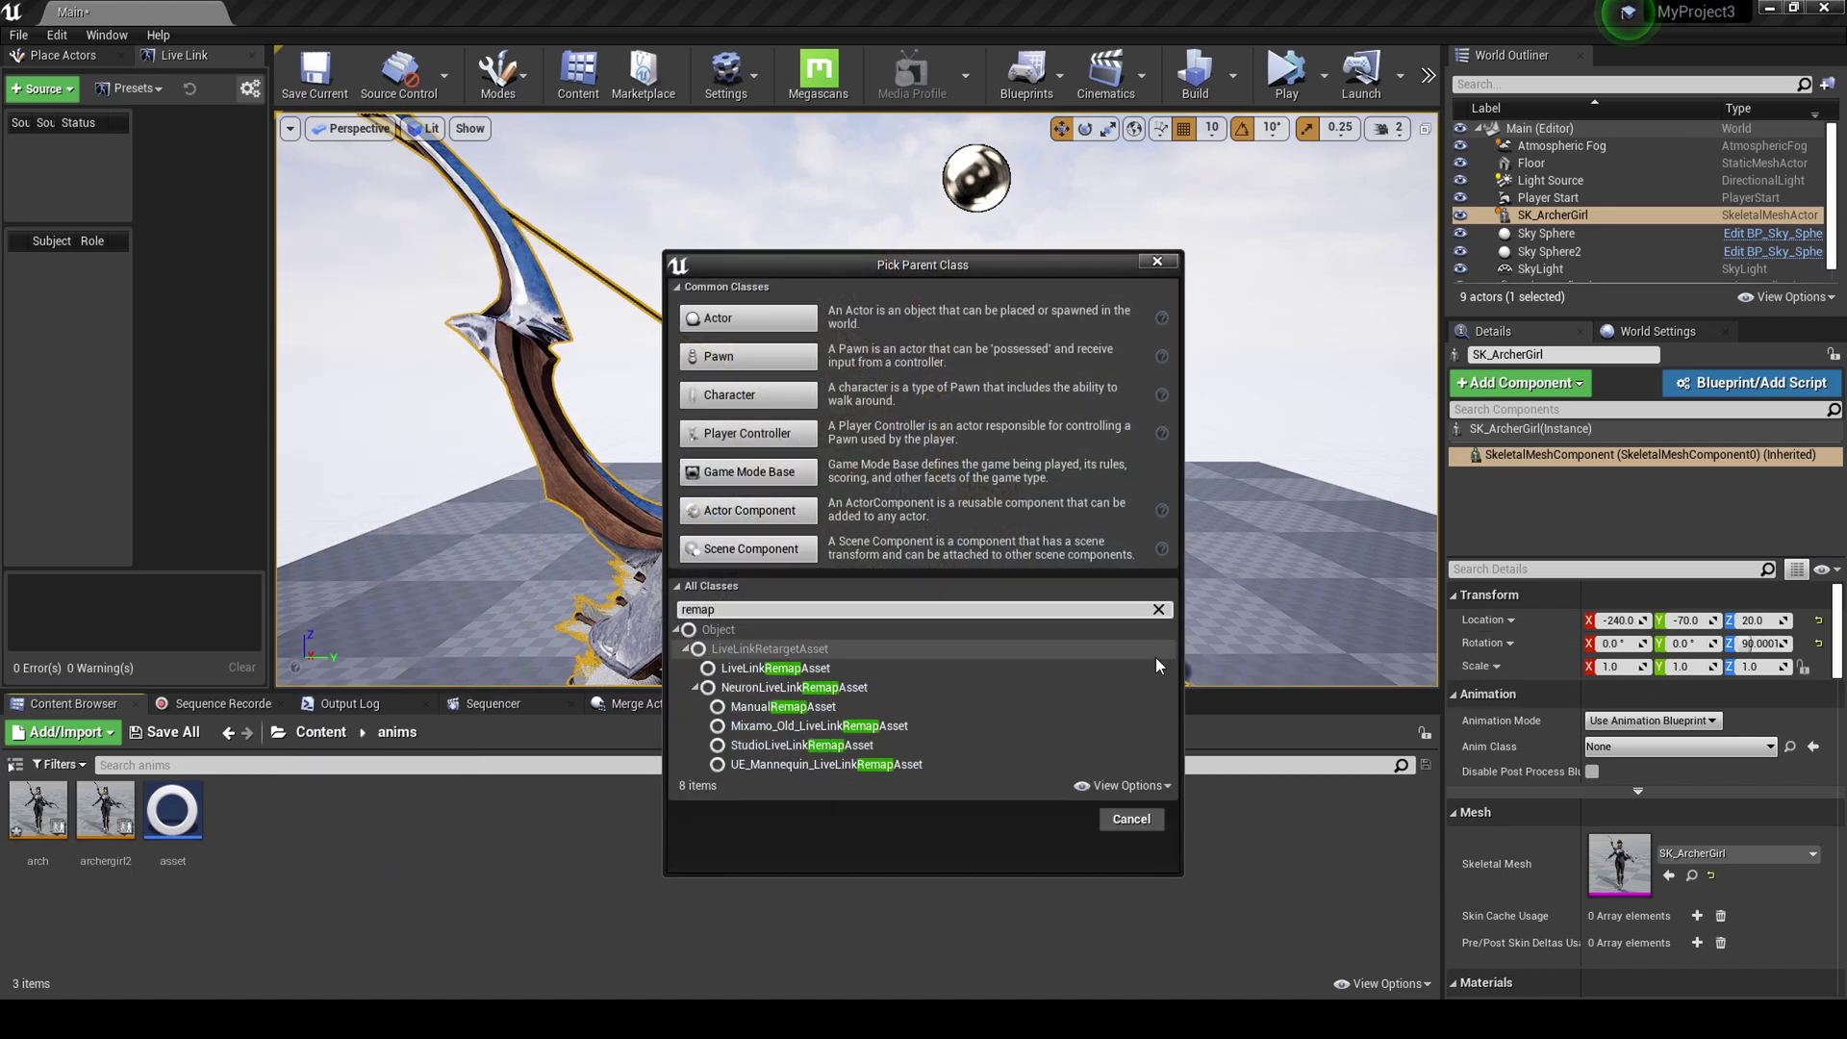
click(824, 669)
click(1053, 819)
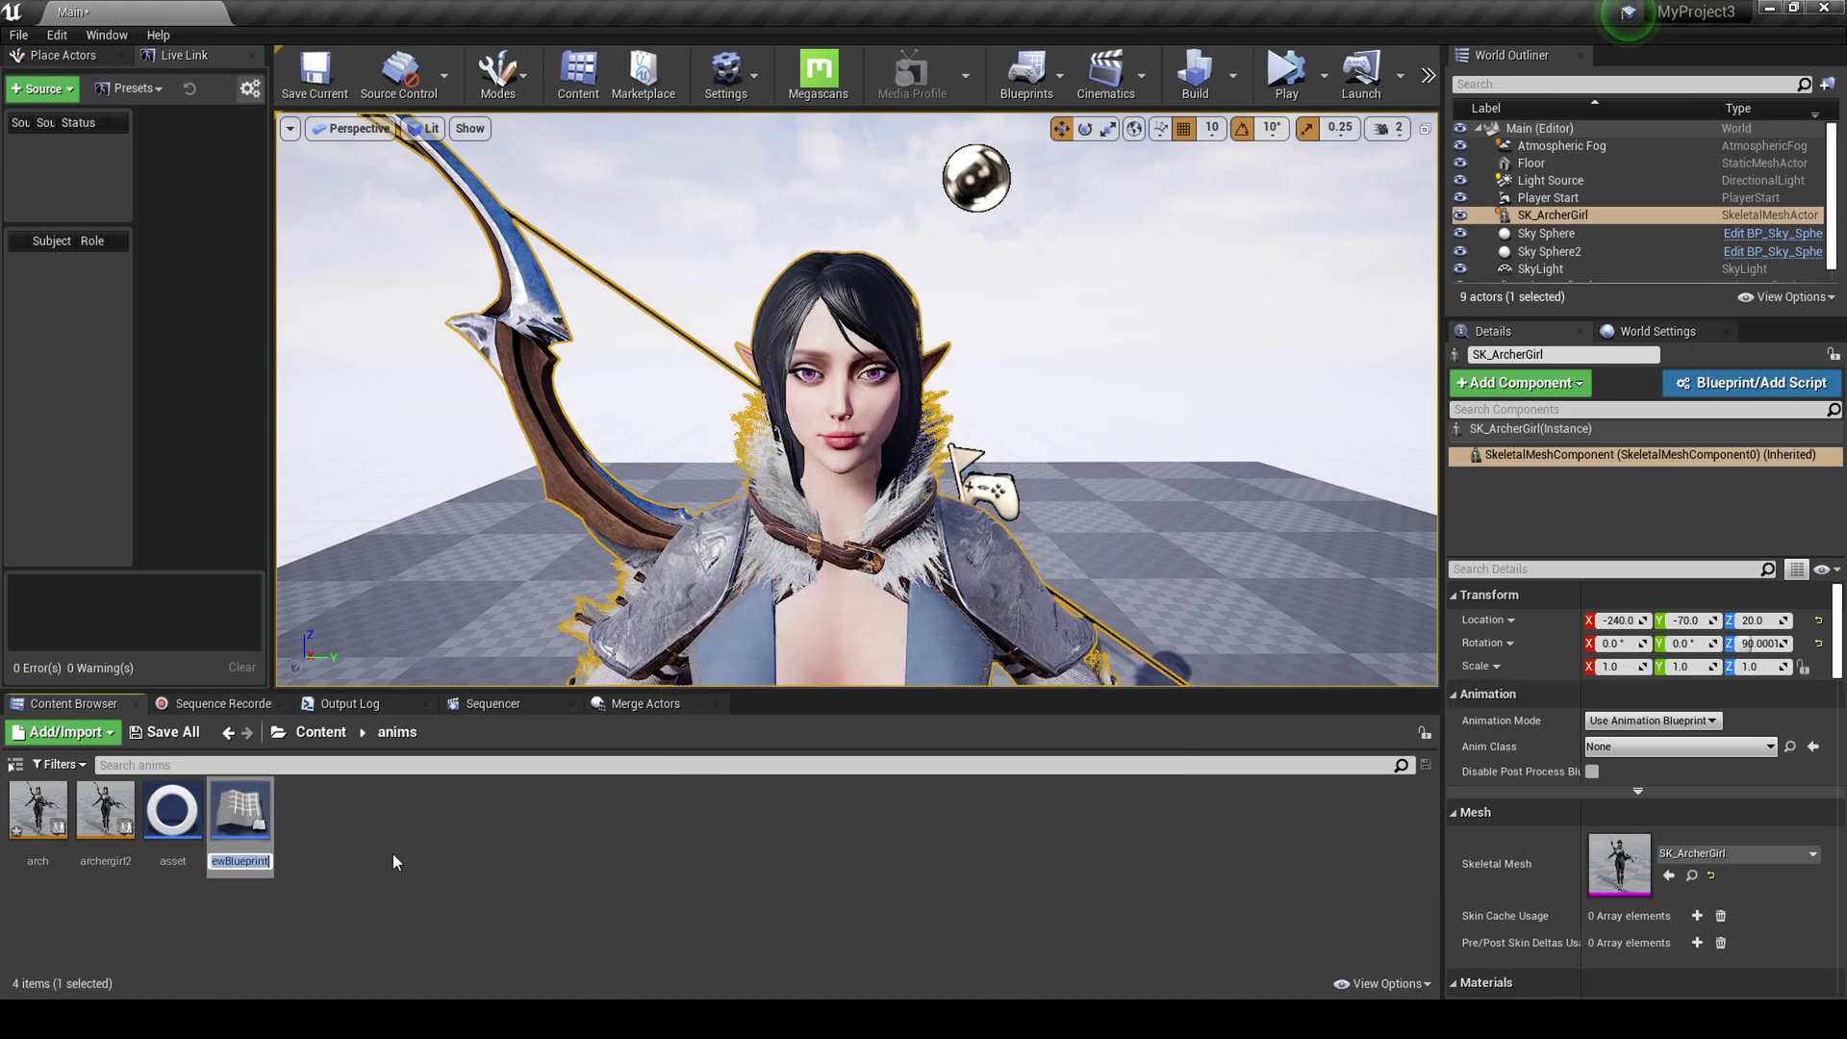
text(asset)
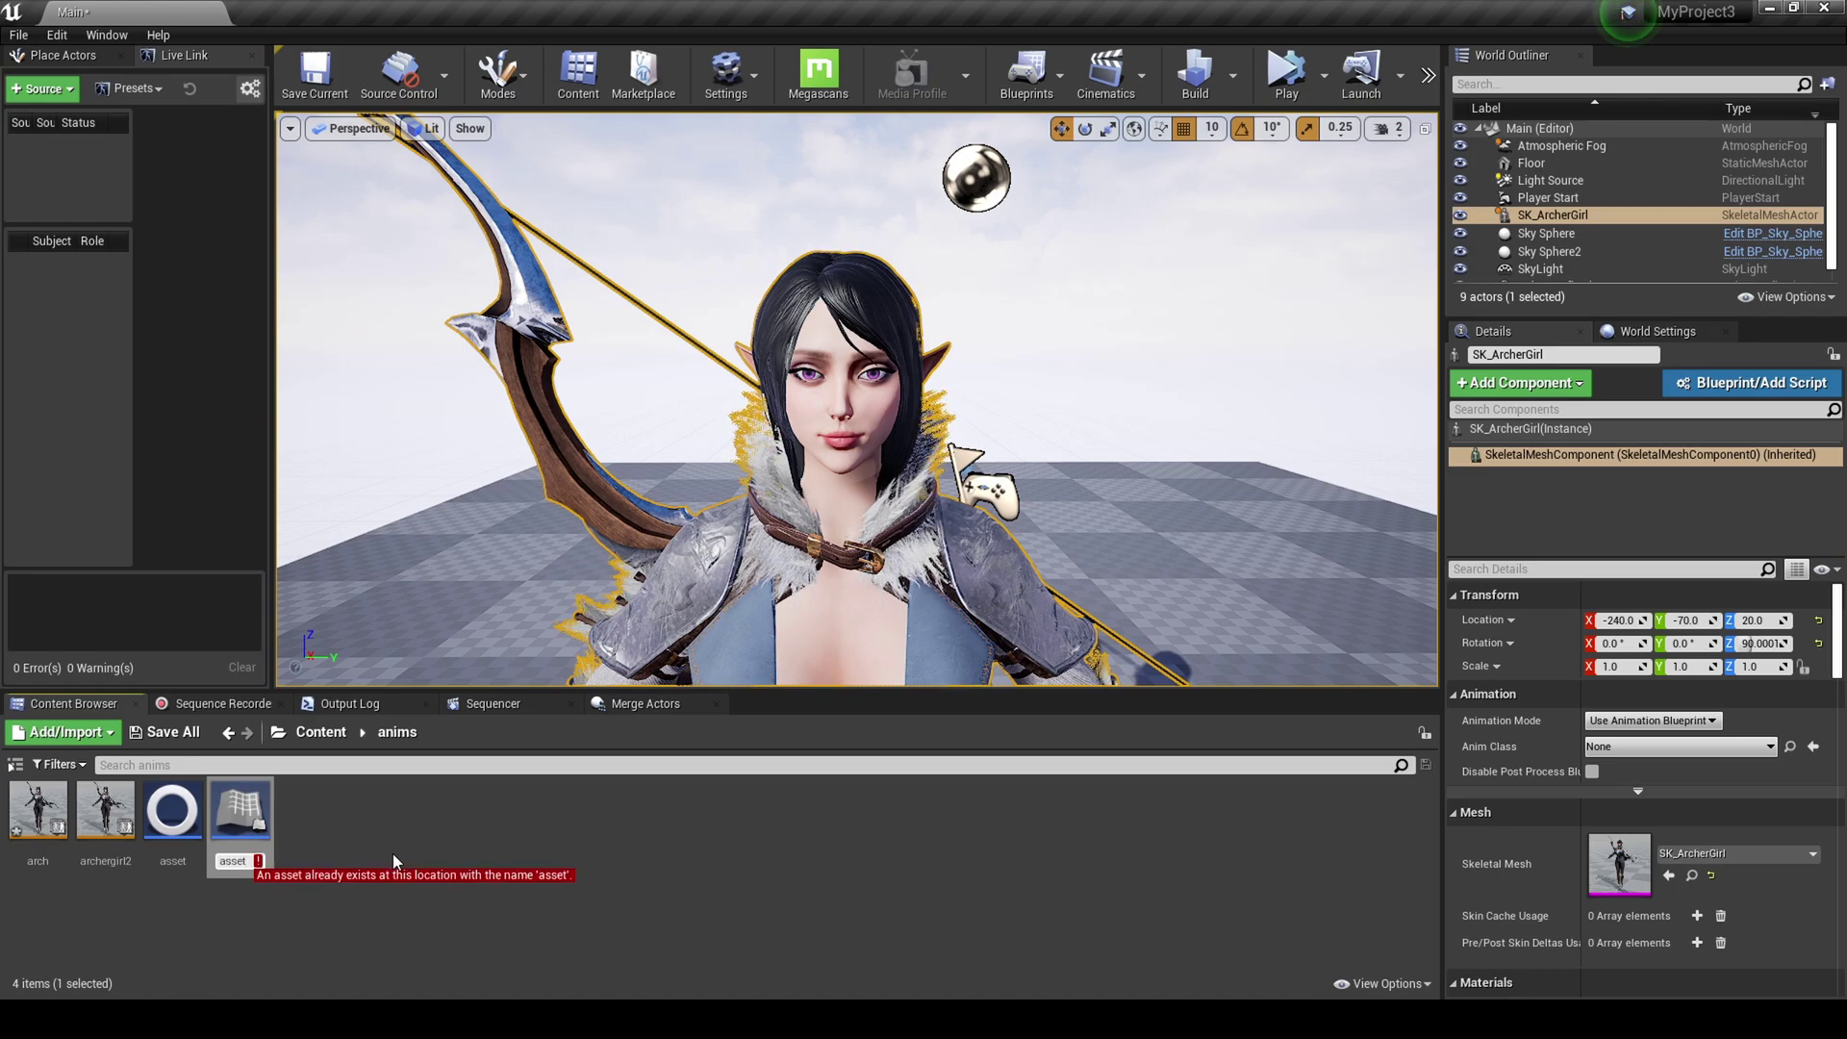
text(doux)
key(Return)
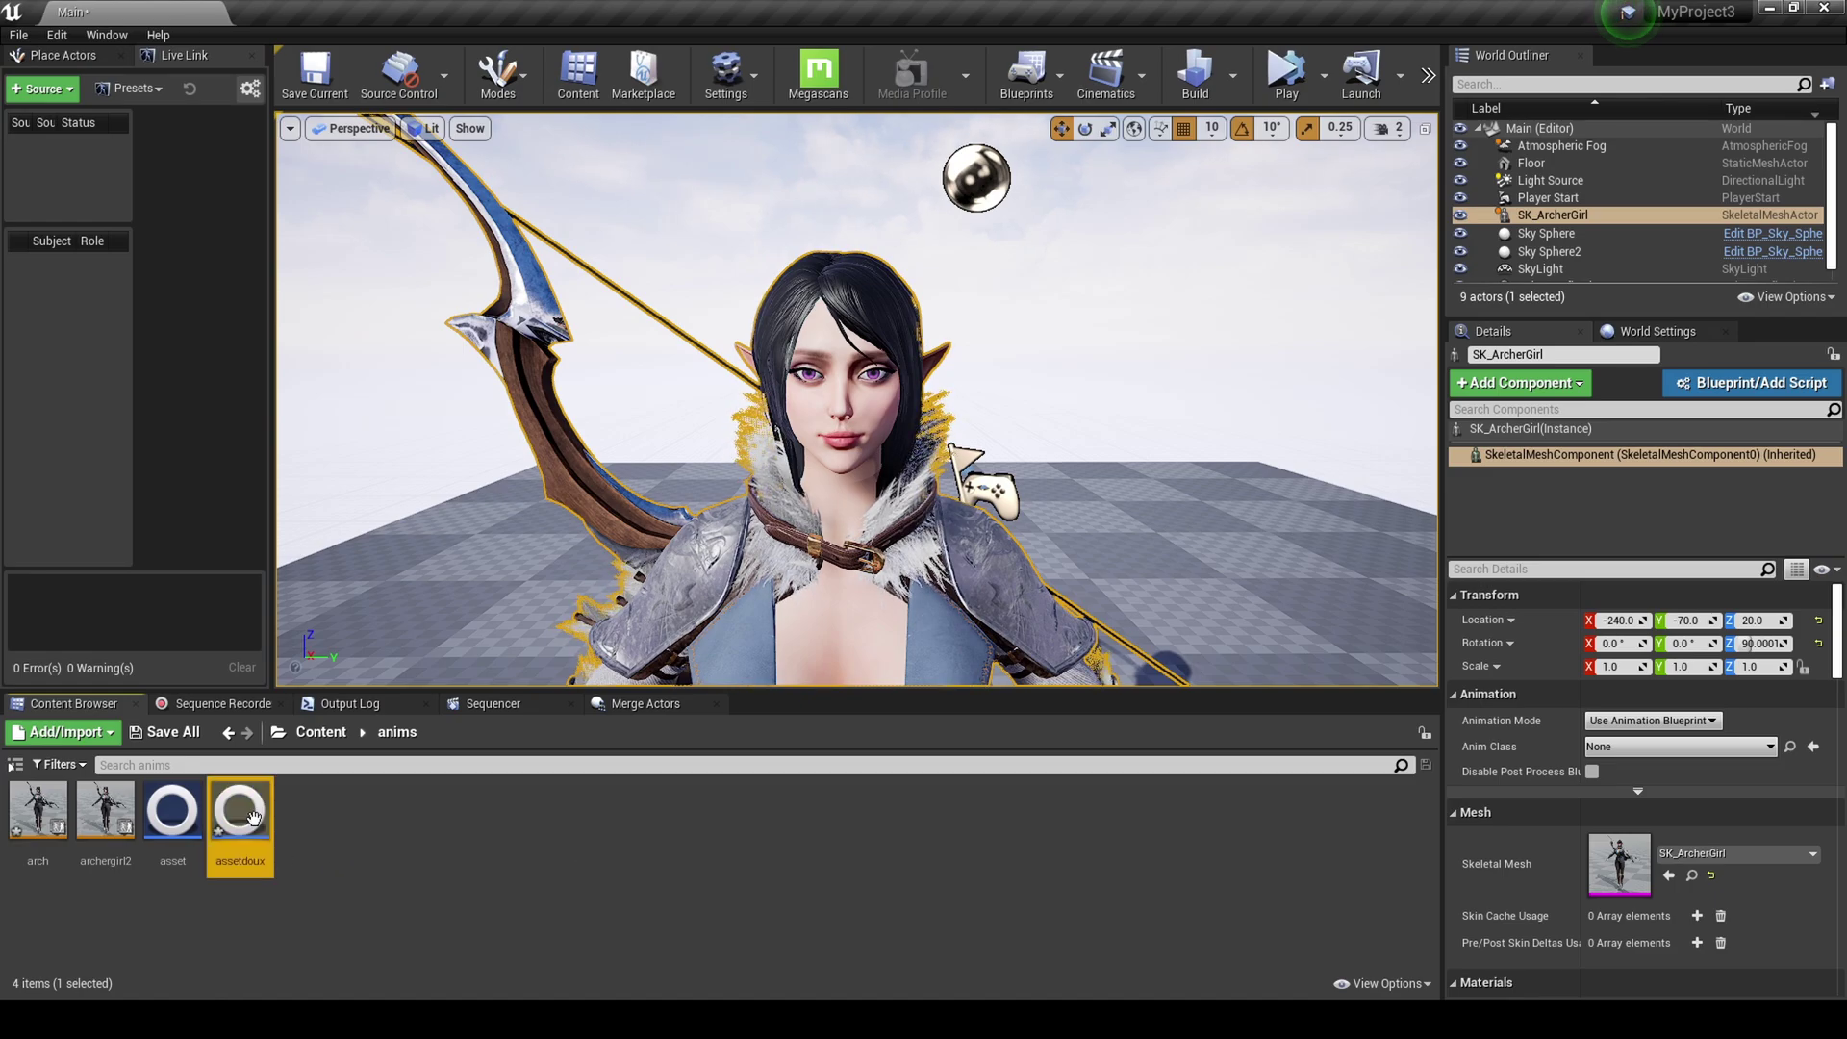
double_click(241, 813)
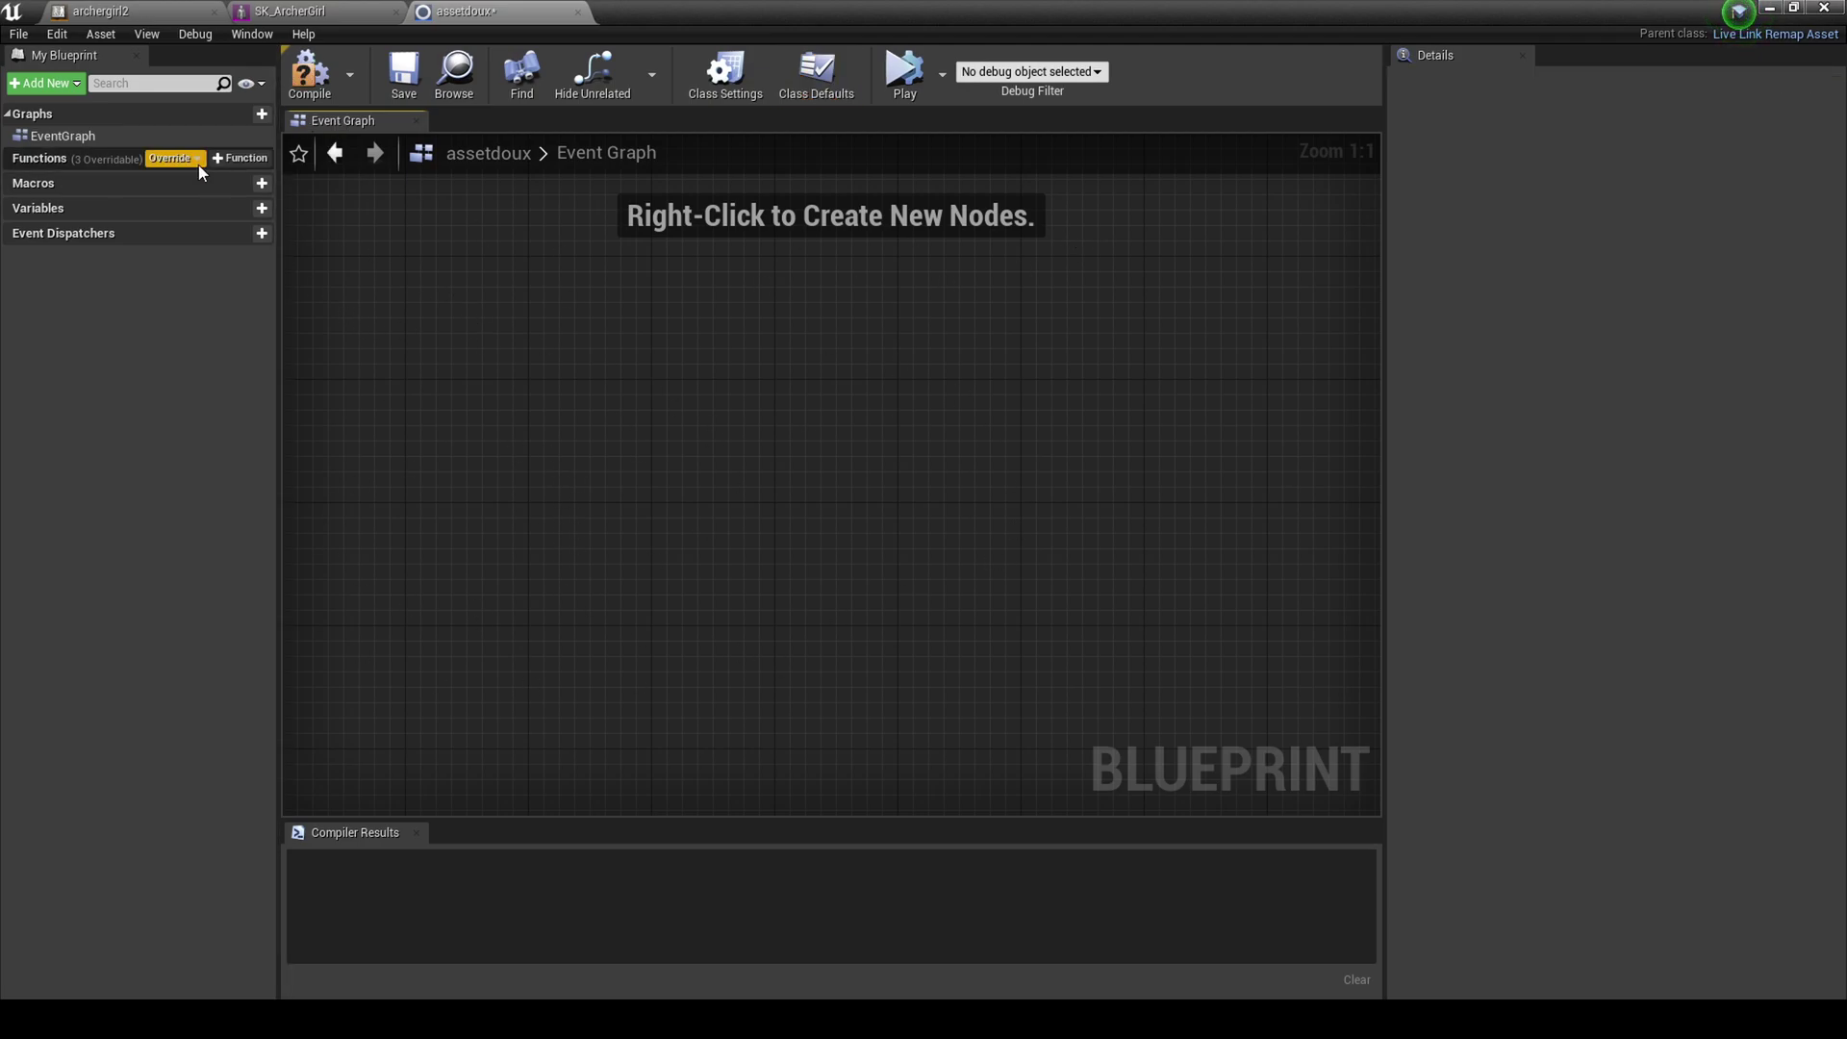
- Override Get Remapped Curve Name and connect its execution output to a new Switch on Name node
click(198, 165)
click(223, 204)
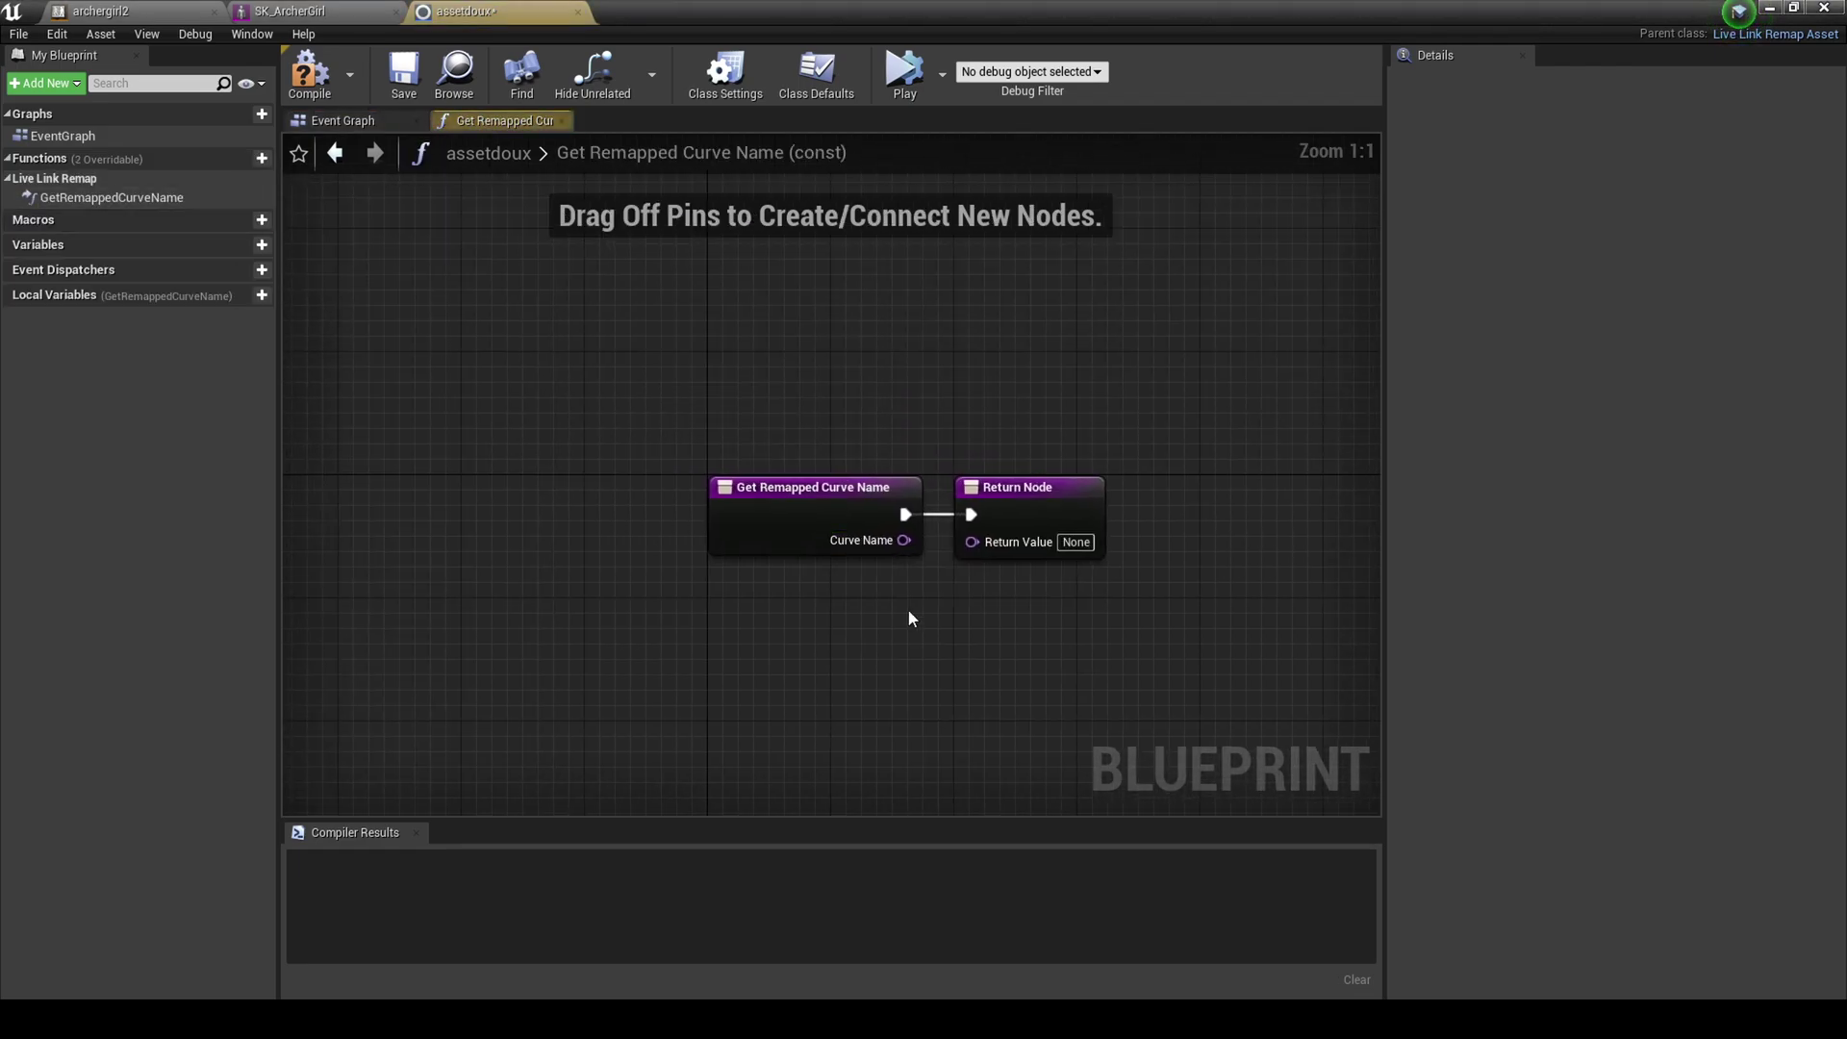
right_drag(915, 630, 693, 619)
drag(770, 471, 968, 471)
drag(596, 482, 576, 464)
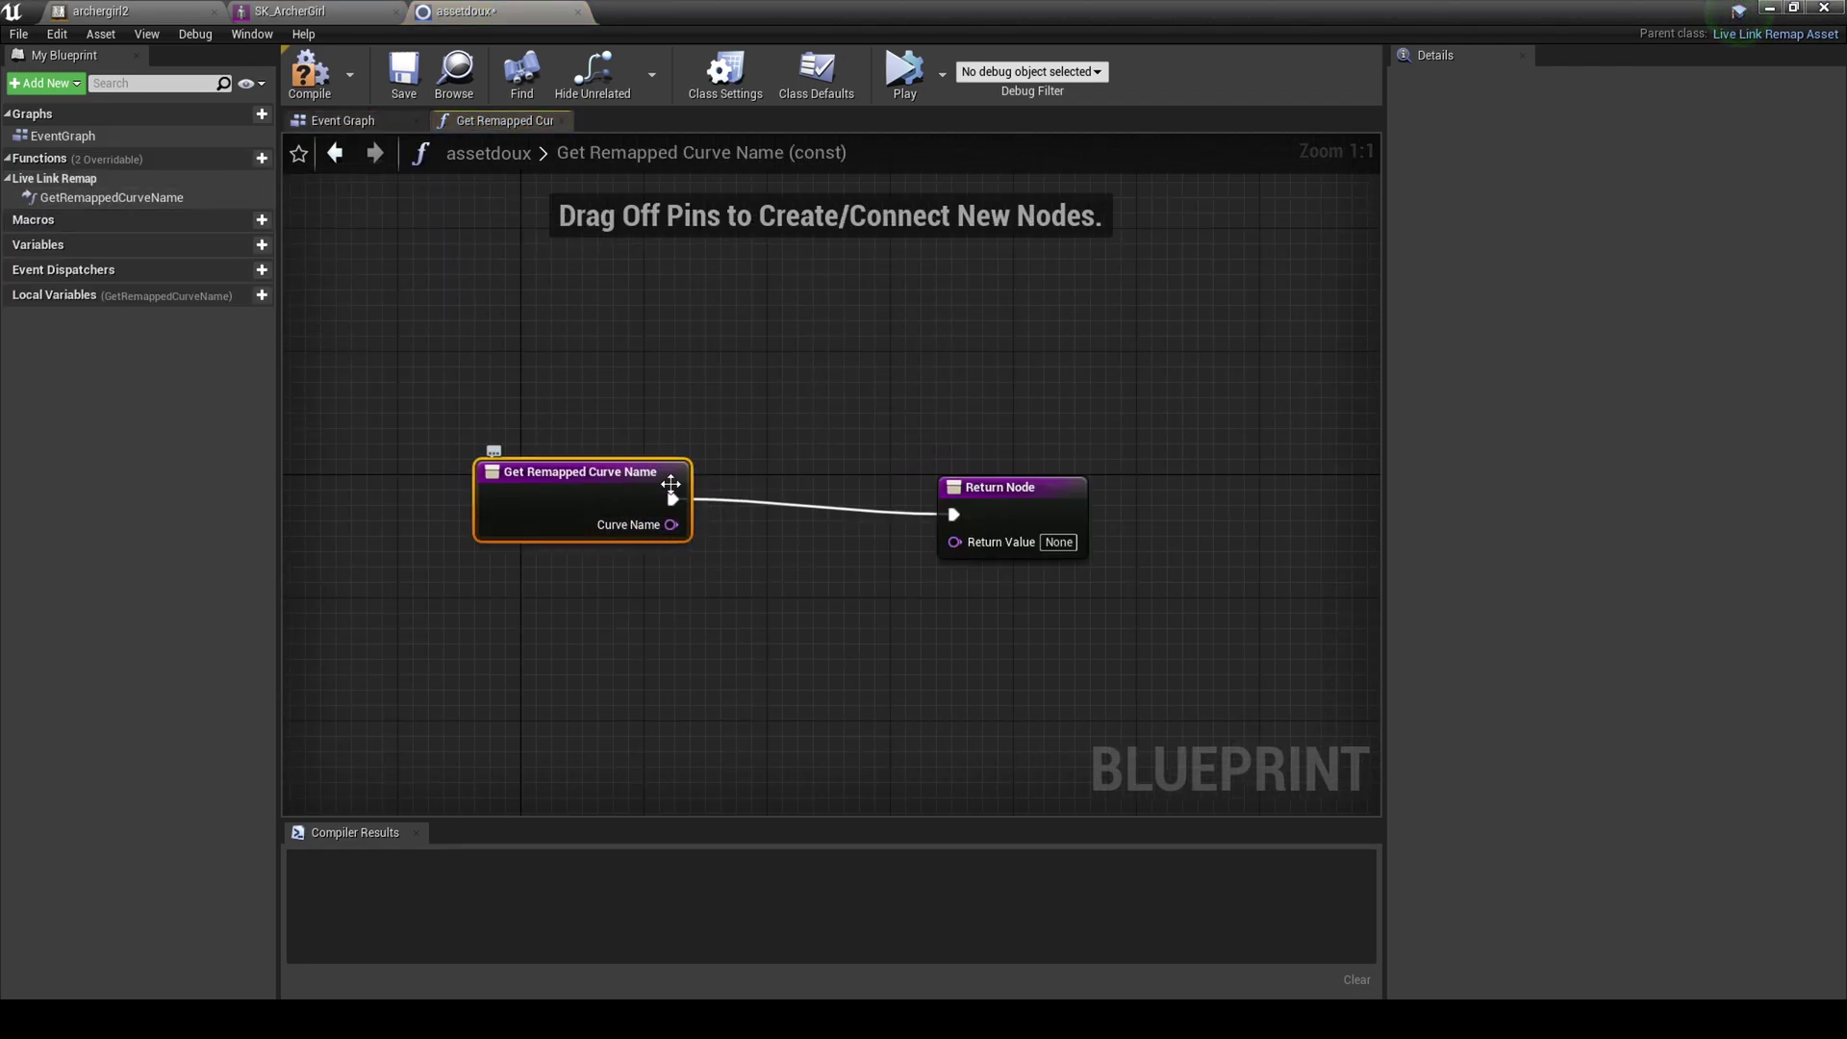
drag(672, 498, 801, 367)
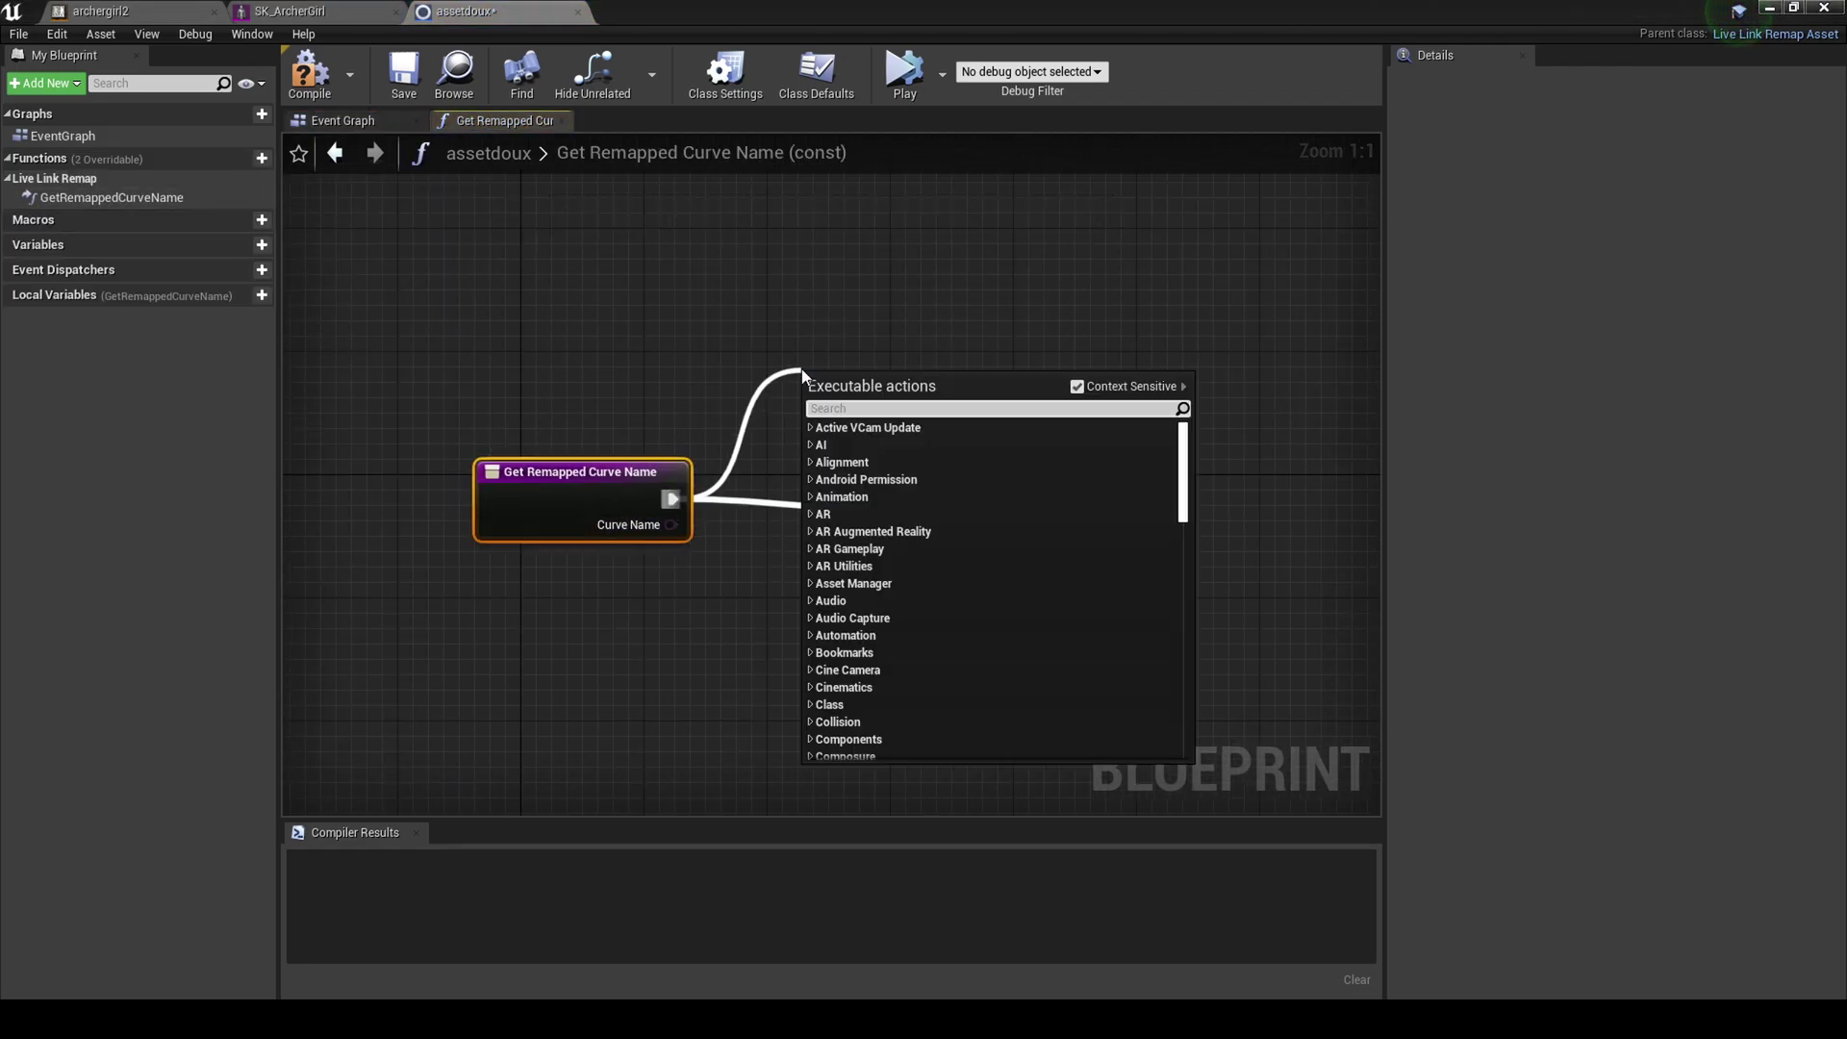
text(switch)
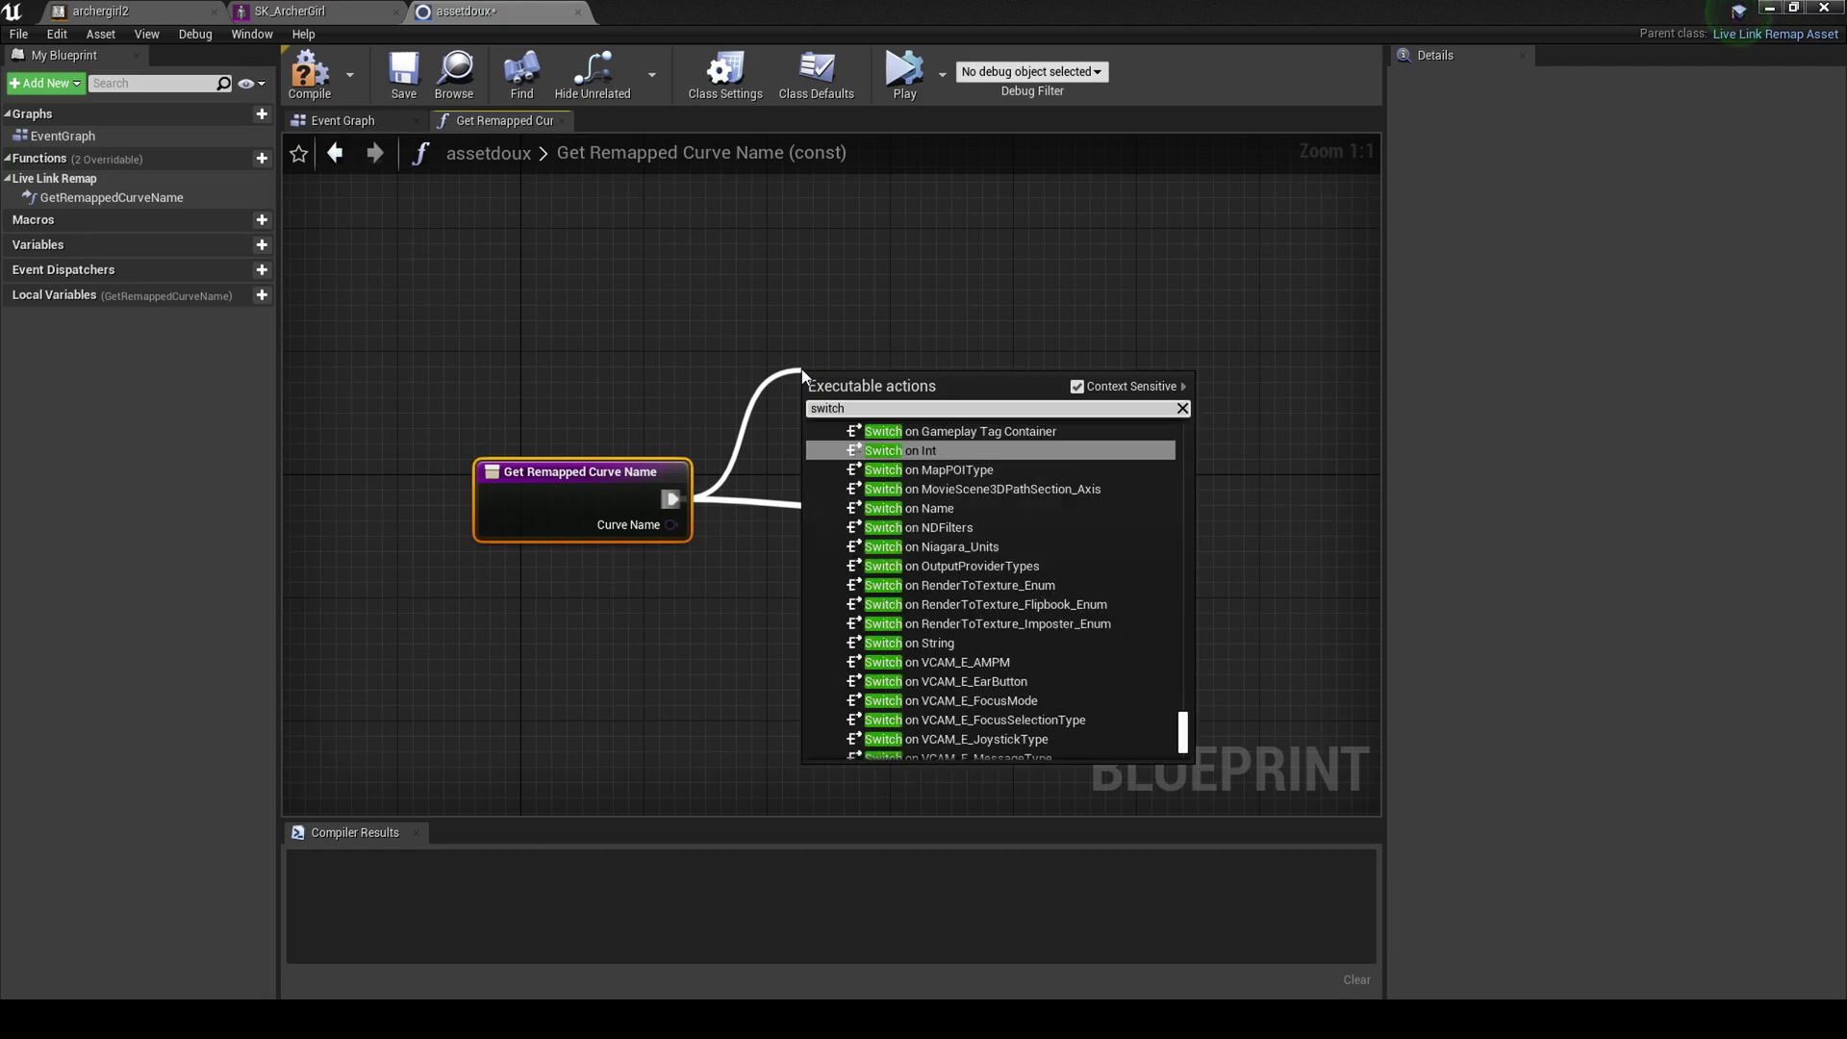
text( on)
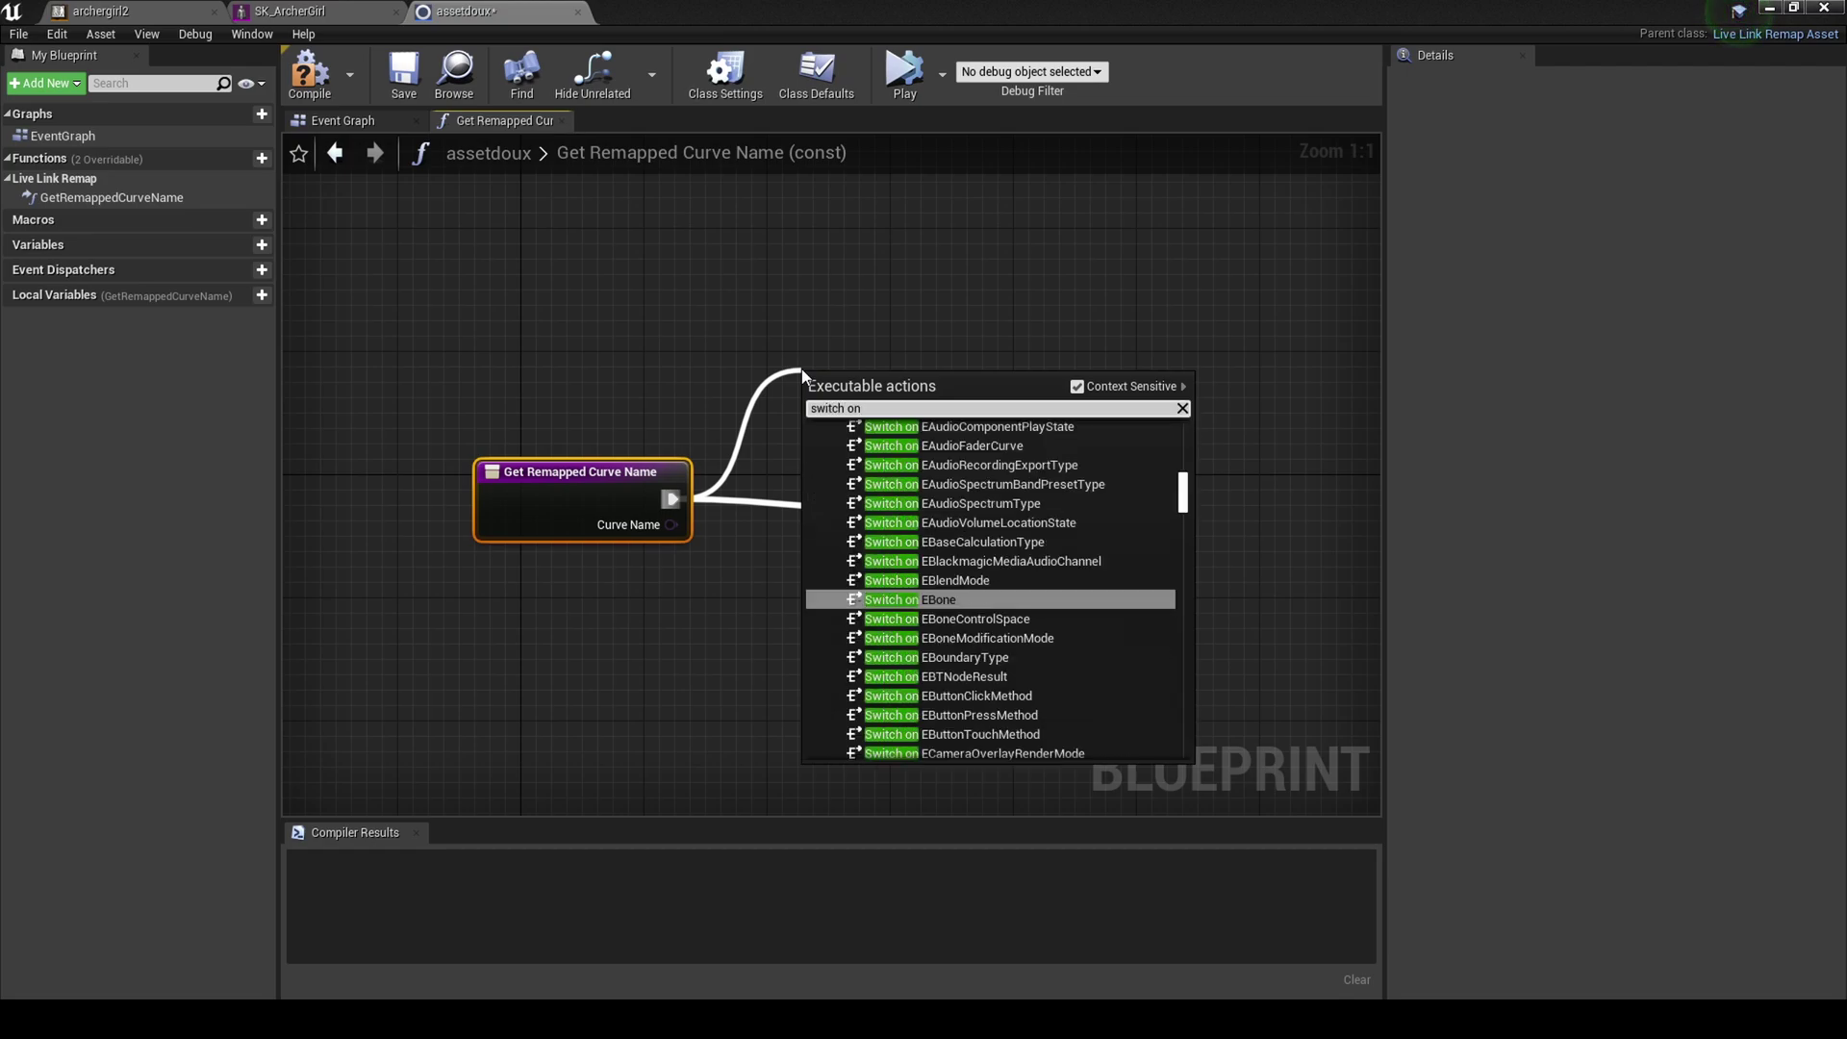
text( name)
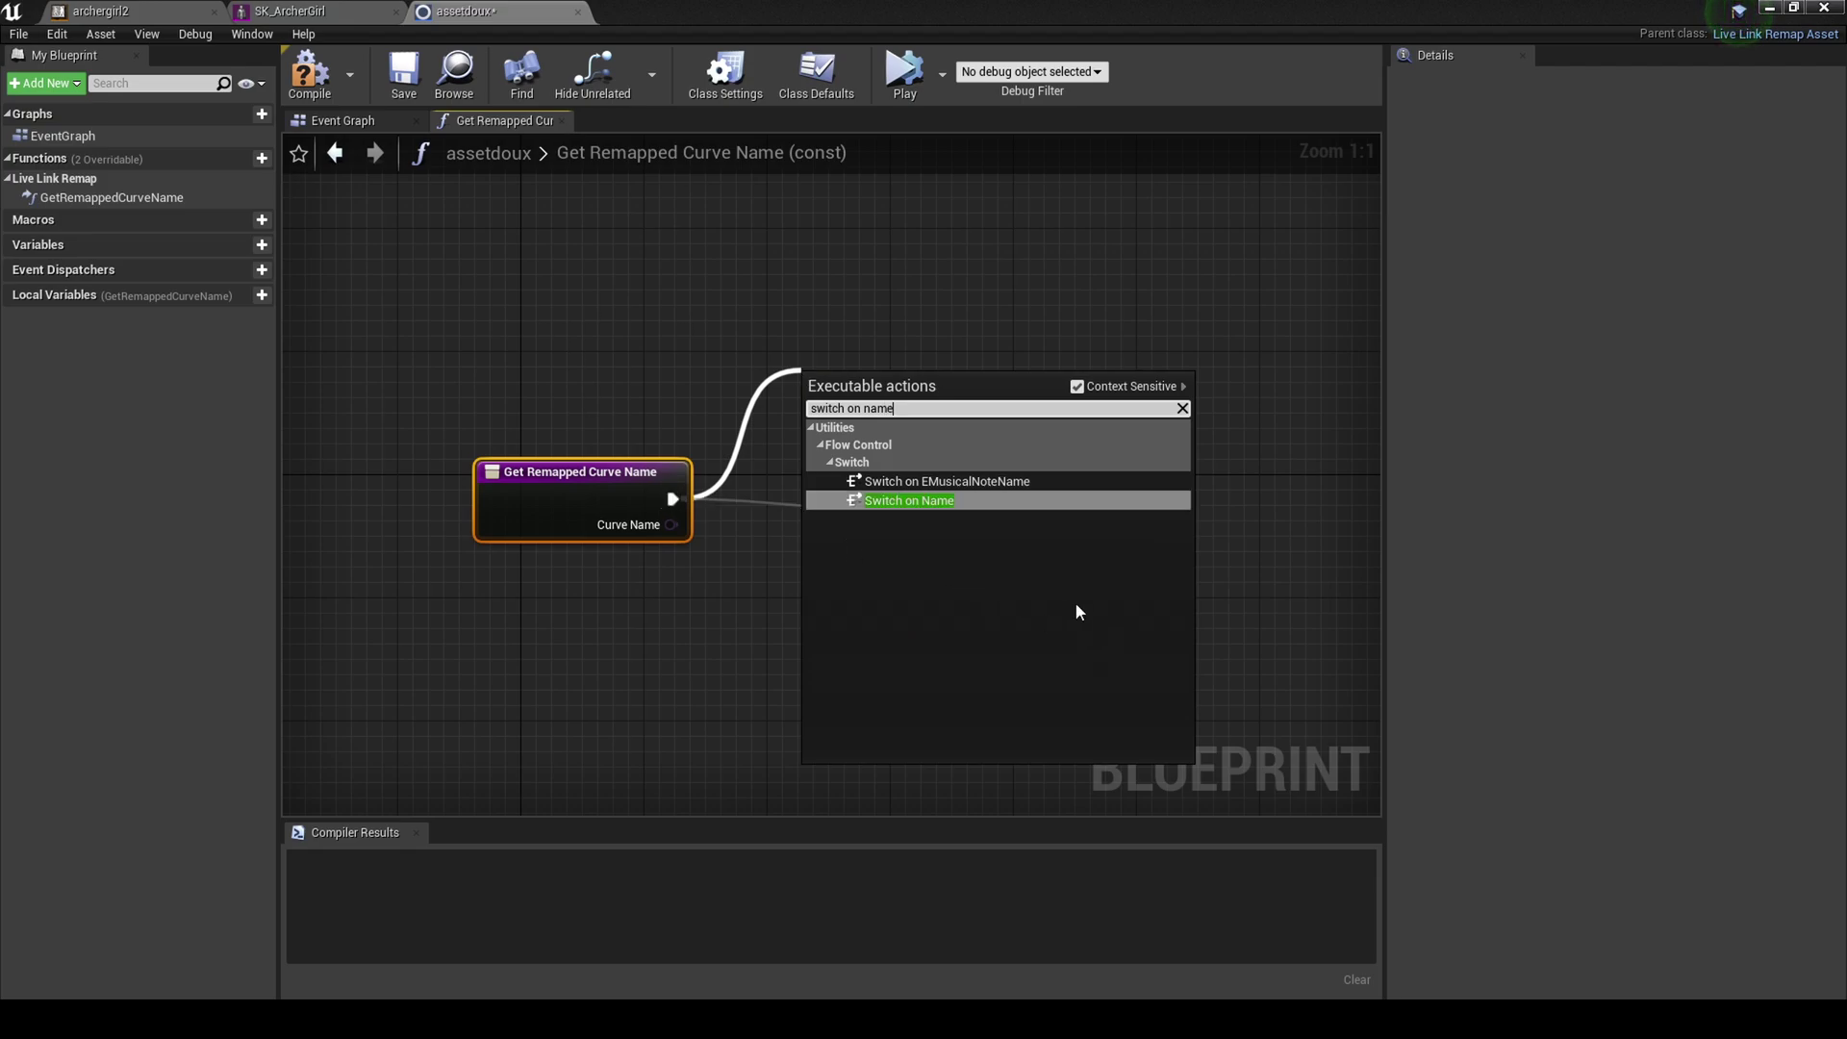
key(Return)
- Arrange the function's nodes and remove the Switch on Name node's default output pin
drag(927, 460, 796, 417)
drag(493, 472, 431, 471)
drag(756, 351, 739, 444)
drag(964, 512, 994, 466)
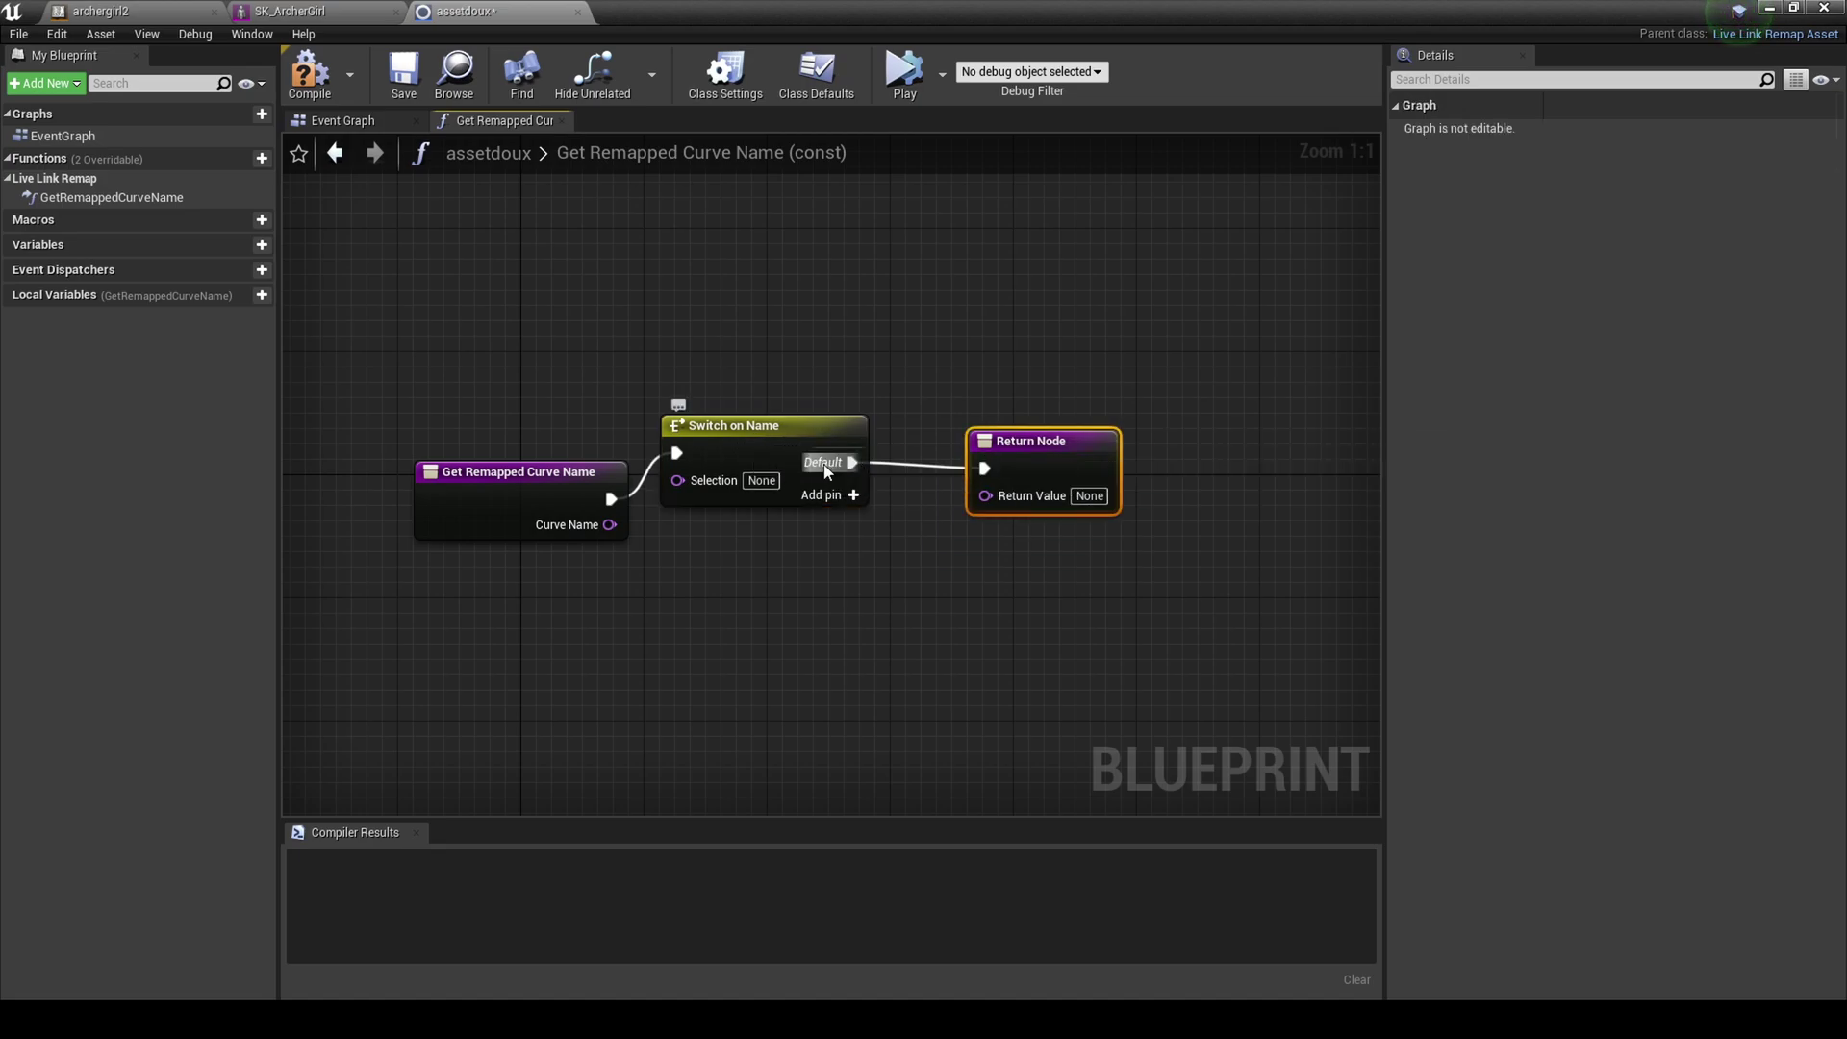
click(743, 425)
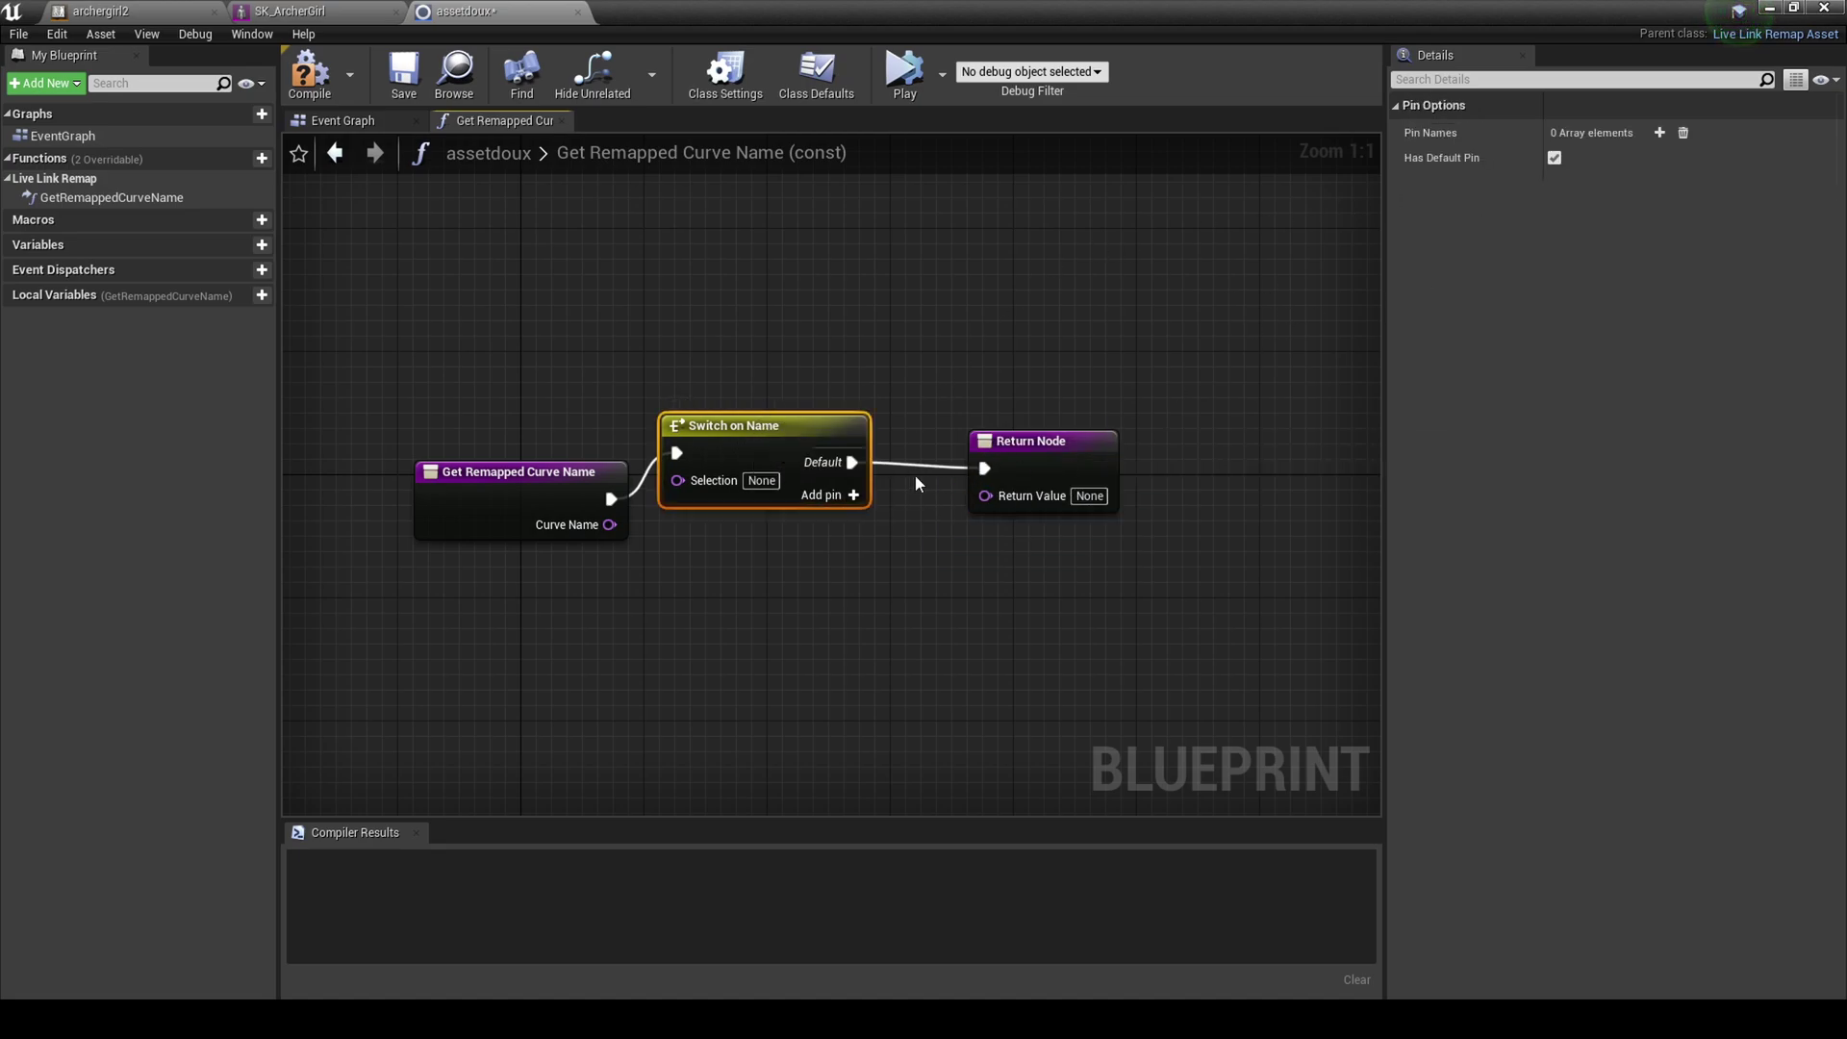
click(1554, 157)
drag(839, 483, 870, 483)
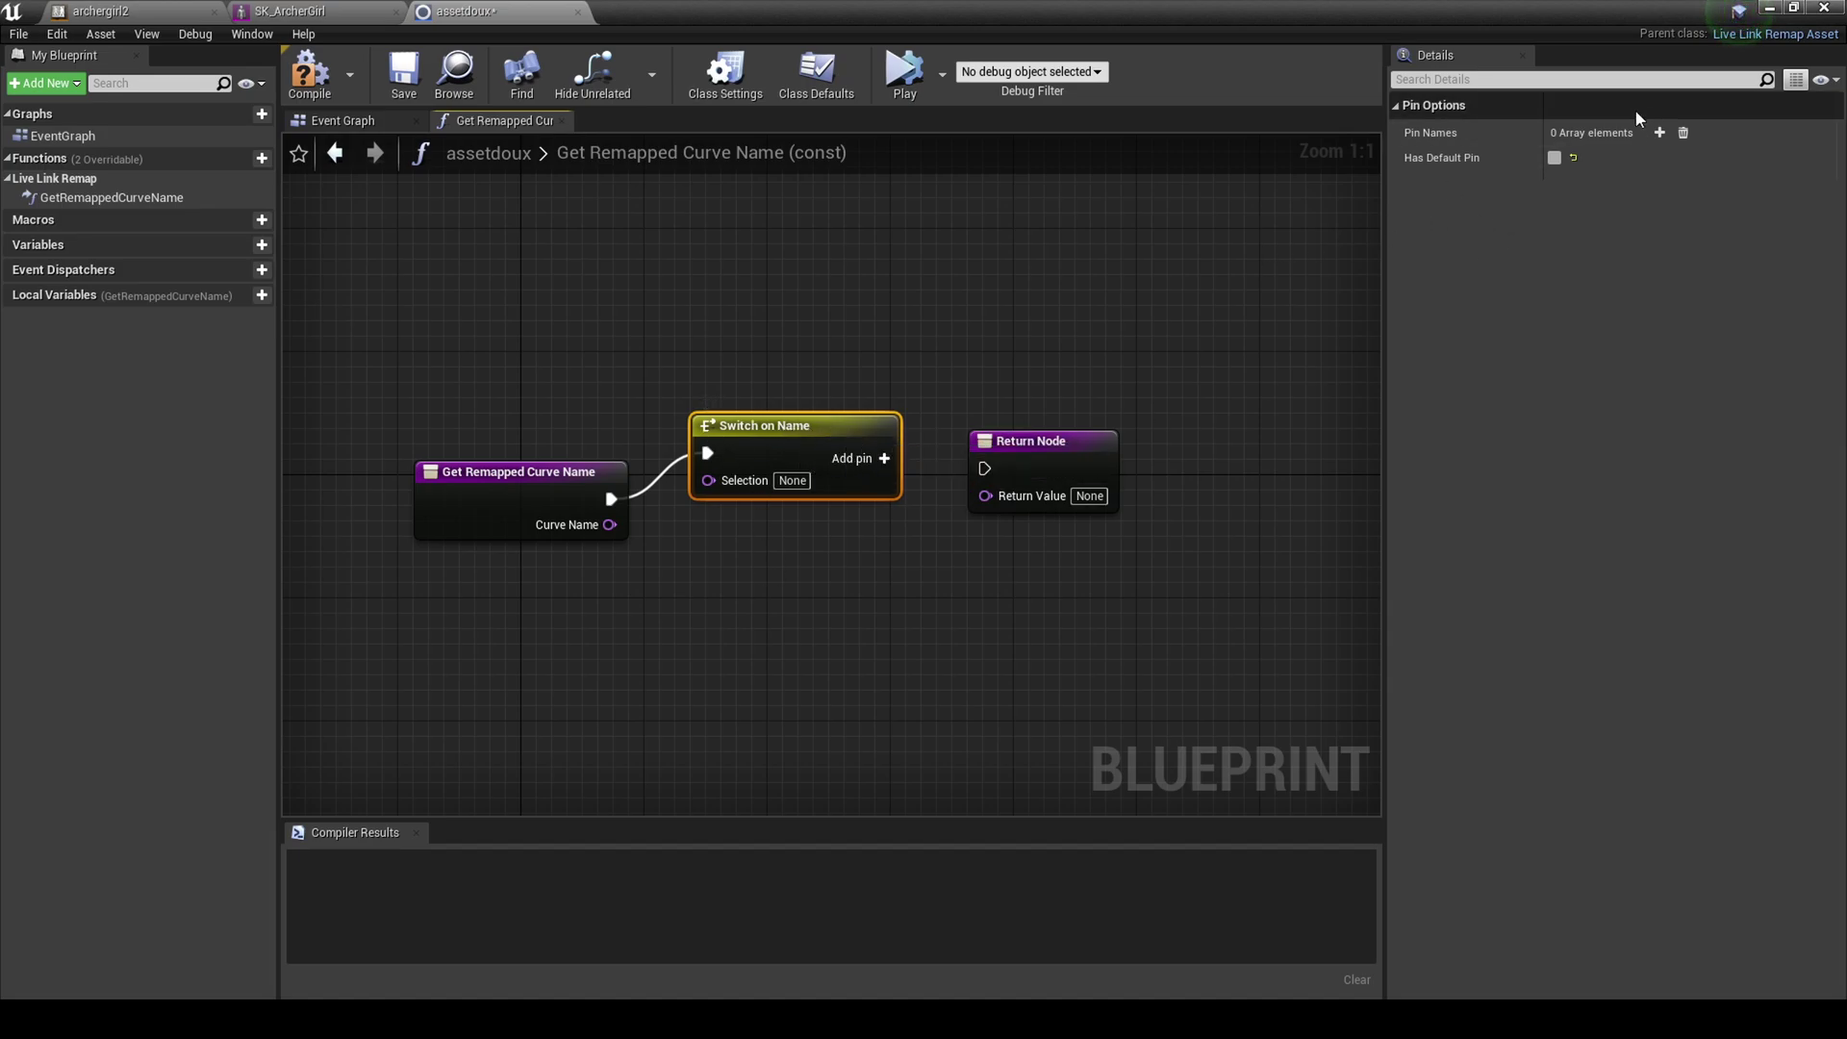
- Add a mouthFunnel output pin to the Switch on Name node
click(1659, 132)
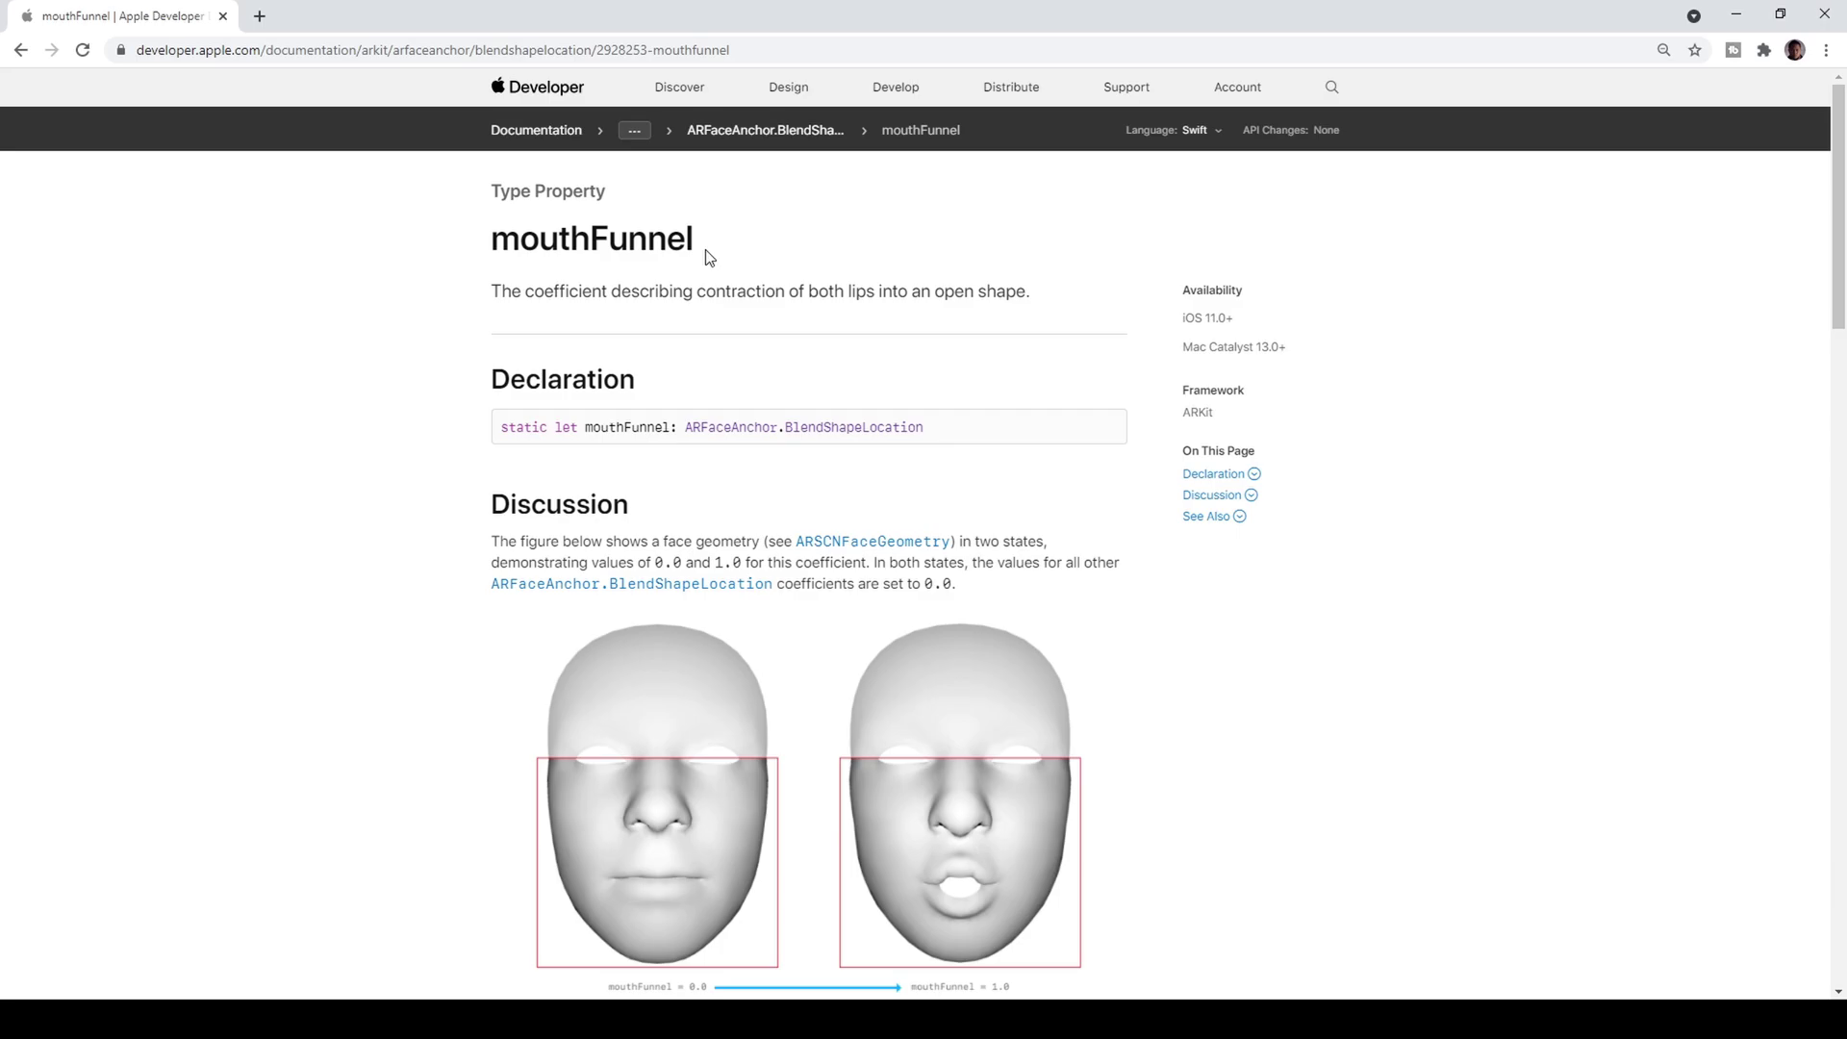
drag(709, 257, 504, 245)
key(ctrl+c)
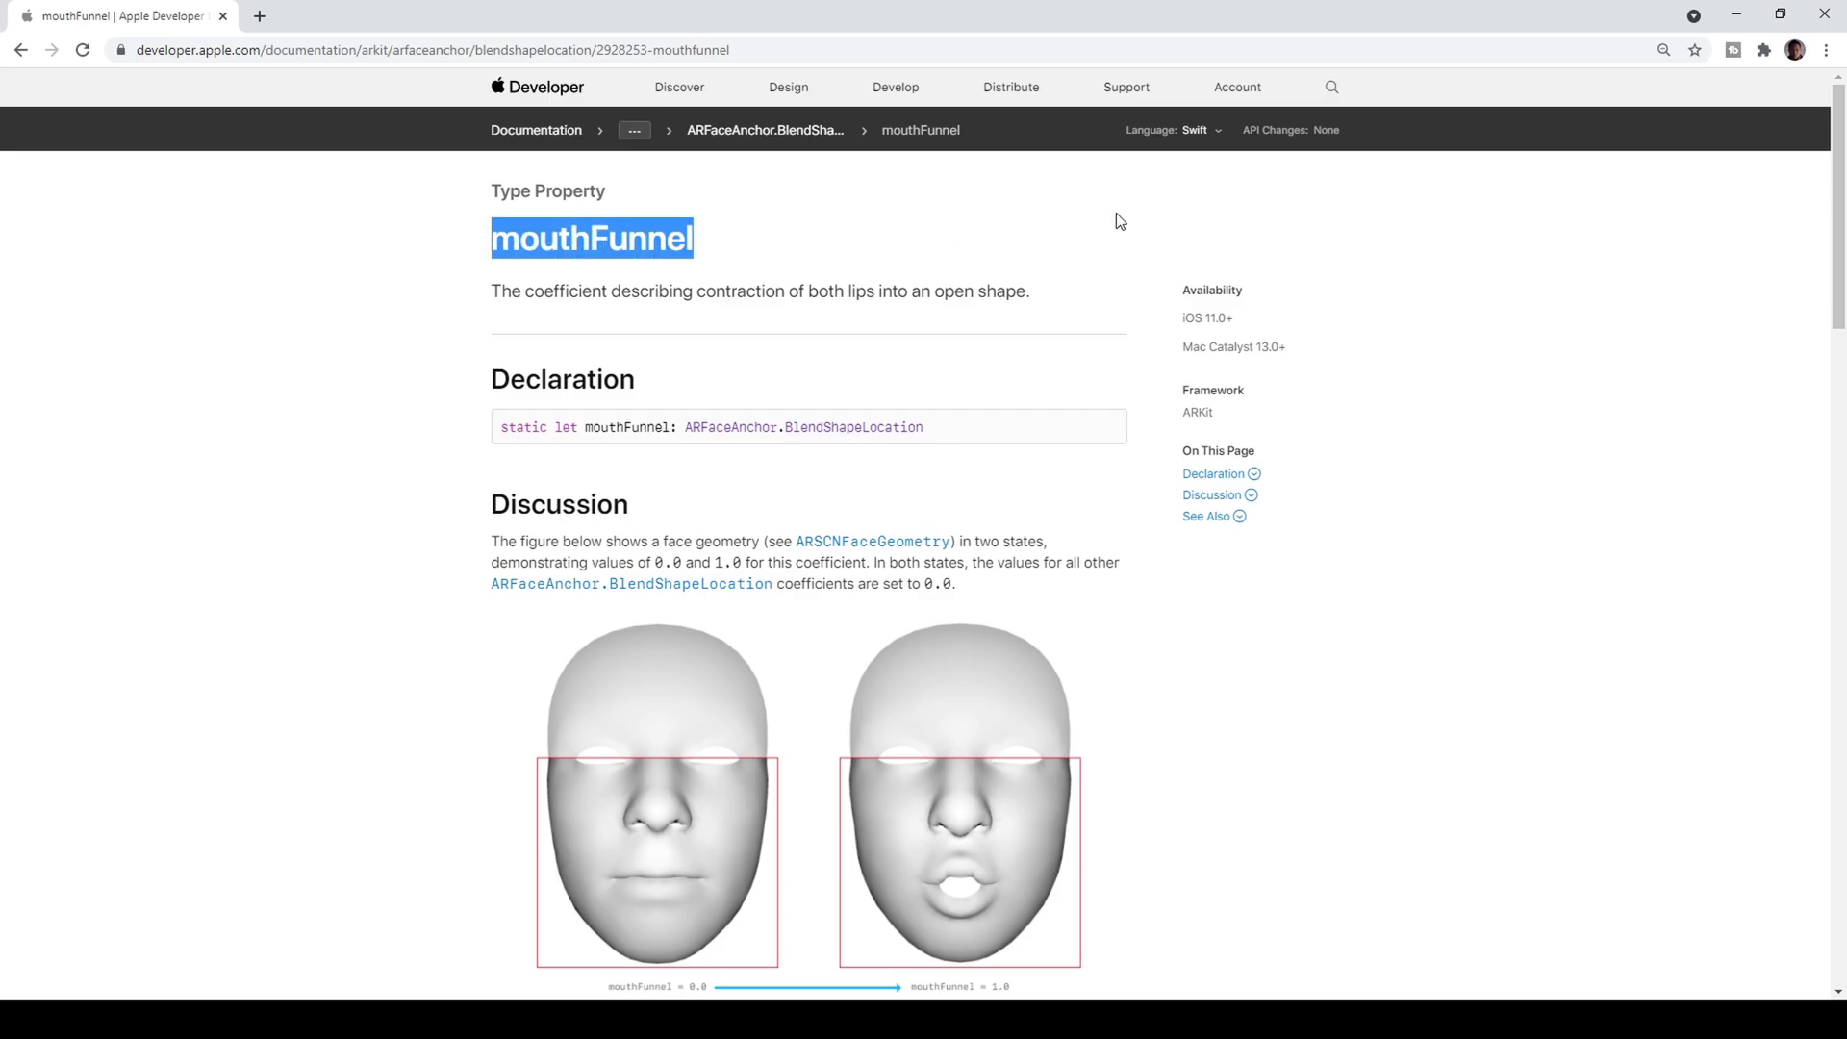
click(1736, 14)
click(1585, 158)
key(ctrl+v)
key(Return)
- Copy the A_Head_MouthO morph name from SK_ArcherGirl into the Return Node's return value
click(1111, 484)
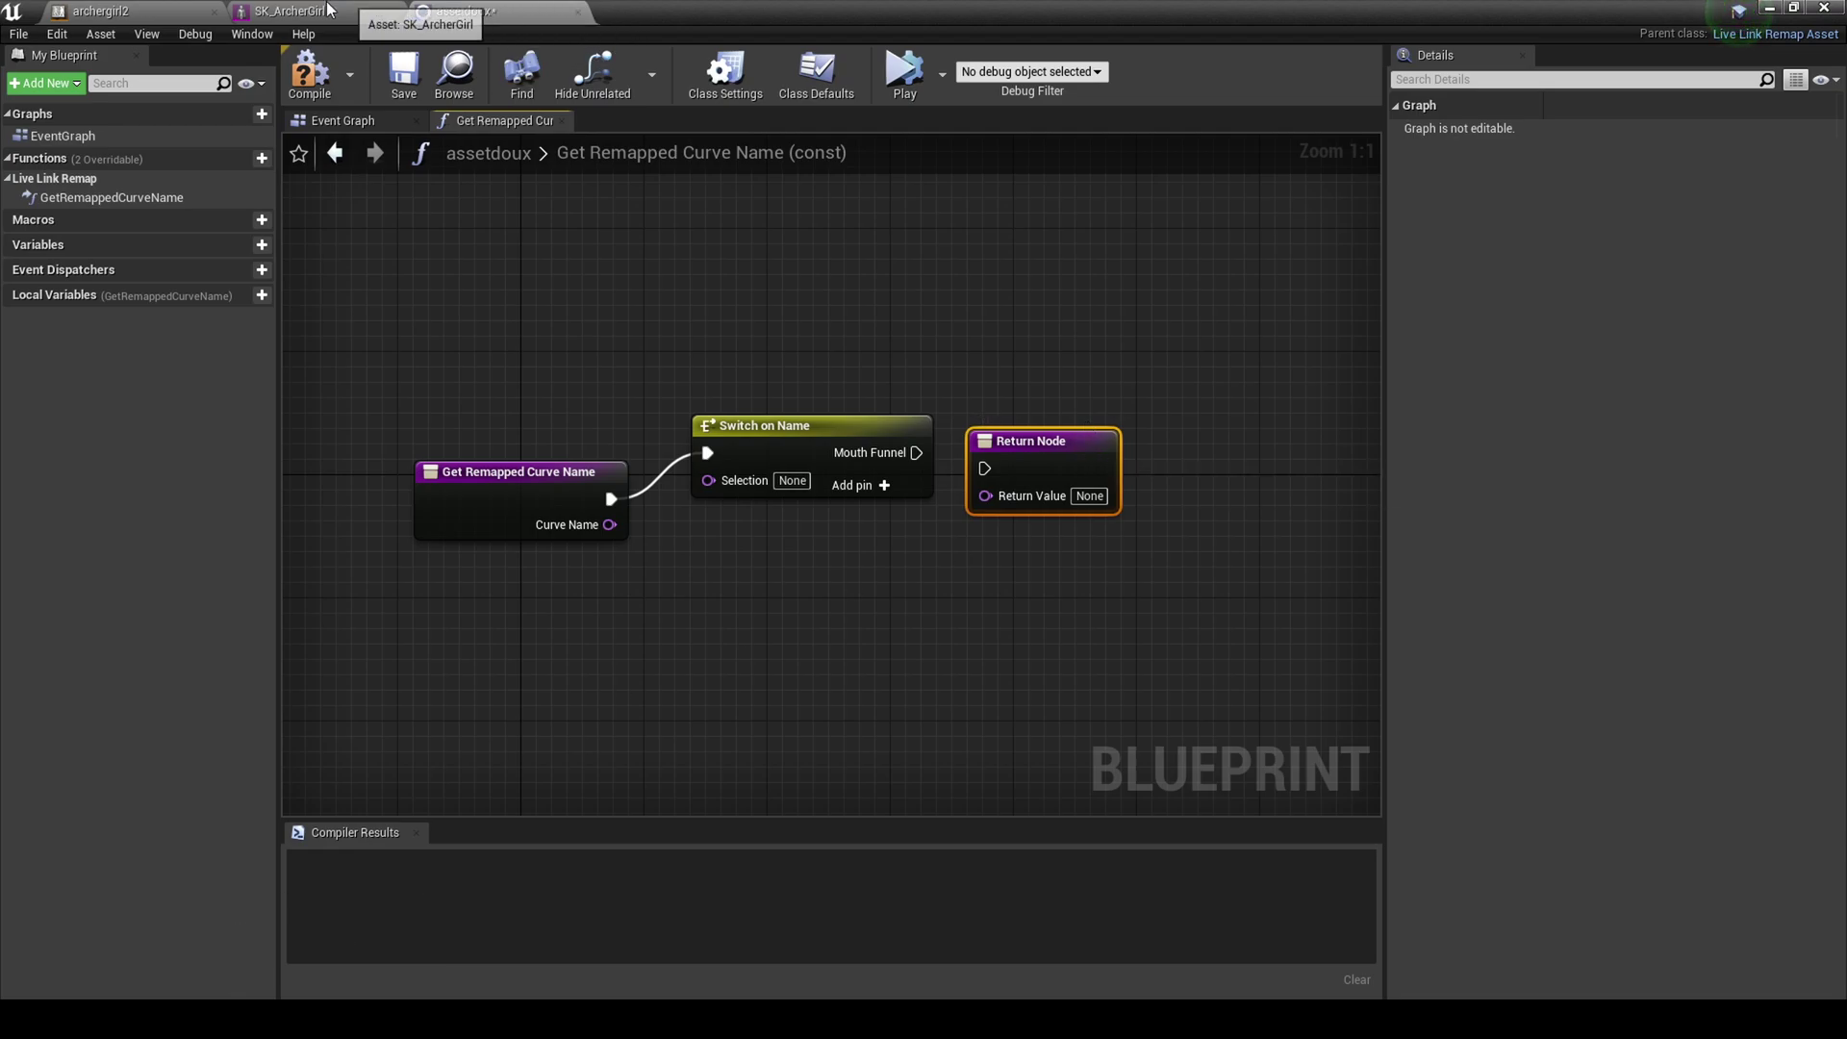
click(290, 11)
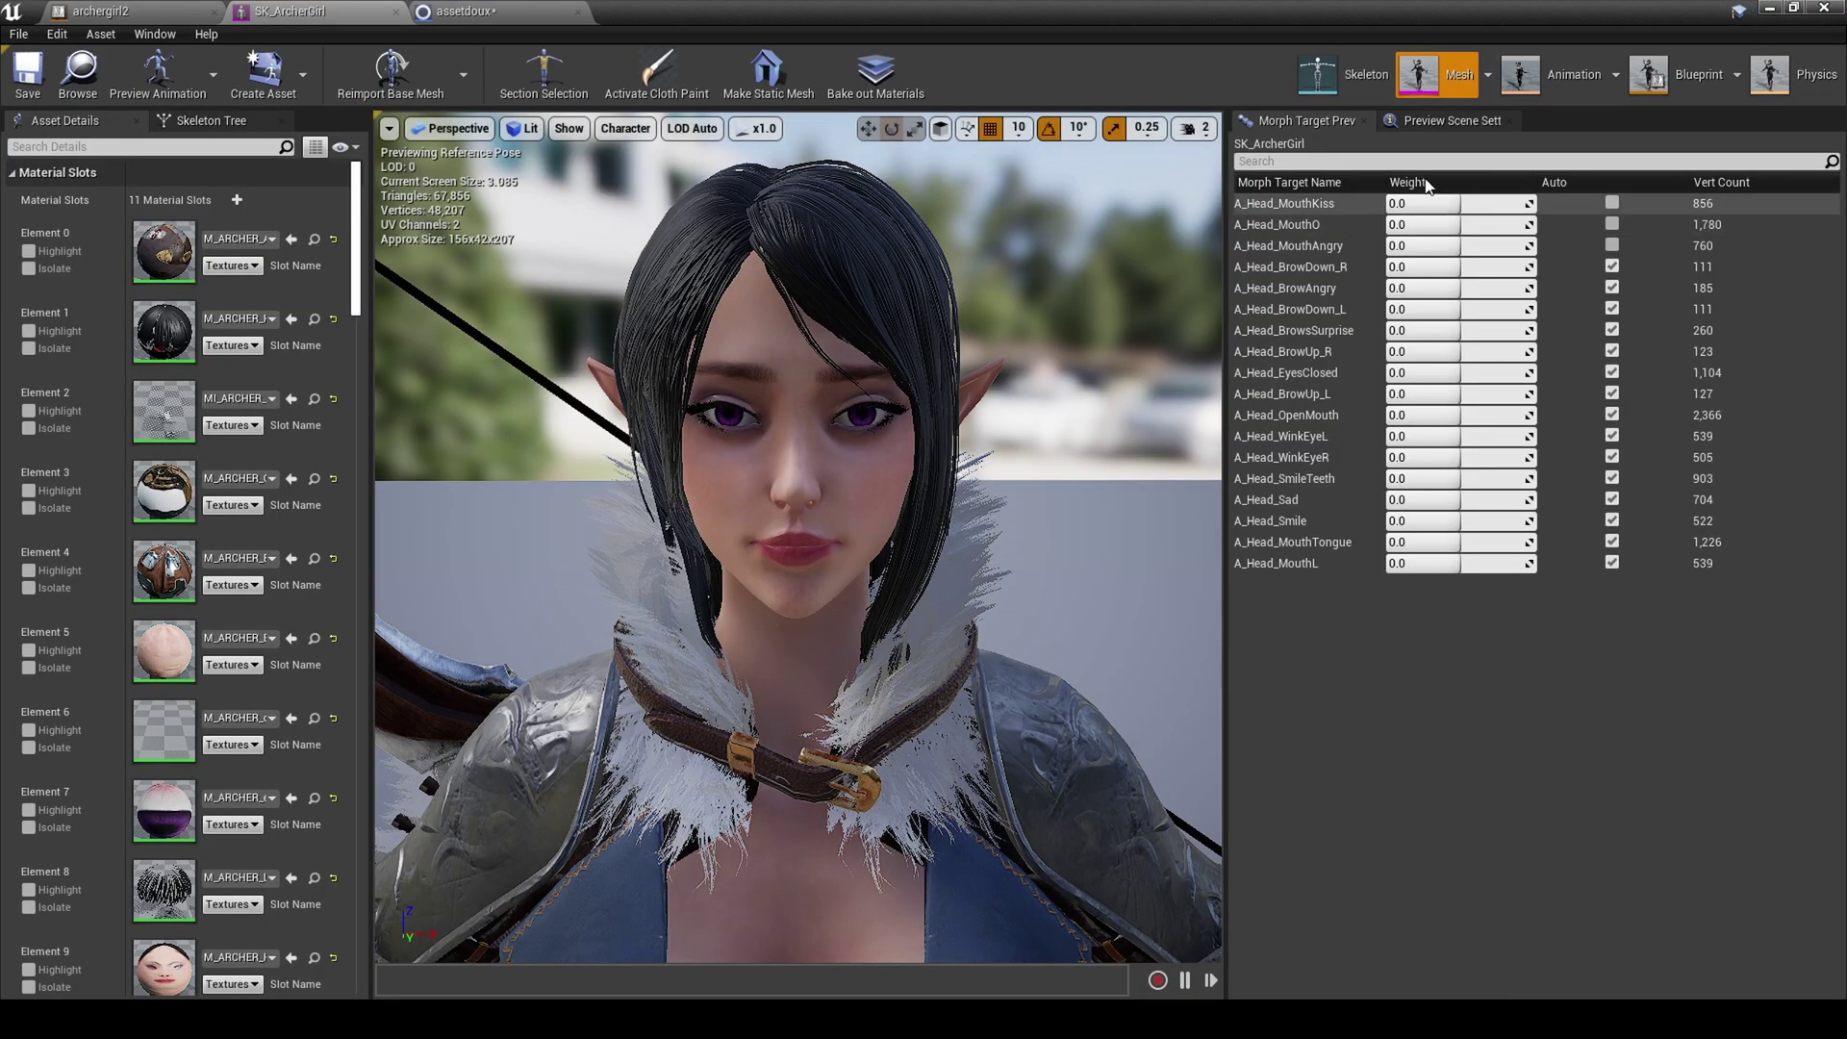
right_click(1299, 225)
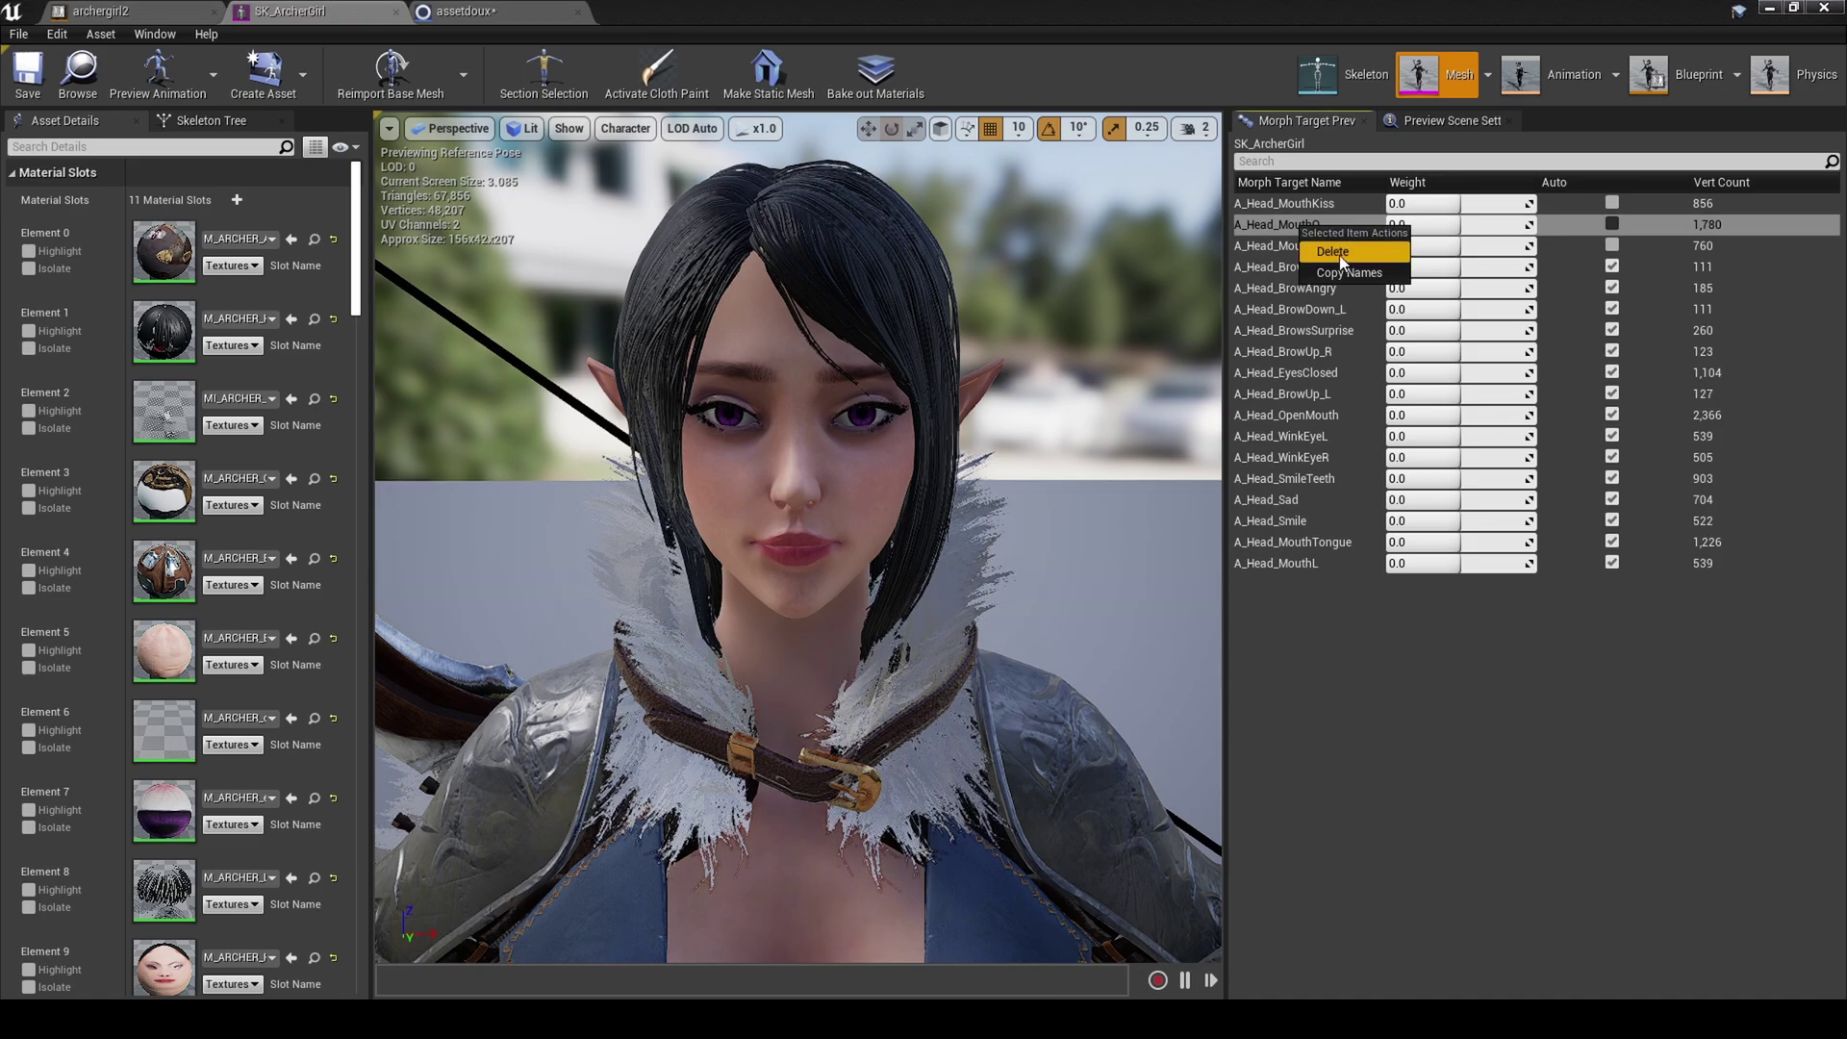
click(1341, 270)
click(1770, 8)
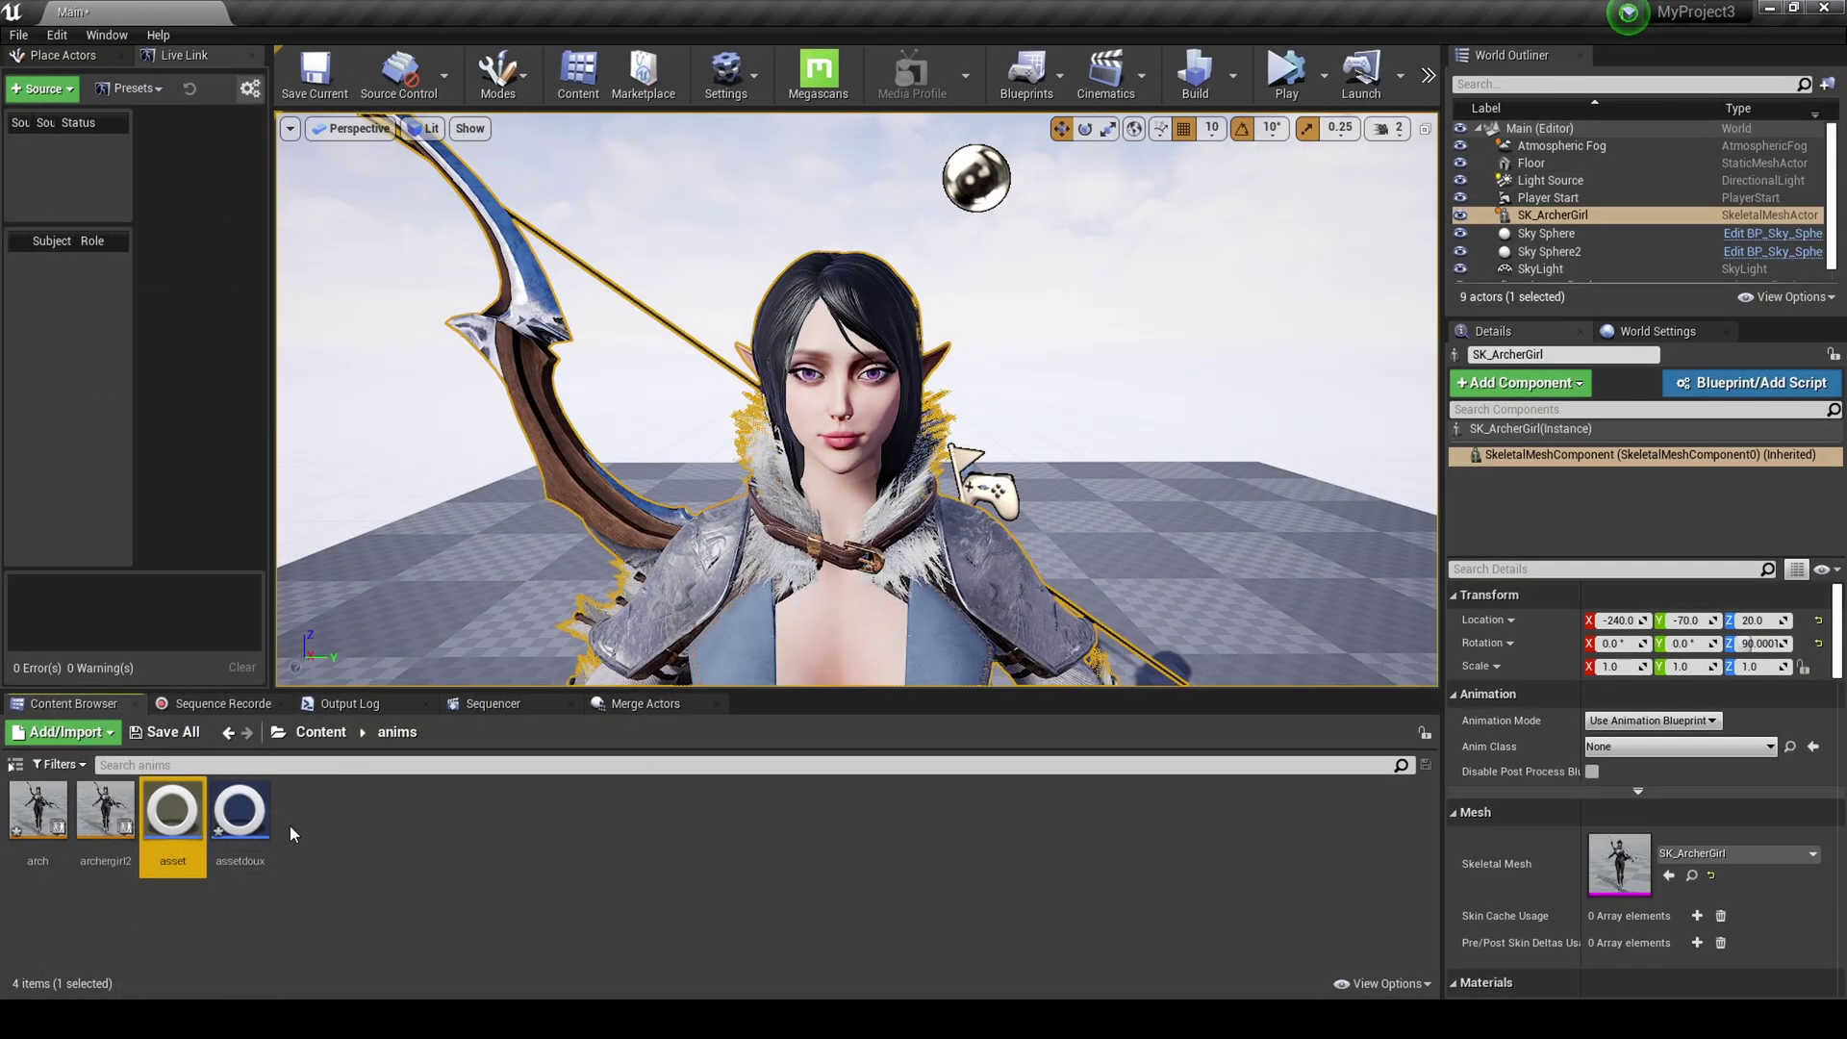
double_click(239, 813)
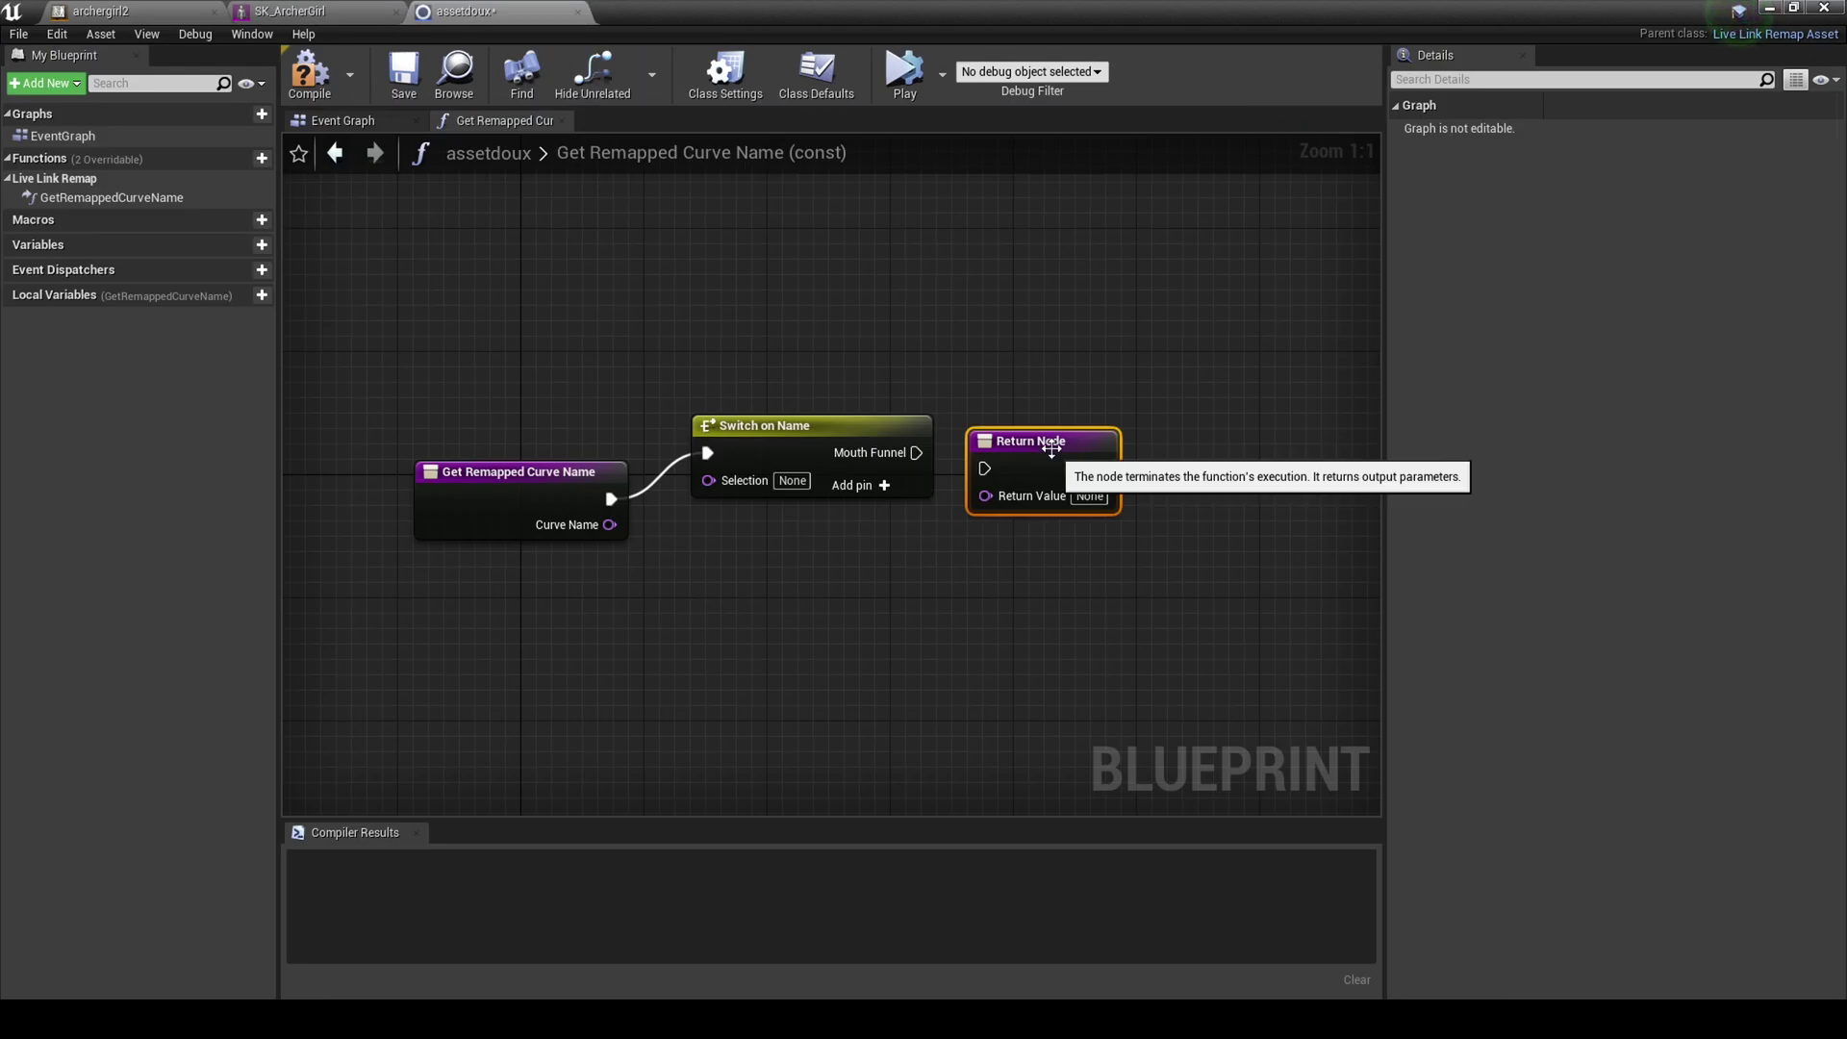
click(1089, 496)
text(A_Head_MouthO)
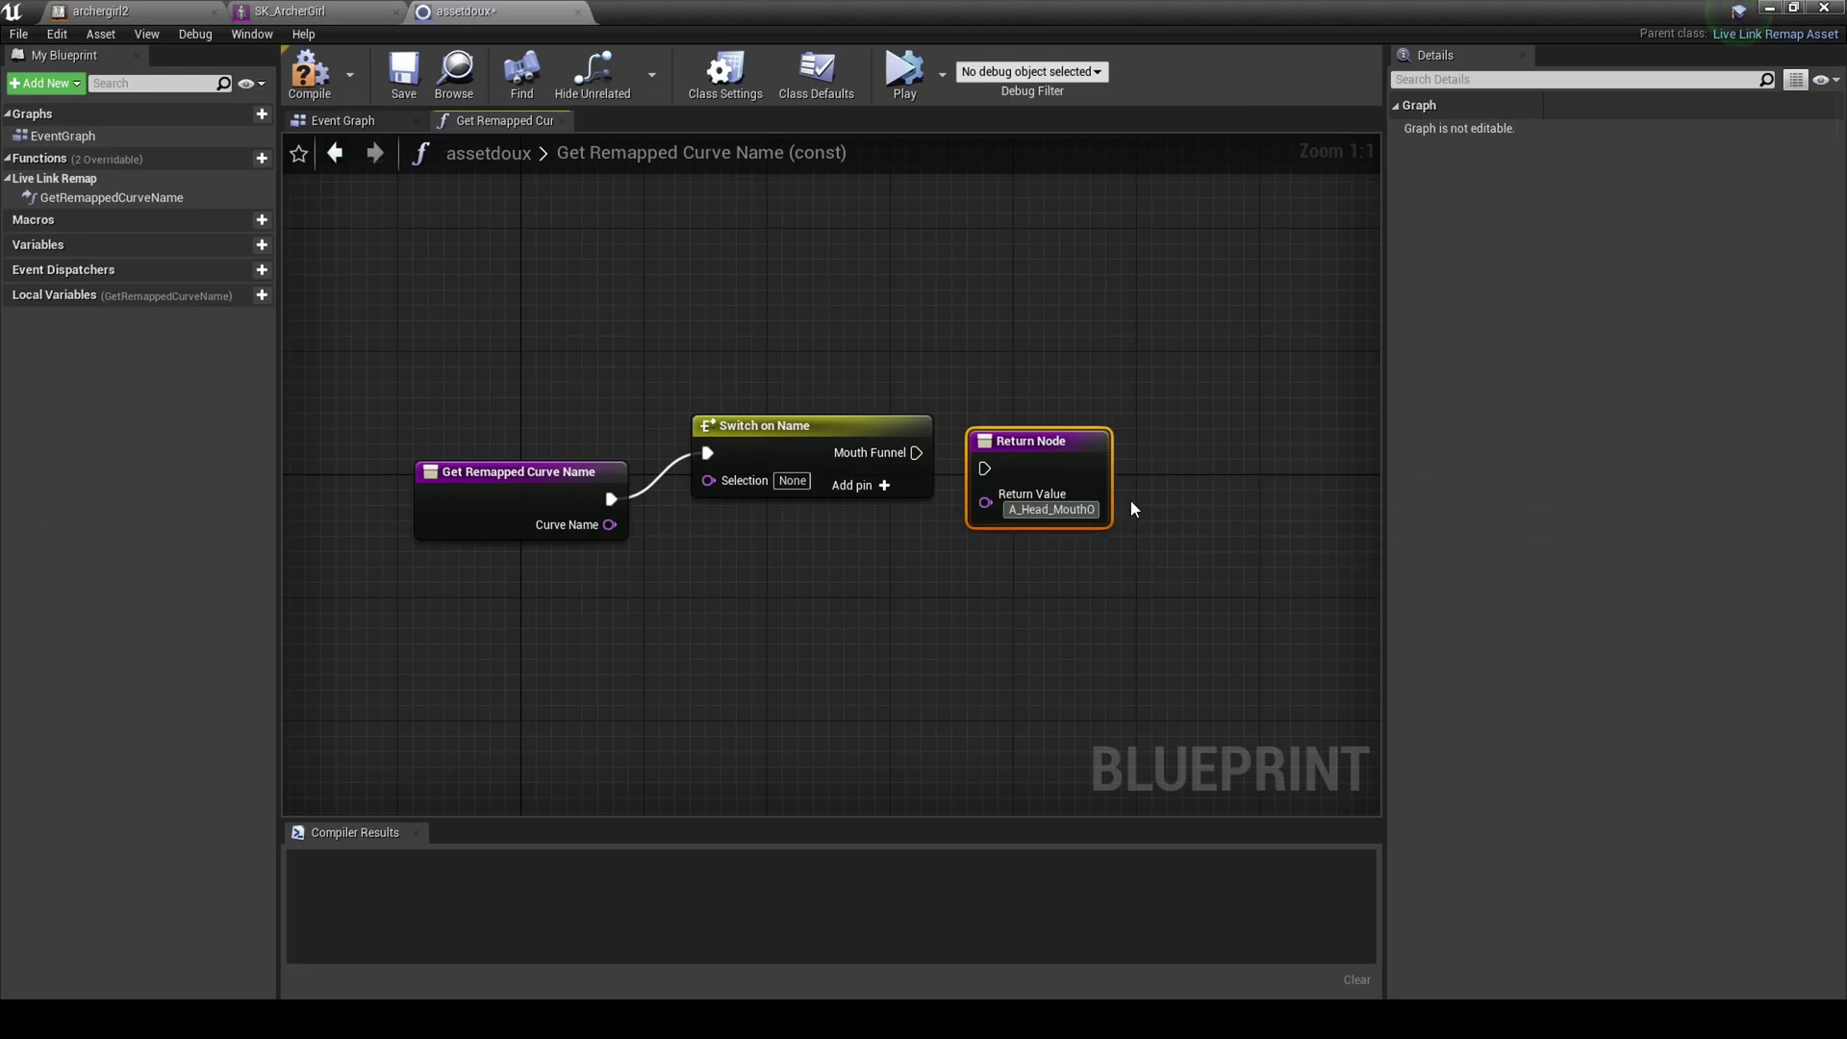
key(Return)
- Wire the Mouth Funnel output to the Return Node, then compile and save assetdoux
drag(916, 452, 983, 469)
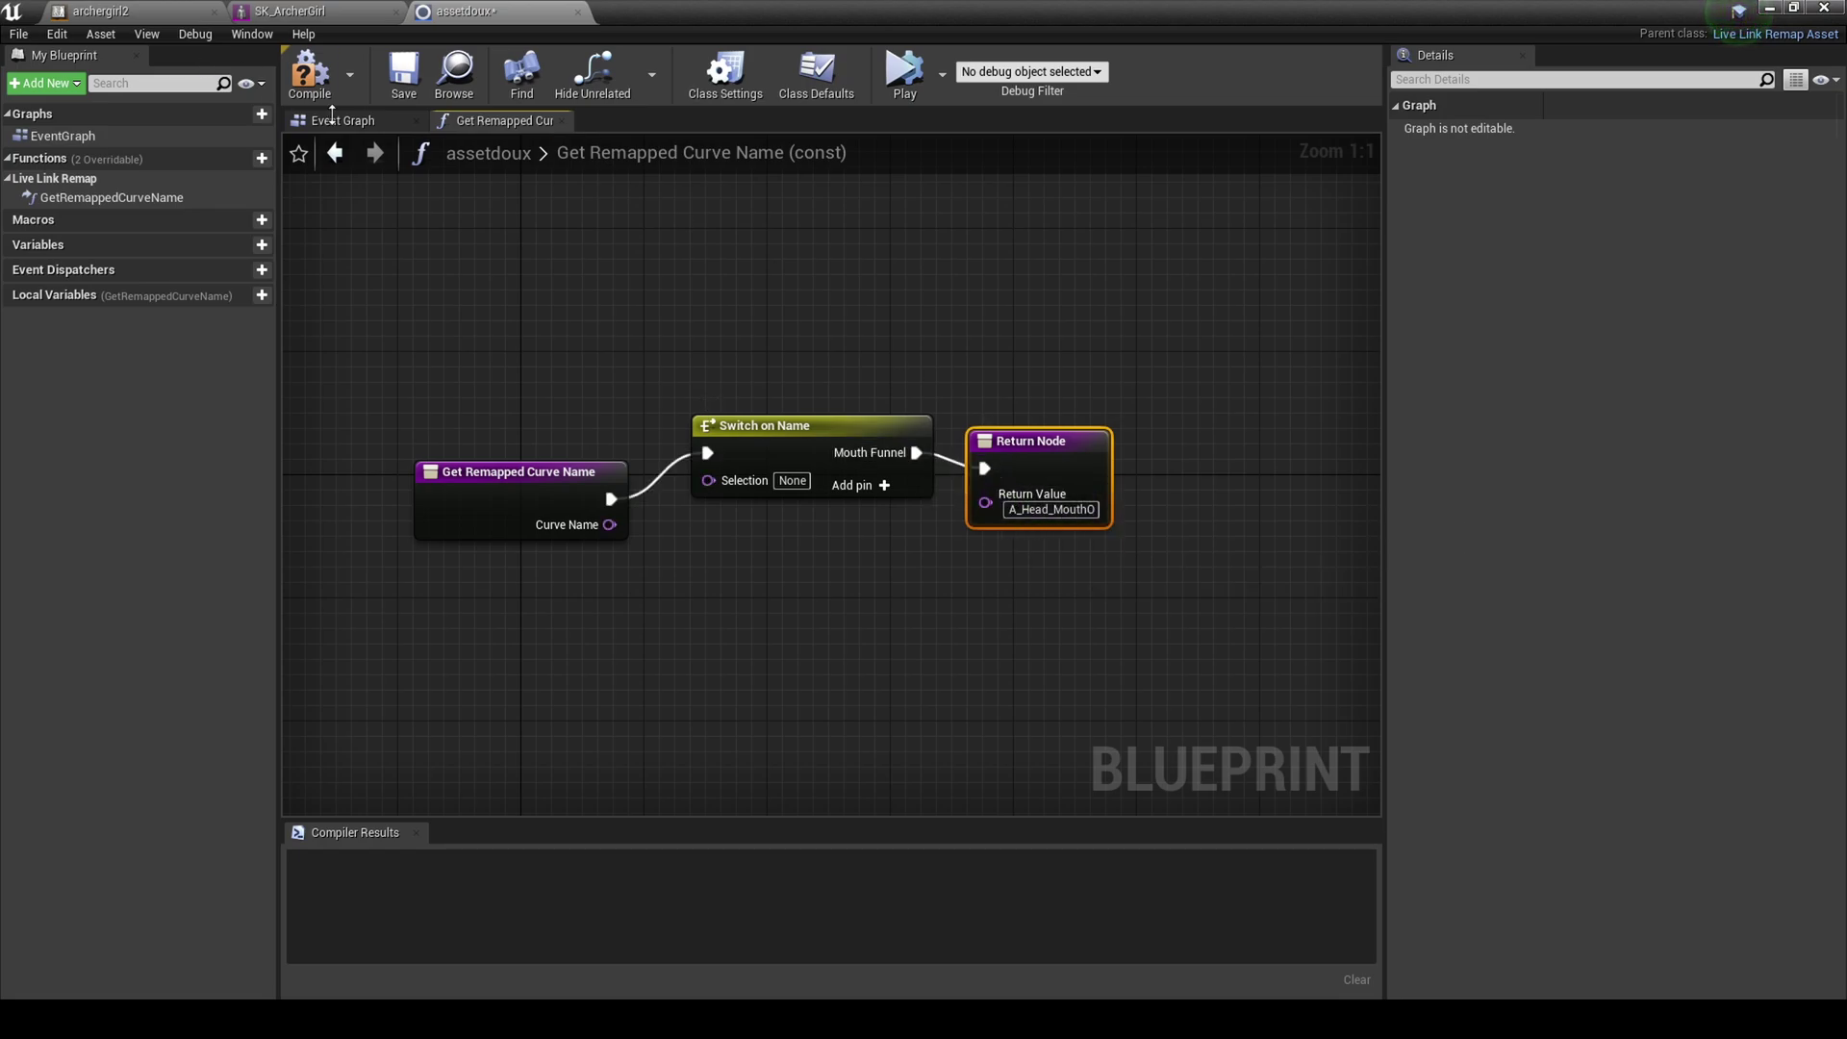
click(309, 72)
click(403, 72)
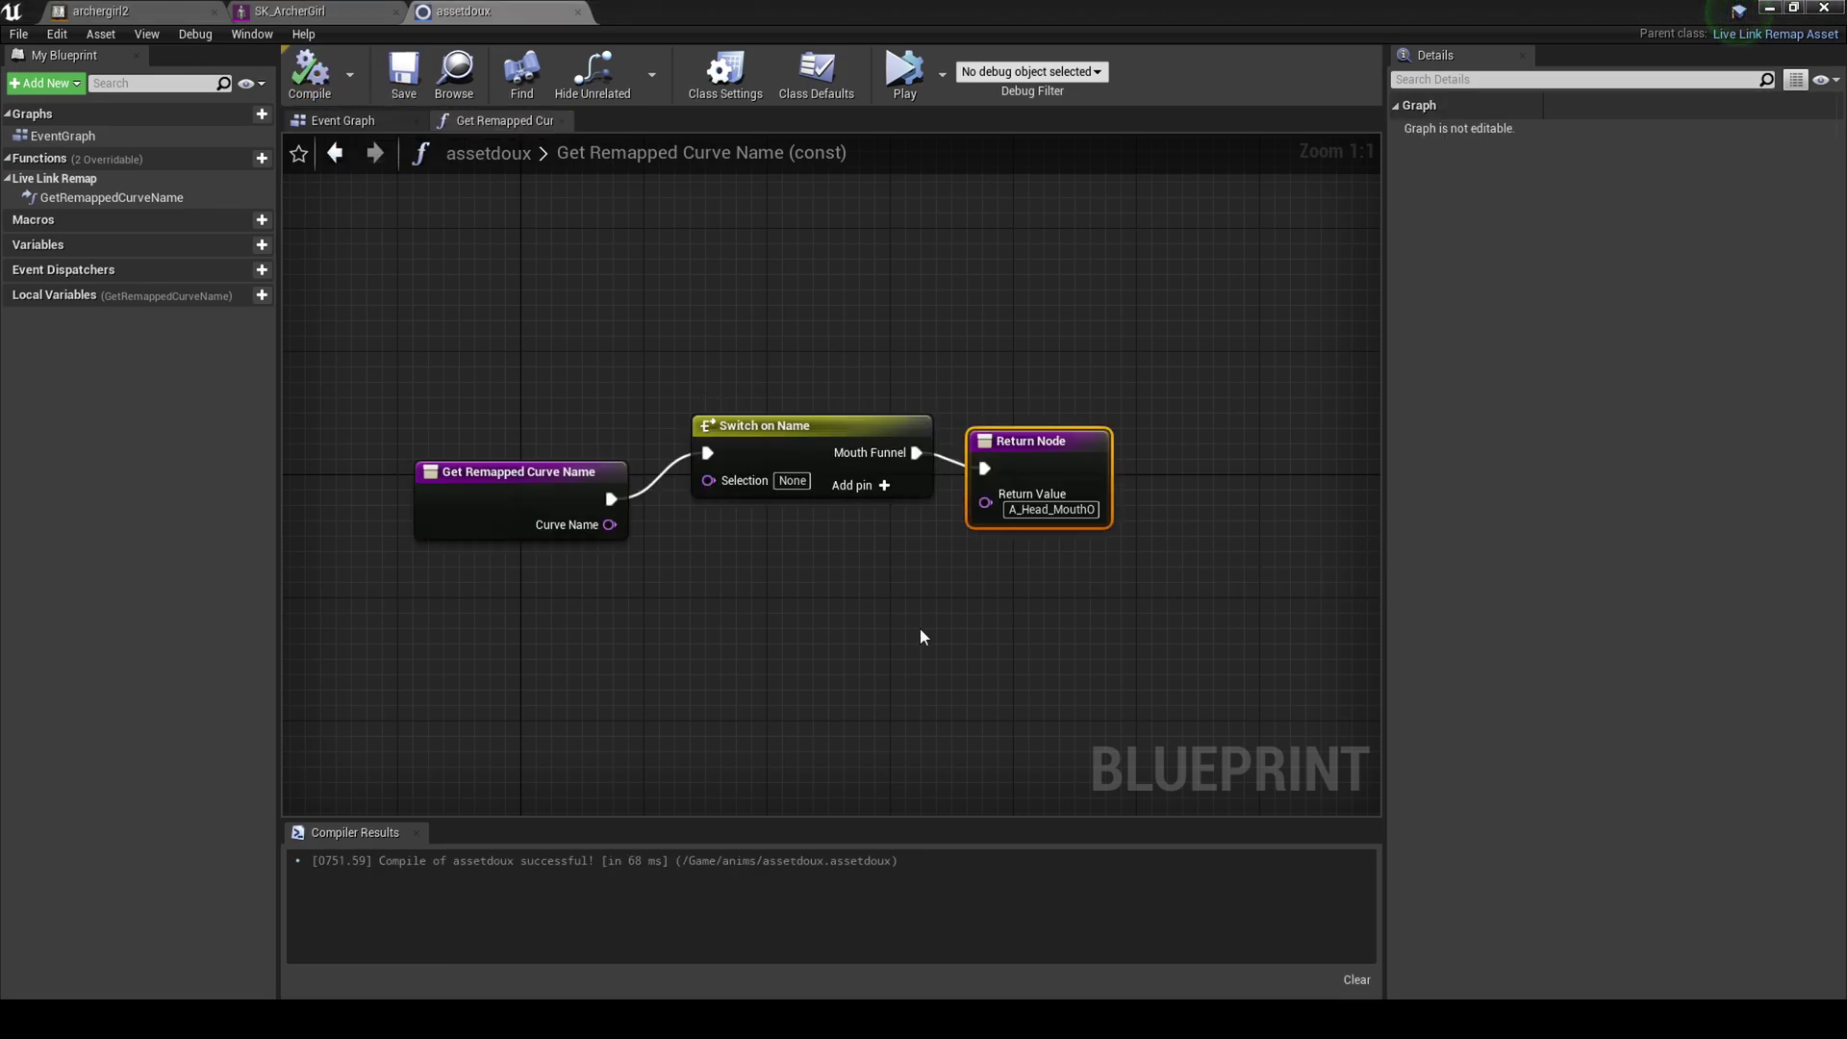
- Put away the documentation browser and the assetdoux editor to get back to the level
click(365, 11)
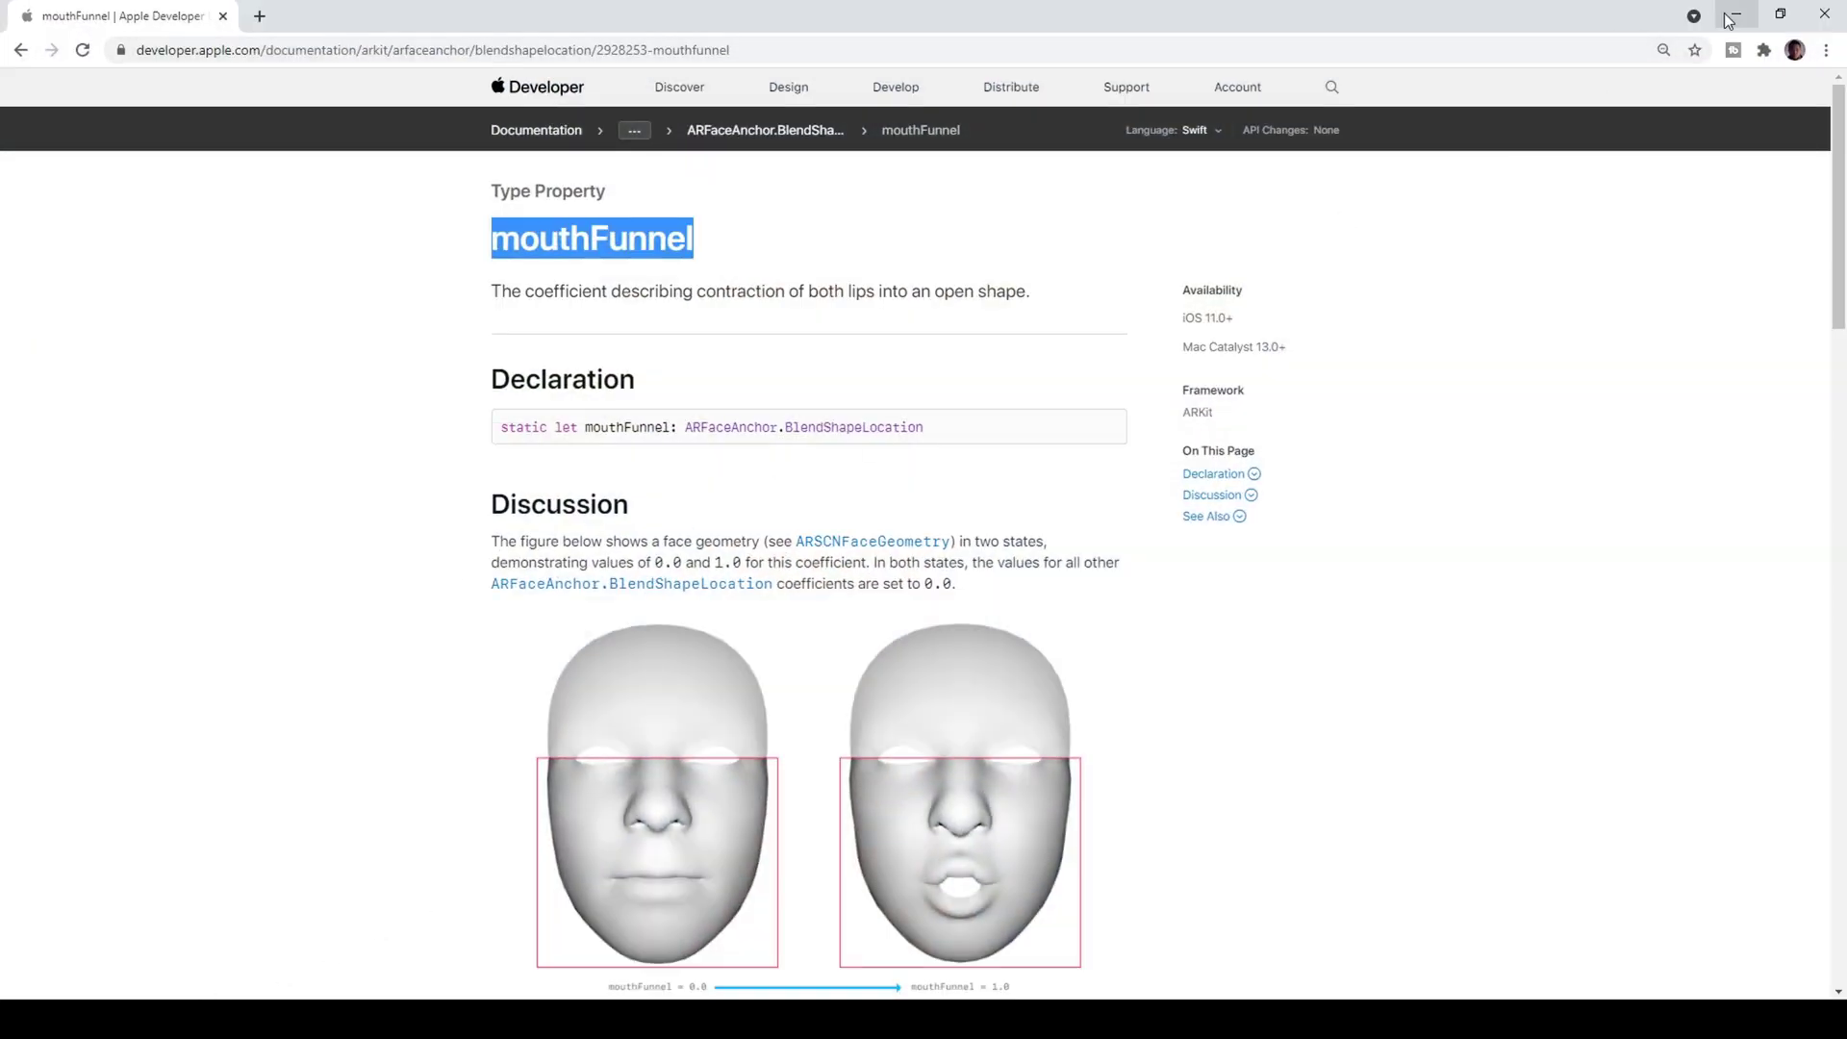
click(1732, 16)
click(462, 11)
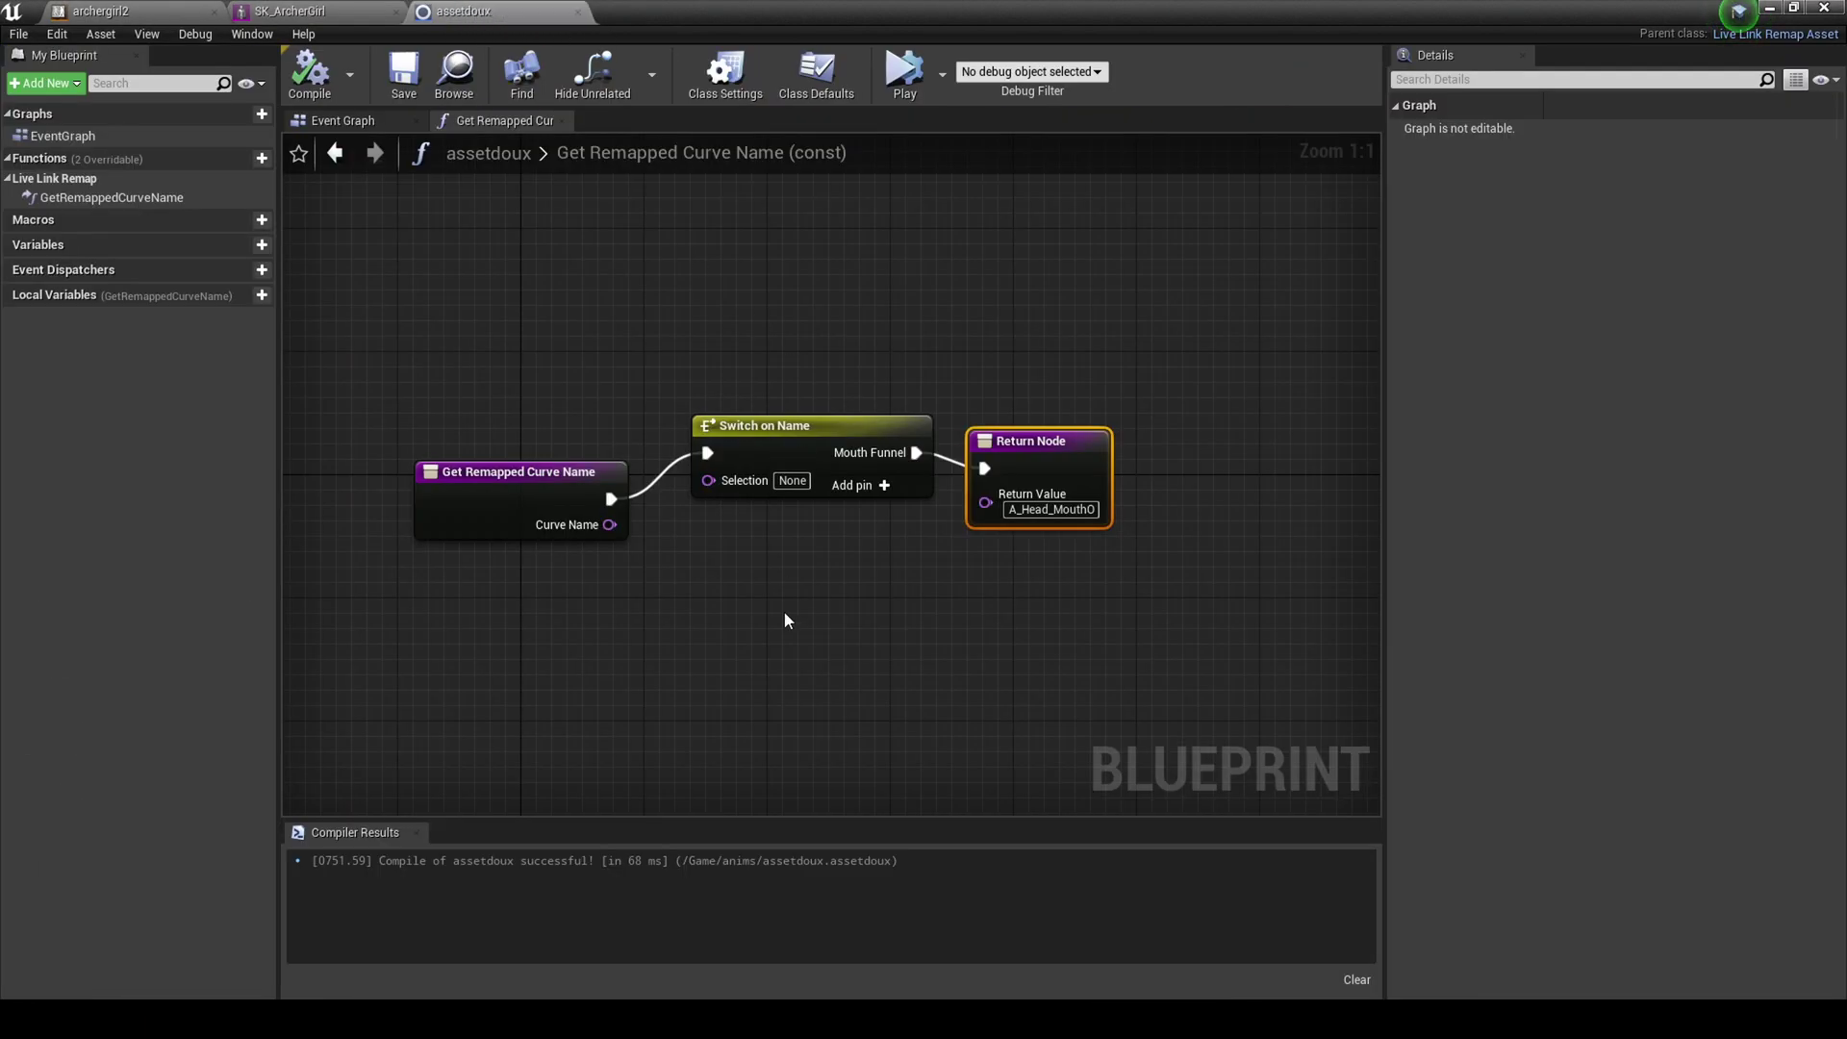
scroll(786, 620, down, 1)
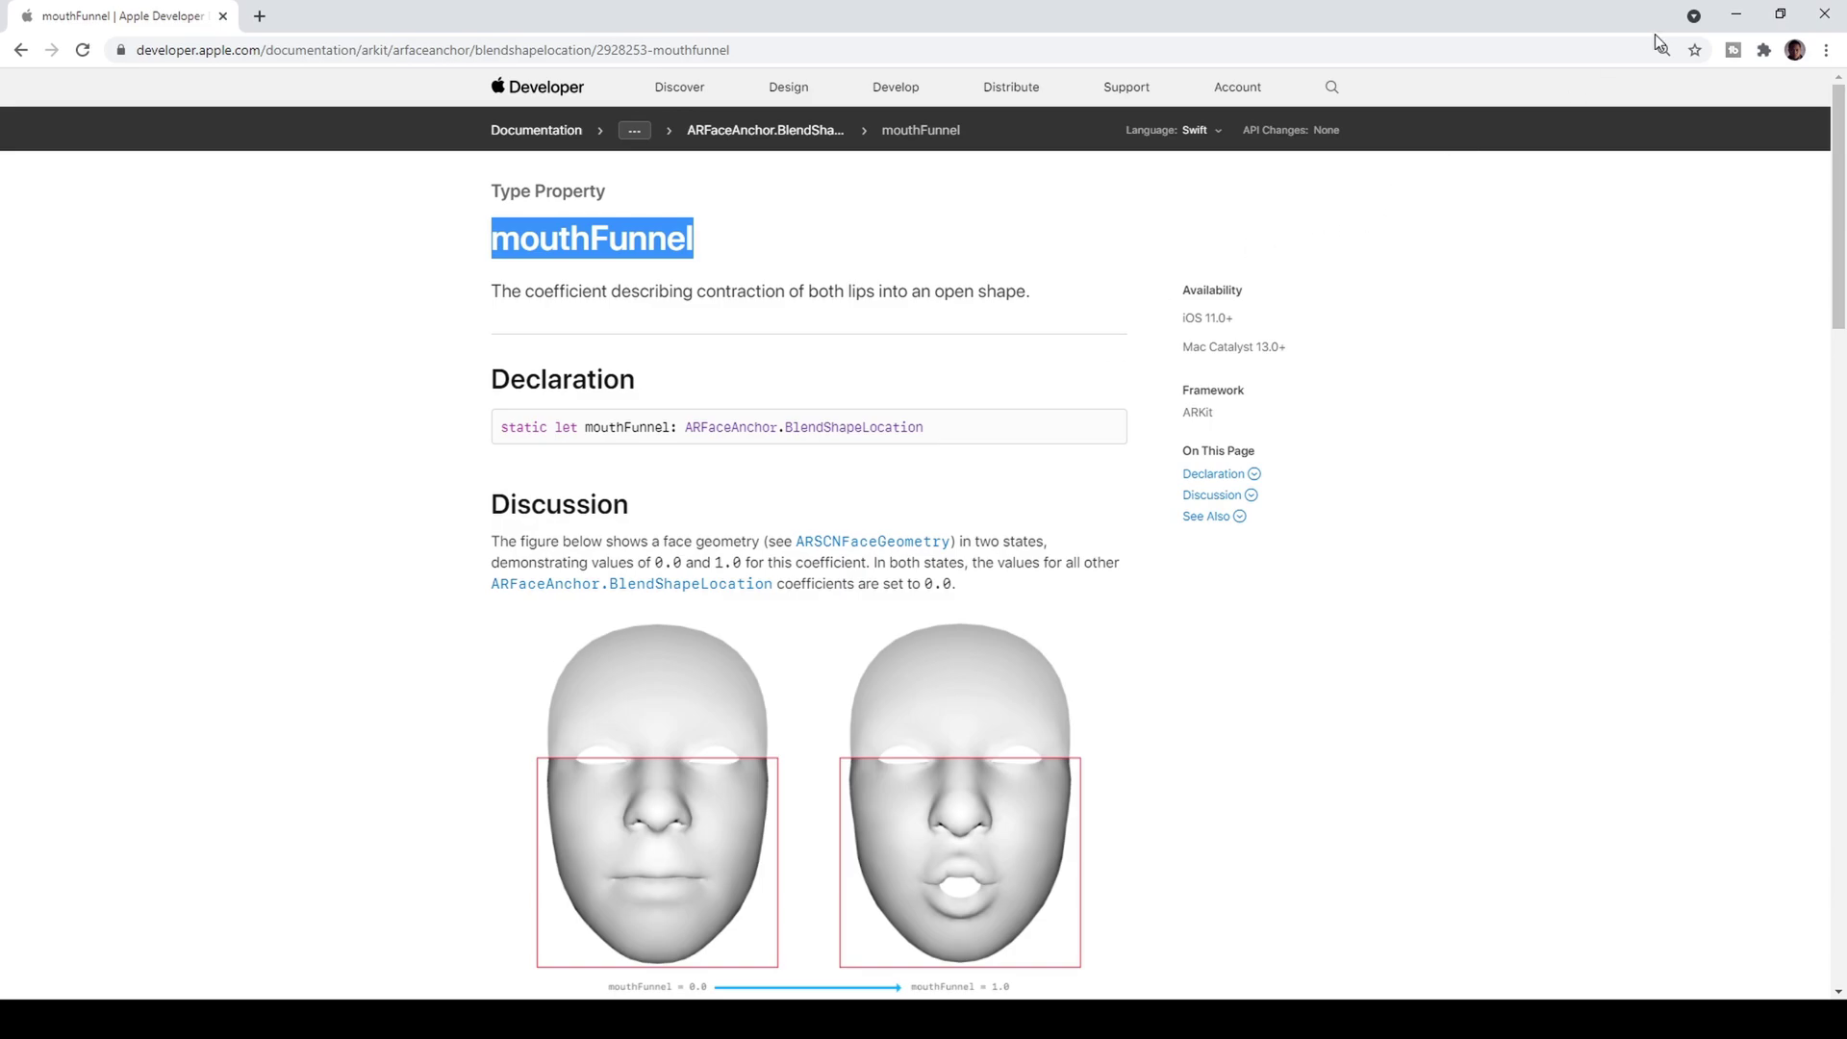
click(1743, 14)
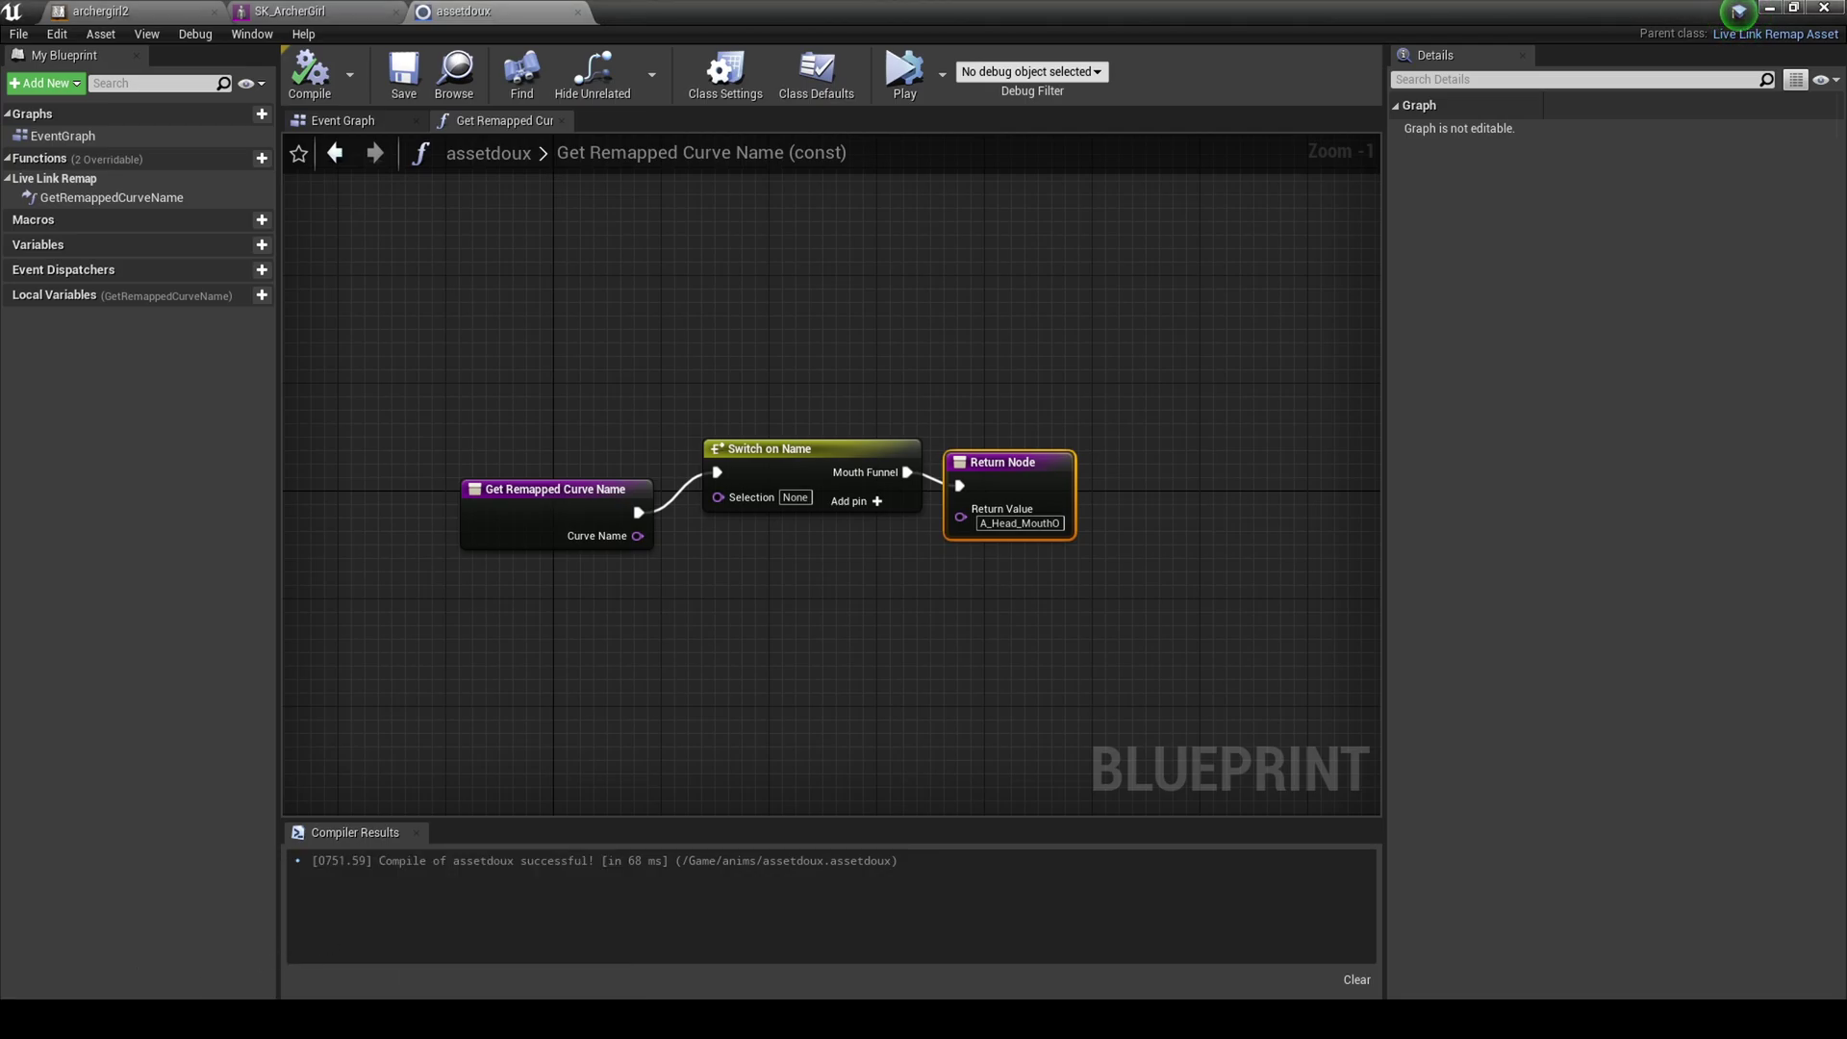
click(1767, 9)
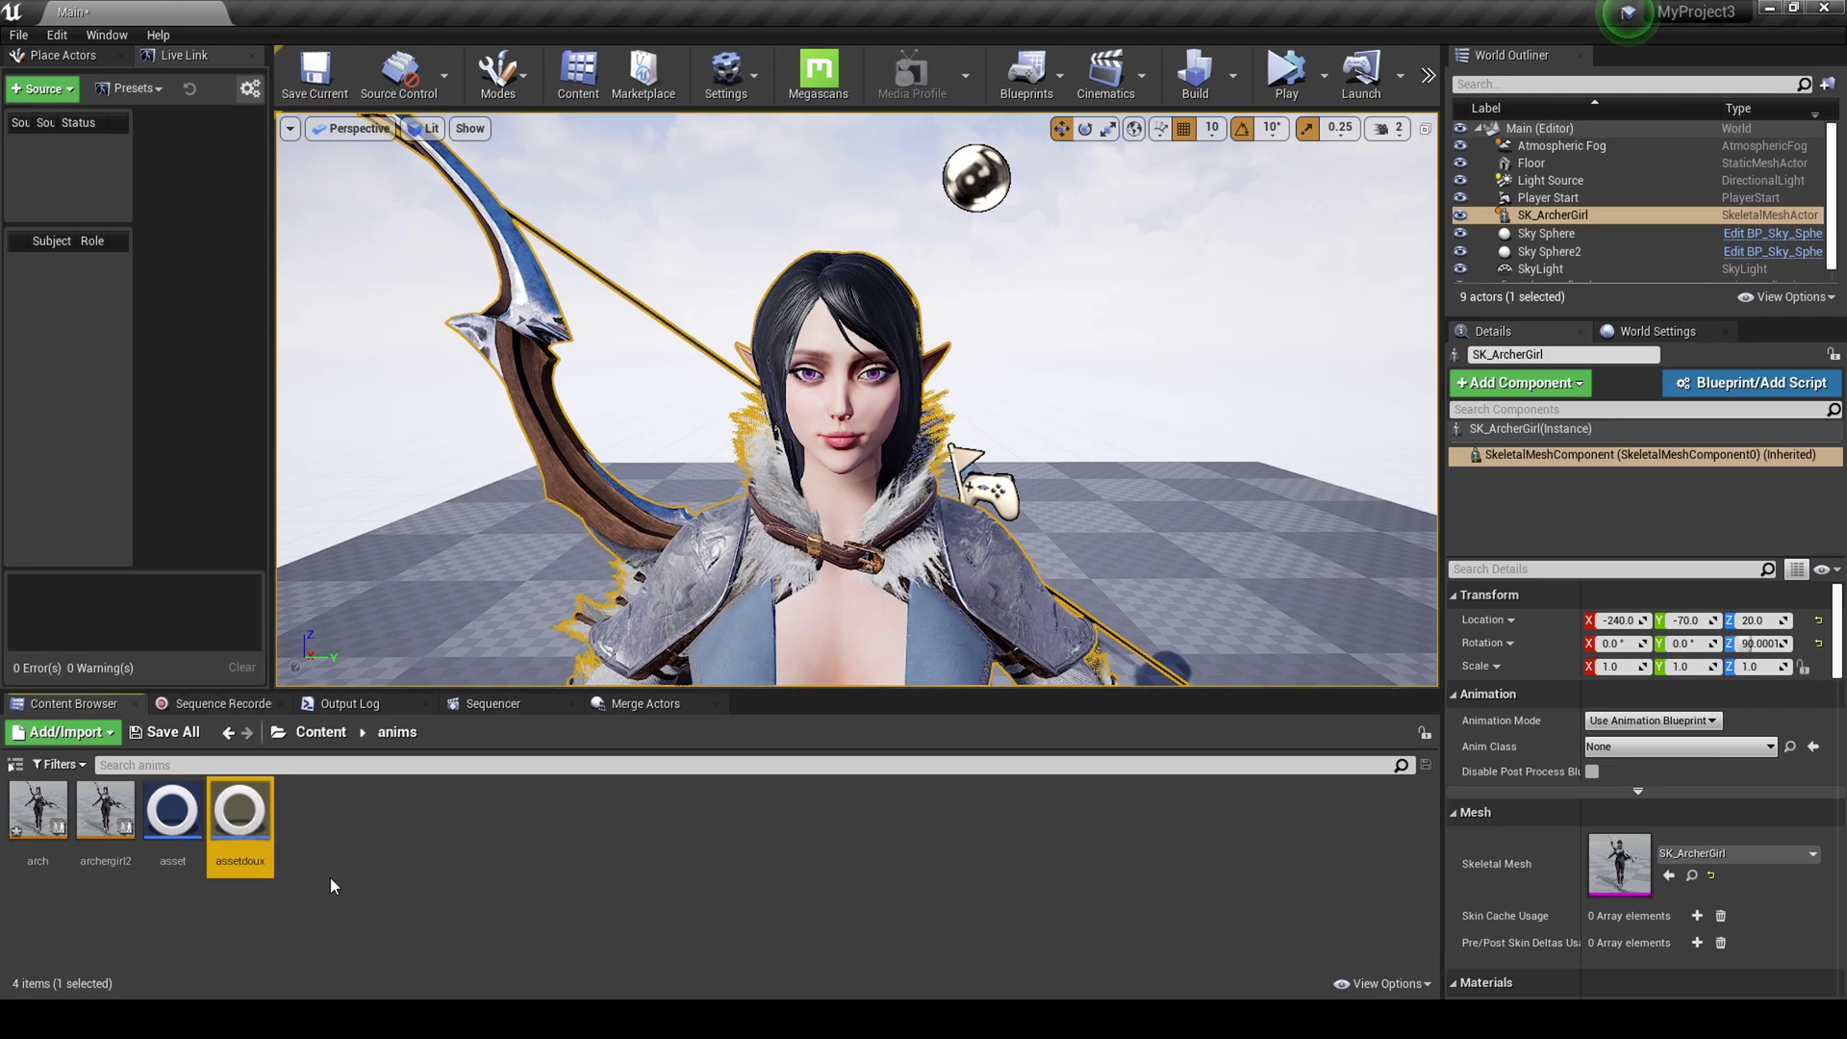
- Open the 'asset' remap blueprint and look through its curve-to-morph switch
double_click(173, 812)
scroll(895, 616, down, 4)
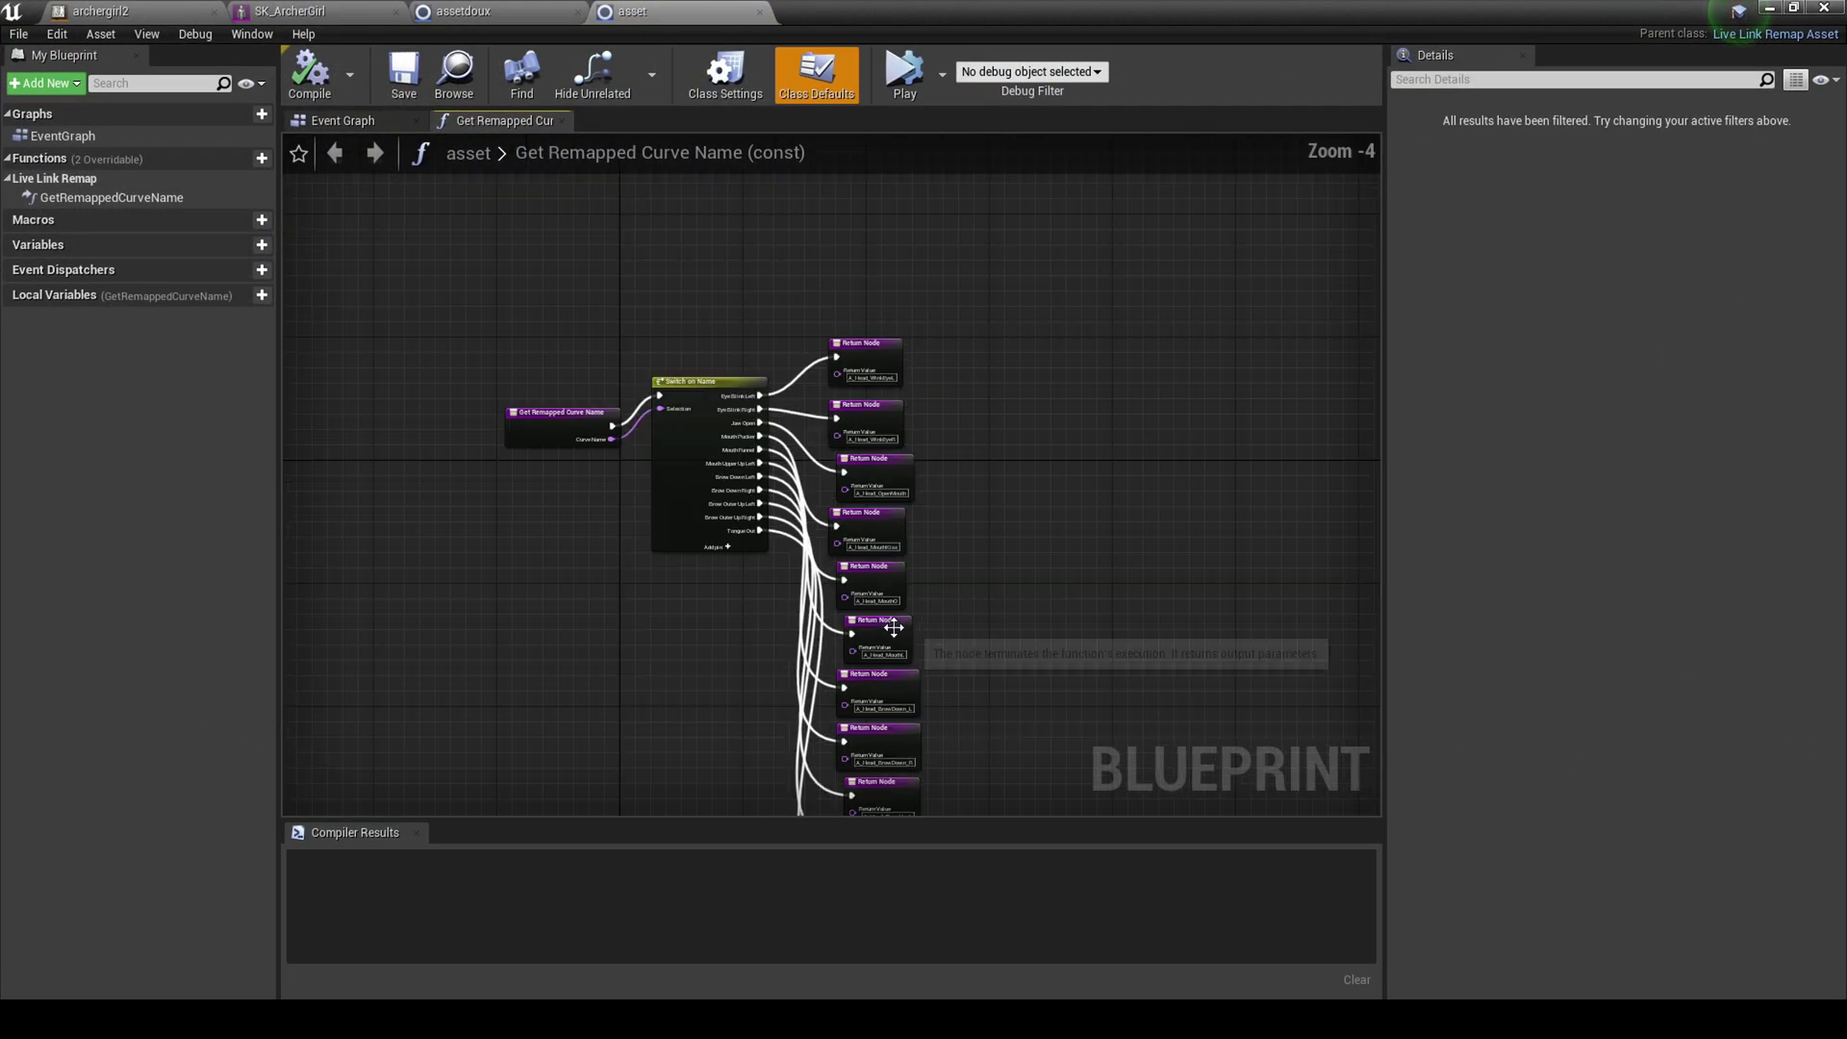
scroll(835, 493, up, 2)
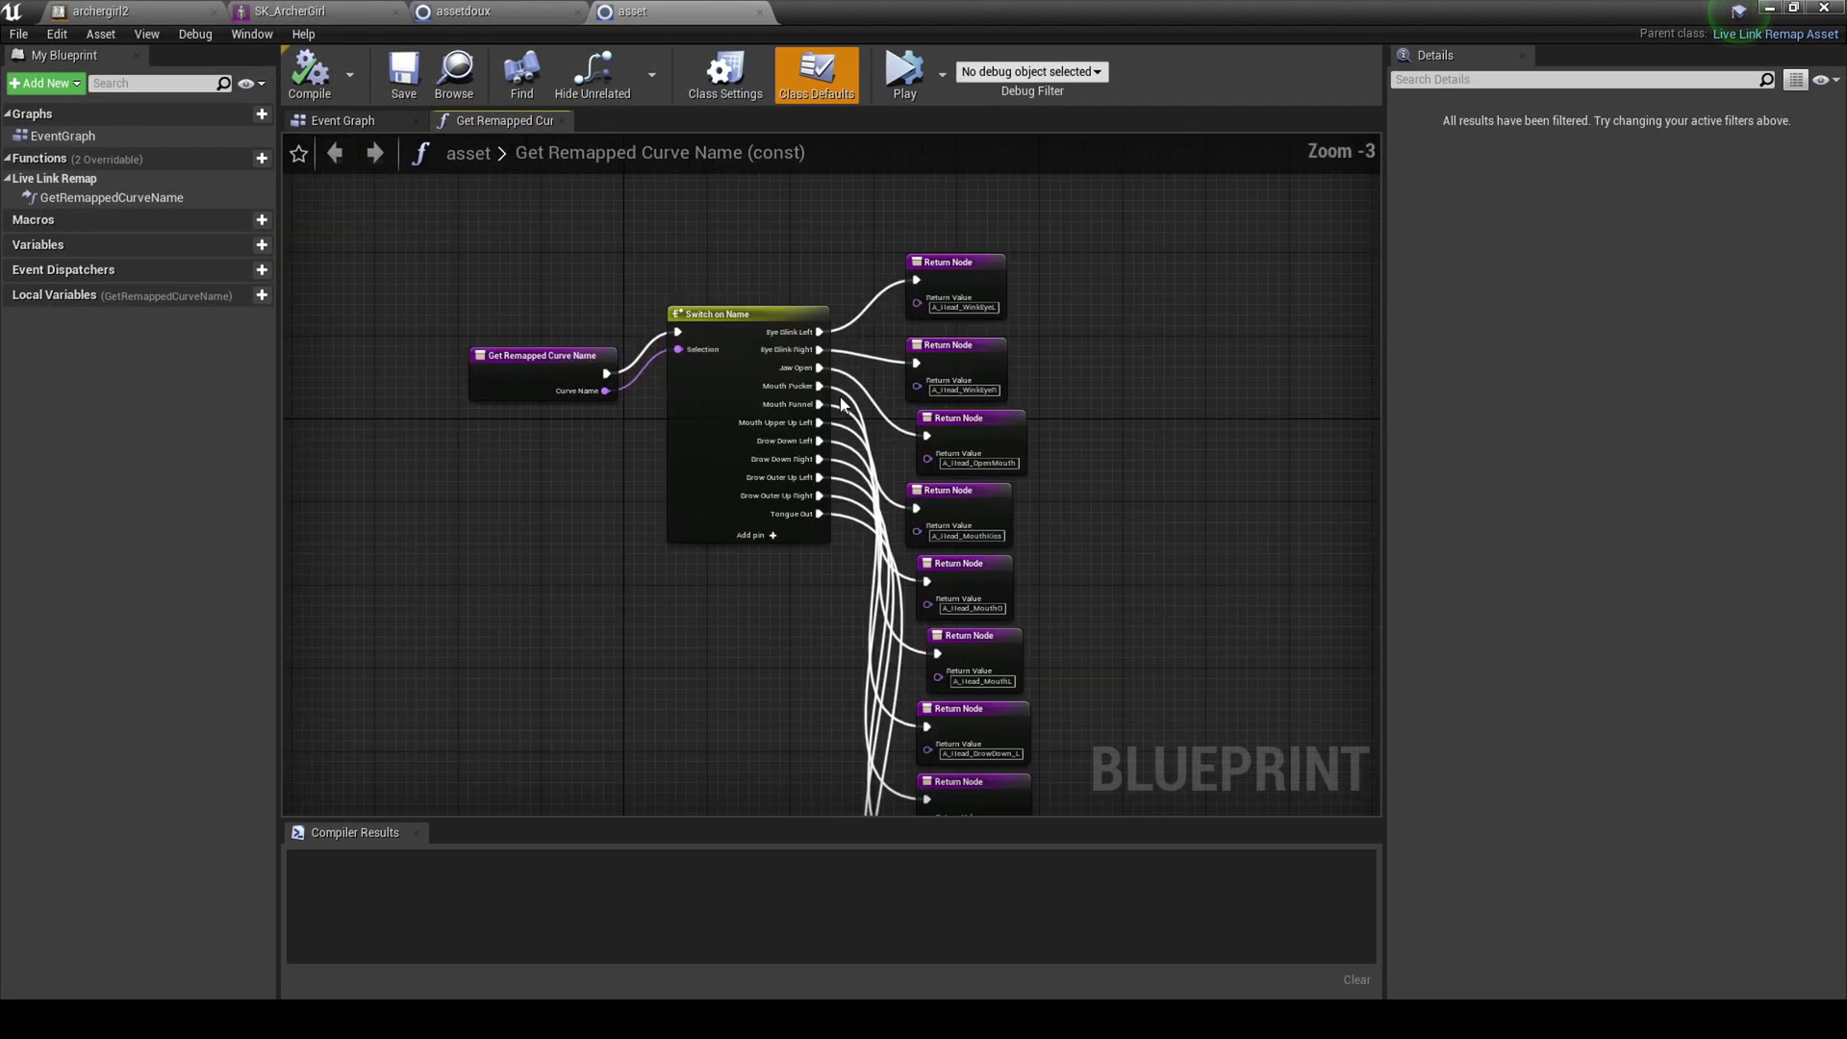
scroll(780, 620, down, 1)
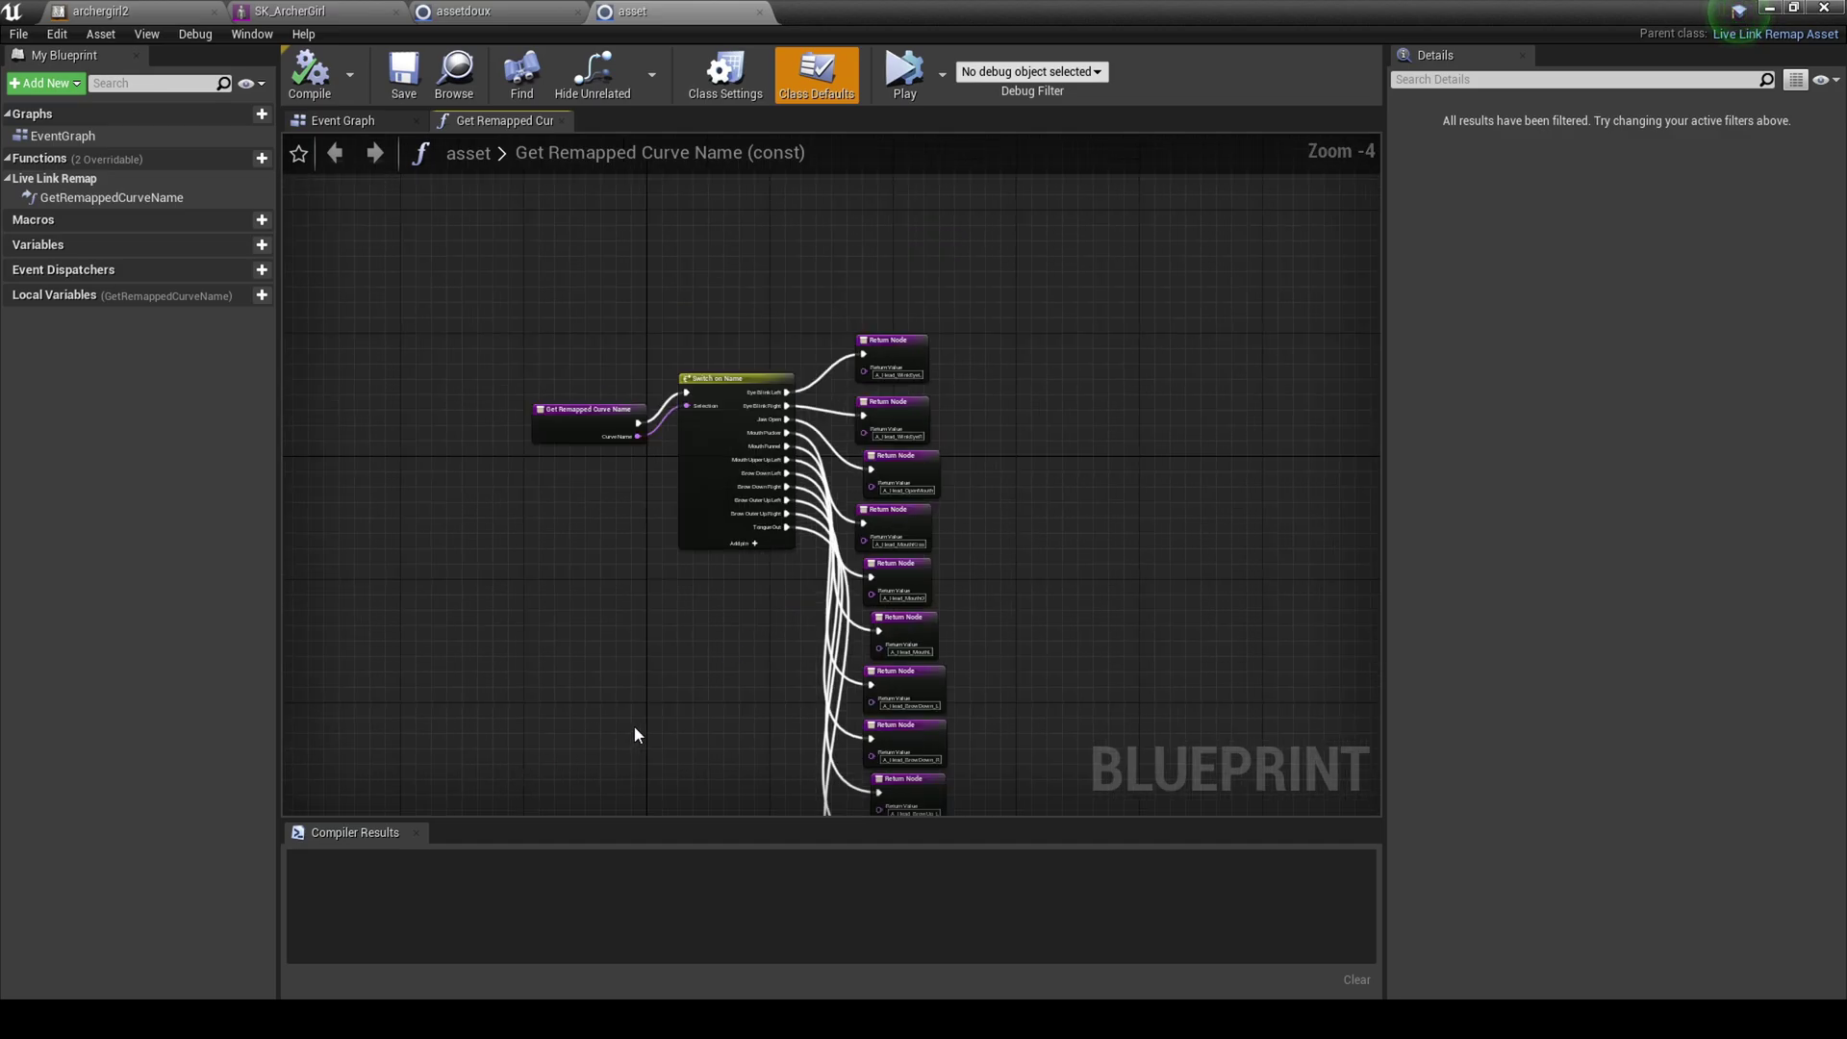
- Set archergirl2's Live Link Pose Retarget Asset to 'asset' in the AnimGraph, then compile and save
click(1767, 9)
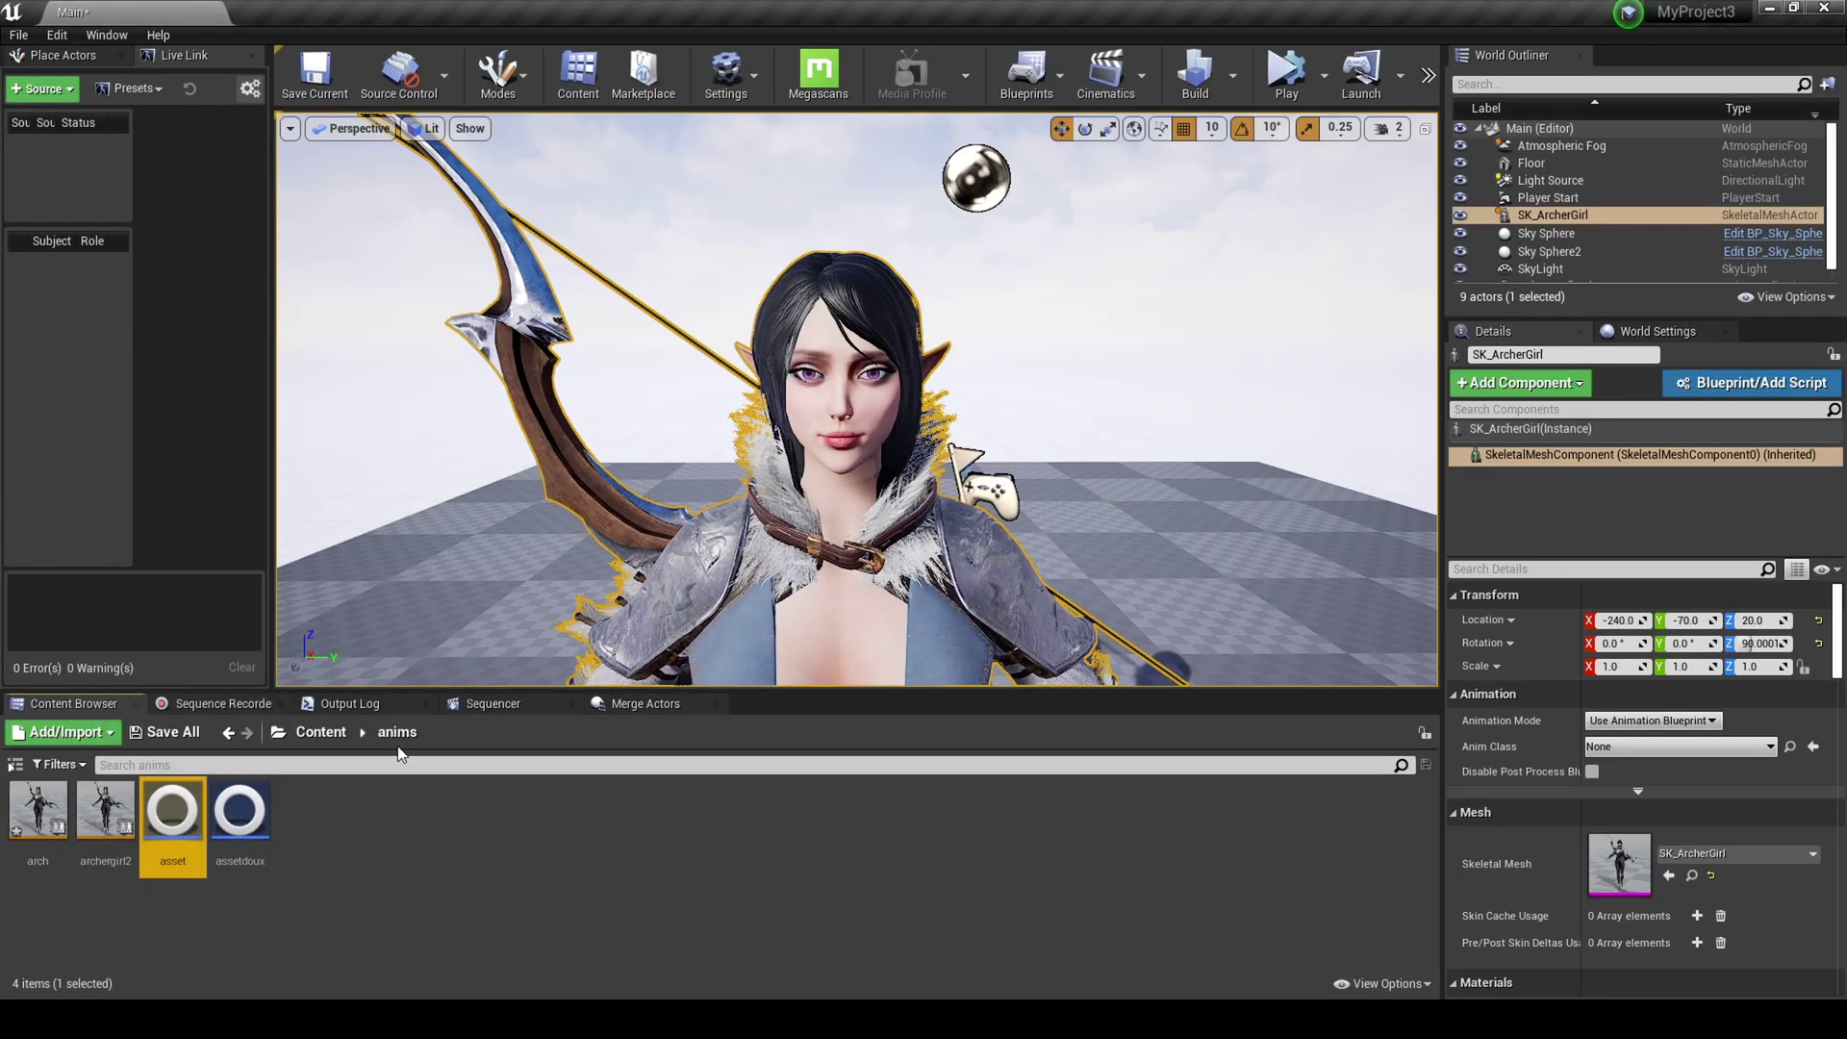
double_click(122, 819)
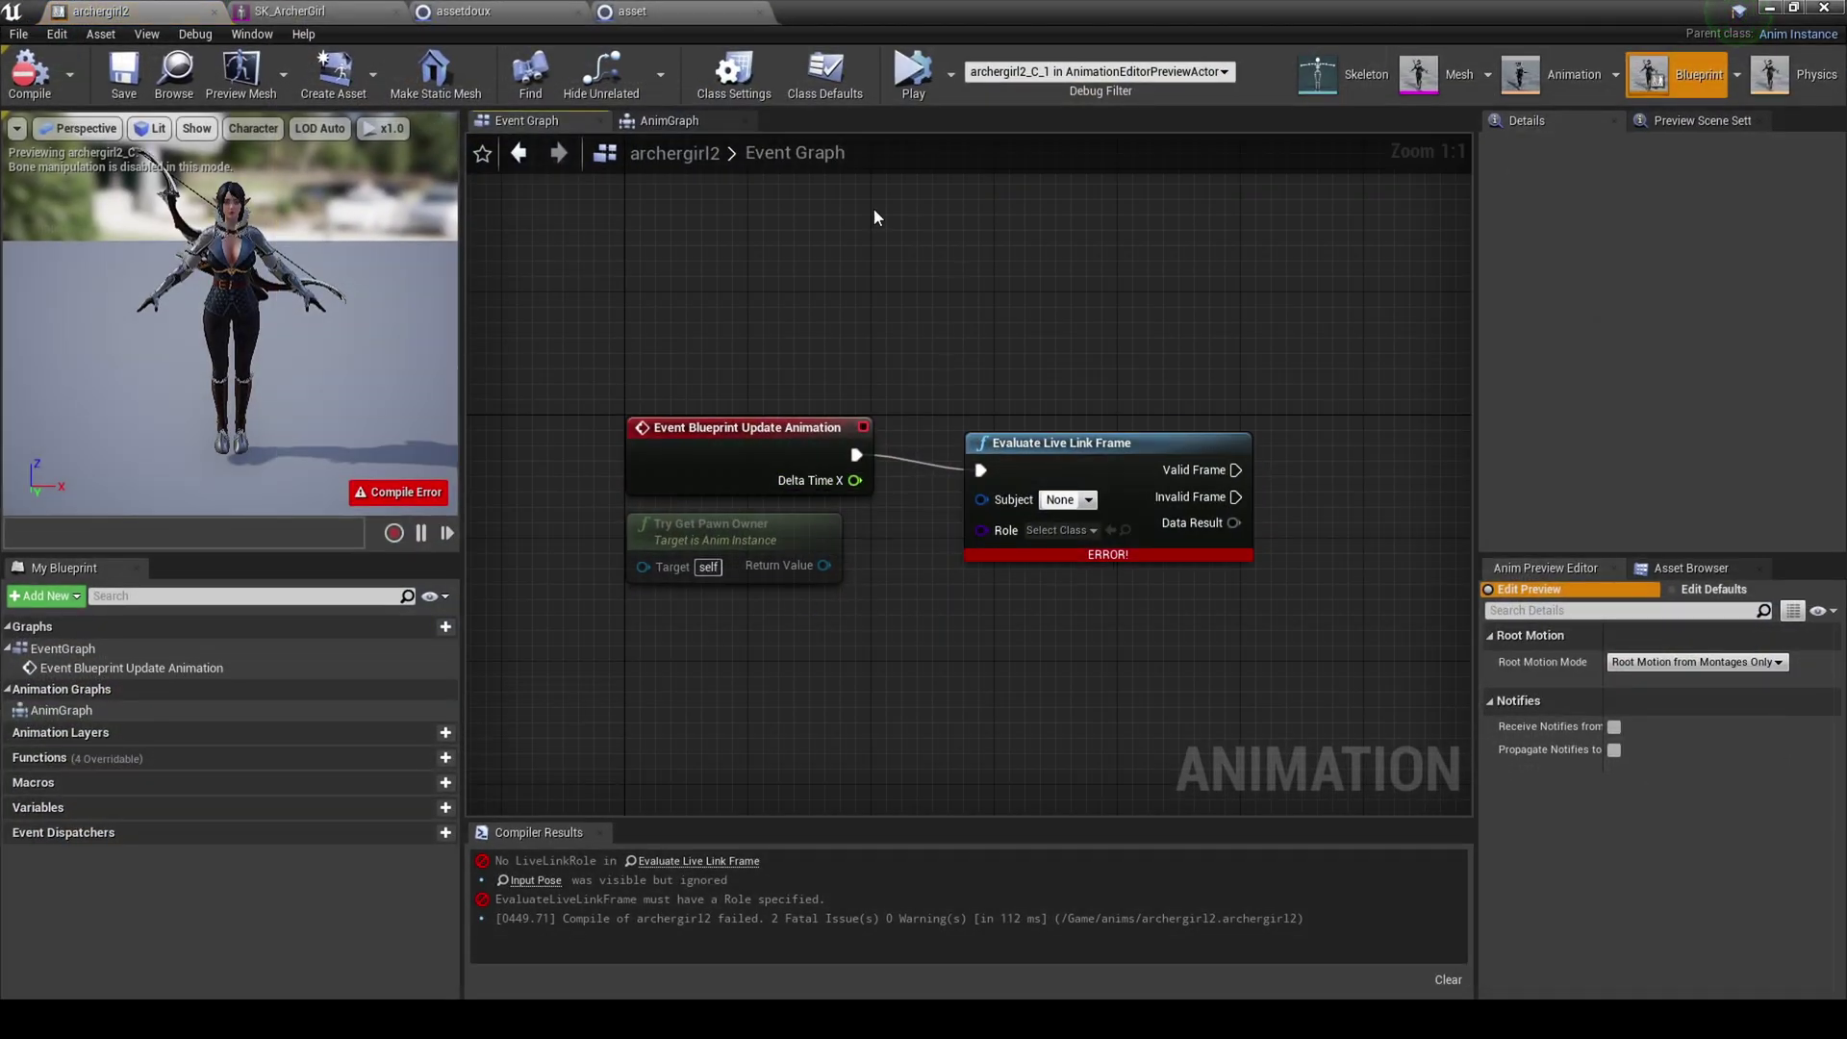
click(669, 120)
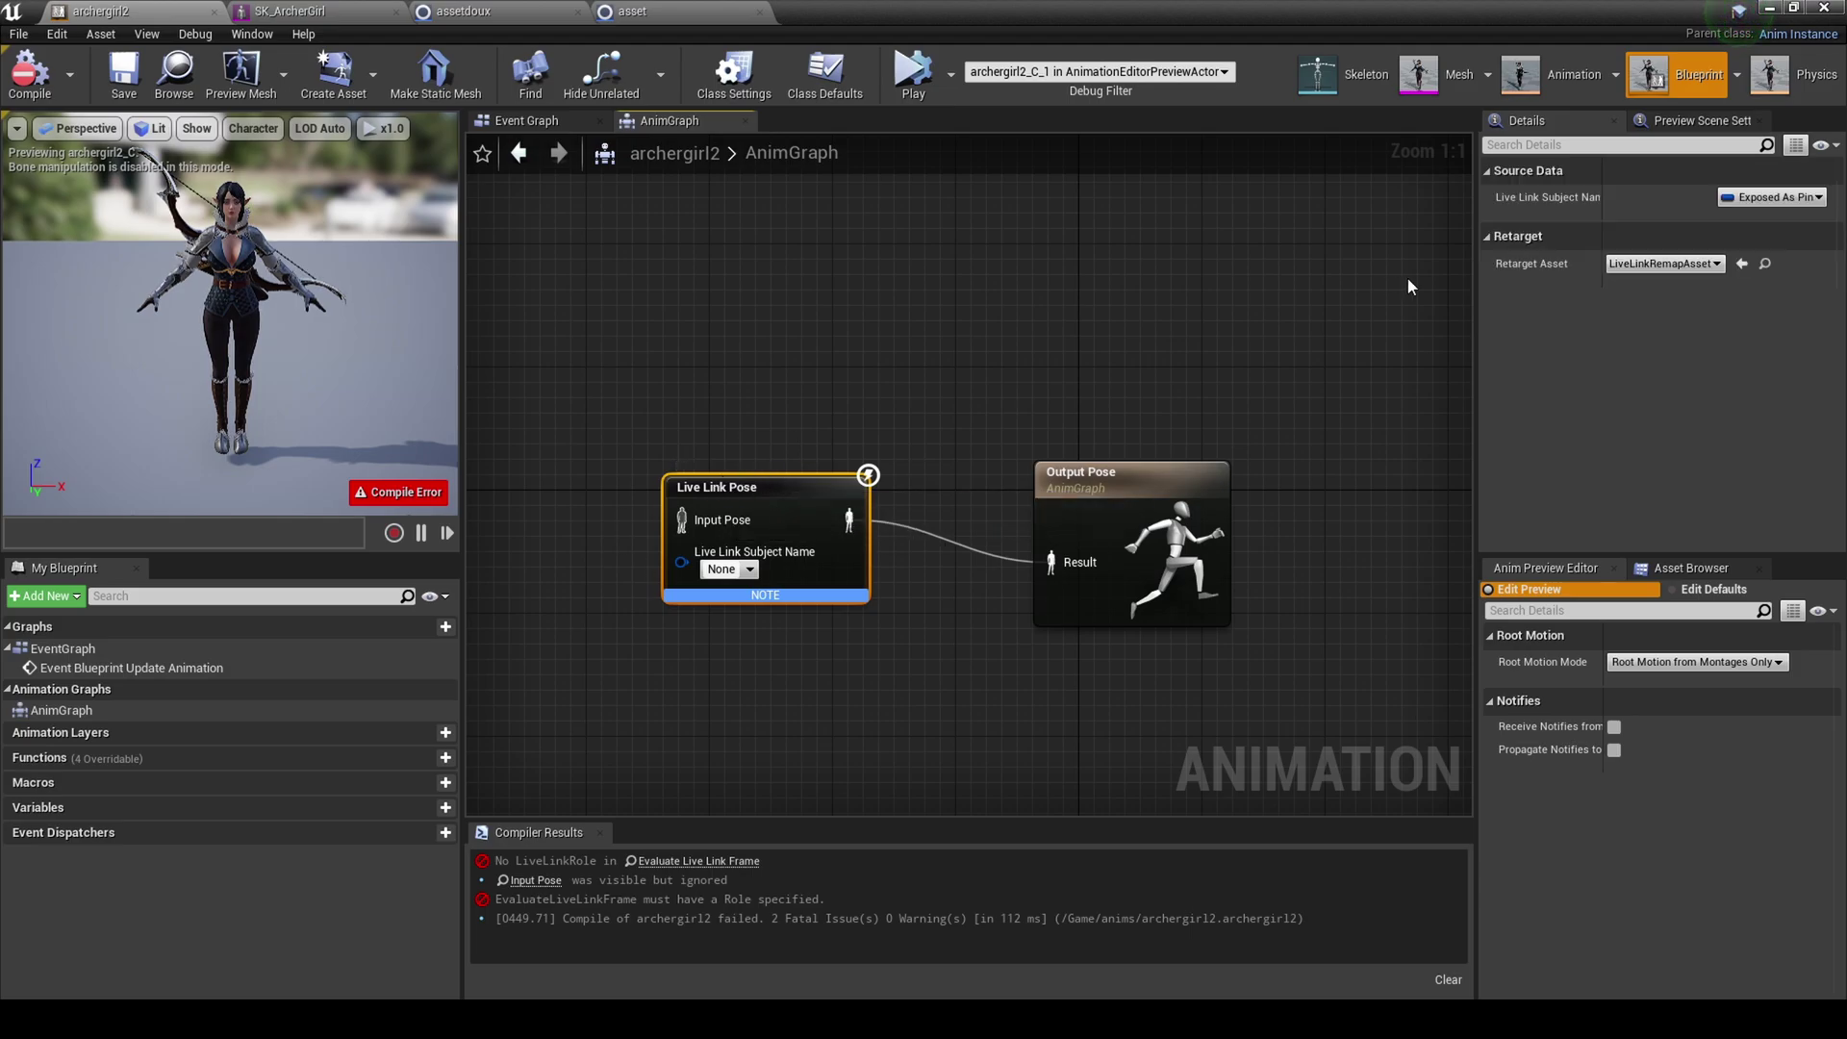
click(1626, 264)
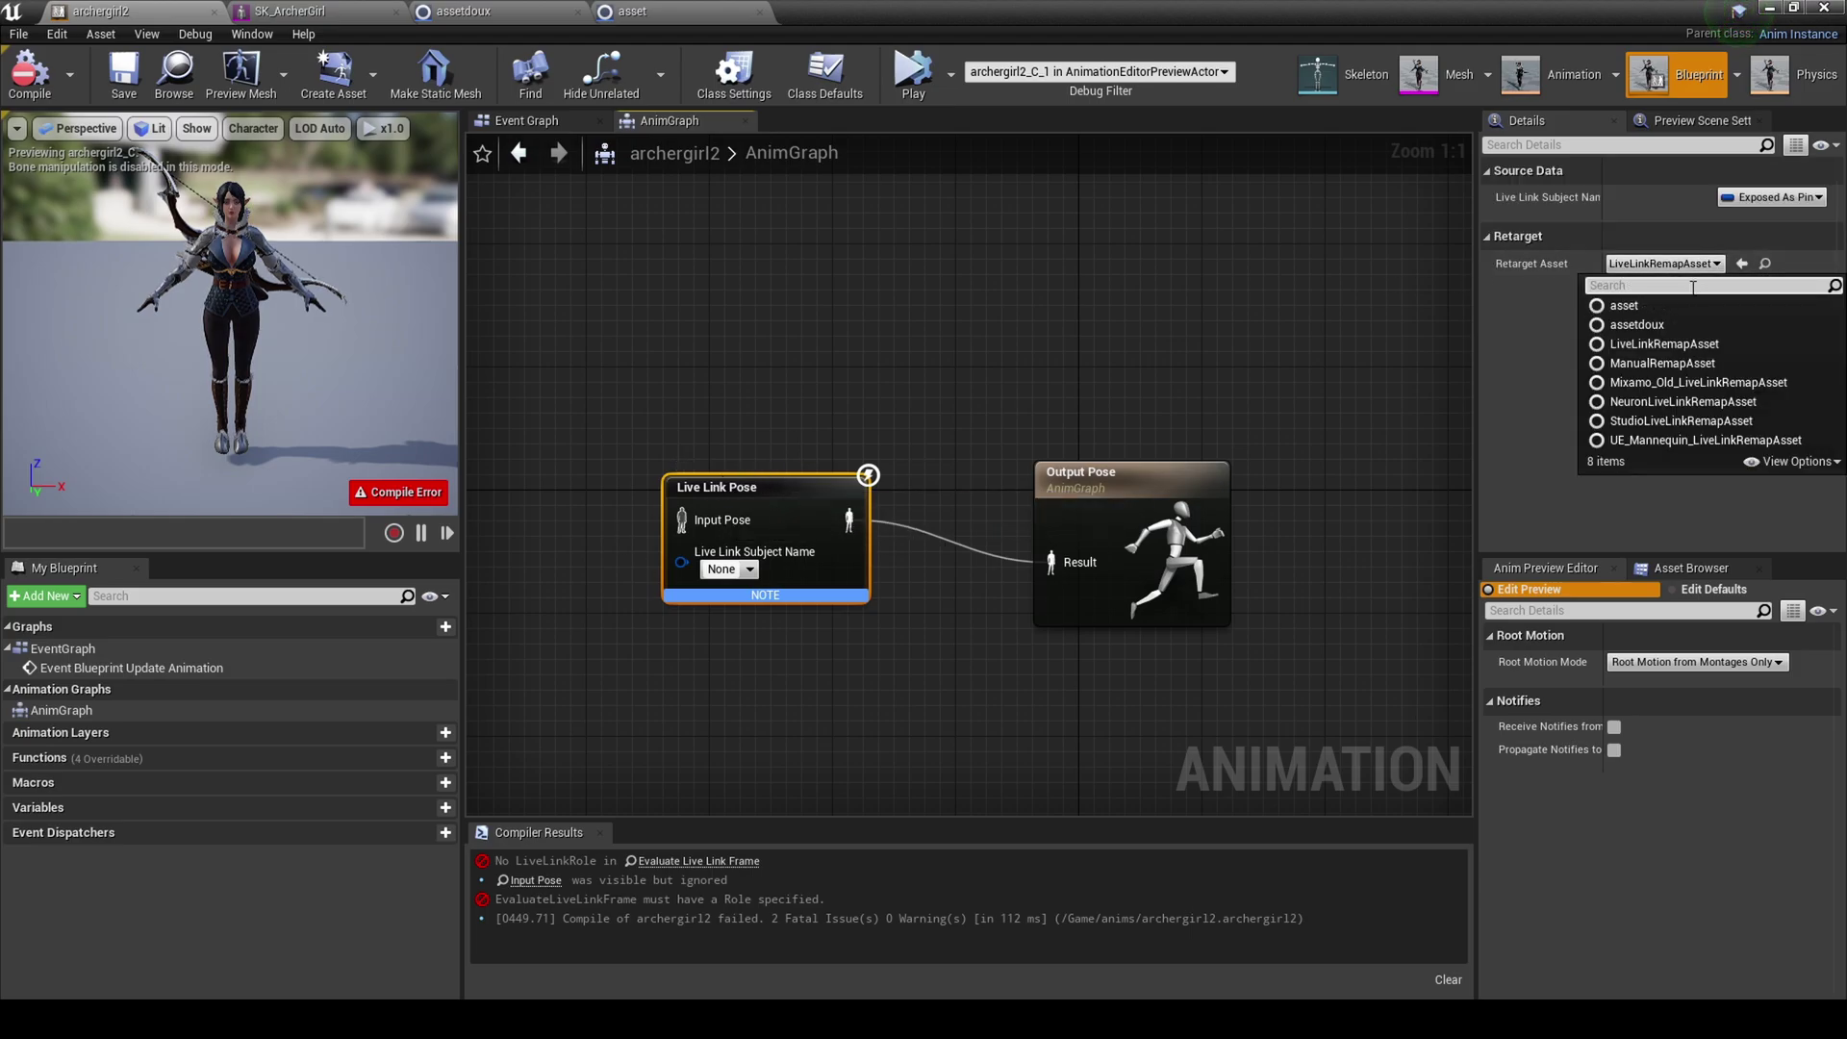
click(1641, 307)
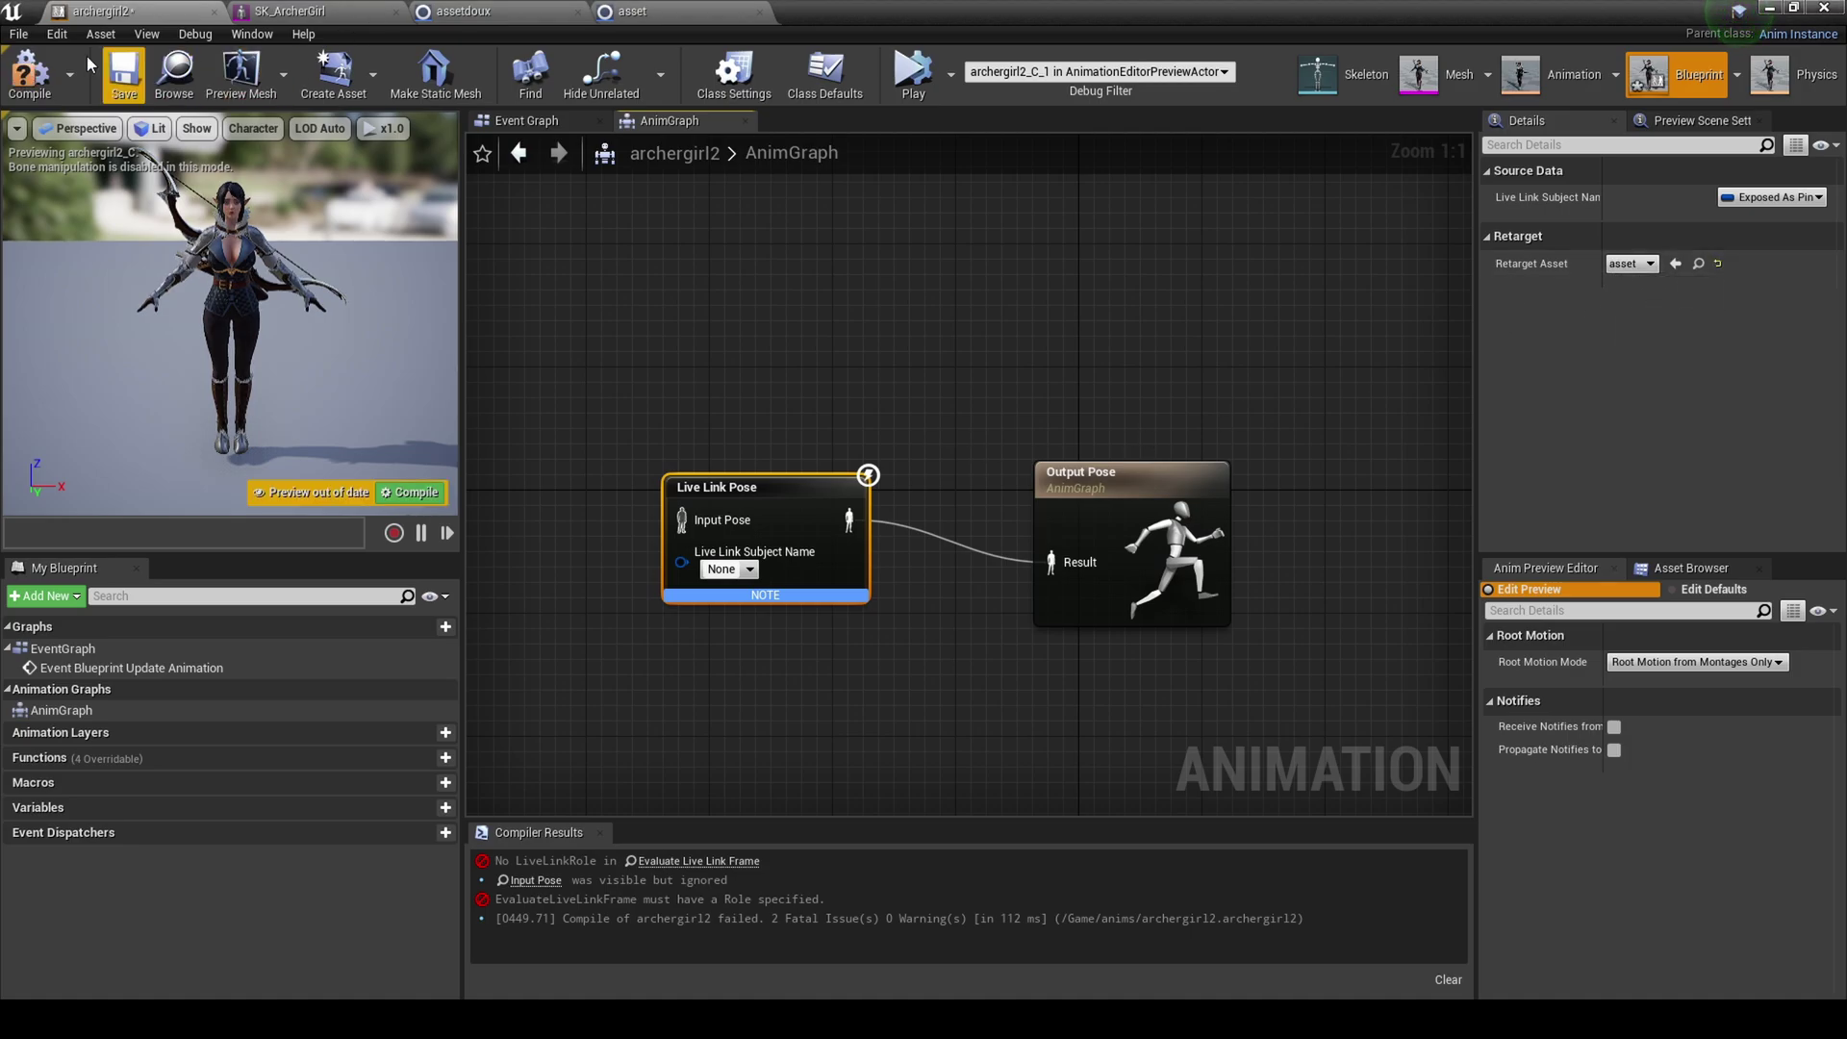
click(31, 72)
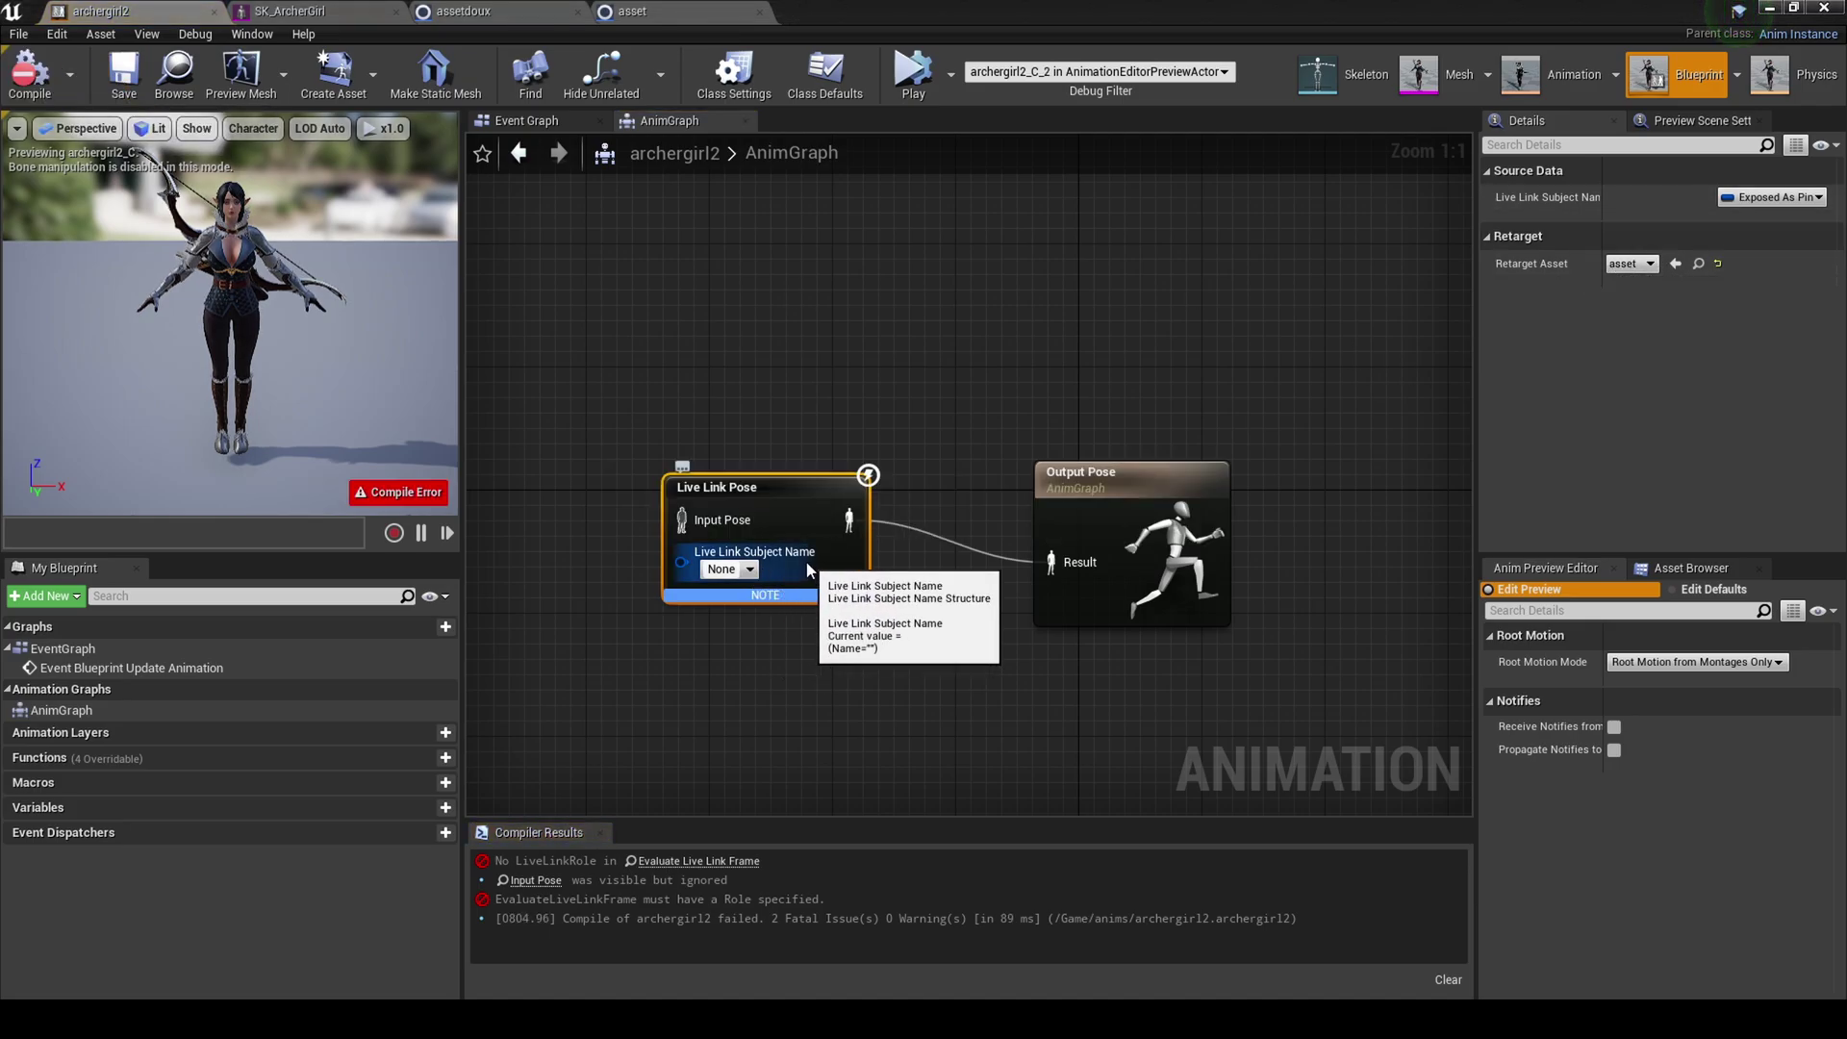
- Pan and zoom across the asset graph's Return nodes, then minimise the Blueprint editor
click(615, 13)
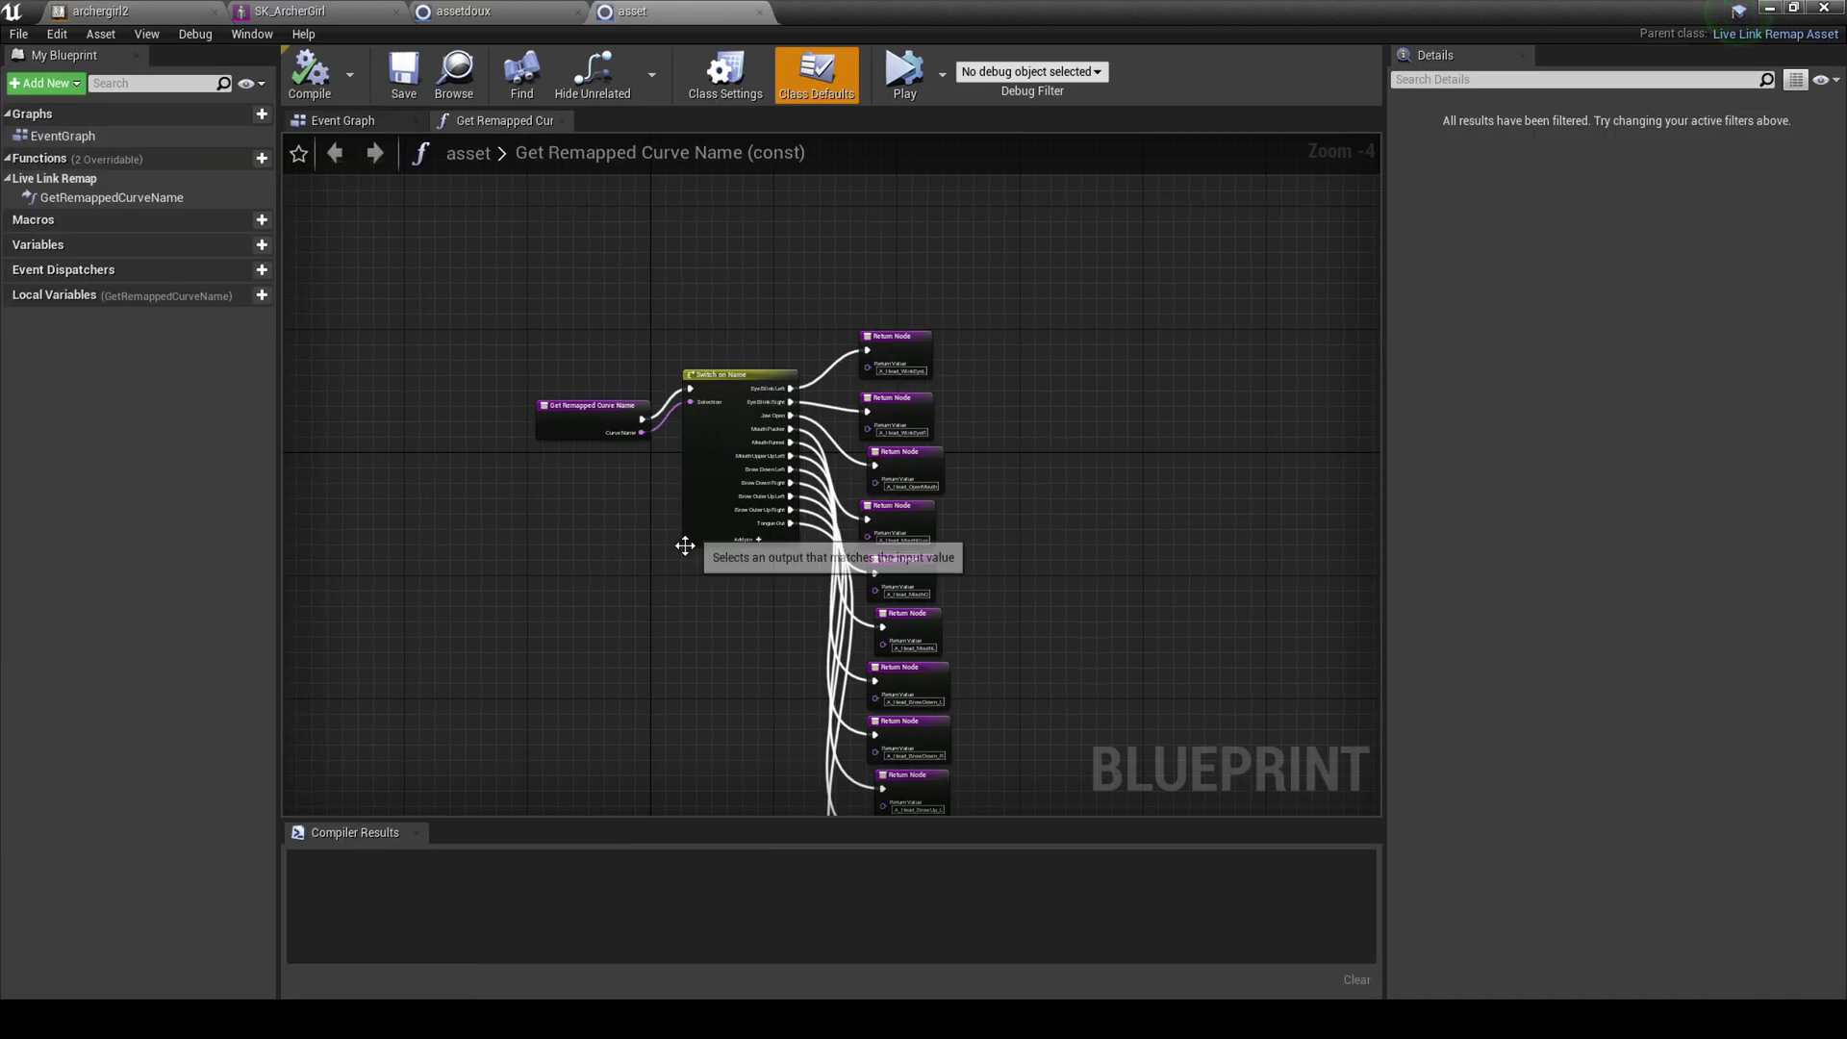
scroll(686, 558, up, 4)
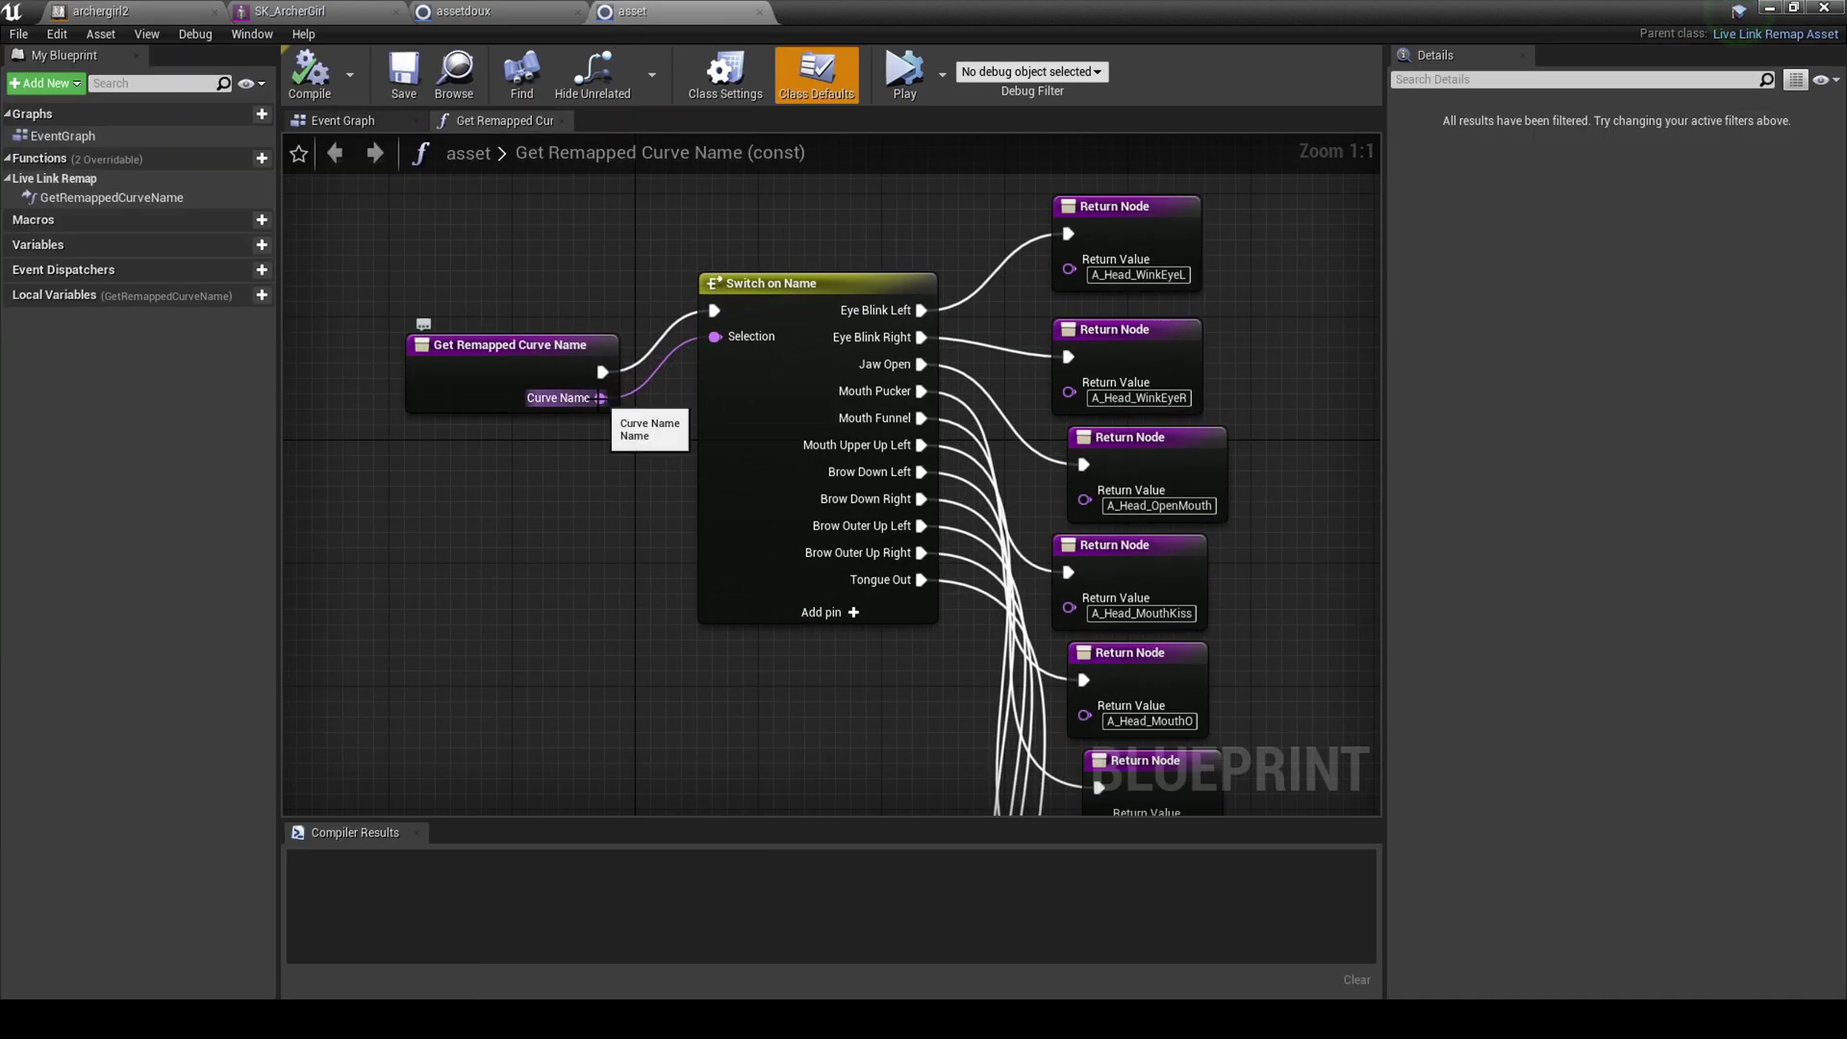
scroll(861, 528, down, 2)
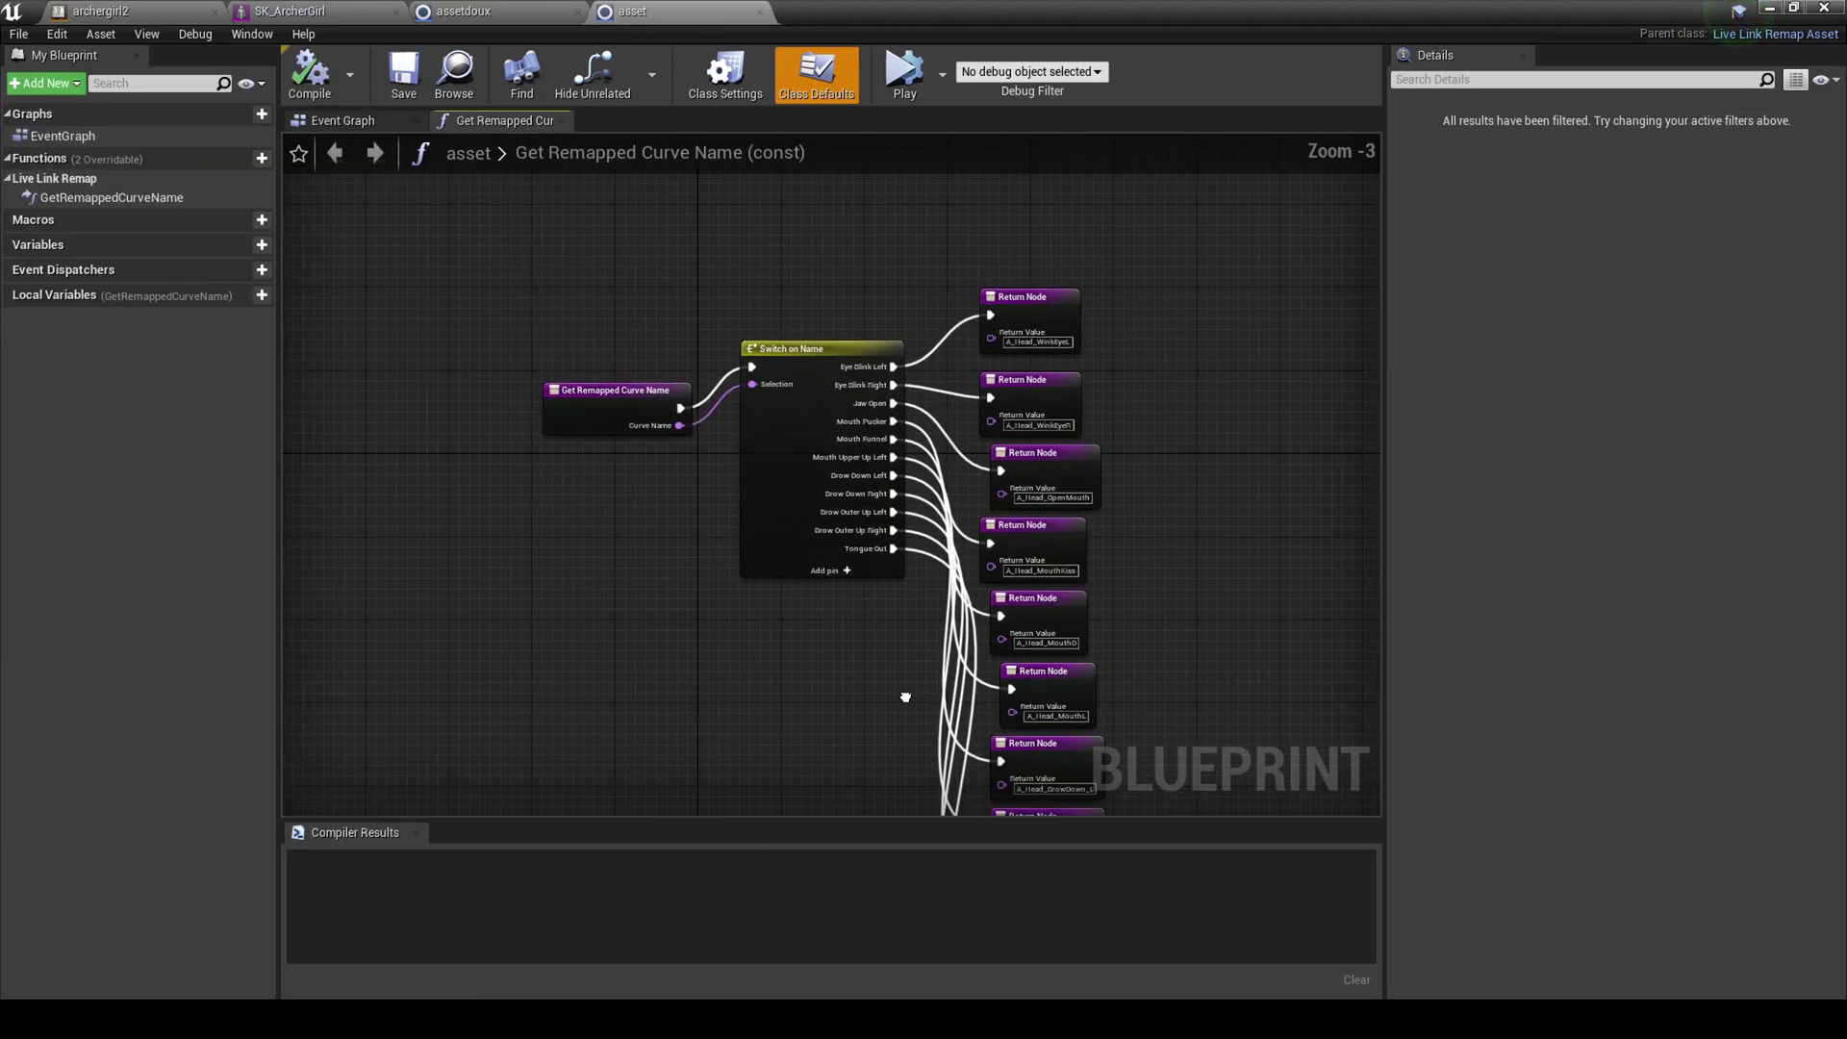
scroll(910, 693, down, 1)
right_drag(910, 693, 861, 610)
scroll(1055, 723, down, 1)
right_drag(1054, 724, 1125, 778)
scroll(996, 500, up, 1)
scroll(1126, 778, up, 1)
right_drag(847, 470, 756, 450)
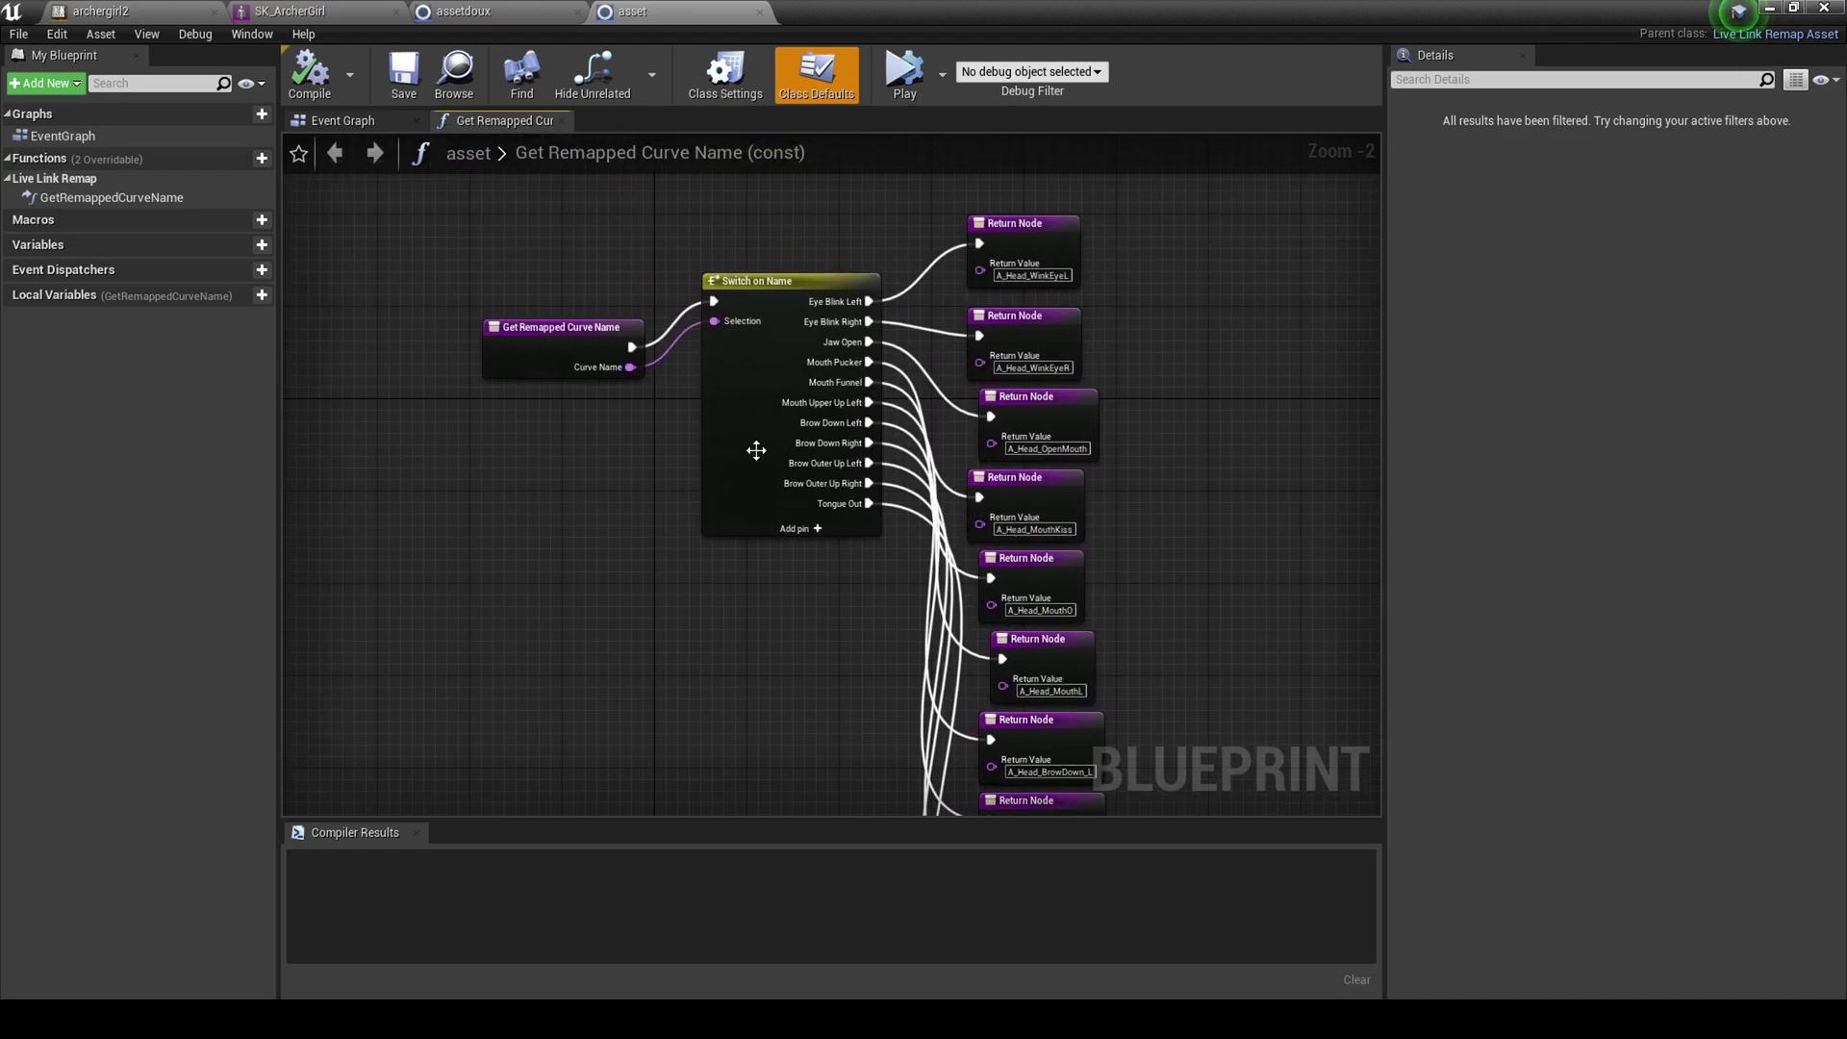
click(1768, 9)
- Set SK_ArcherGirl's Anim Class to archergirl2, after briefly trying arch
click(969, 354)
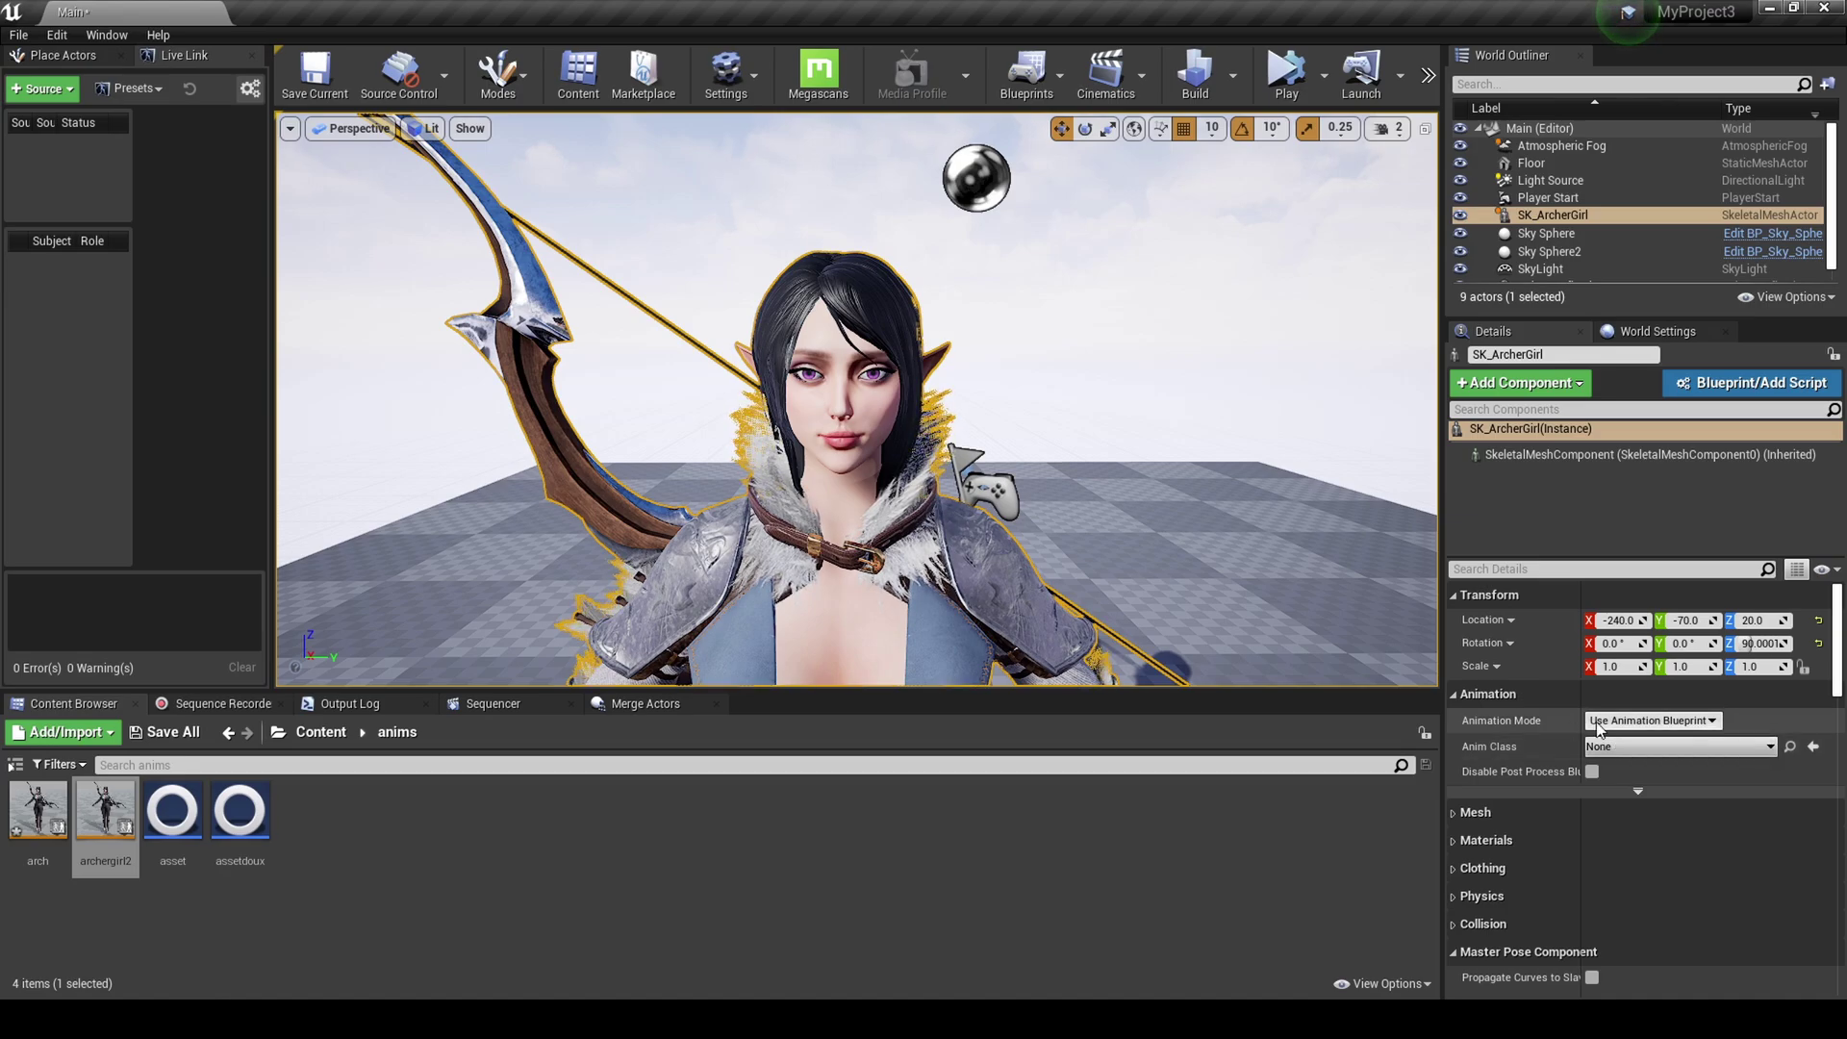
click(1638, 748)
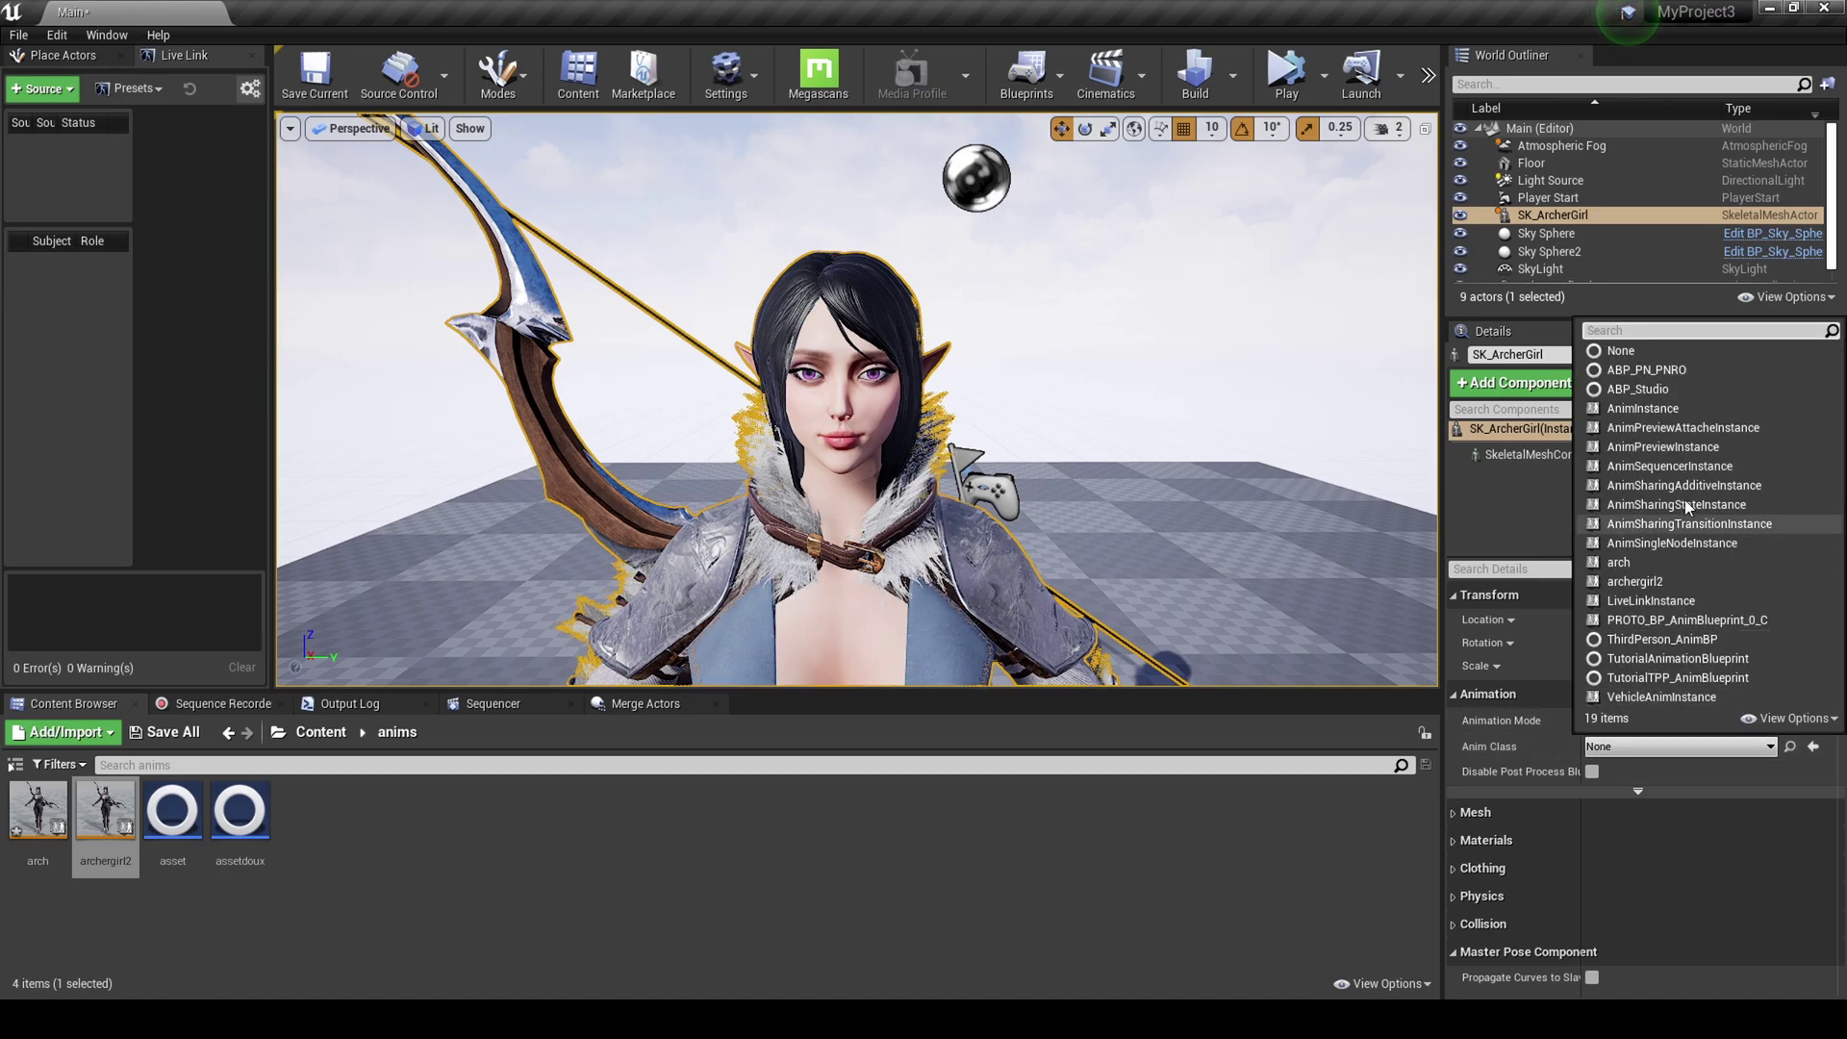
click(1649, 566)
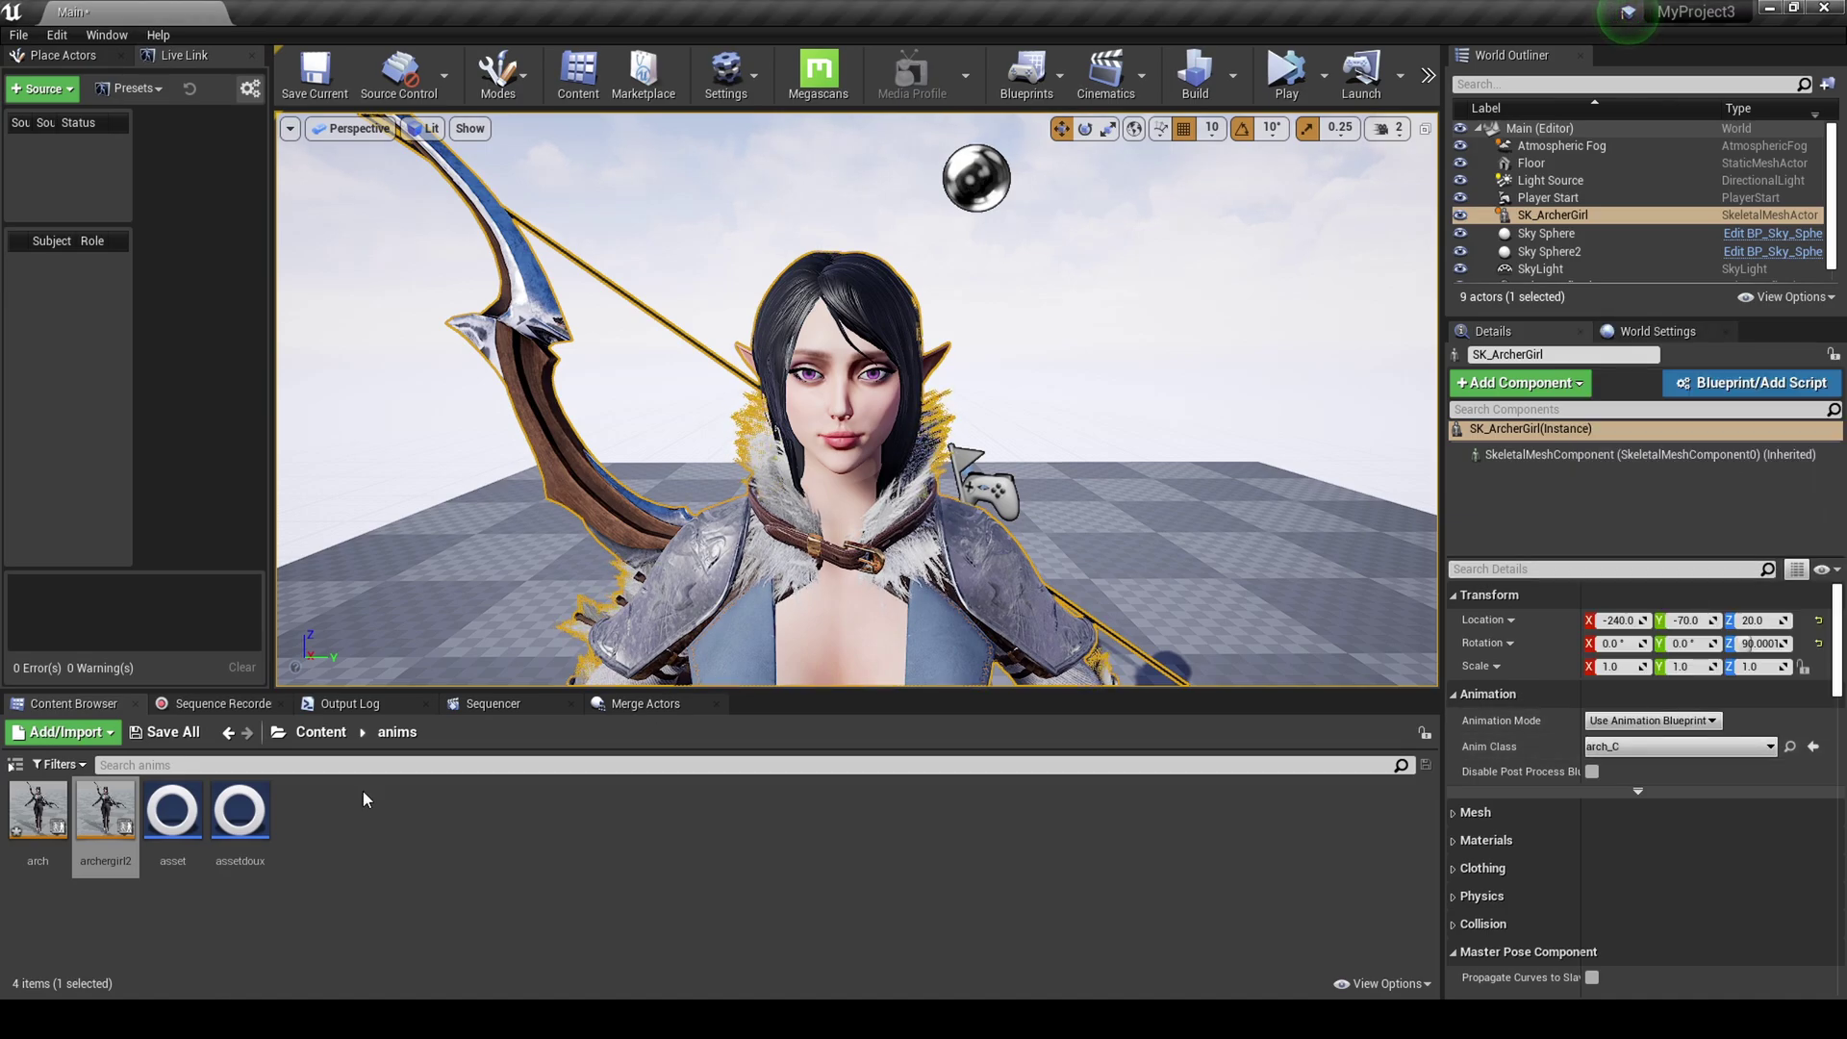
click(1625, 748)
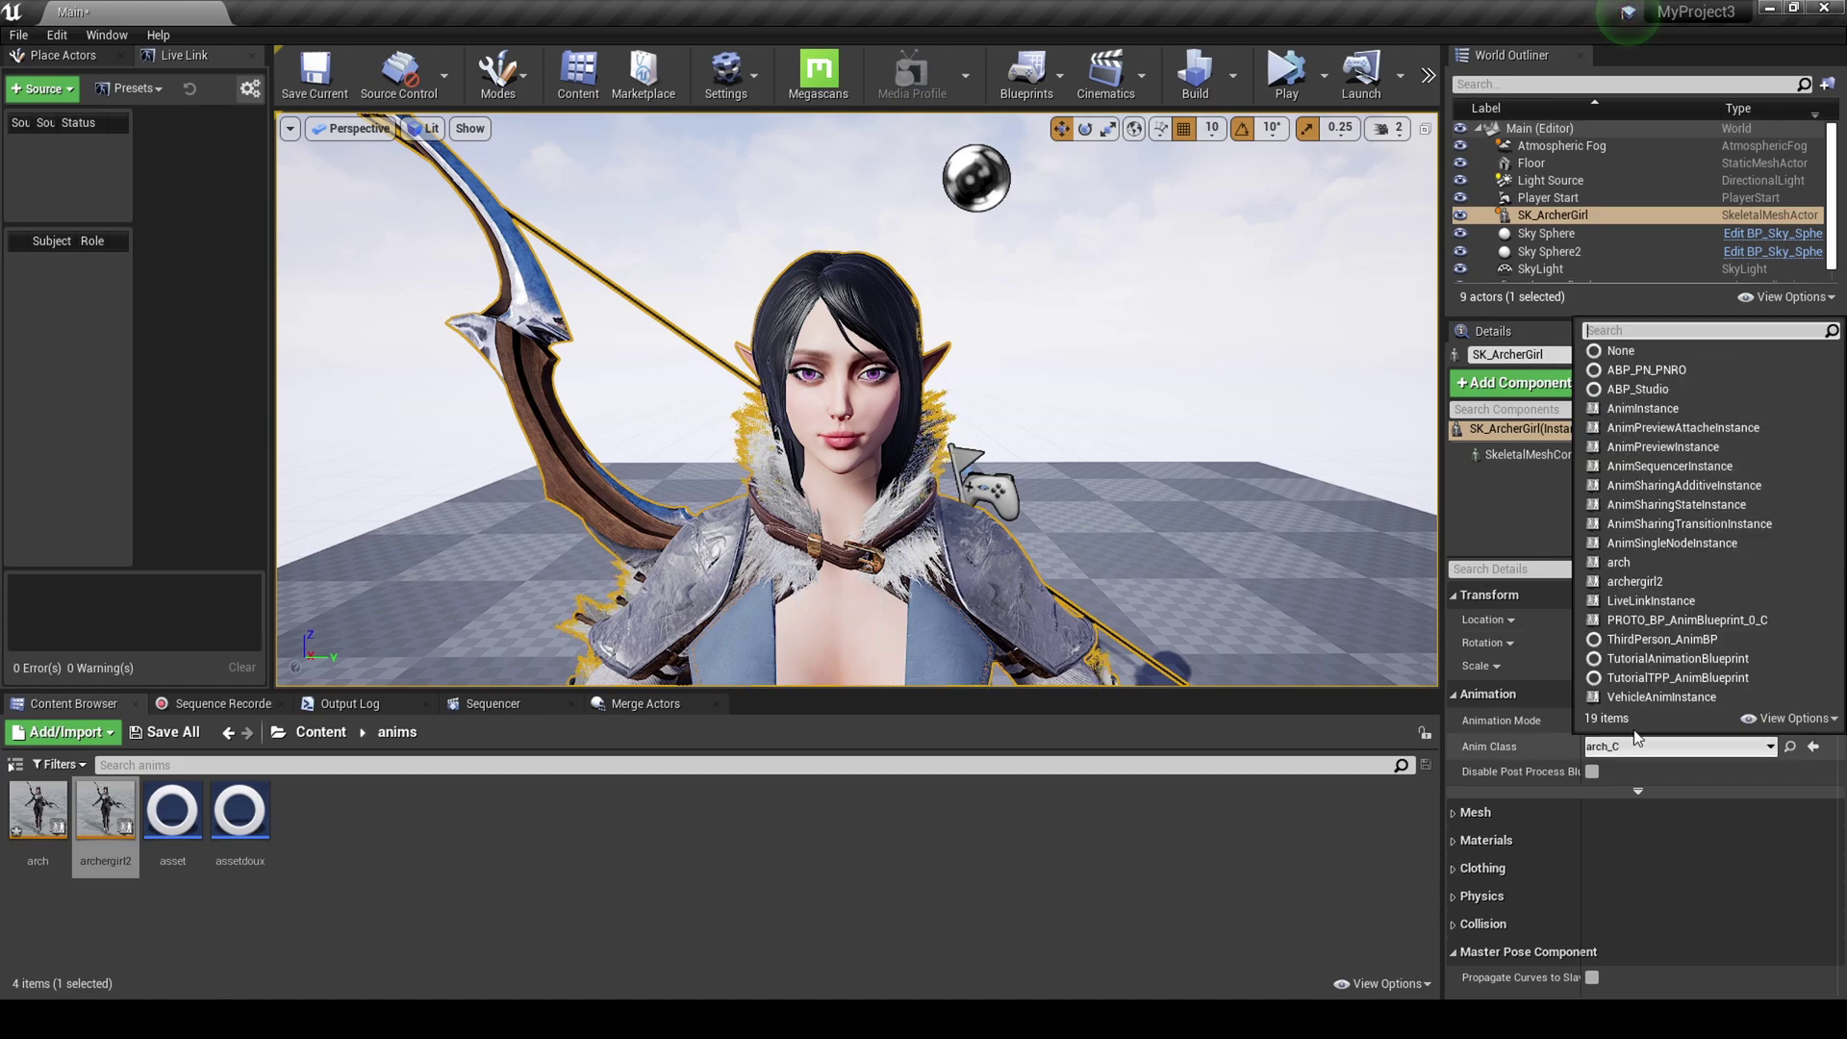
click(1634, 583)
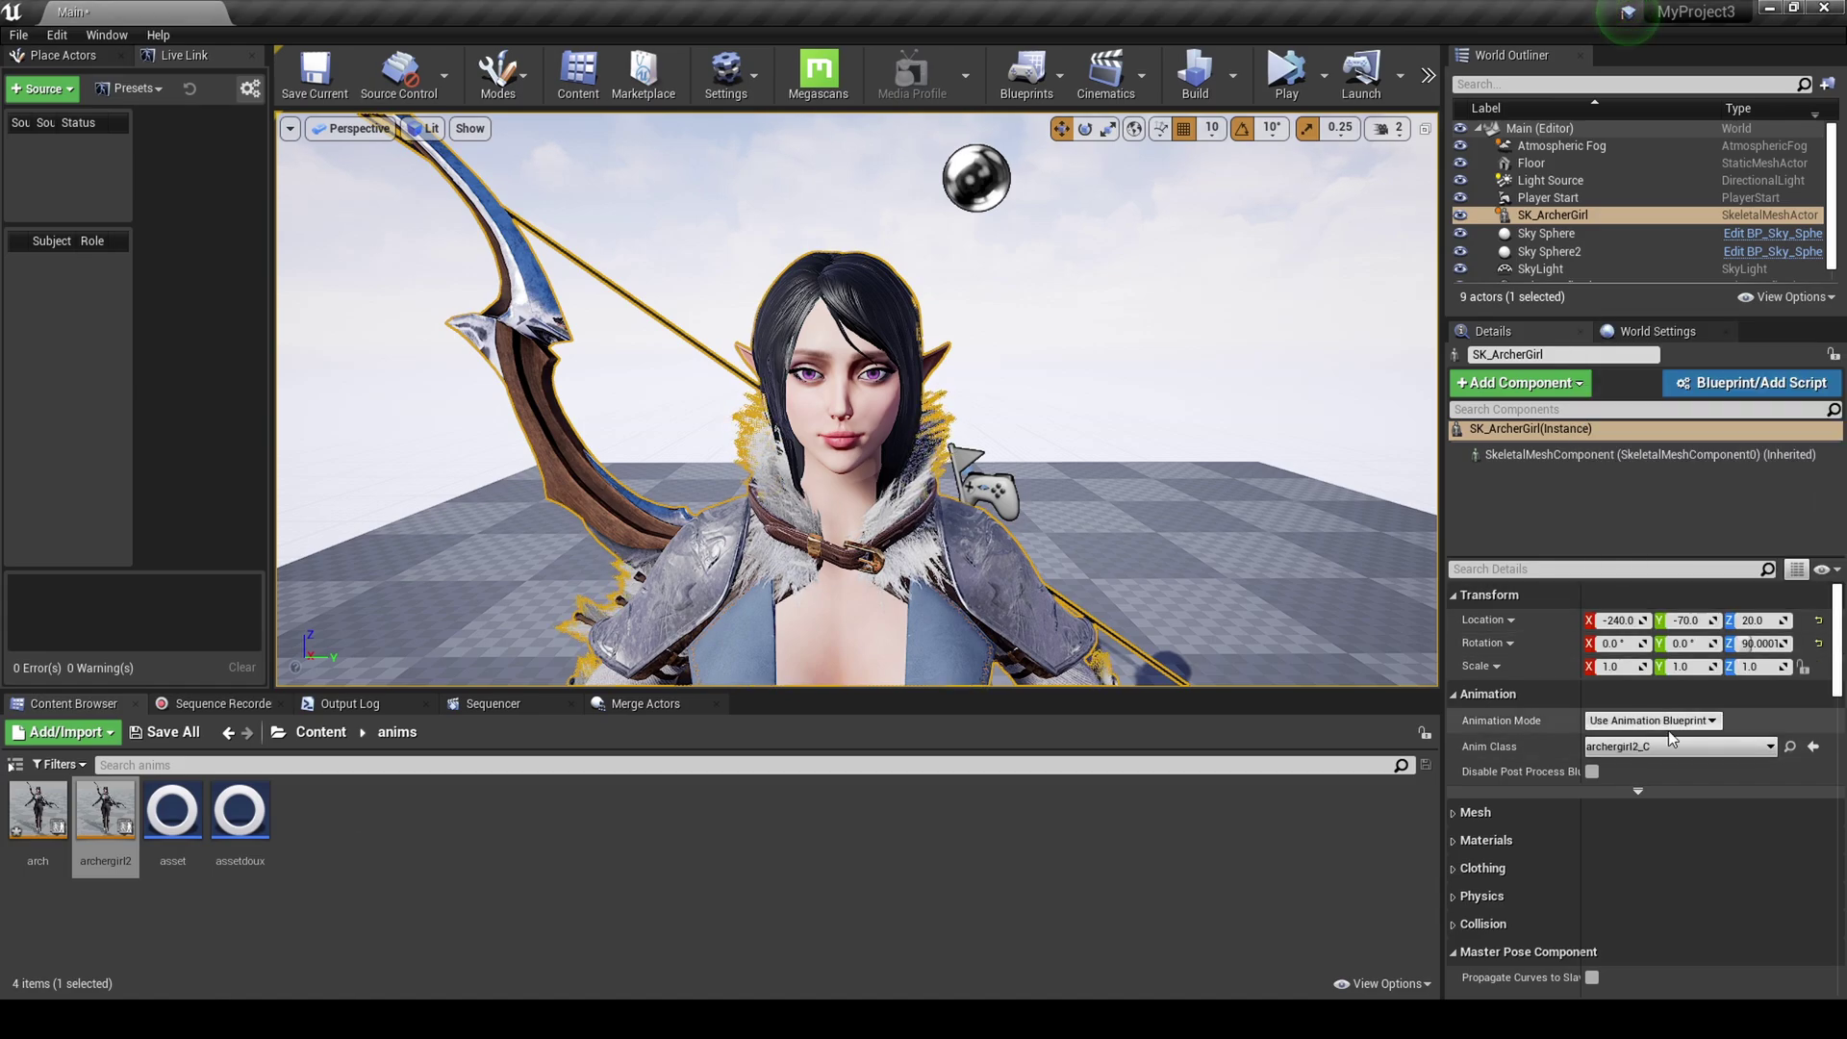
- Reopen archergirl2, nudge the Live Link Pose node, check the Event Graph, and return to the level
double_click(106, 810)
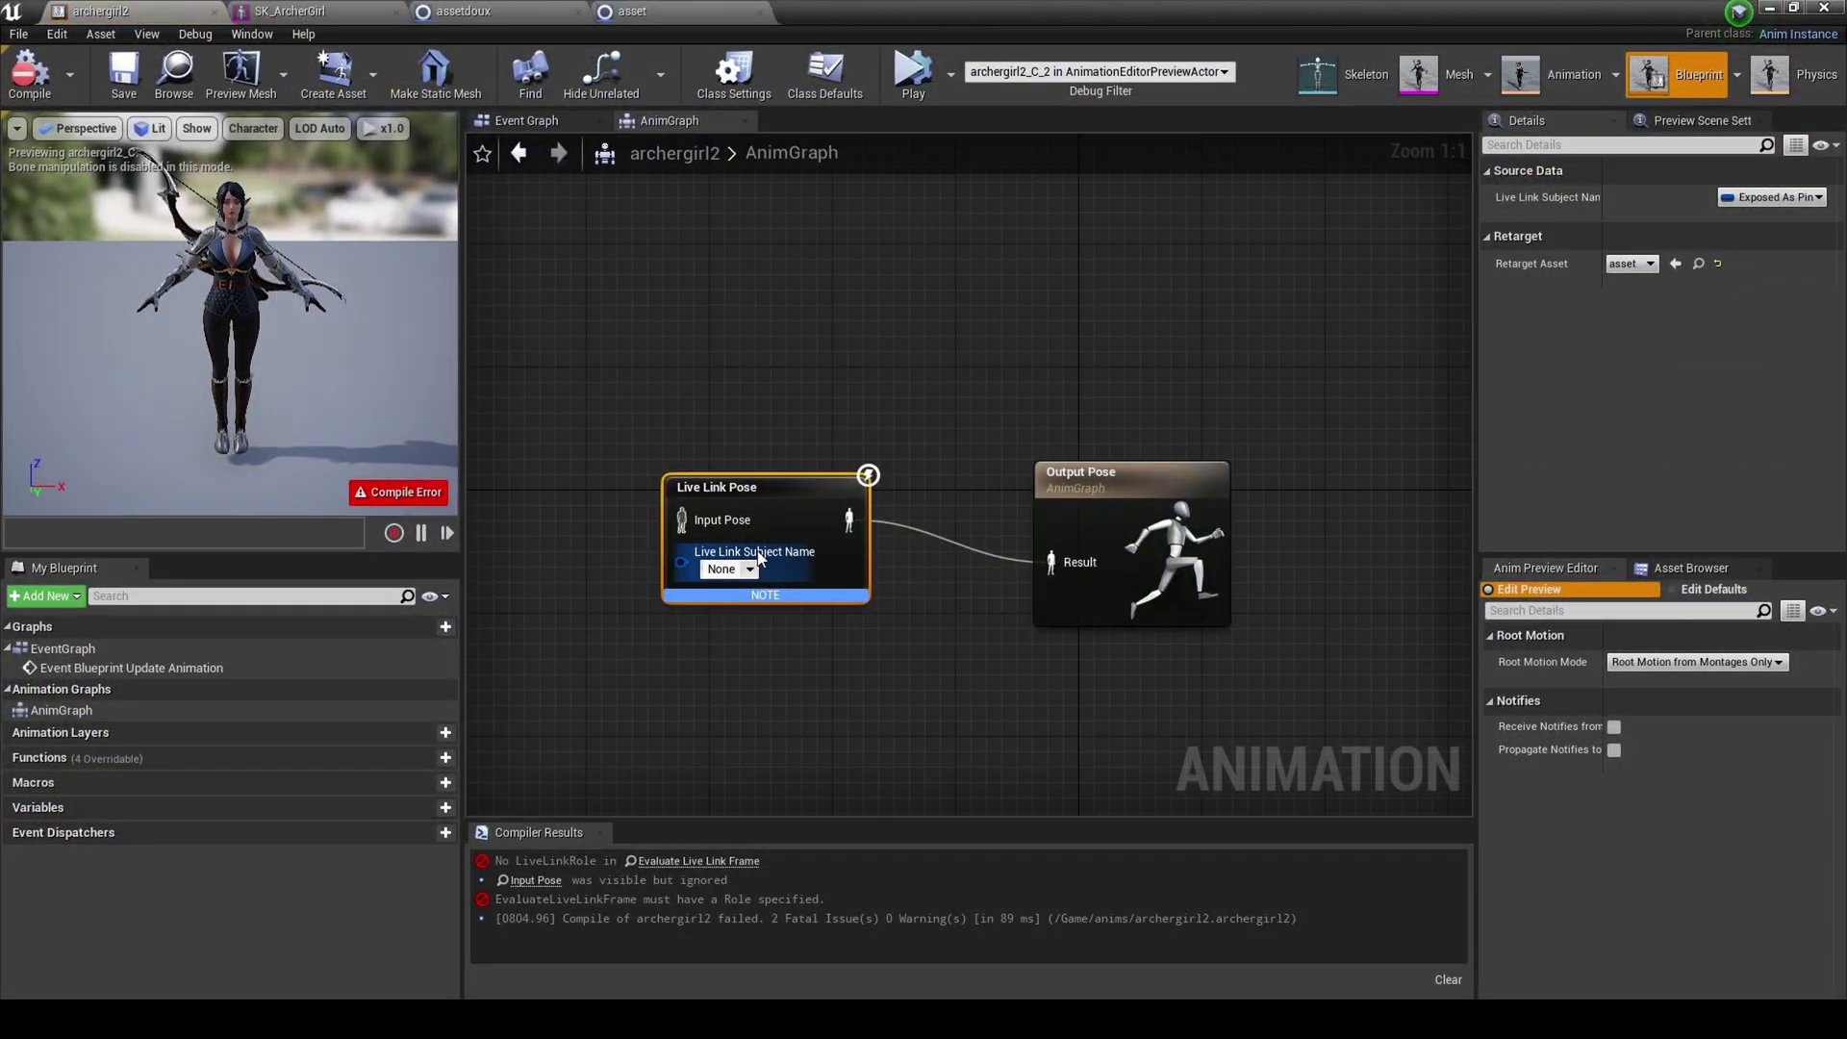
click(1086, 475)
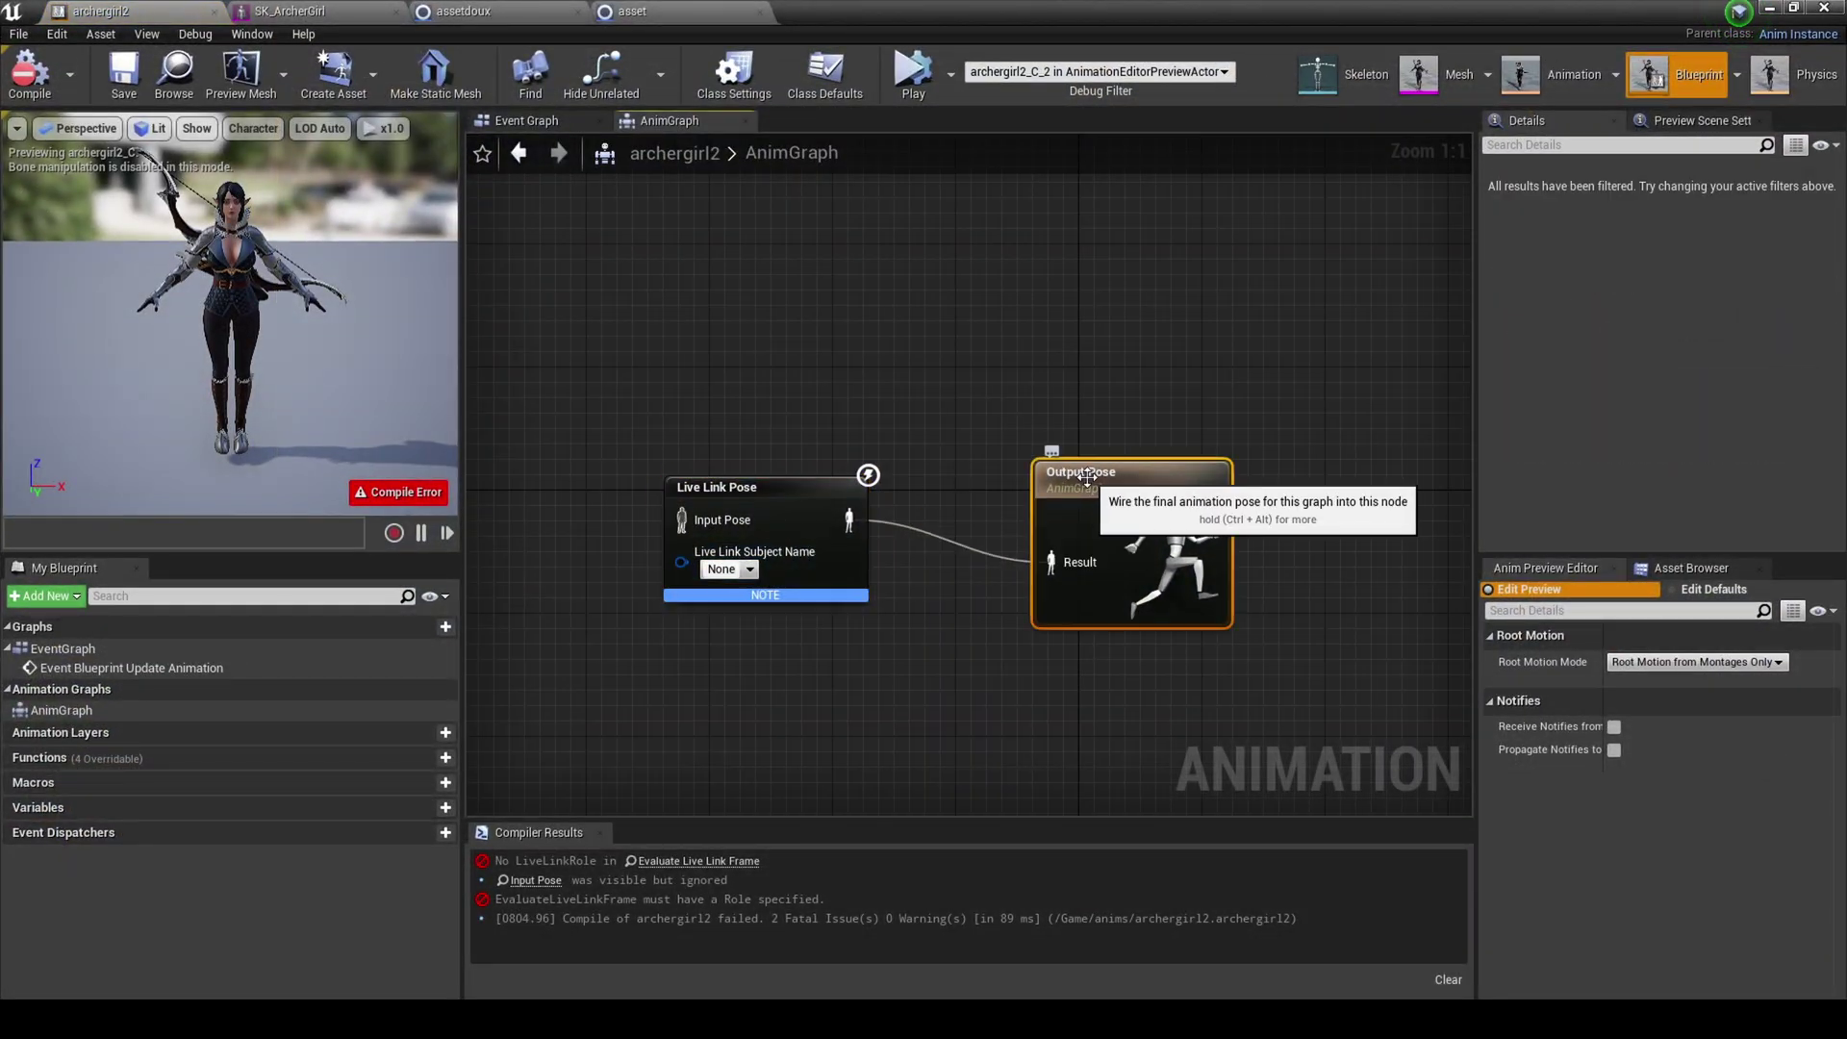
drag(862, 486, 846, 487)
click(560, 153)
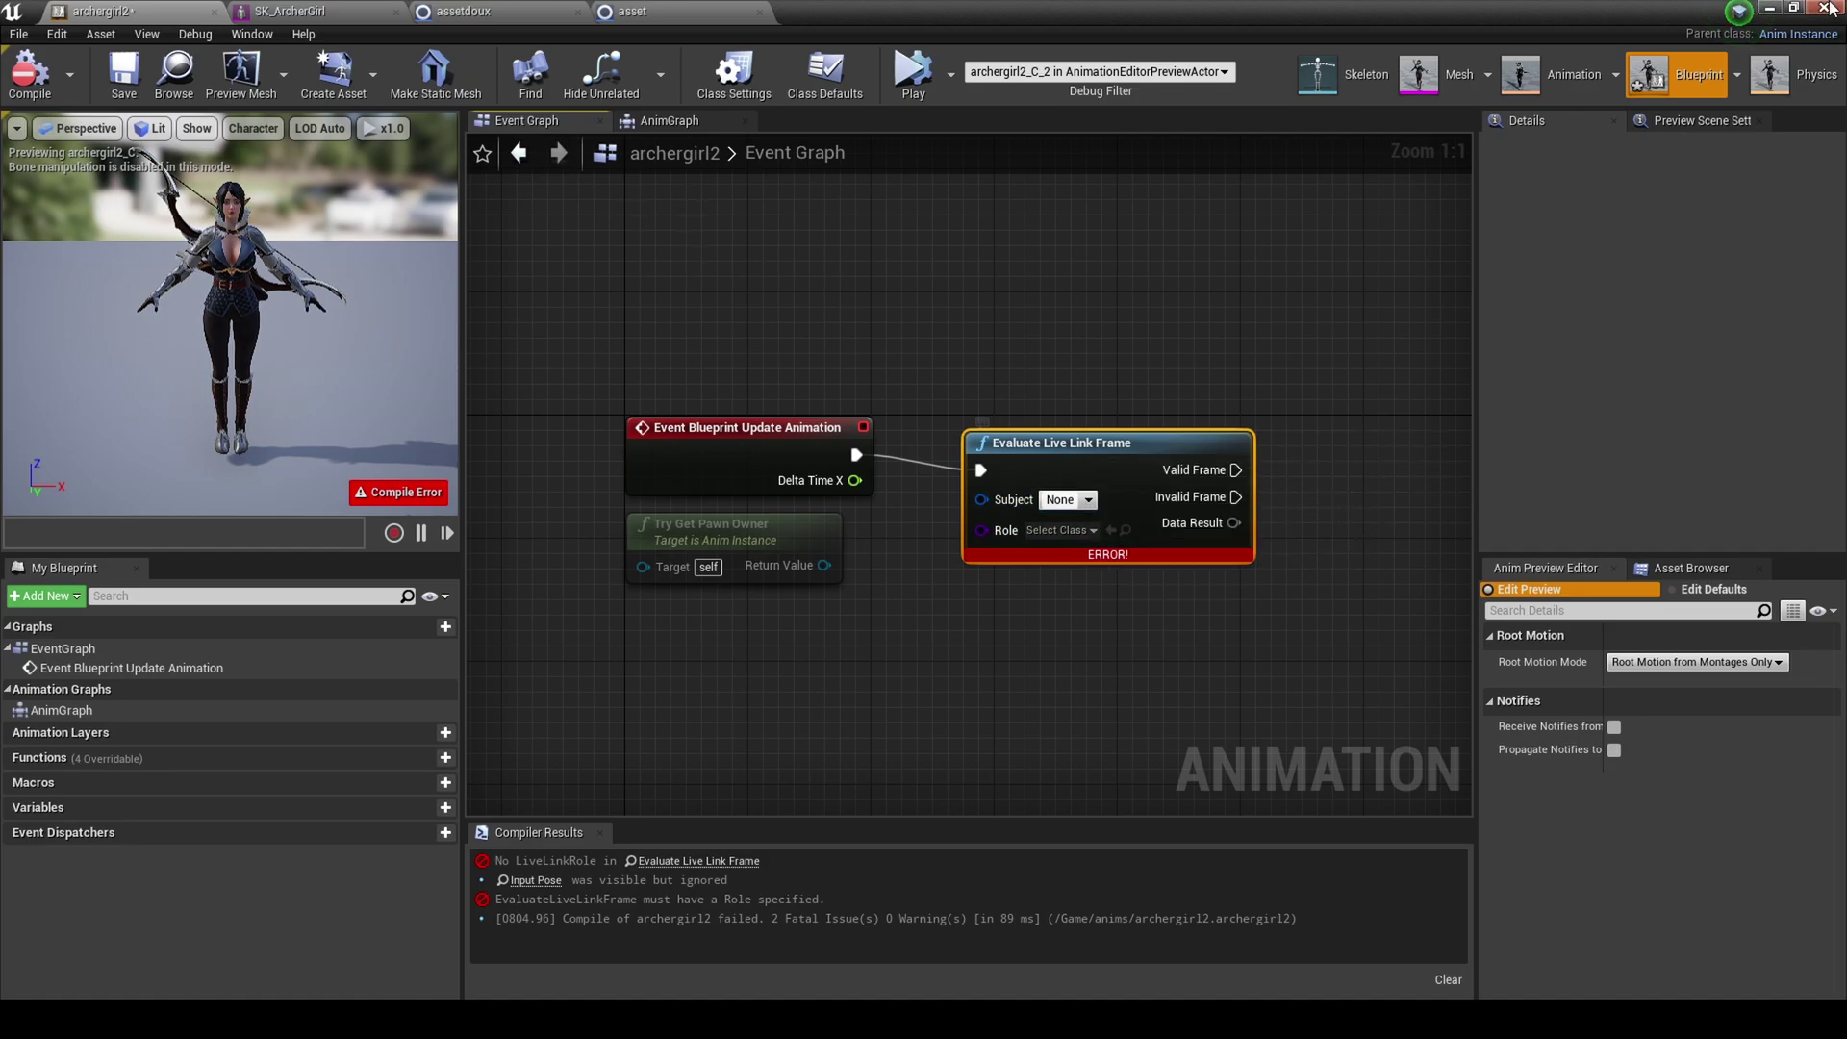
click(1768, 9)
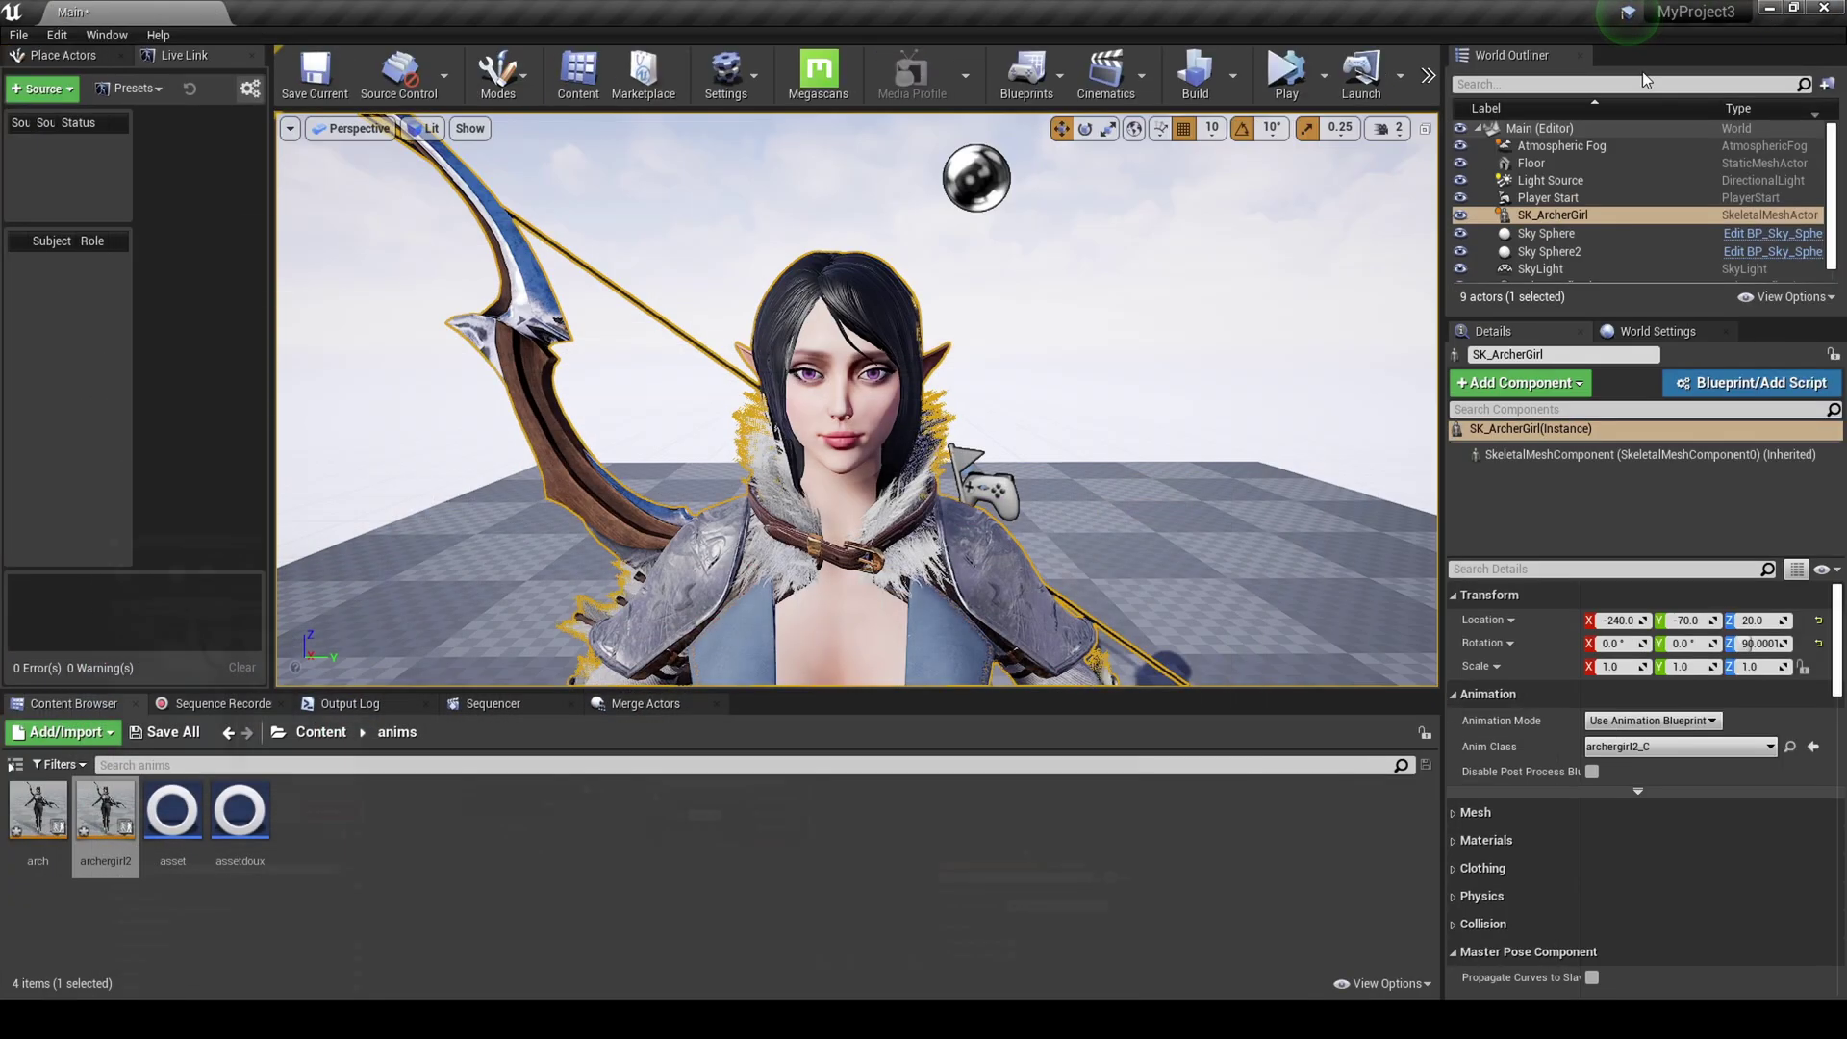
- Select the archer character and widen the Details panel's property names
click(822, 409)
drag(1835, 654, 1835, 933)
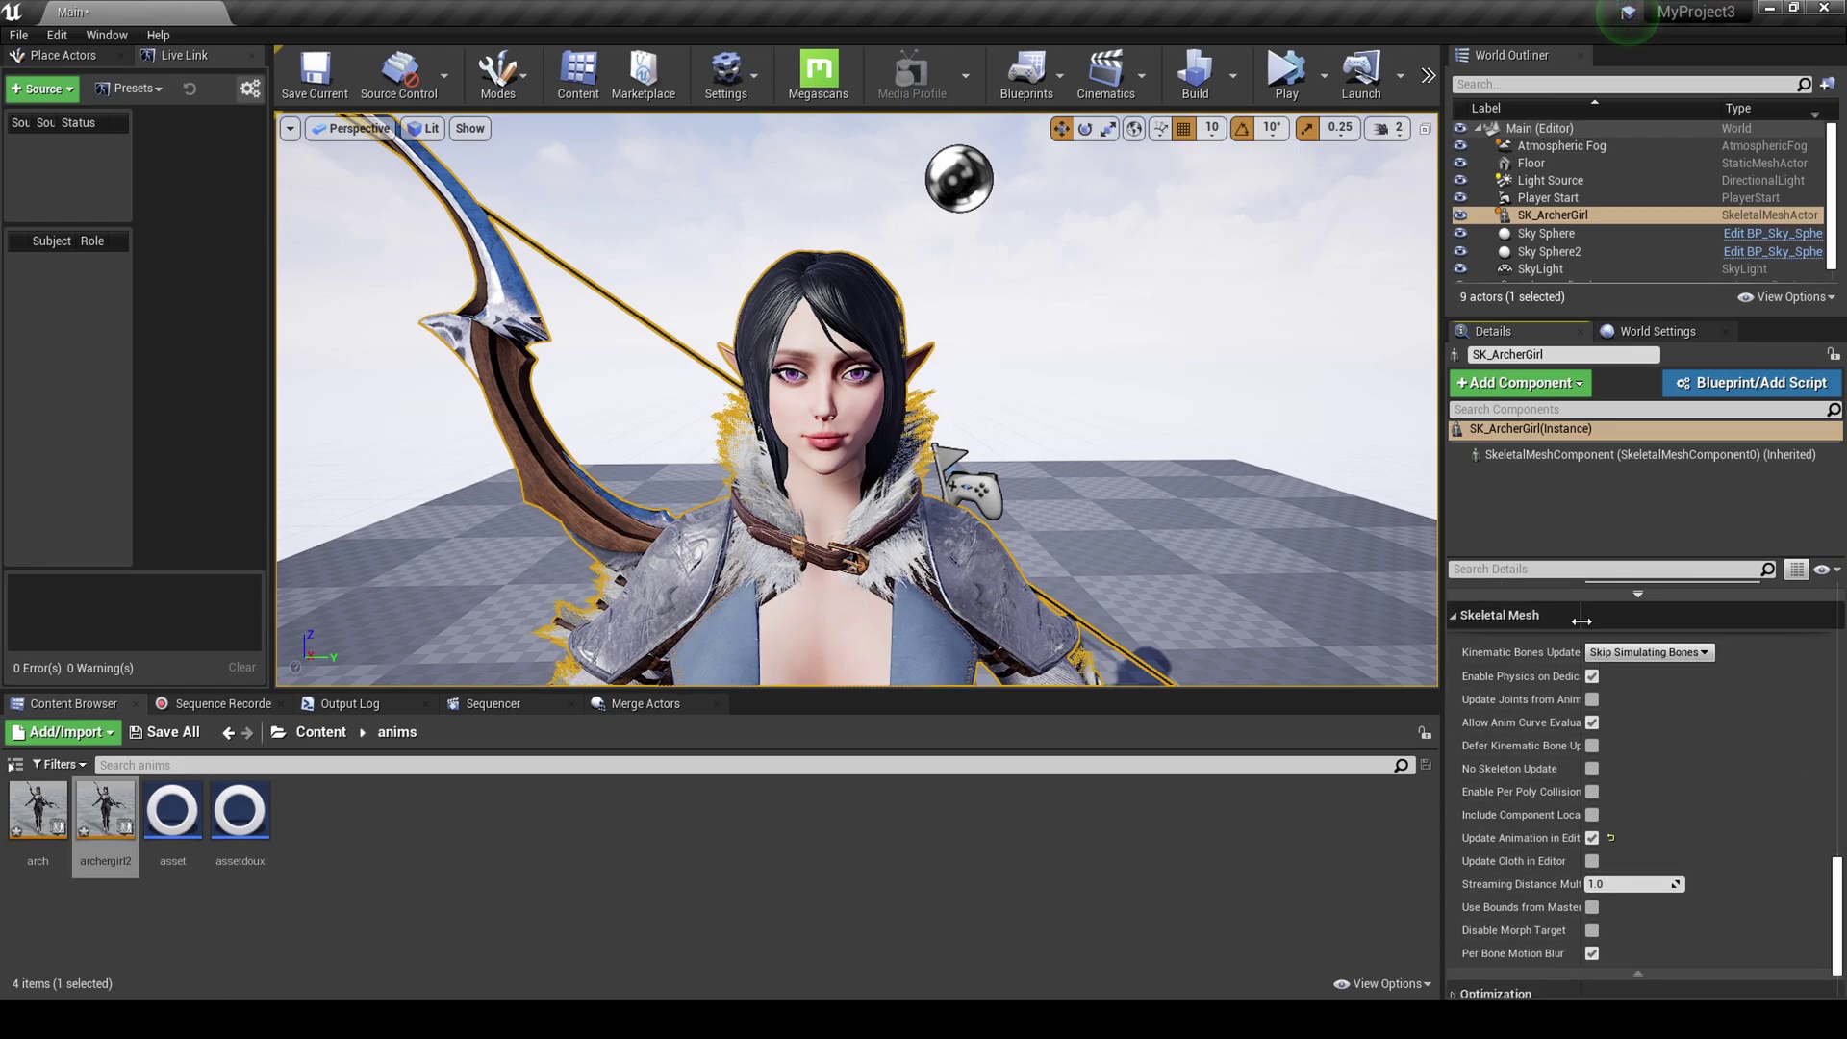
drag(1584, 664, 1643, 673)
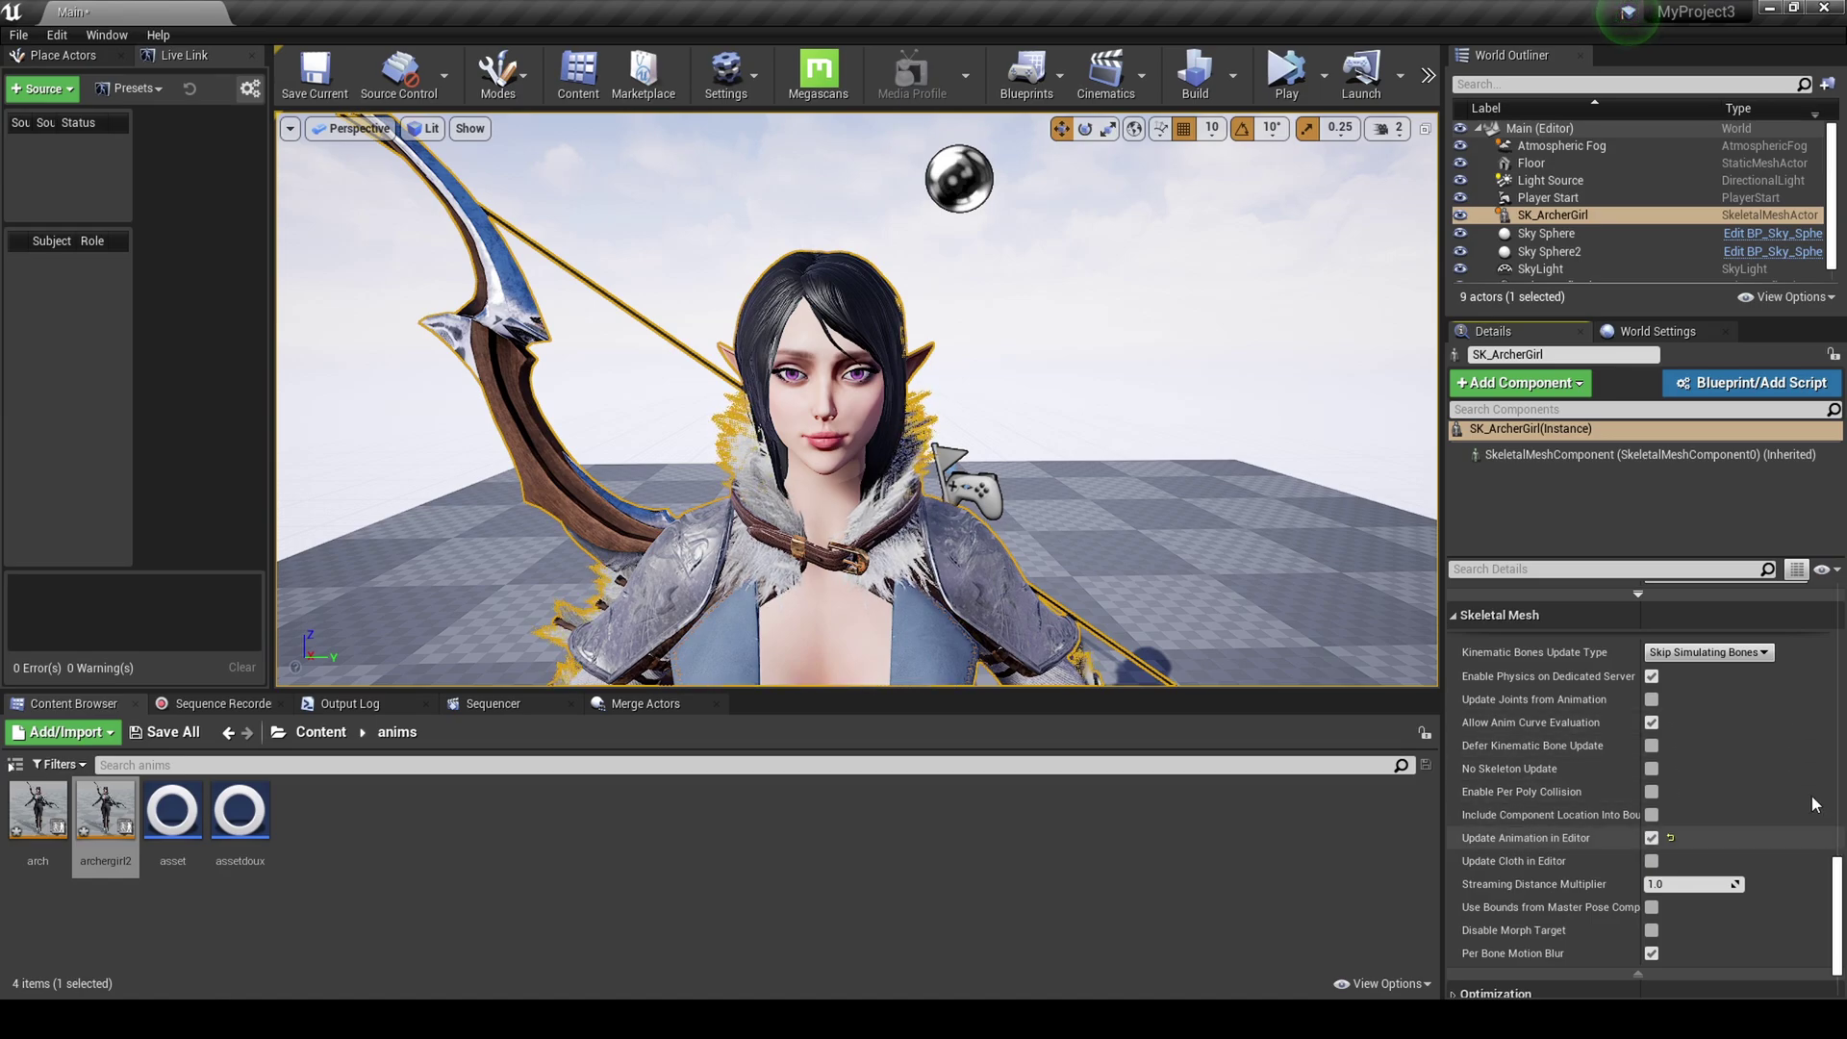
- Search 'live' in Add Component and add a Live Link Controller to SK_ArcherGirl
click(1512, 385)
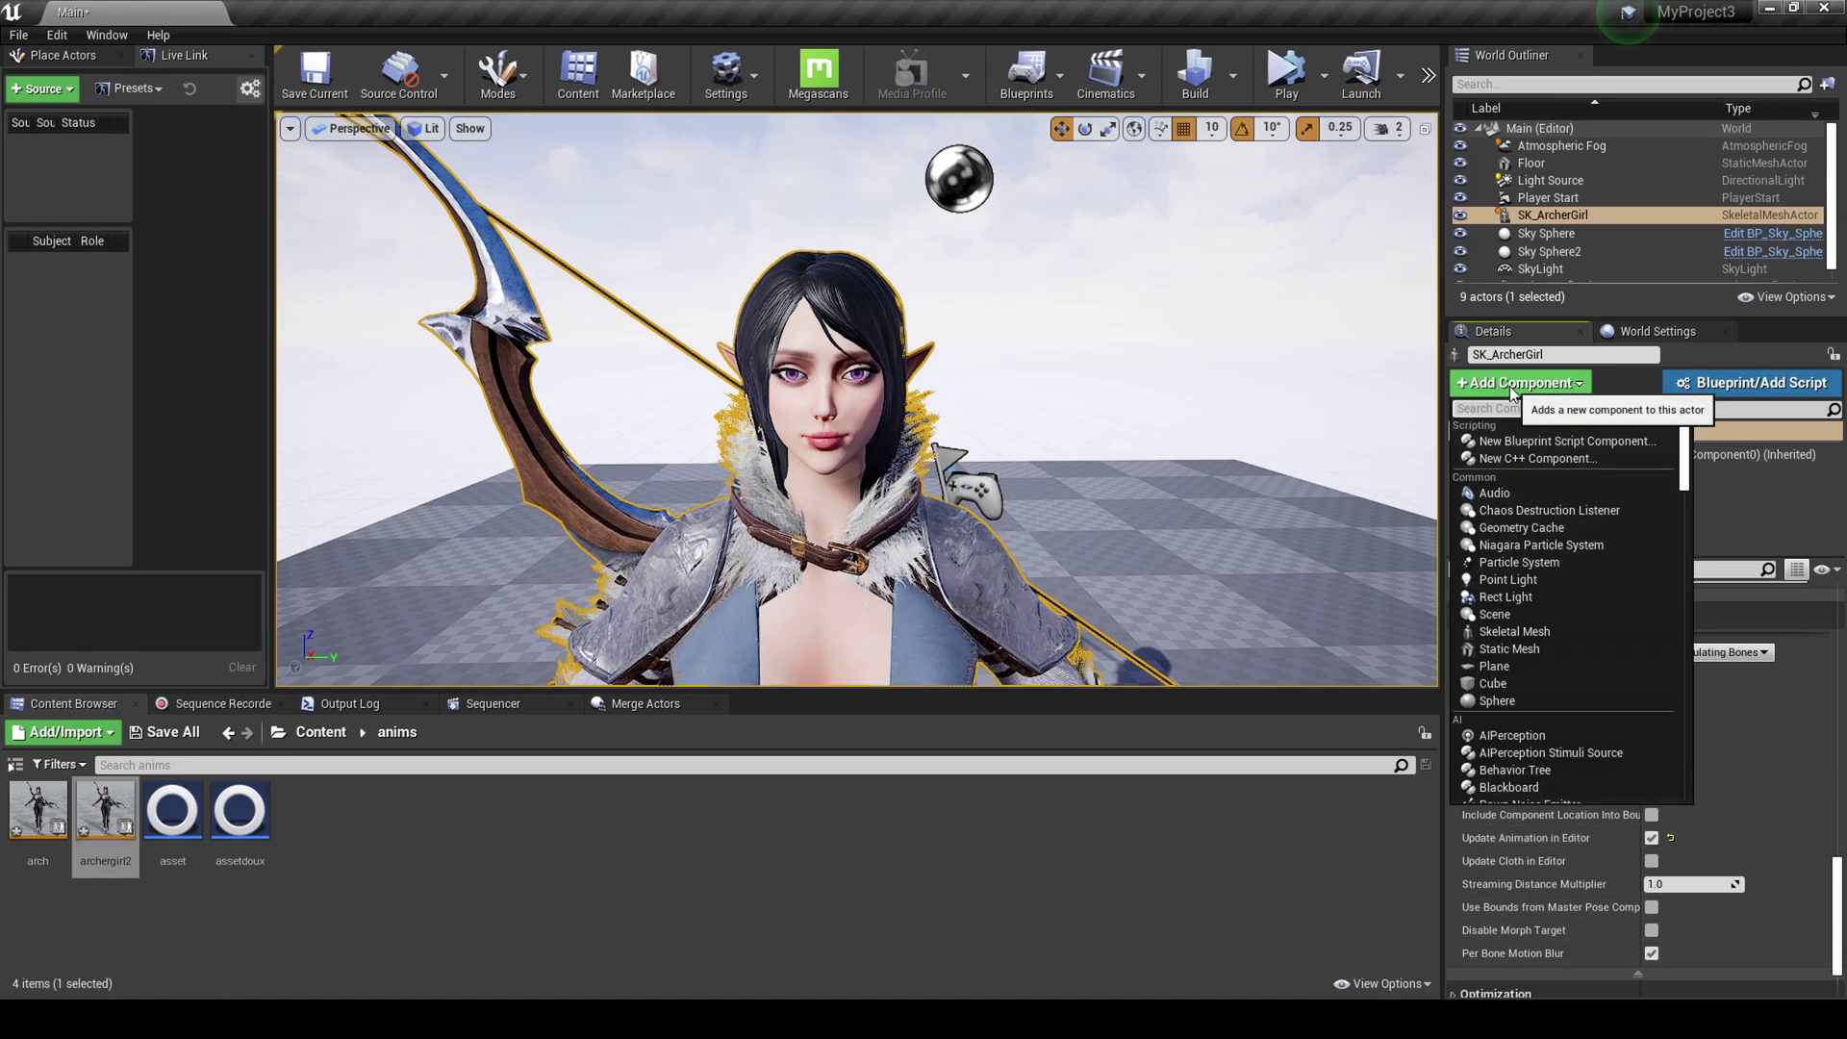
text(livelink)
double_click(1537, 402)
text(liveli)
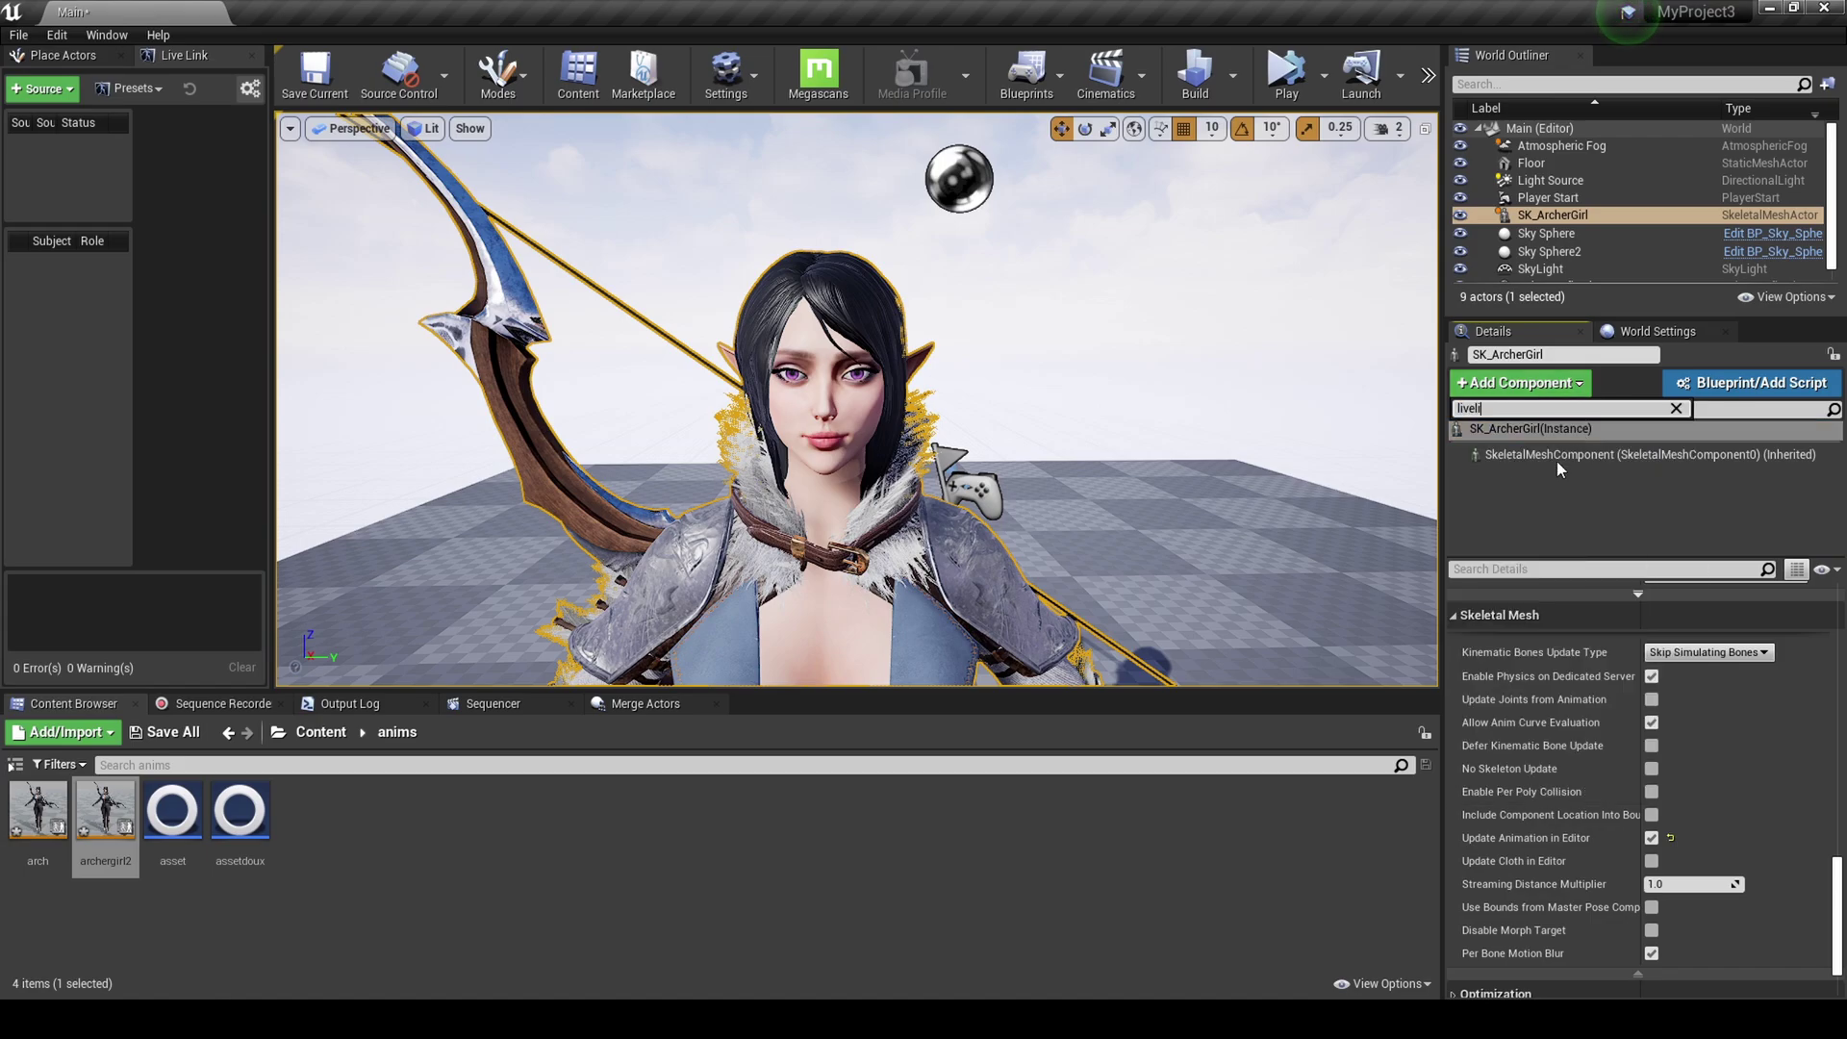
click(1522, 383)
click(1763, 522)
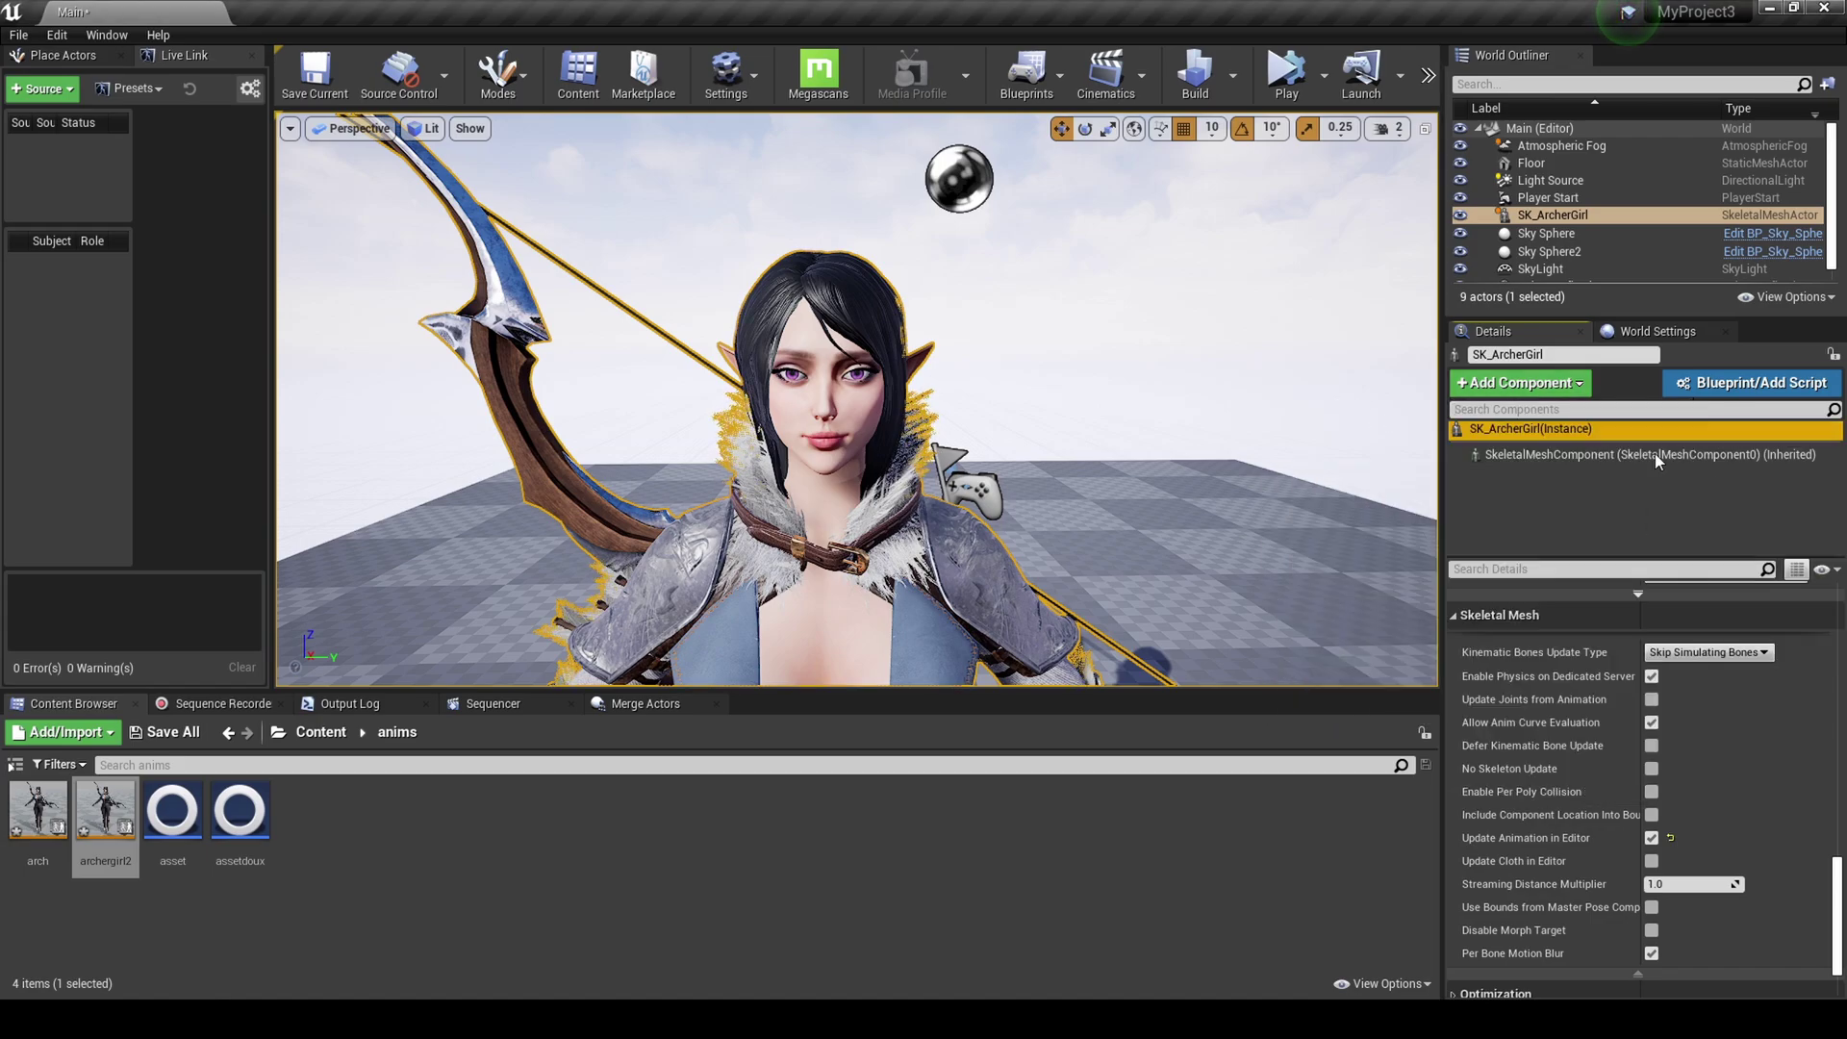
click(1543, 393)
text(live)
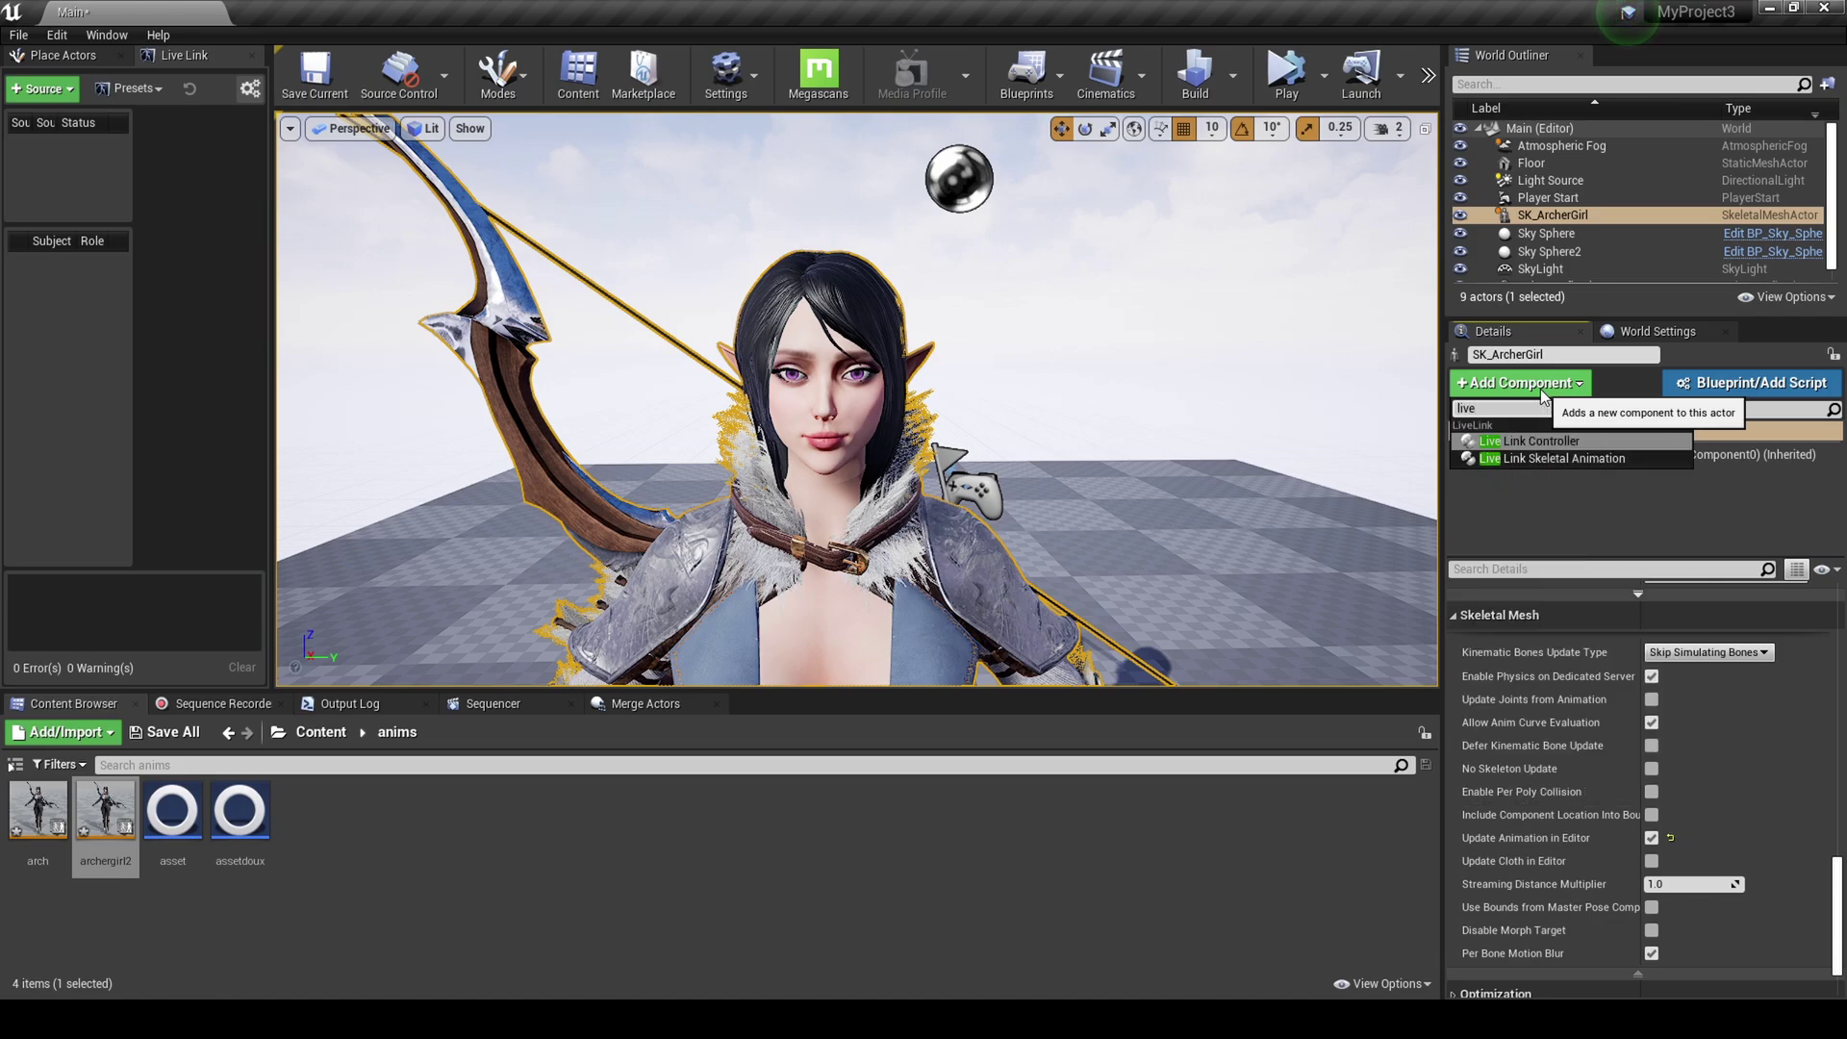
click(1528, 458)
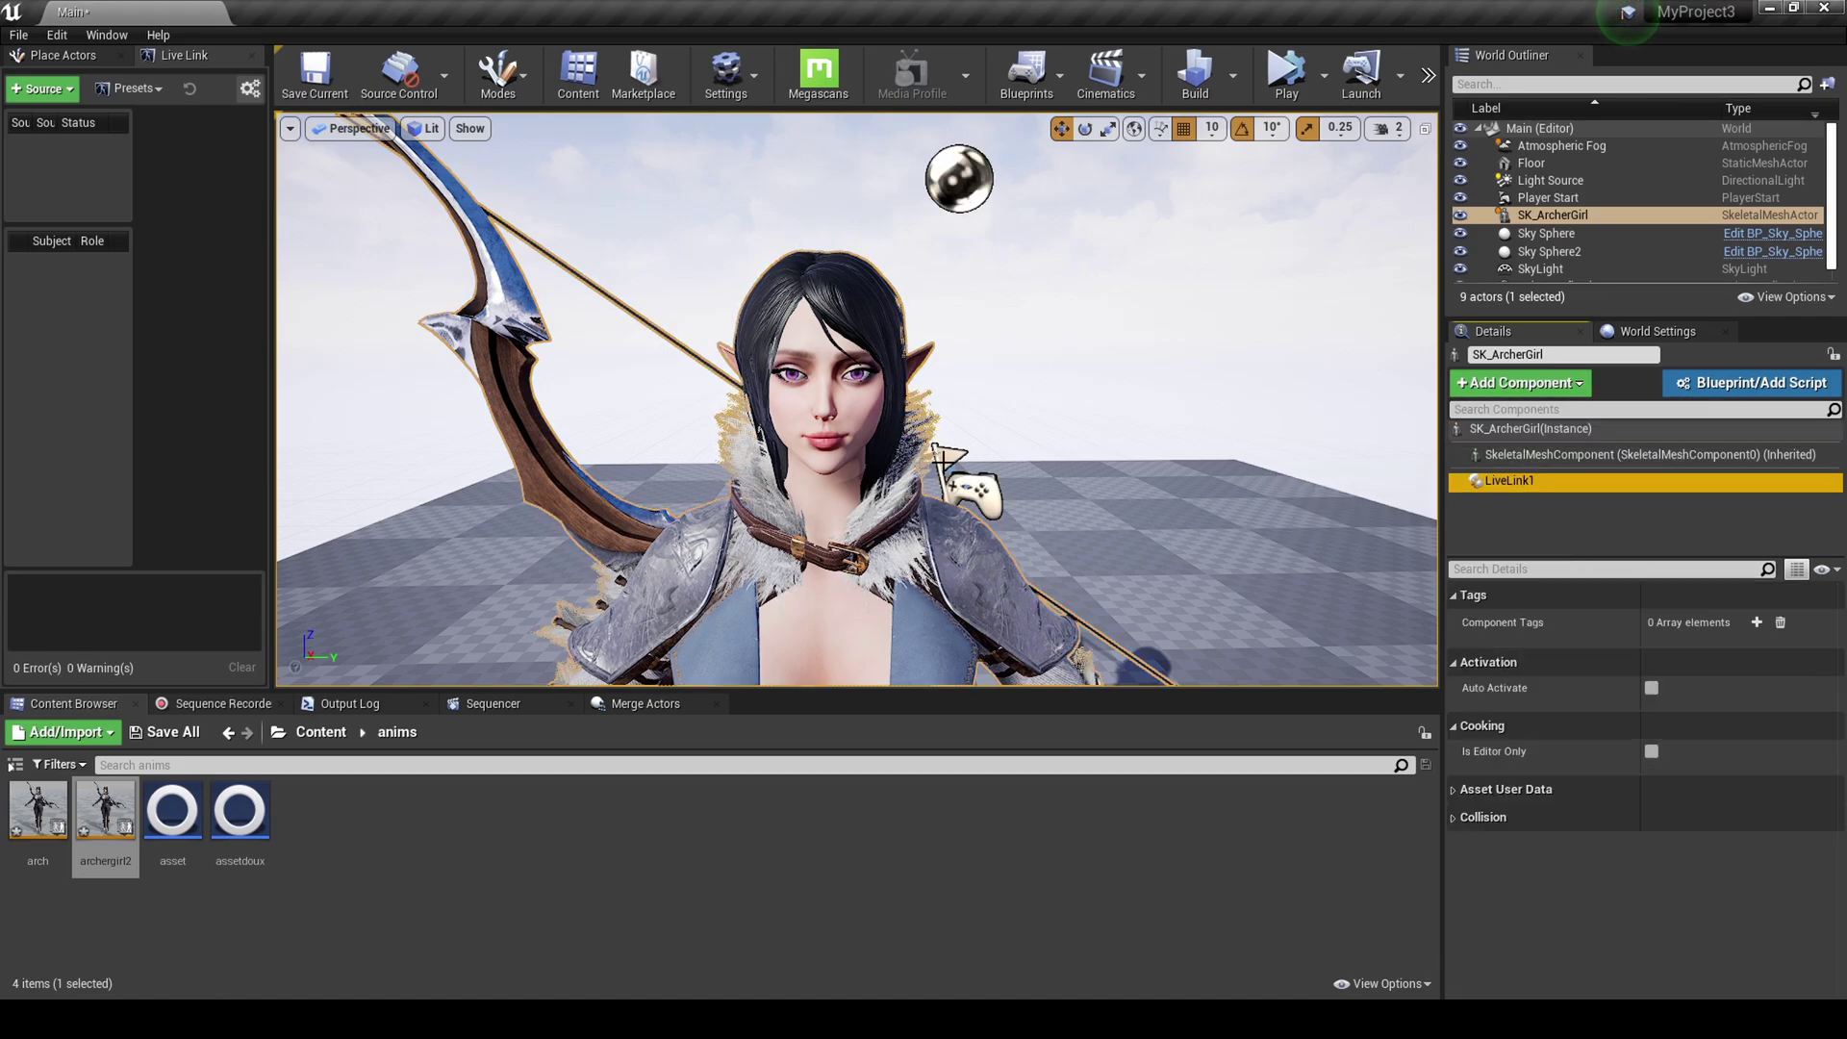
click(923, 435)
click(881, 440)
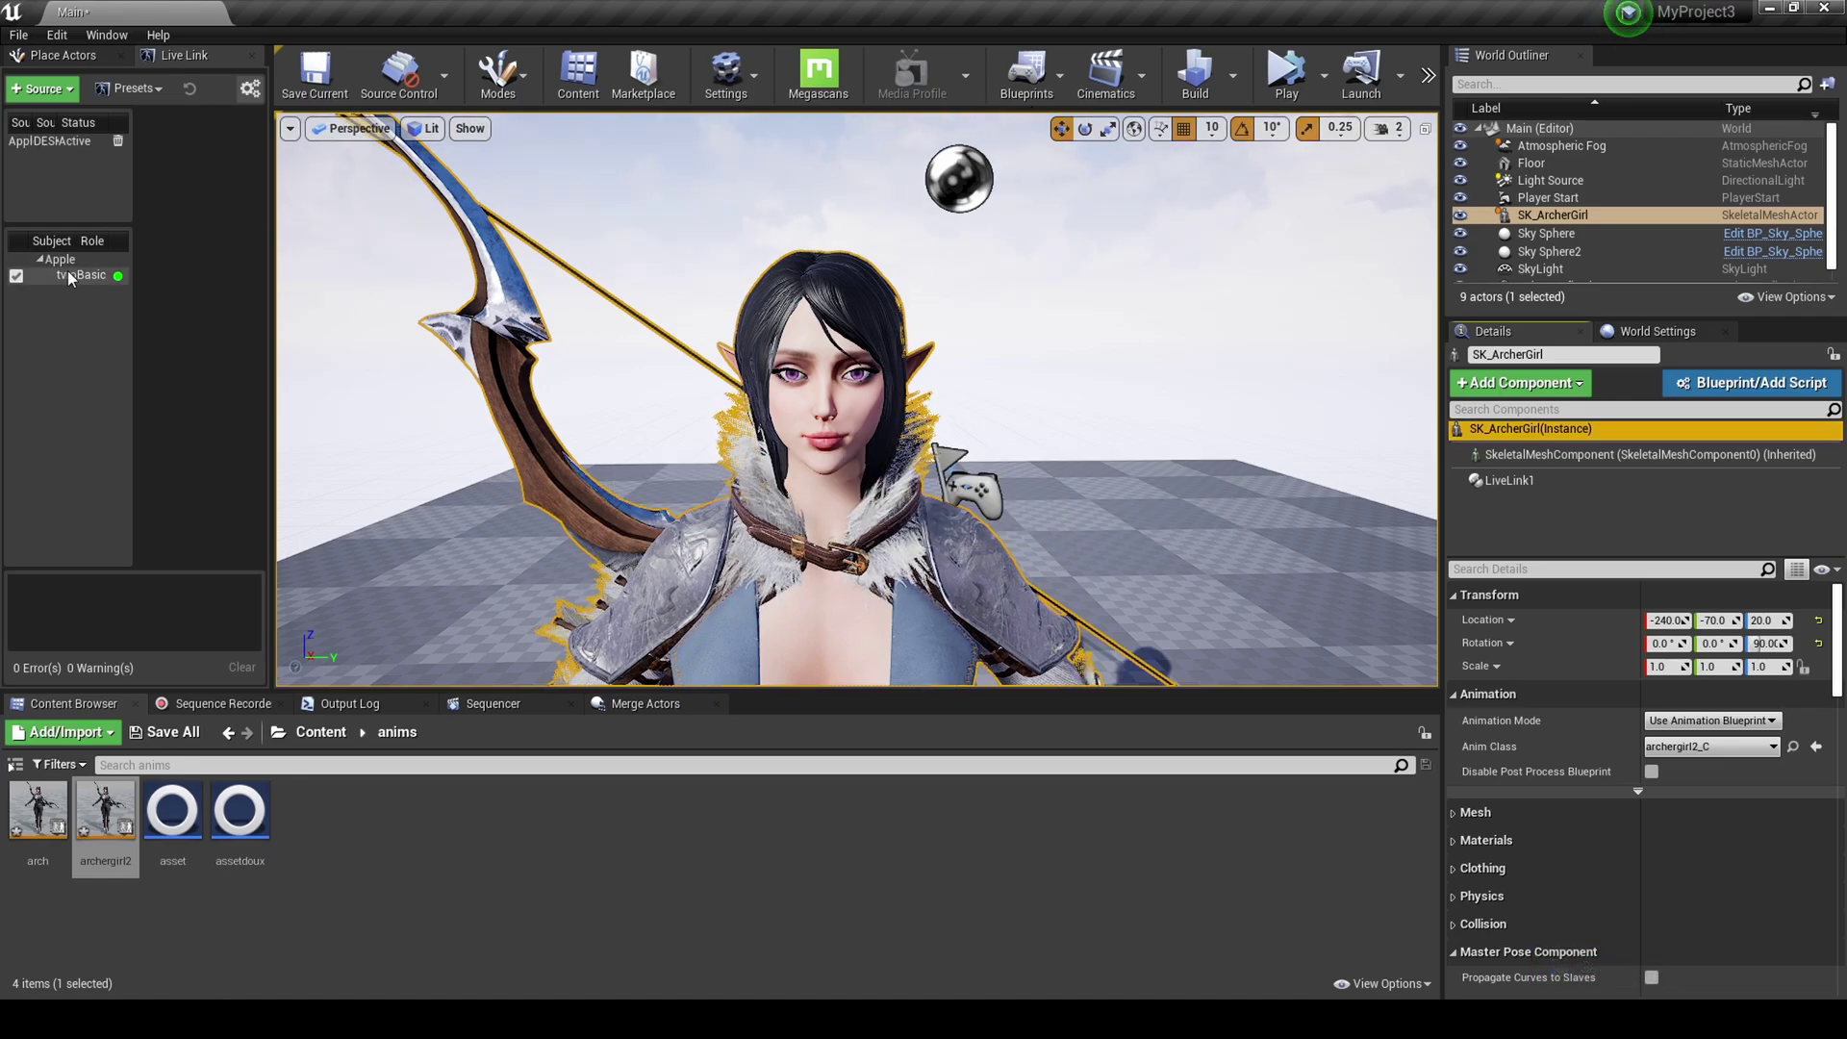
- Set archergirl2's Evaluate Live Link Frame and Live Link Pose subjects to tvroku, and save
double_click(84, 811)
click(1088, 501)
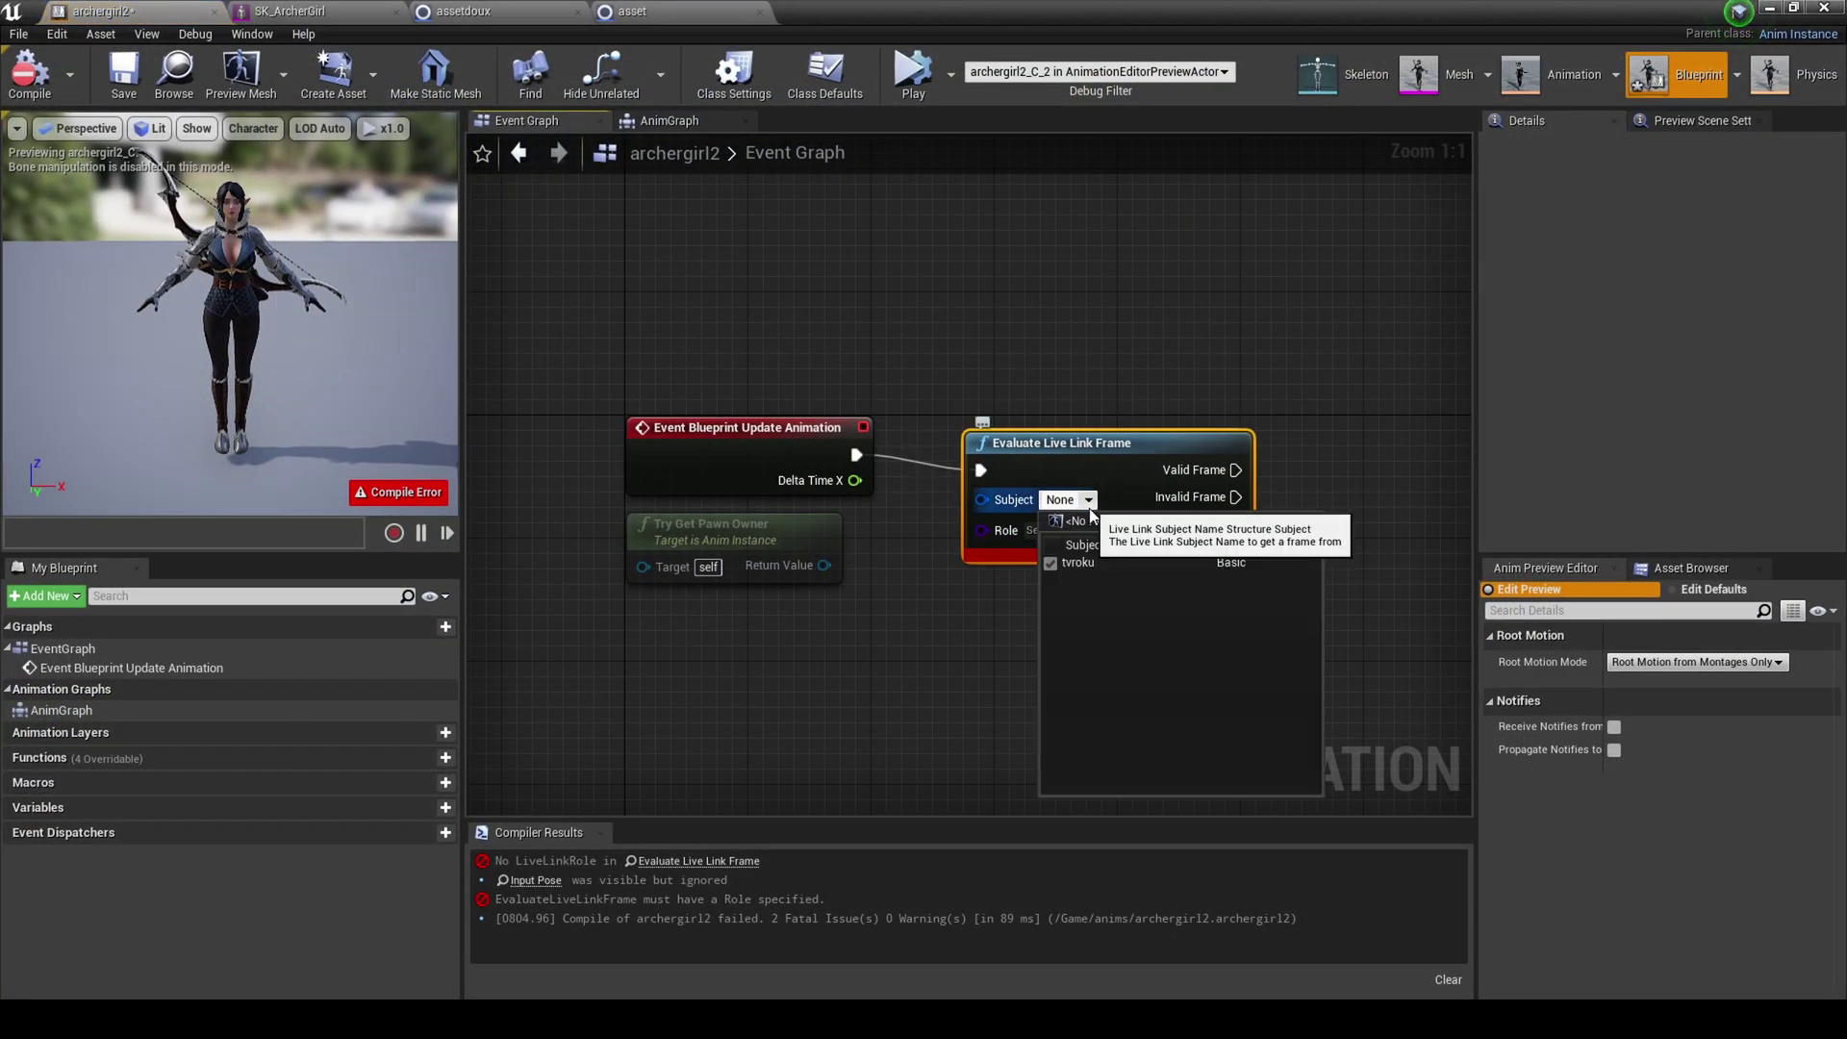
click(1076, 563)
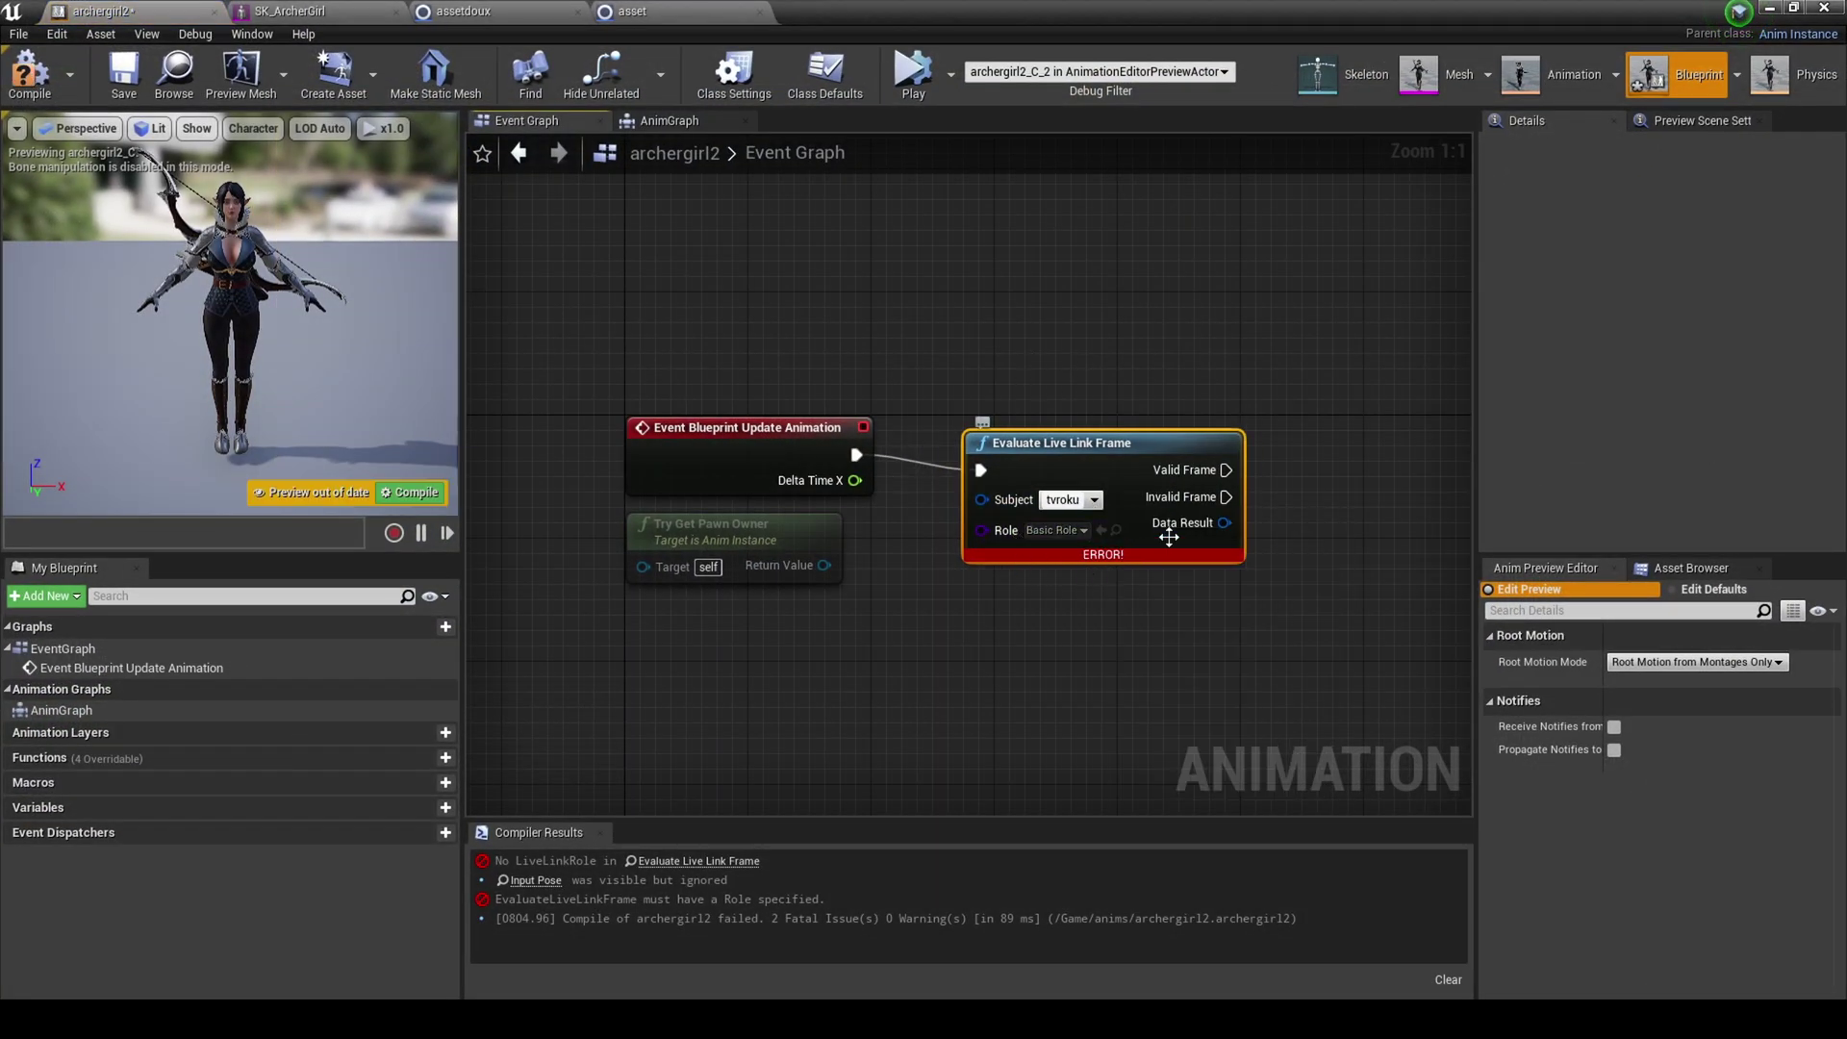
click(653, 121)
click(731, 569)
click(733, 629)
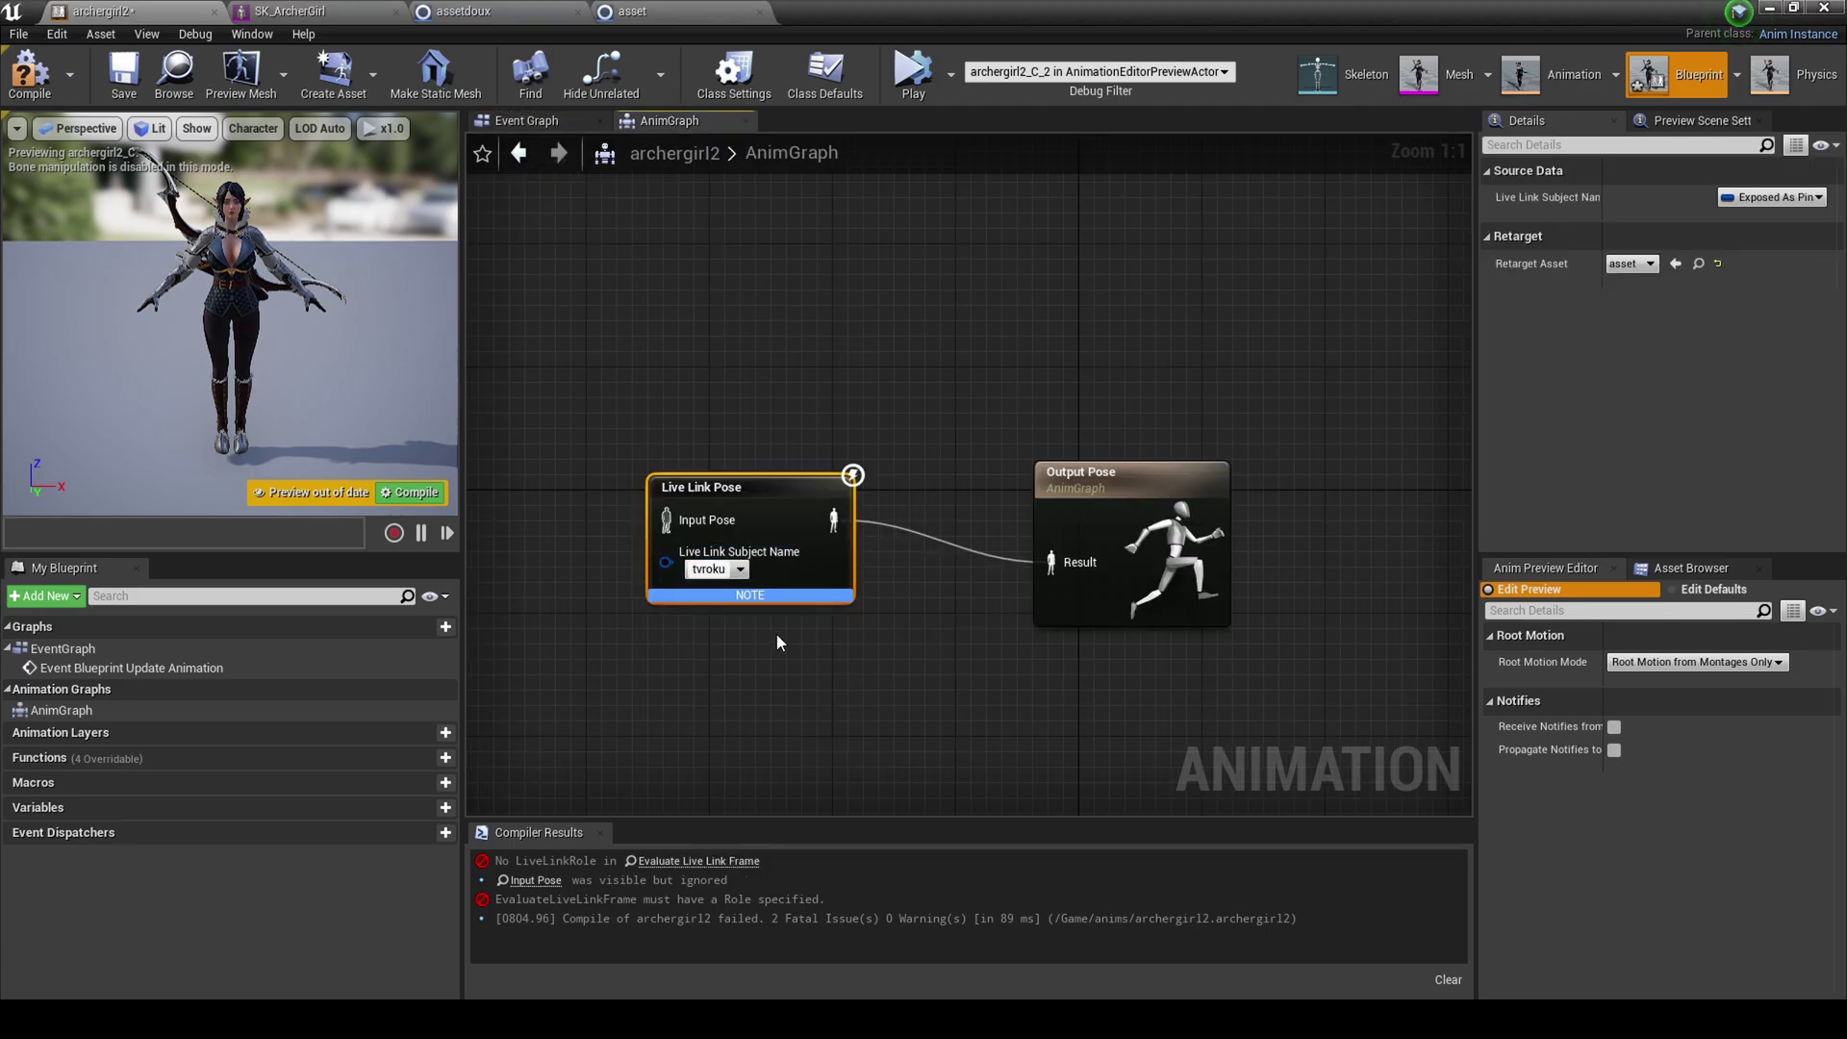
click(123, 77)
click(1767, 9)
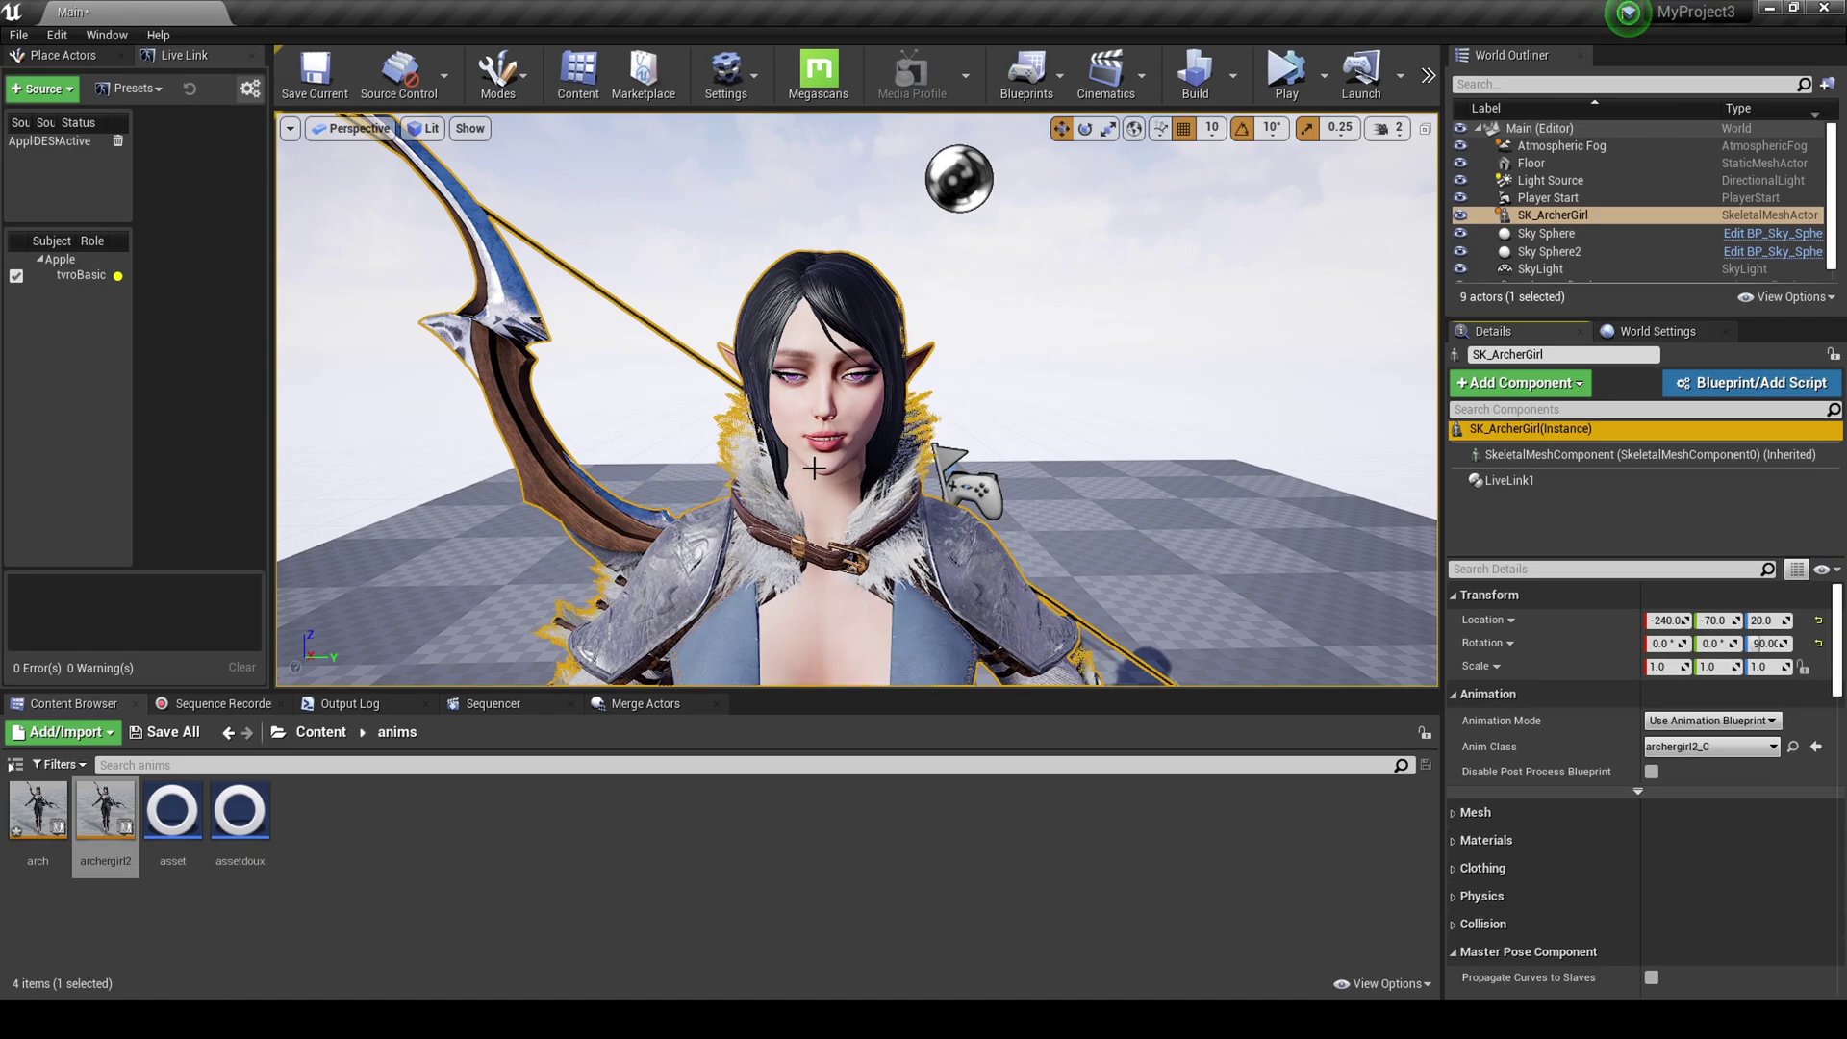
- Deselect and reselect the archer to watch her face follow the live capture
click(1000, 433)
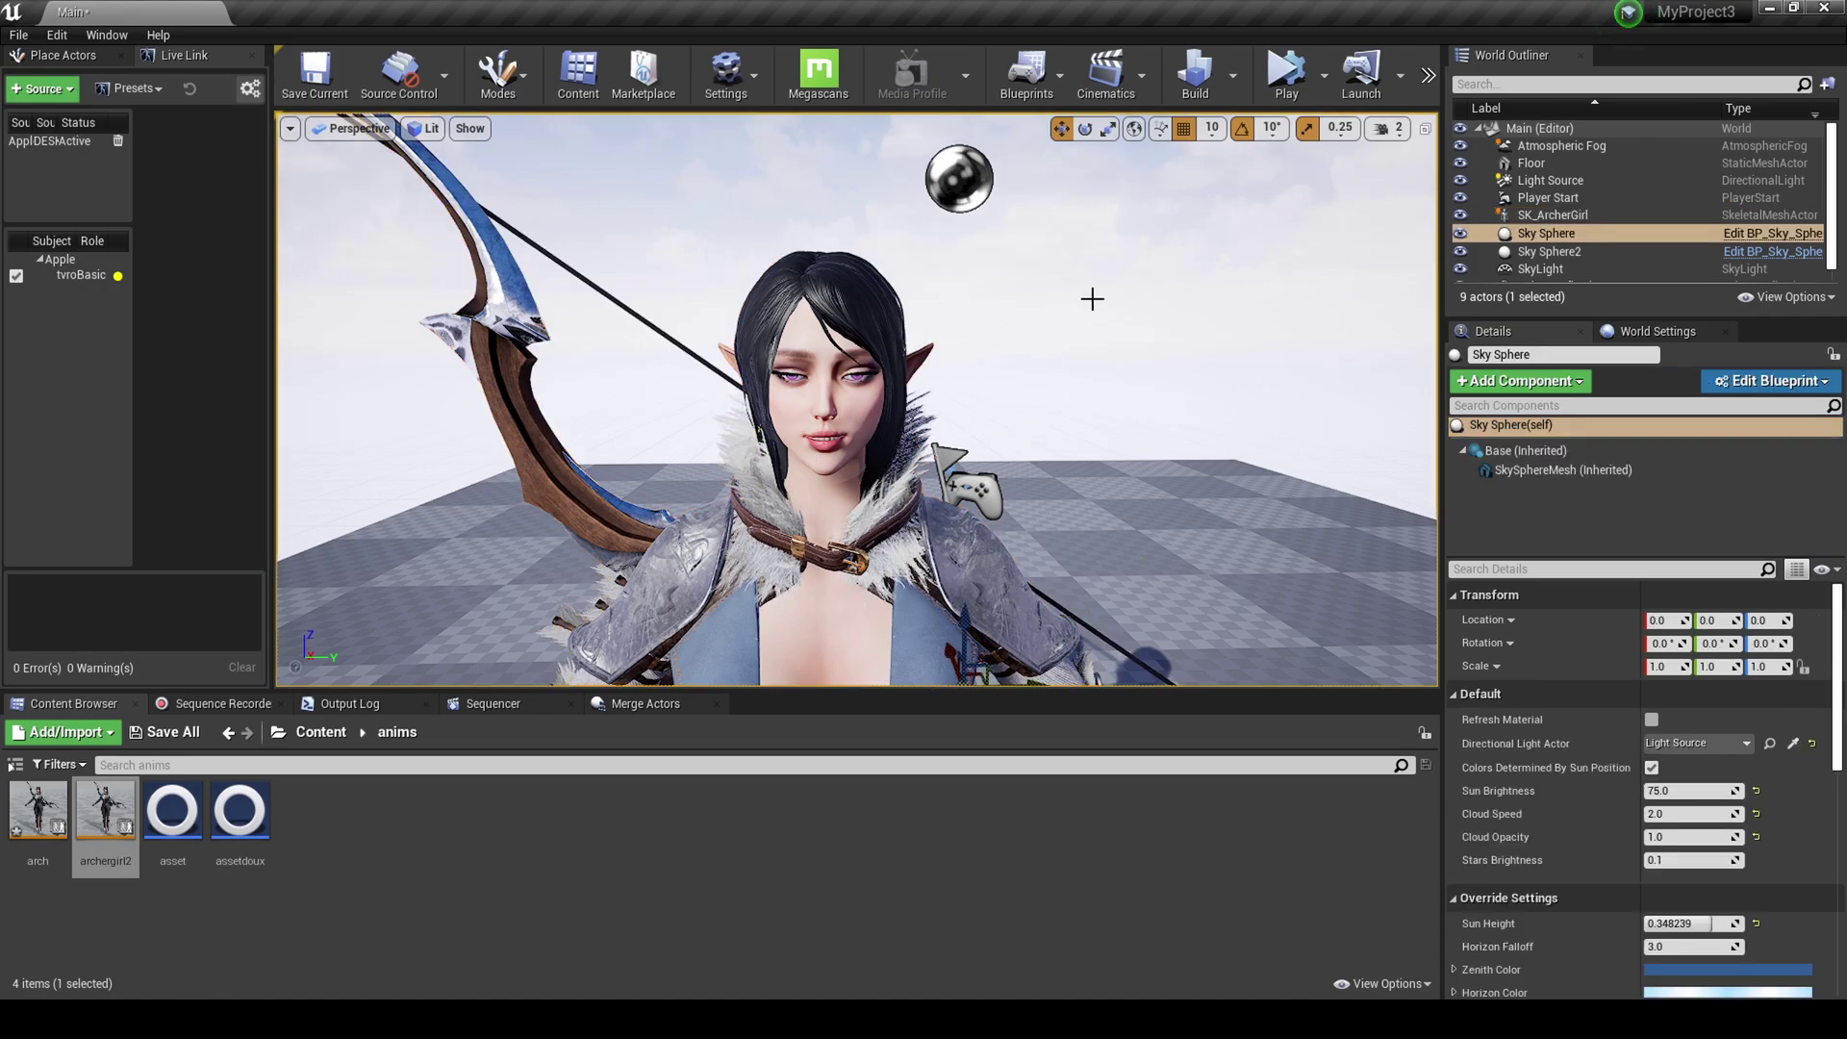
scroll(790, 525, down, 5)
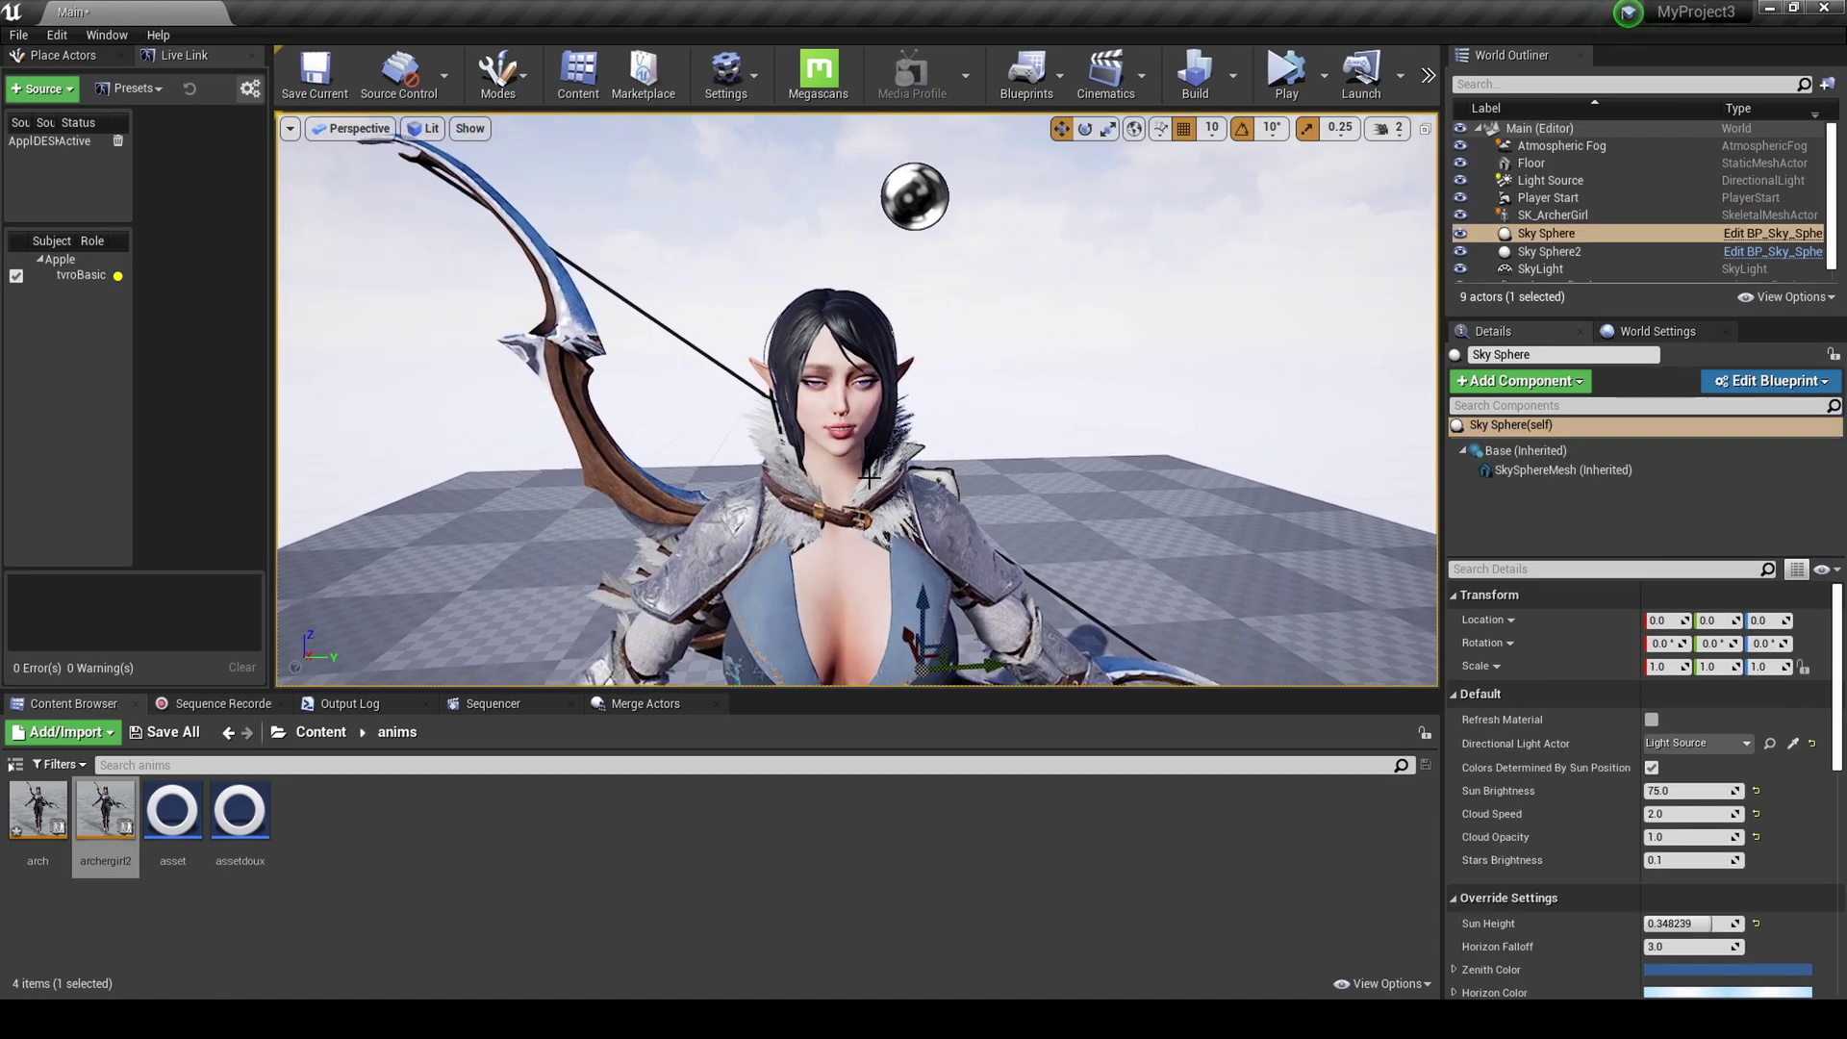
click(767, 597)
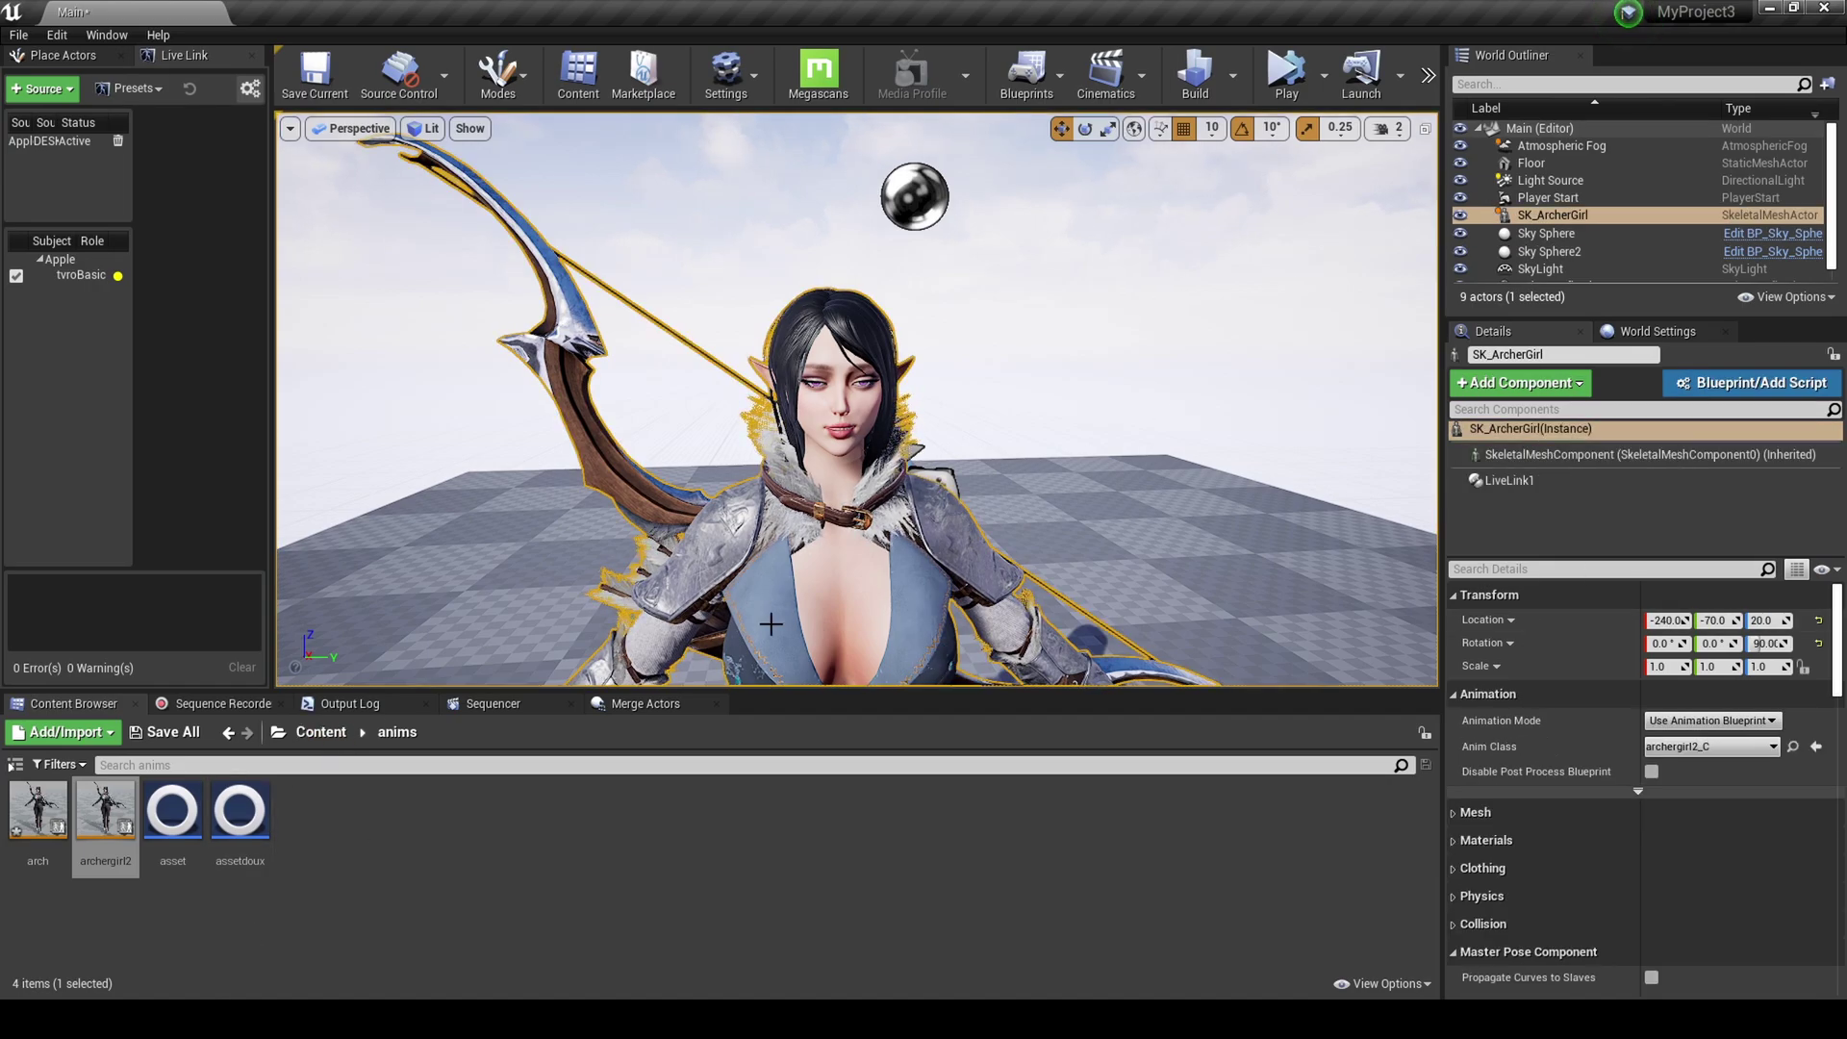
- Open archergirl2, view the archer mesh's morph targets, then return to the level
double_click(105, 808)
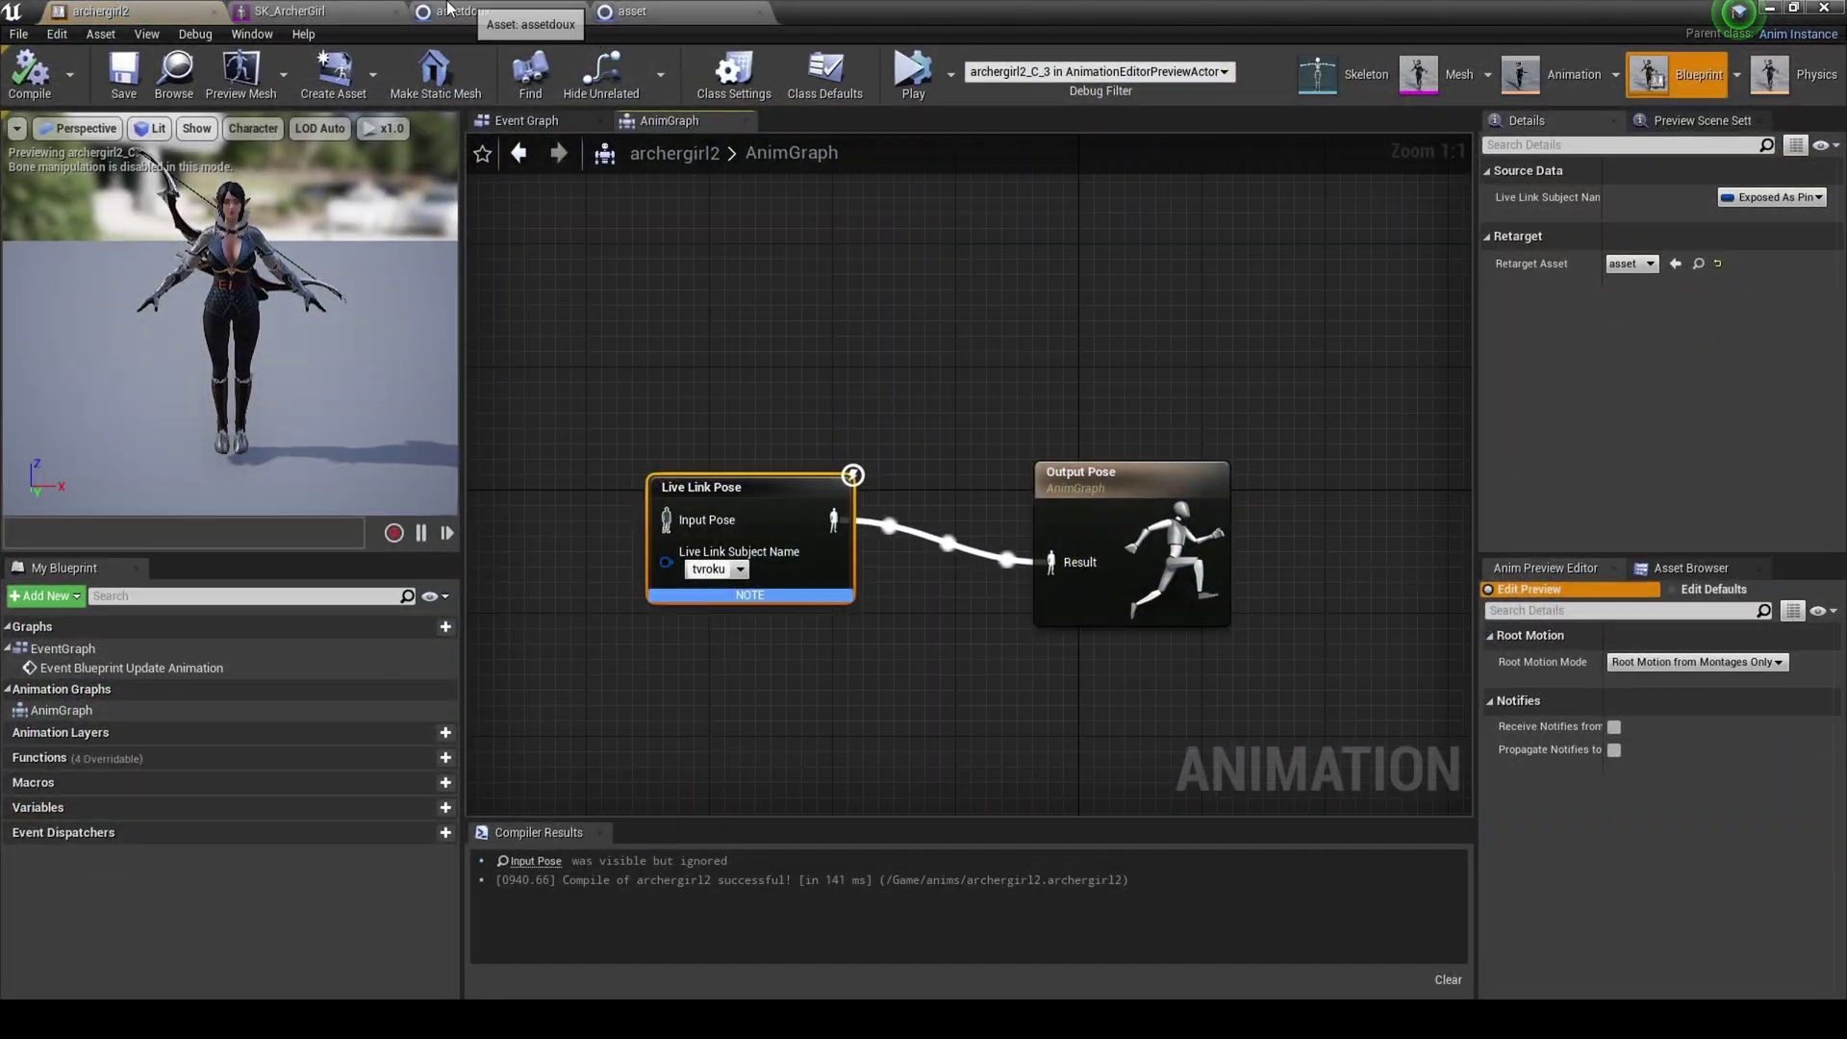
click(1470, 76)
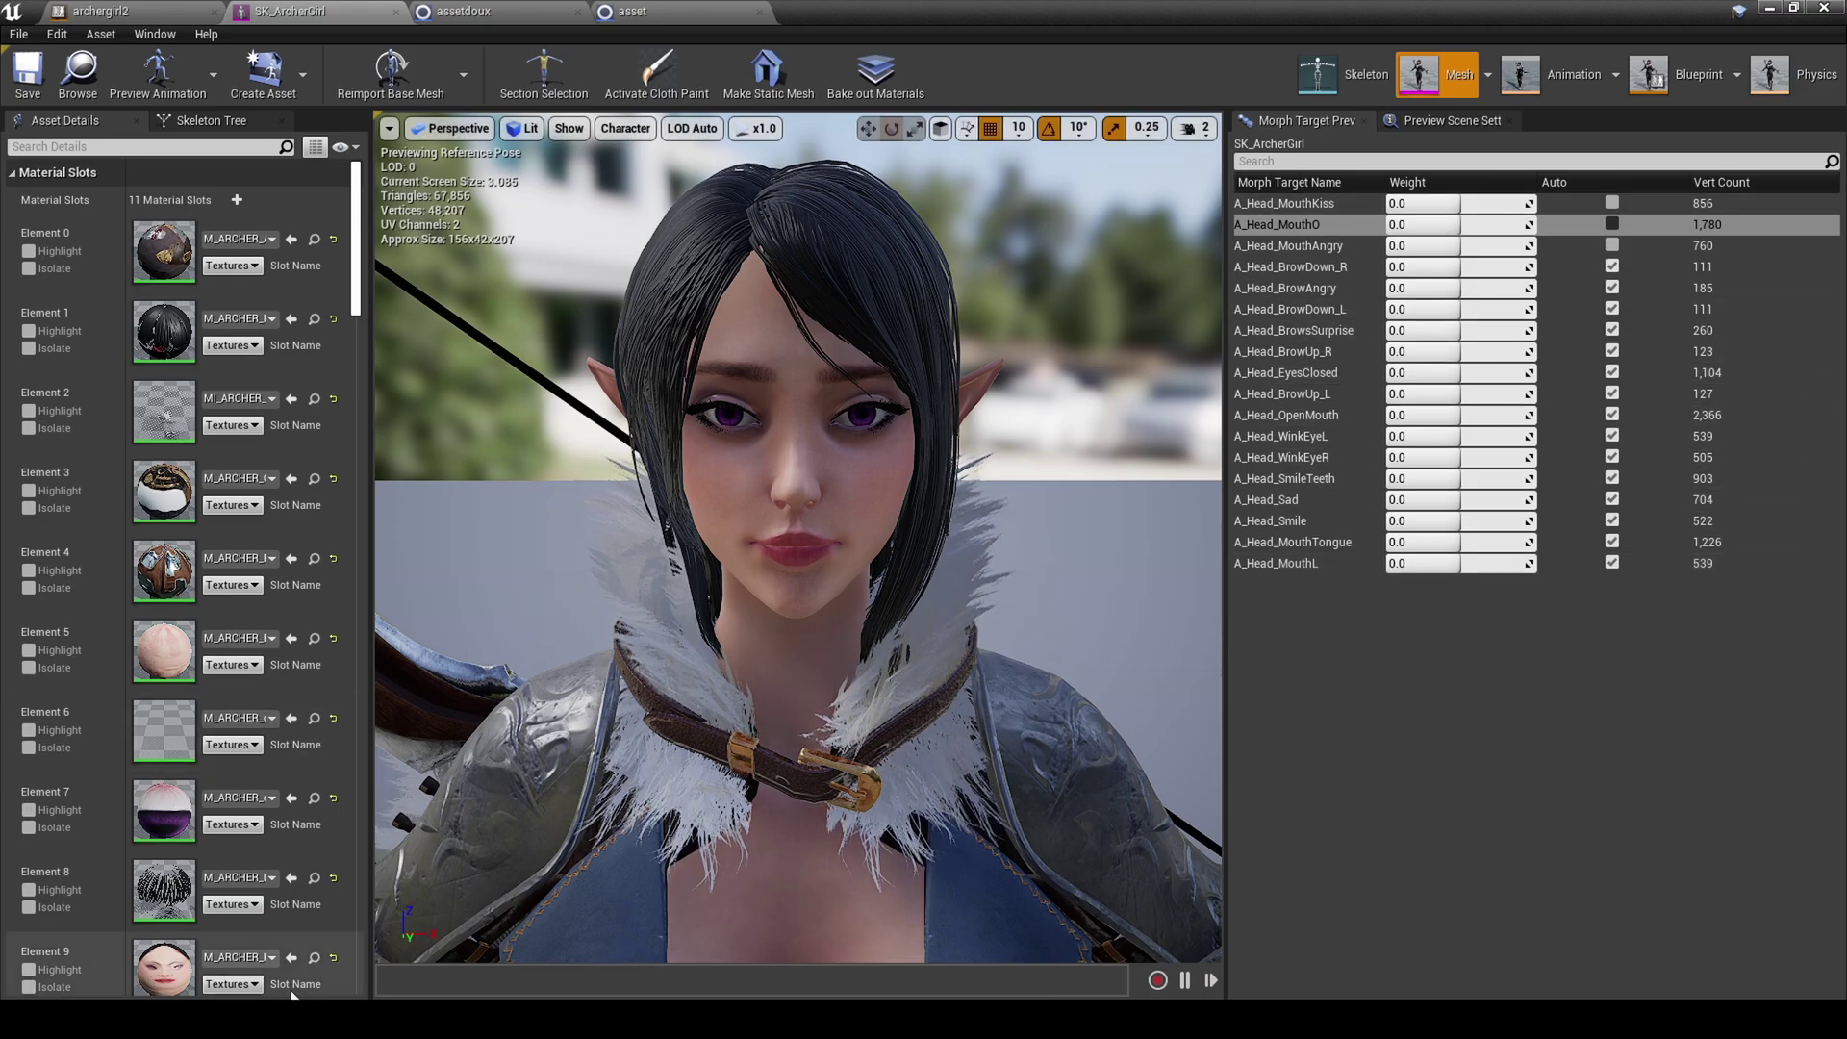
click(1823, 7)
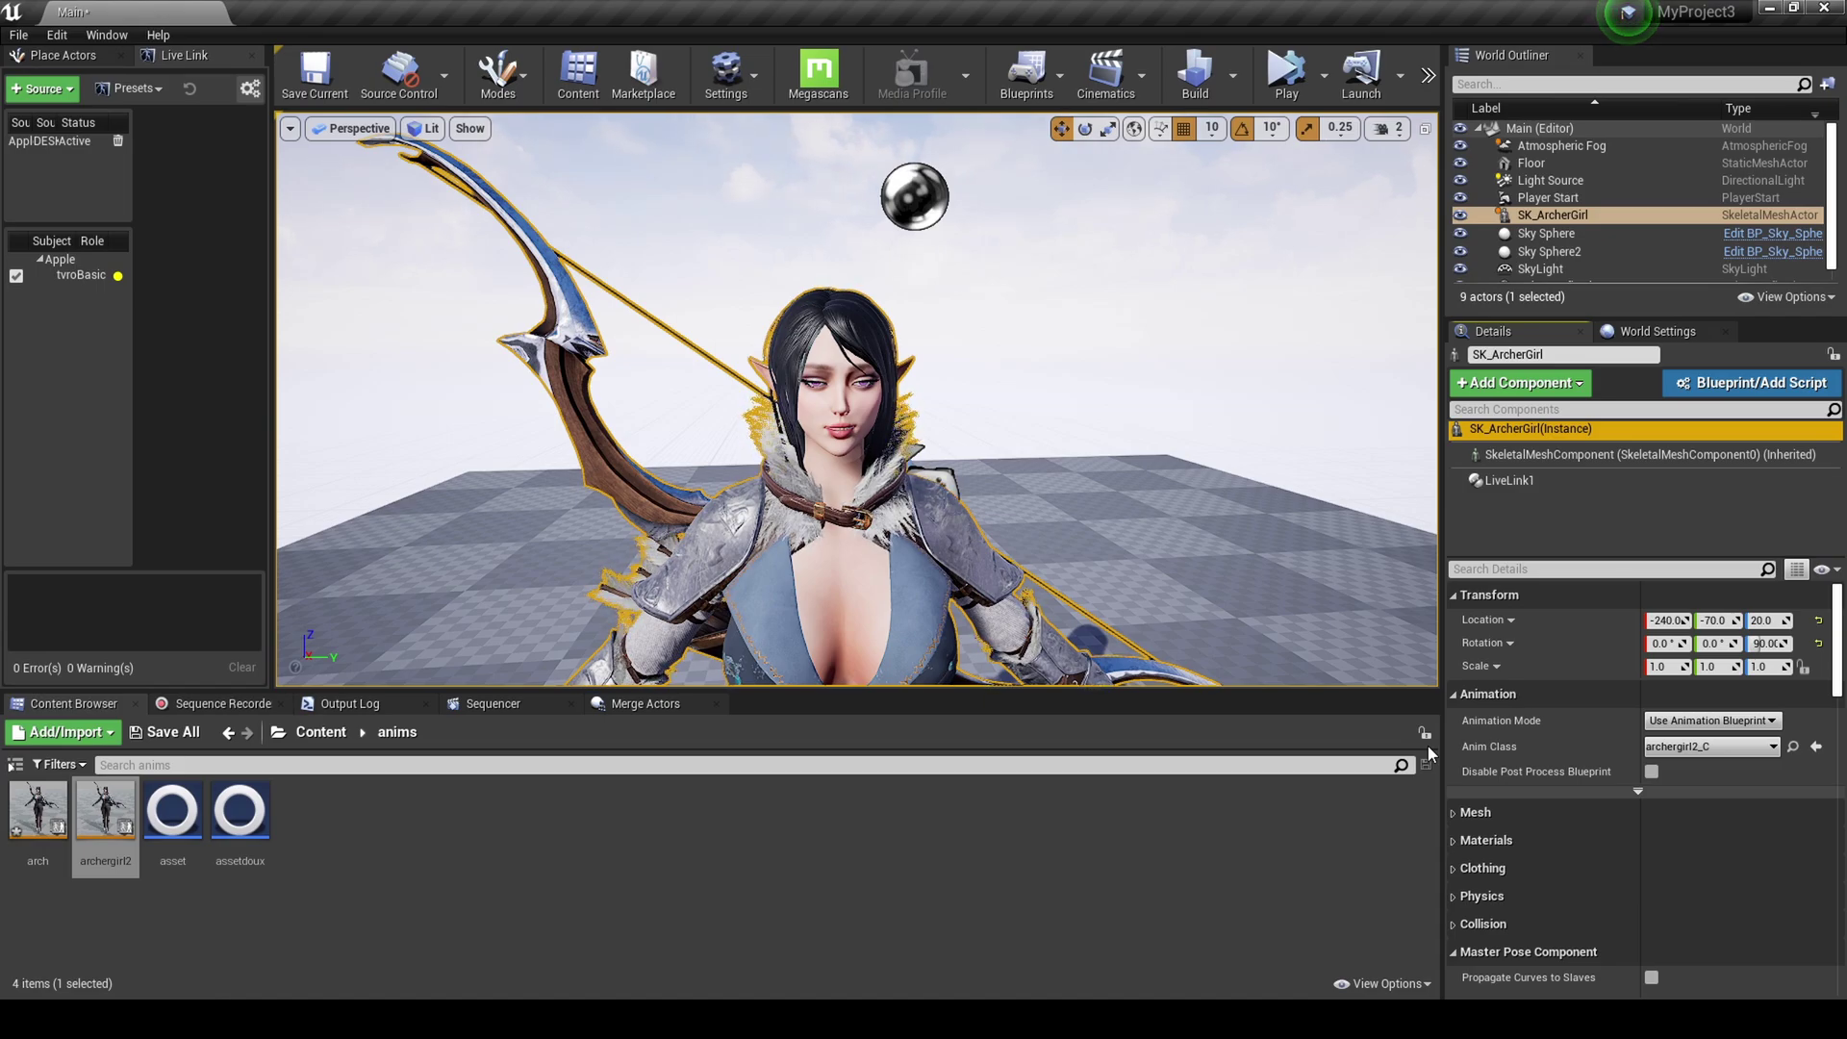
right_drag(791, 493, 791, 485)
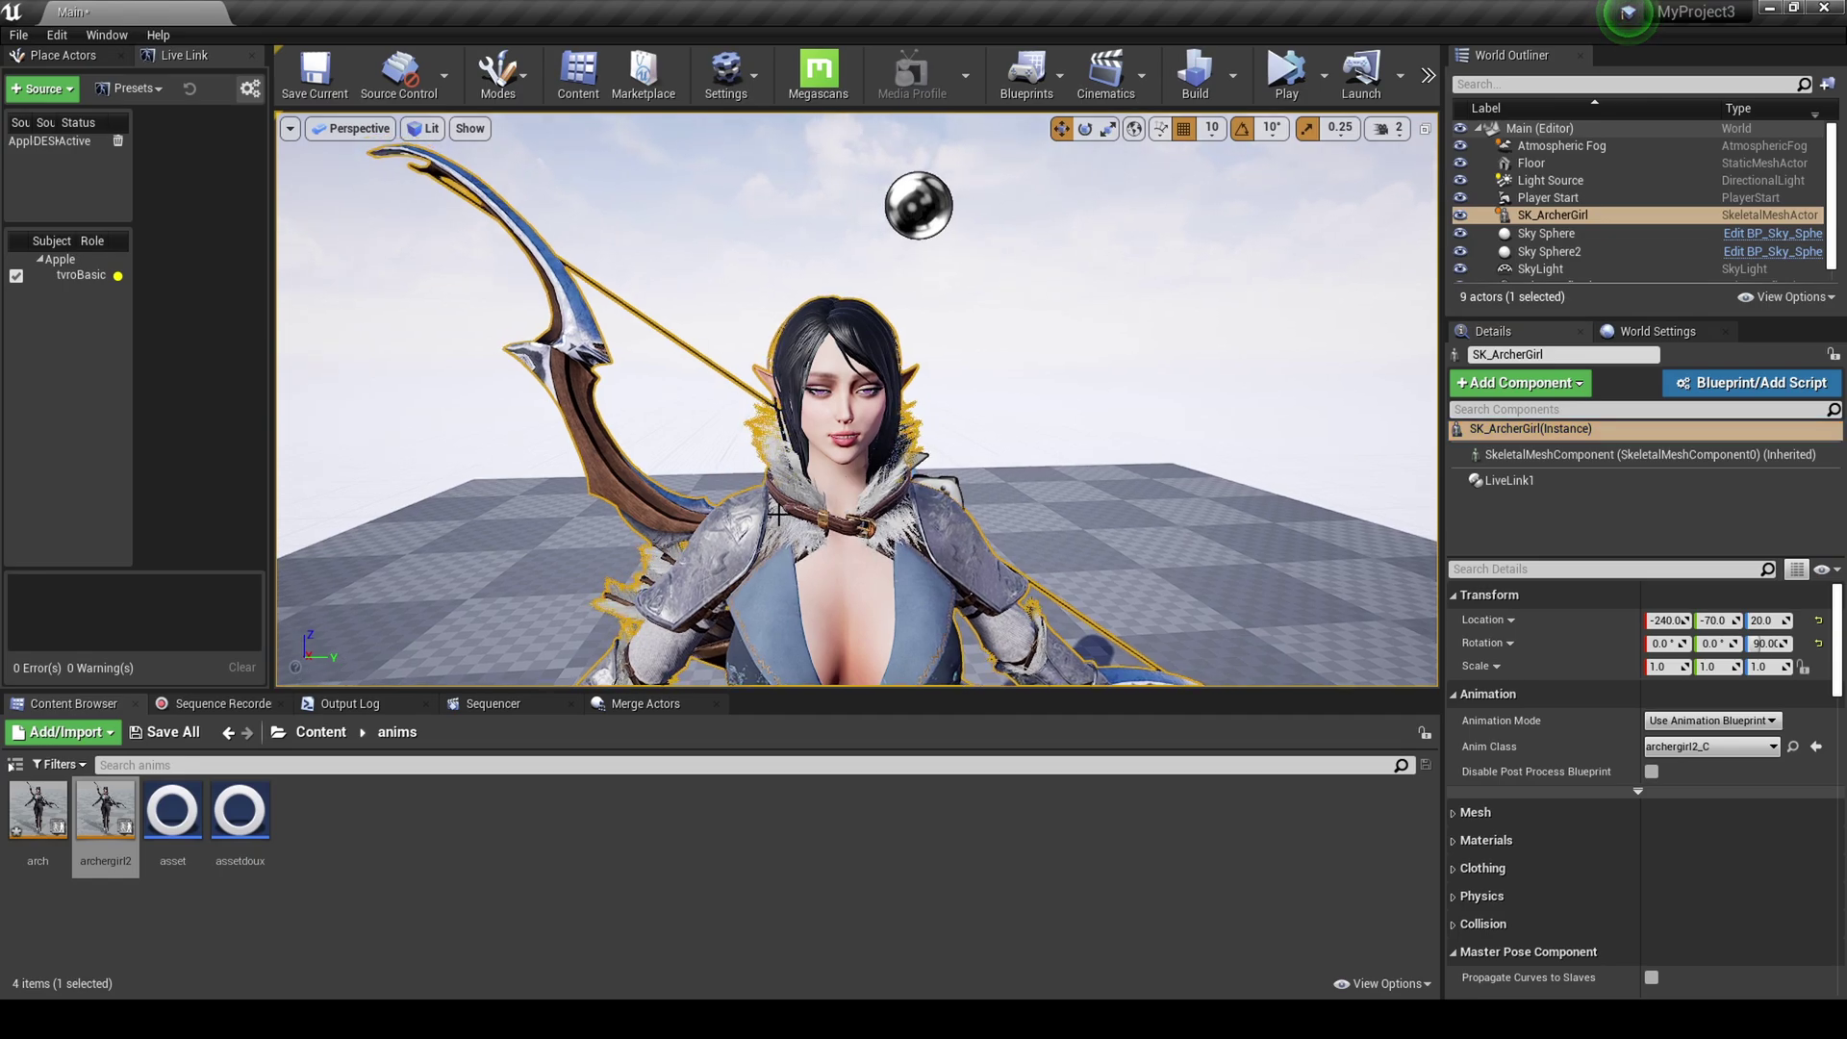
scroll(1425, 493, up, 2)
click(1426, 493)
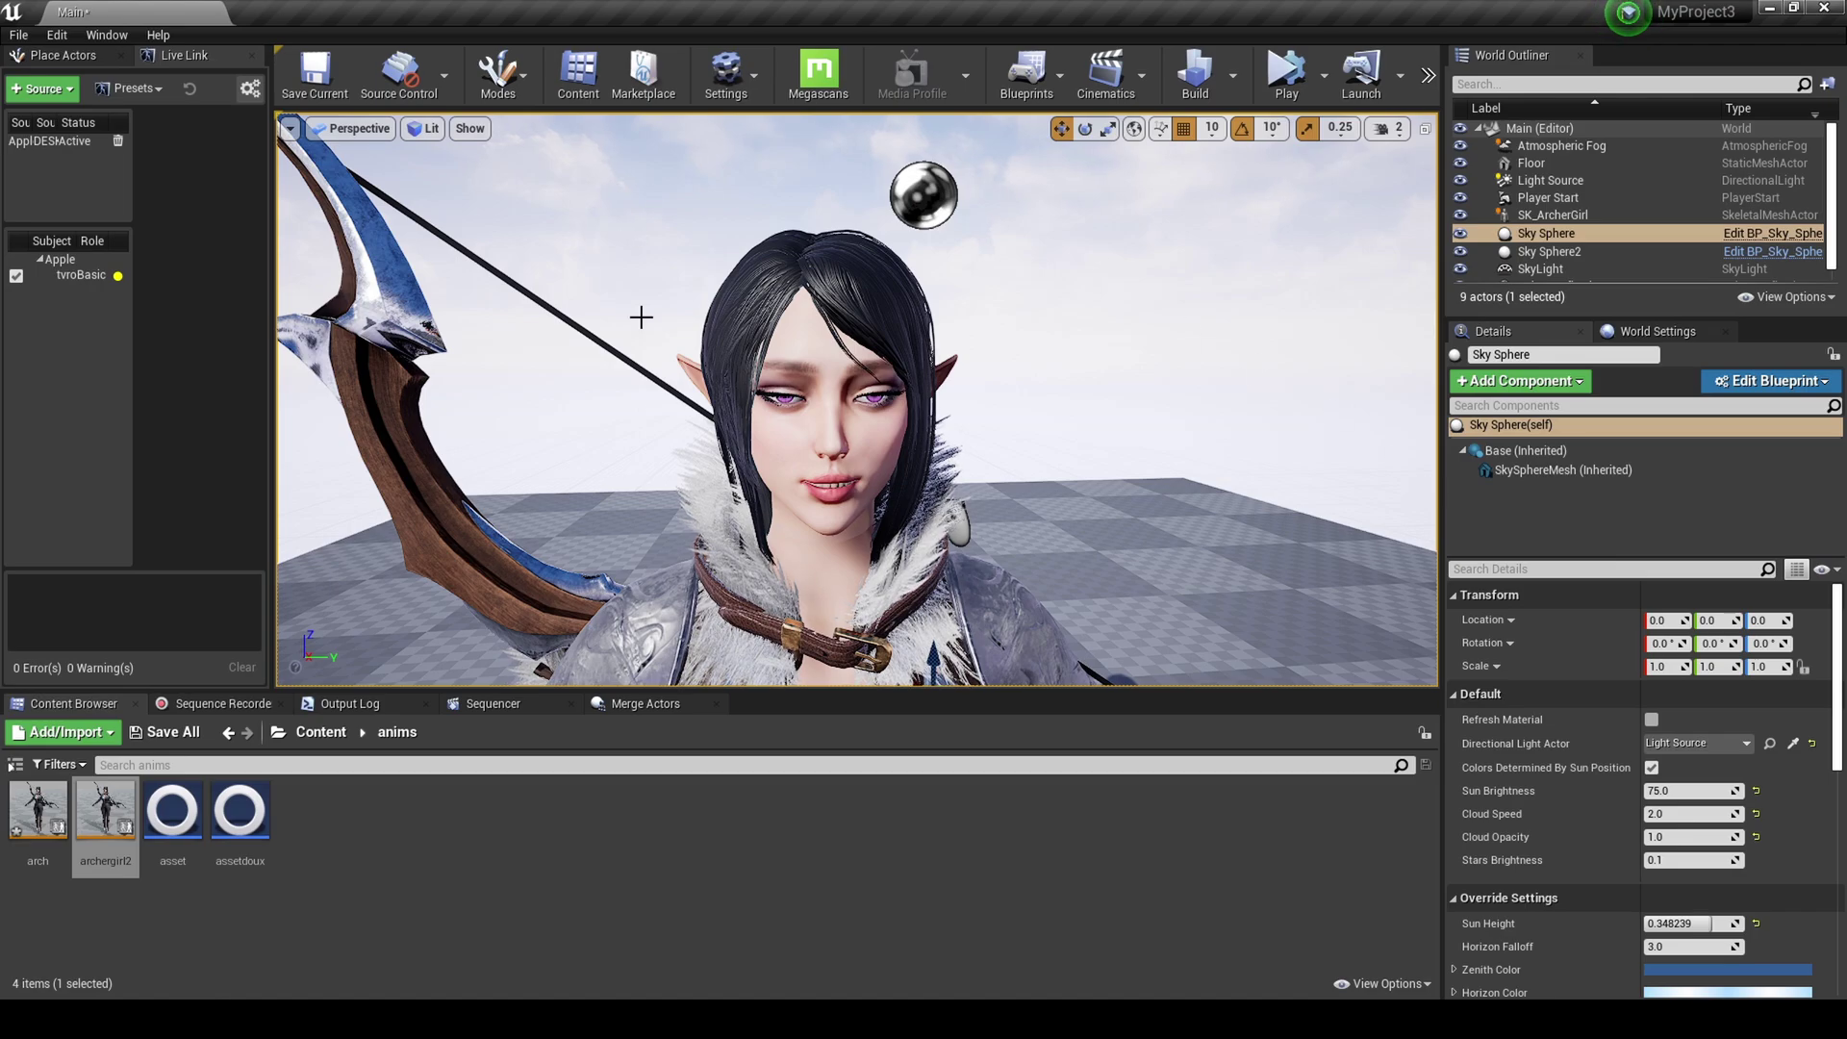
drag(647, 342, 890, 428)
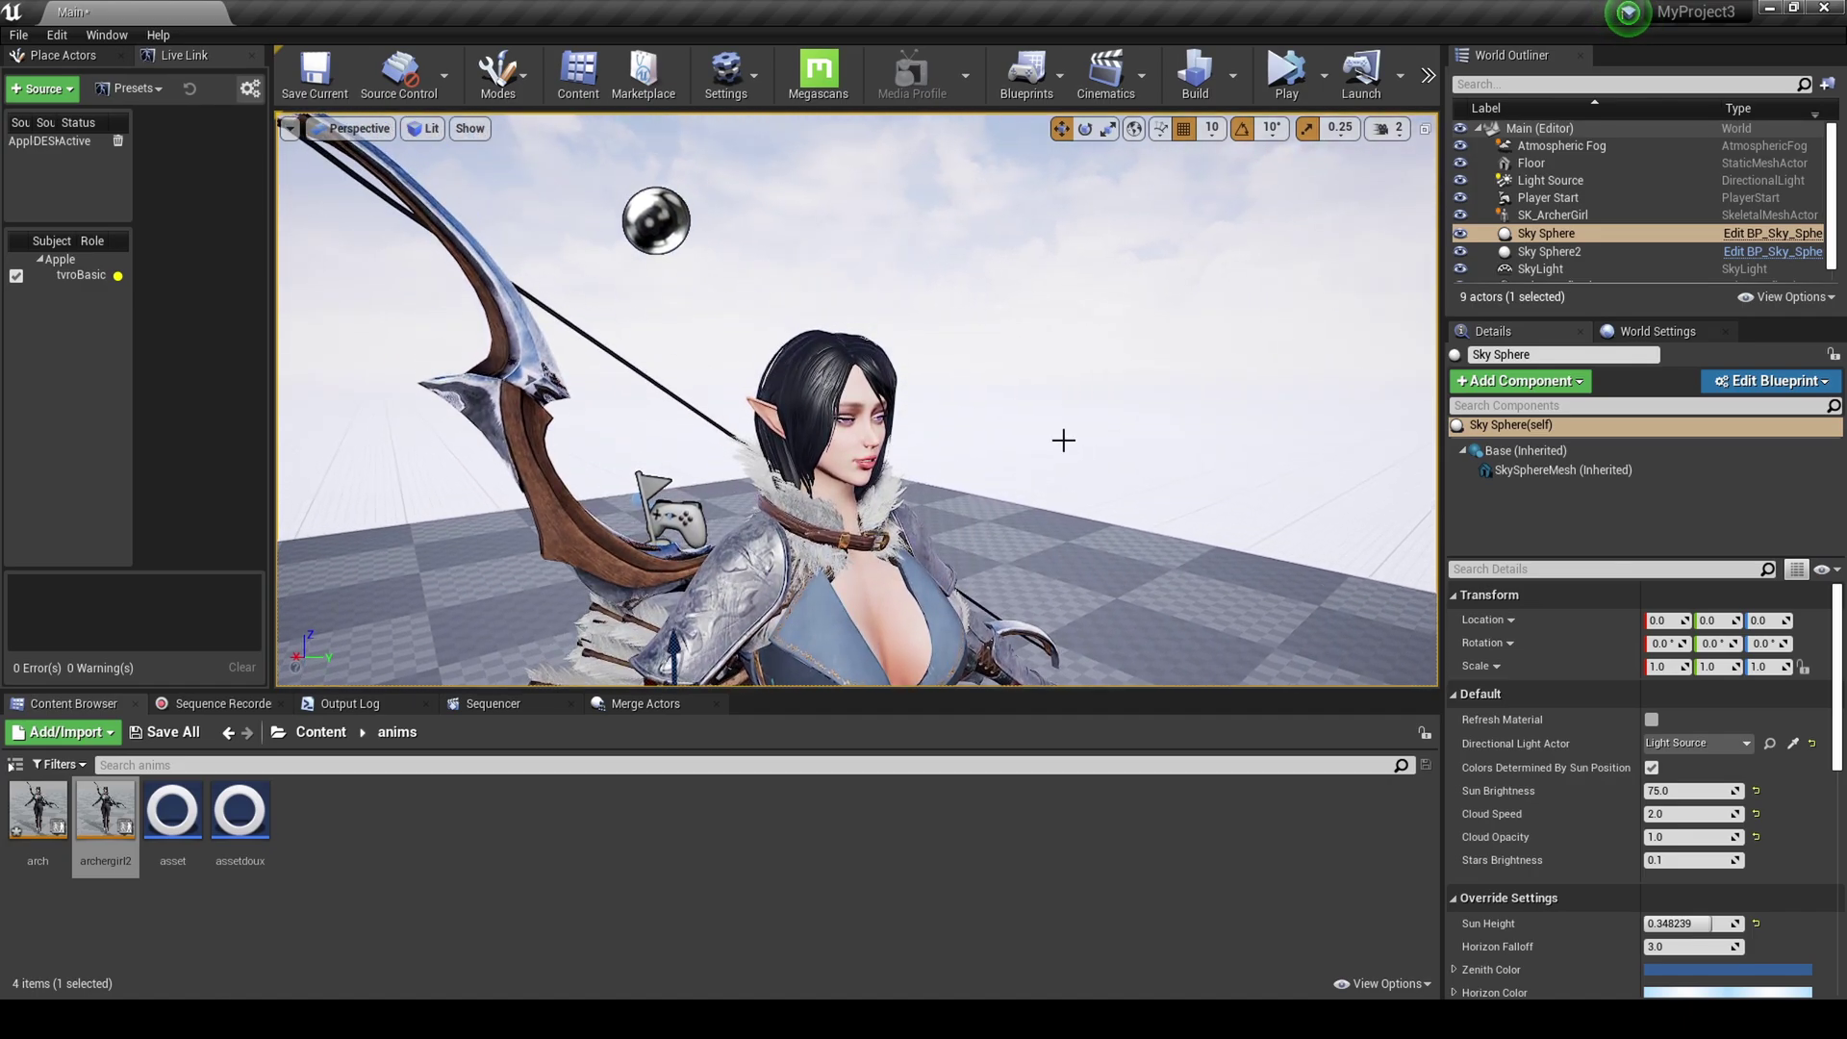
drag(1062, 440, 922, 439)
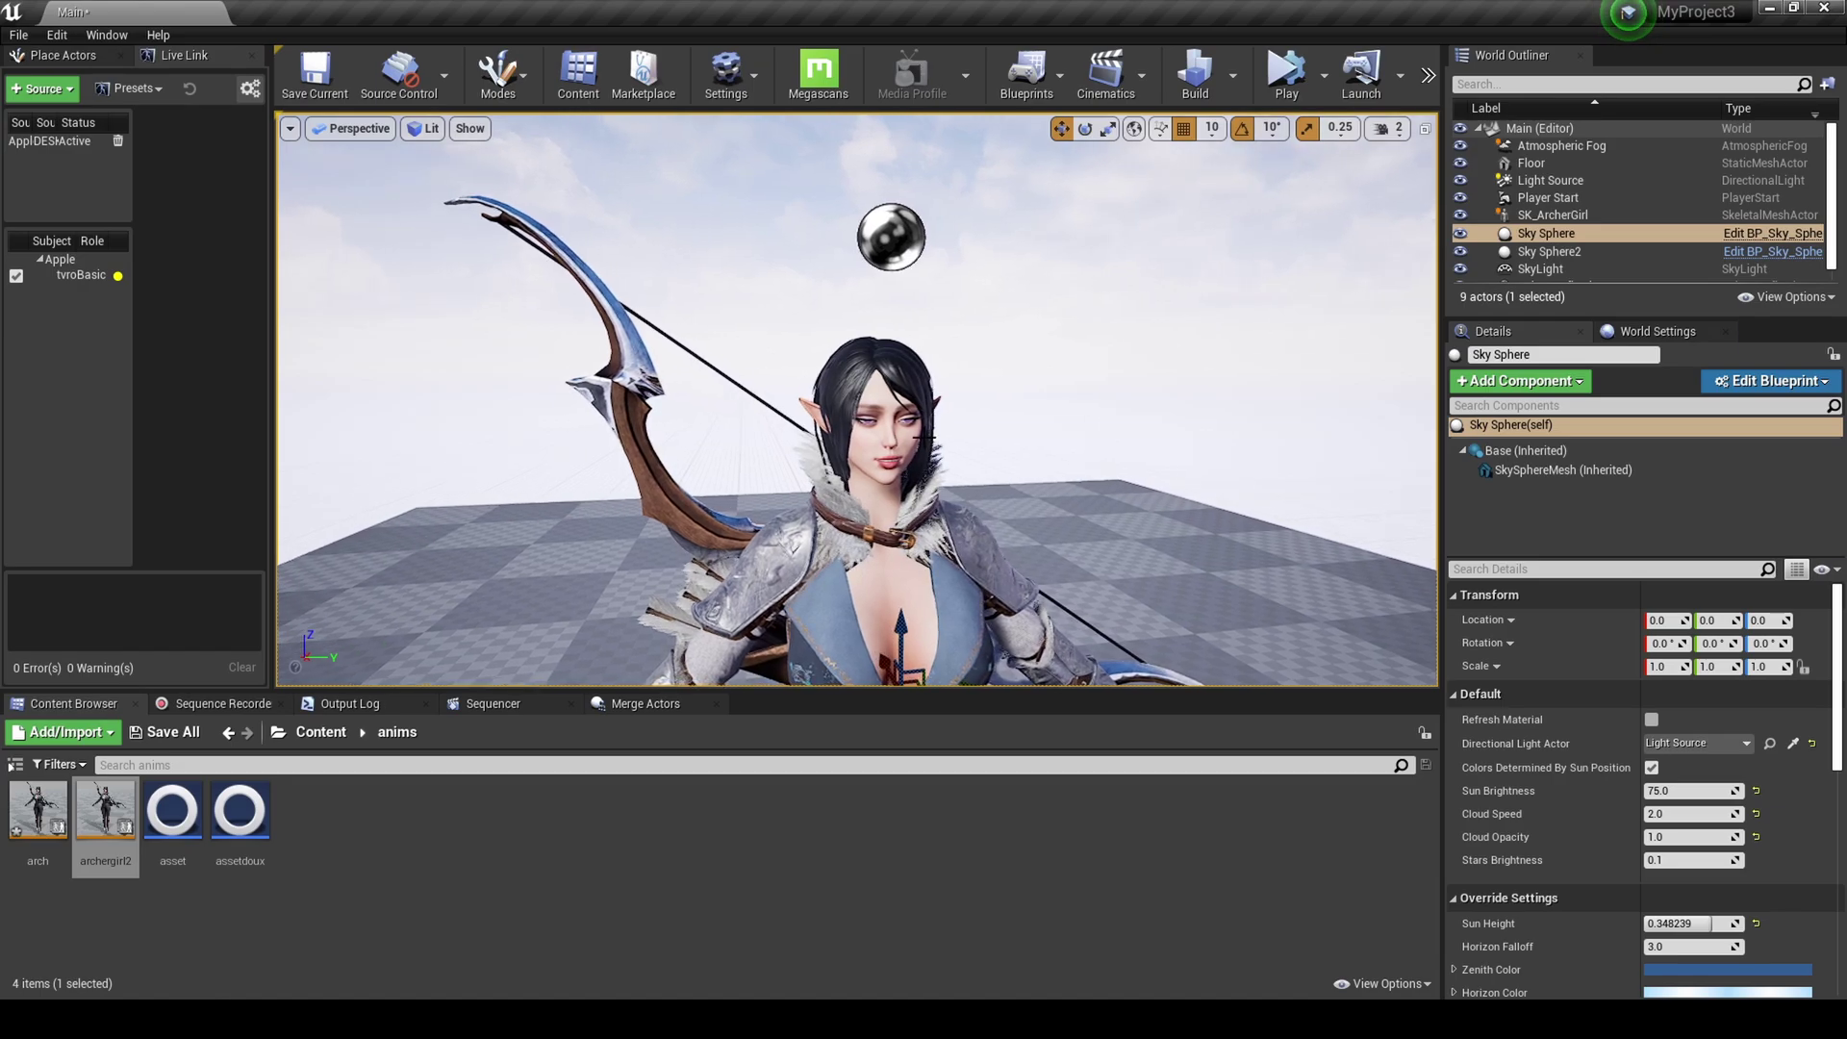
- Review the remap asset's details and the archer mesh's morph targets, then return to the level editor
click(183, 818)
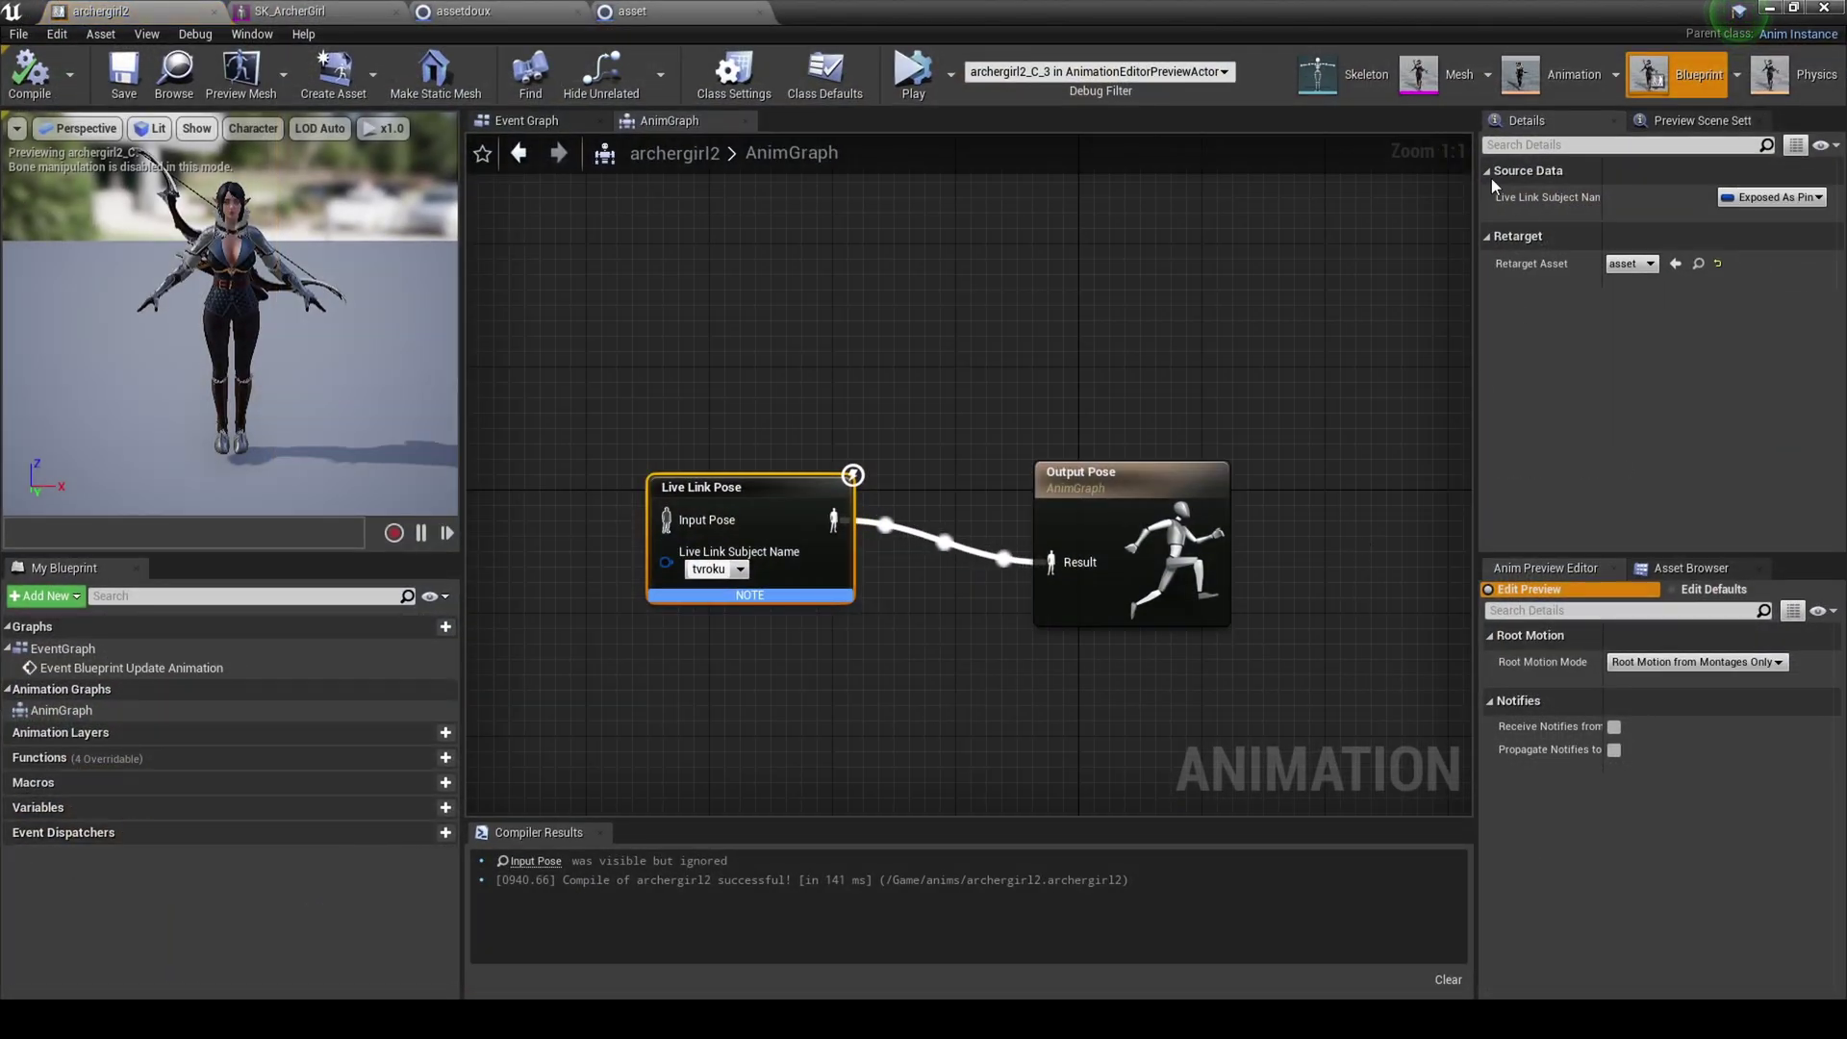
click(1436, 79)
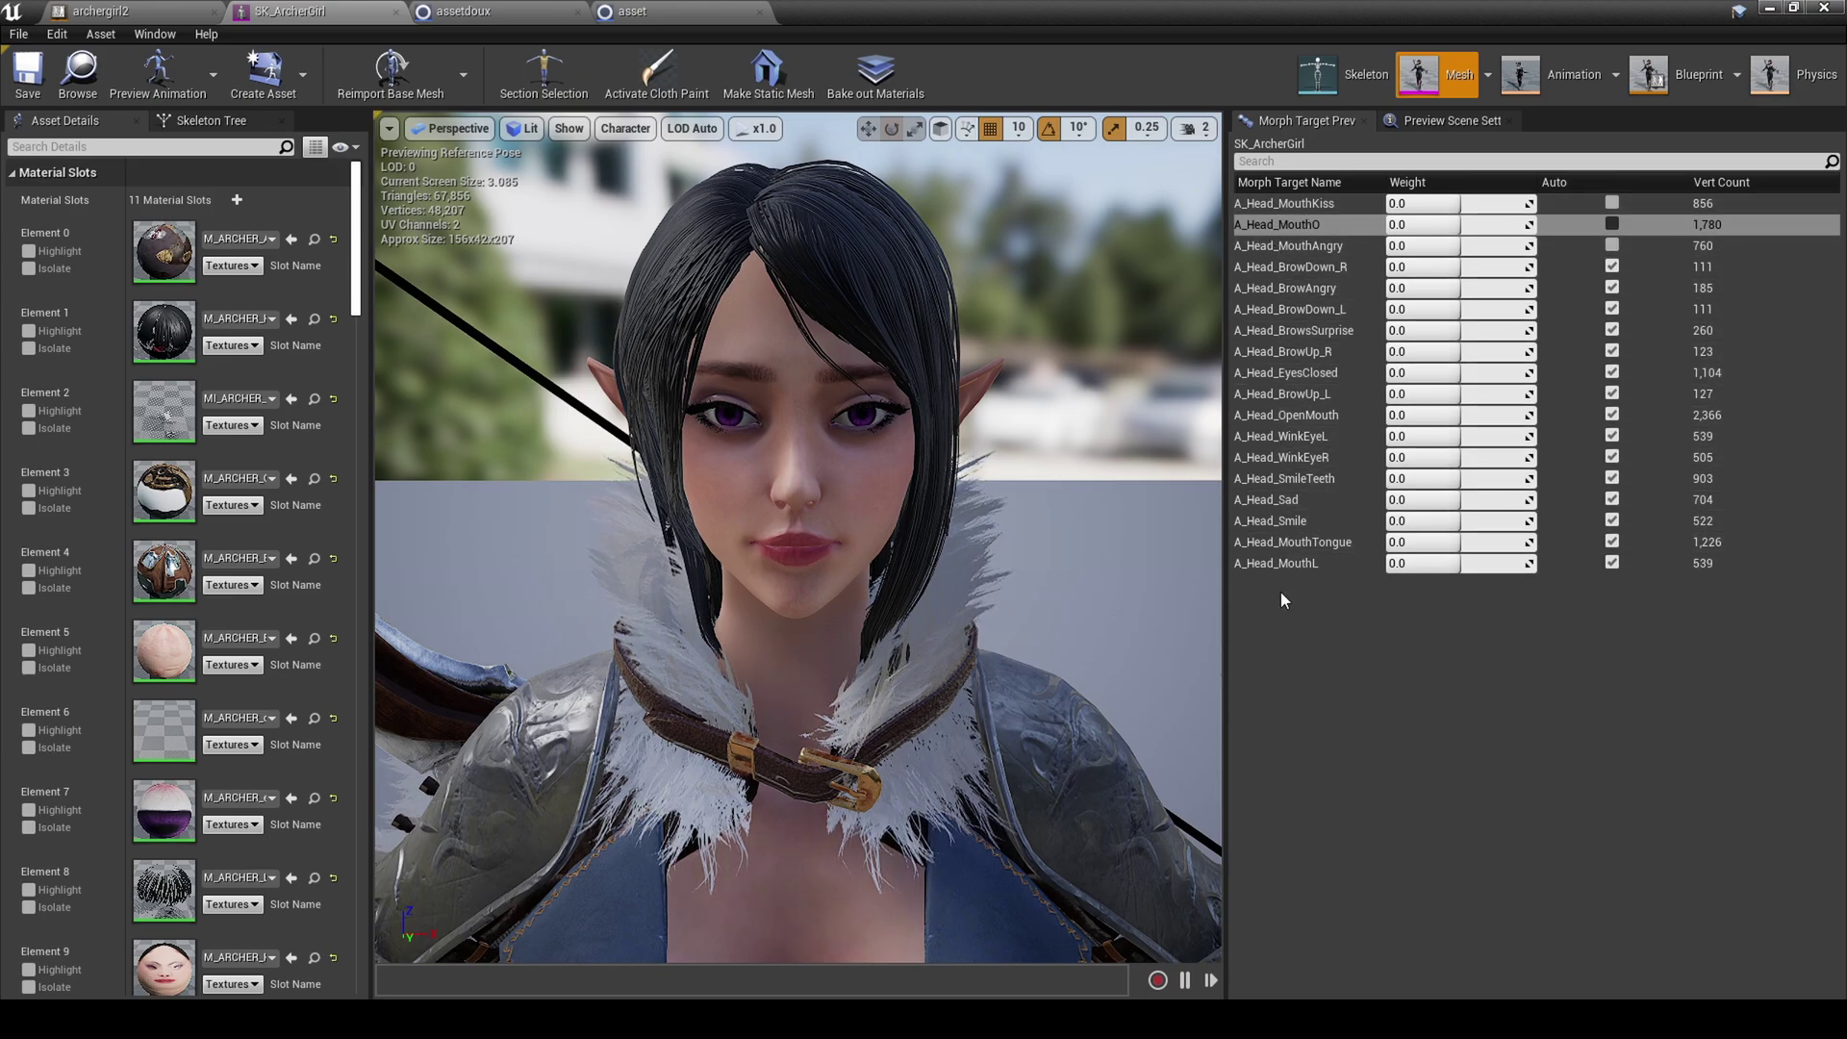
click(1771, 9)
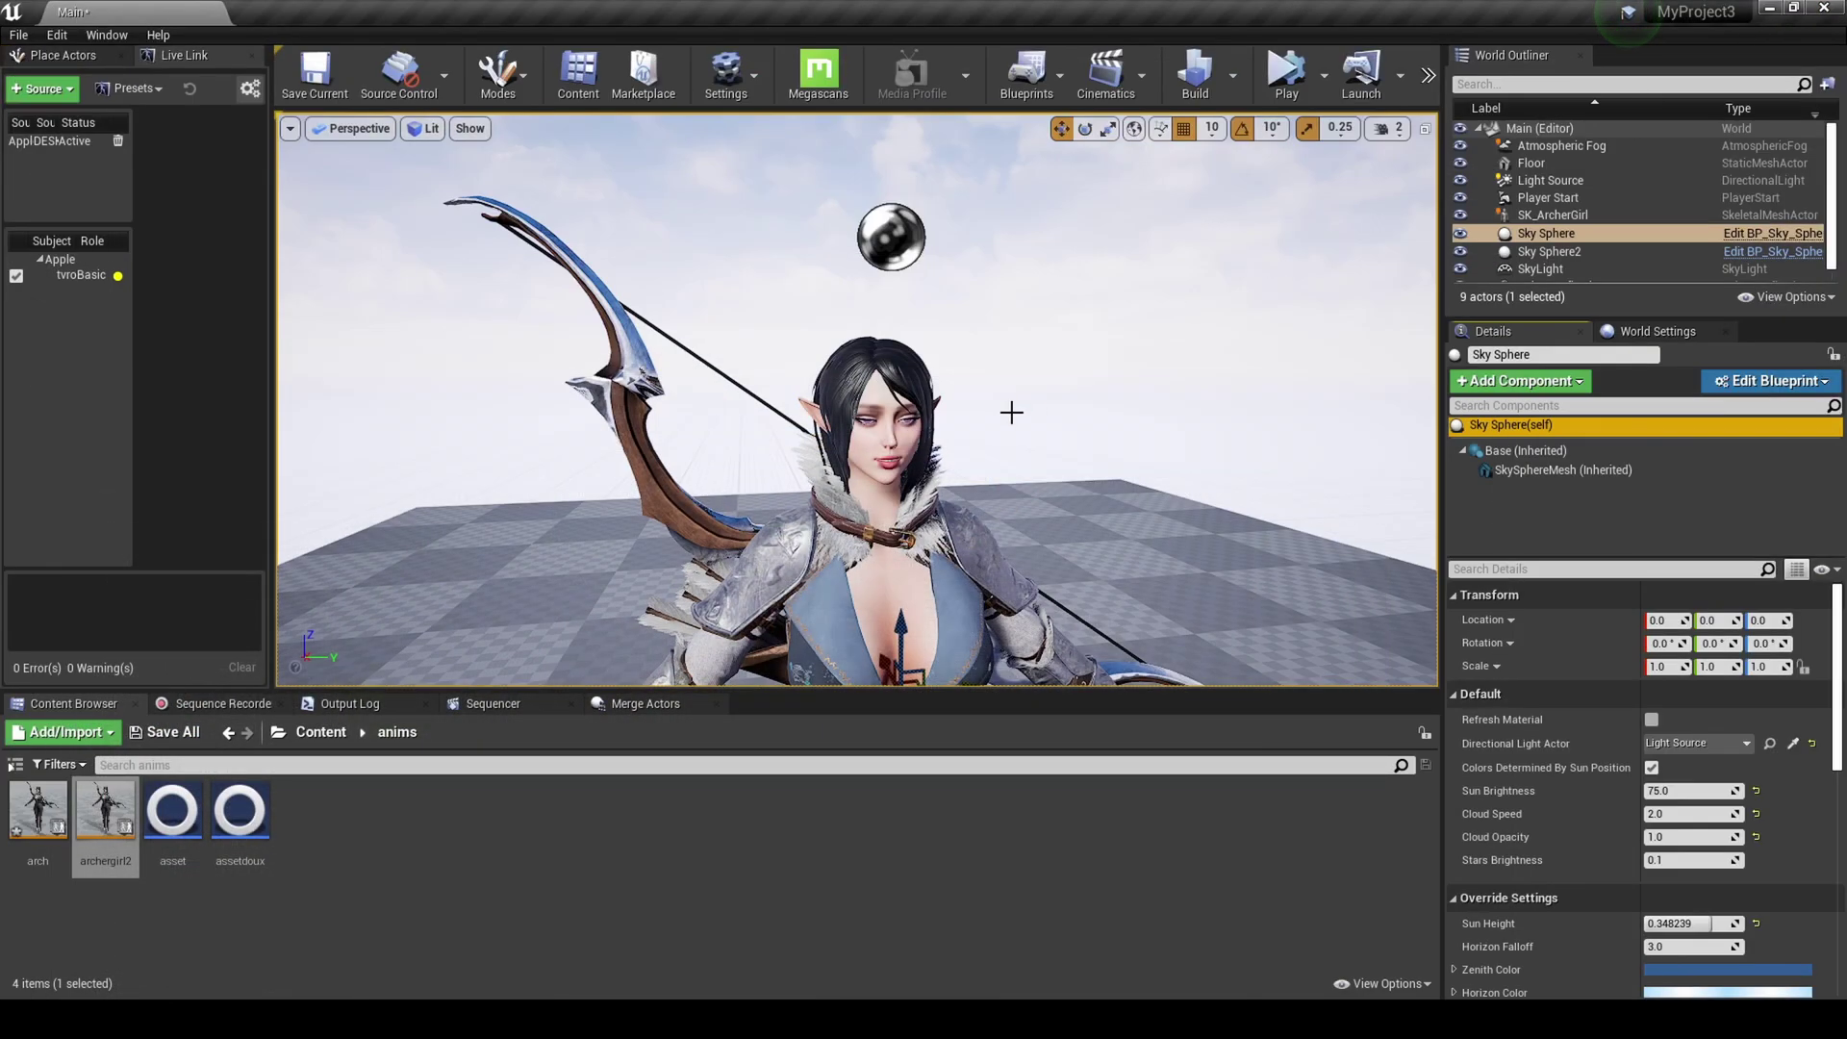